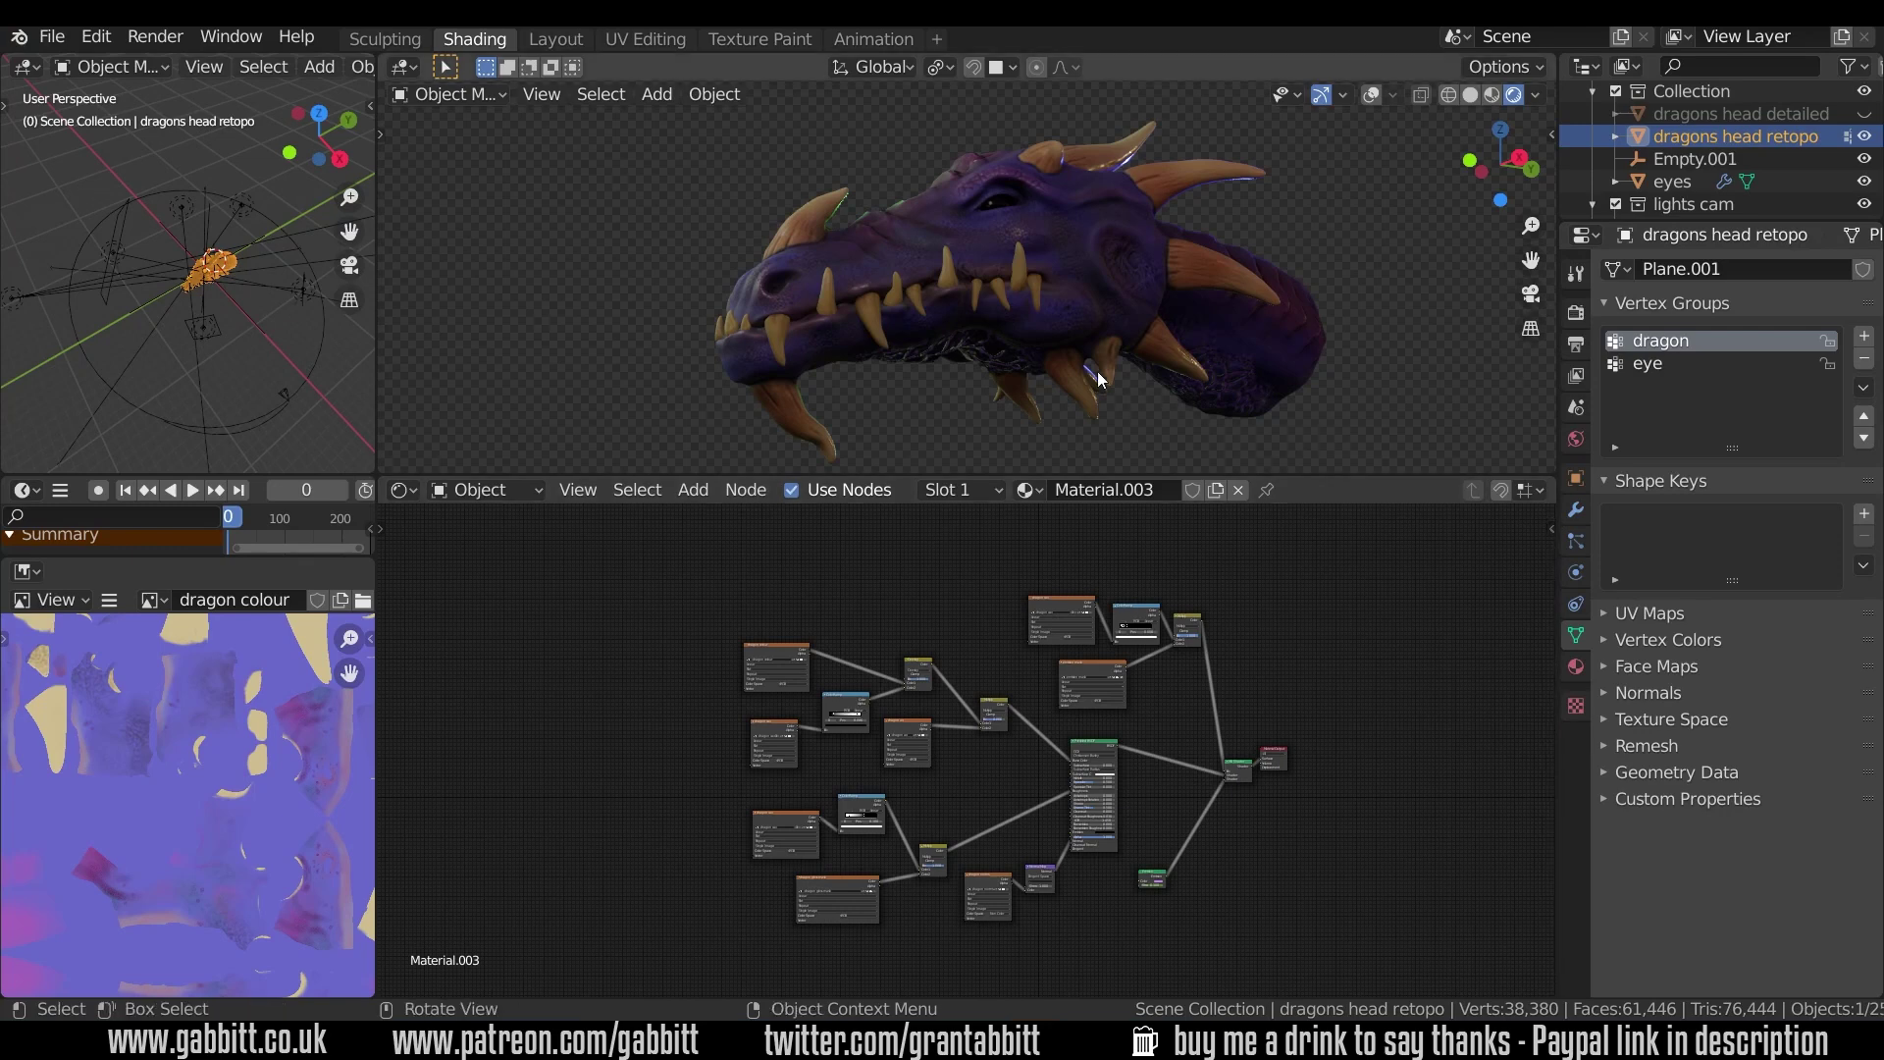
- Preview the dragon norms normal map directly on the dragon head with Node Wrangler
{"action": "middle_click_drag", "start_coordinate": [1085, 383], "coordinate": [1138, 367]}
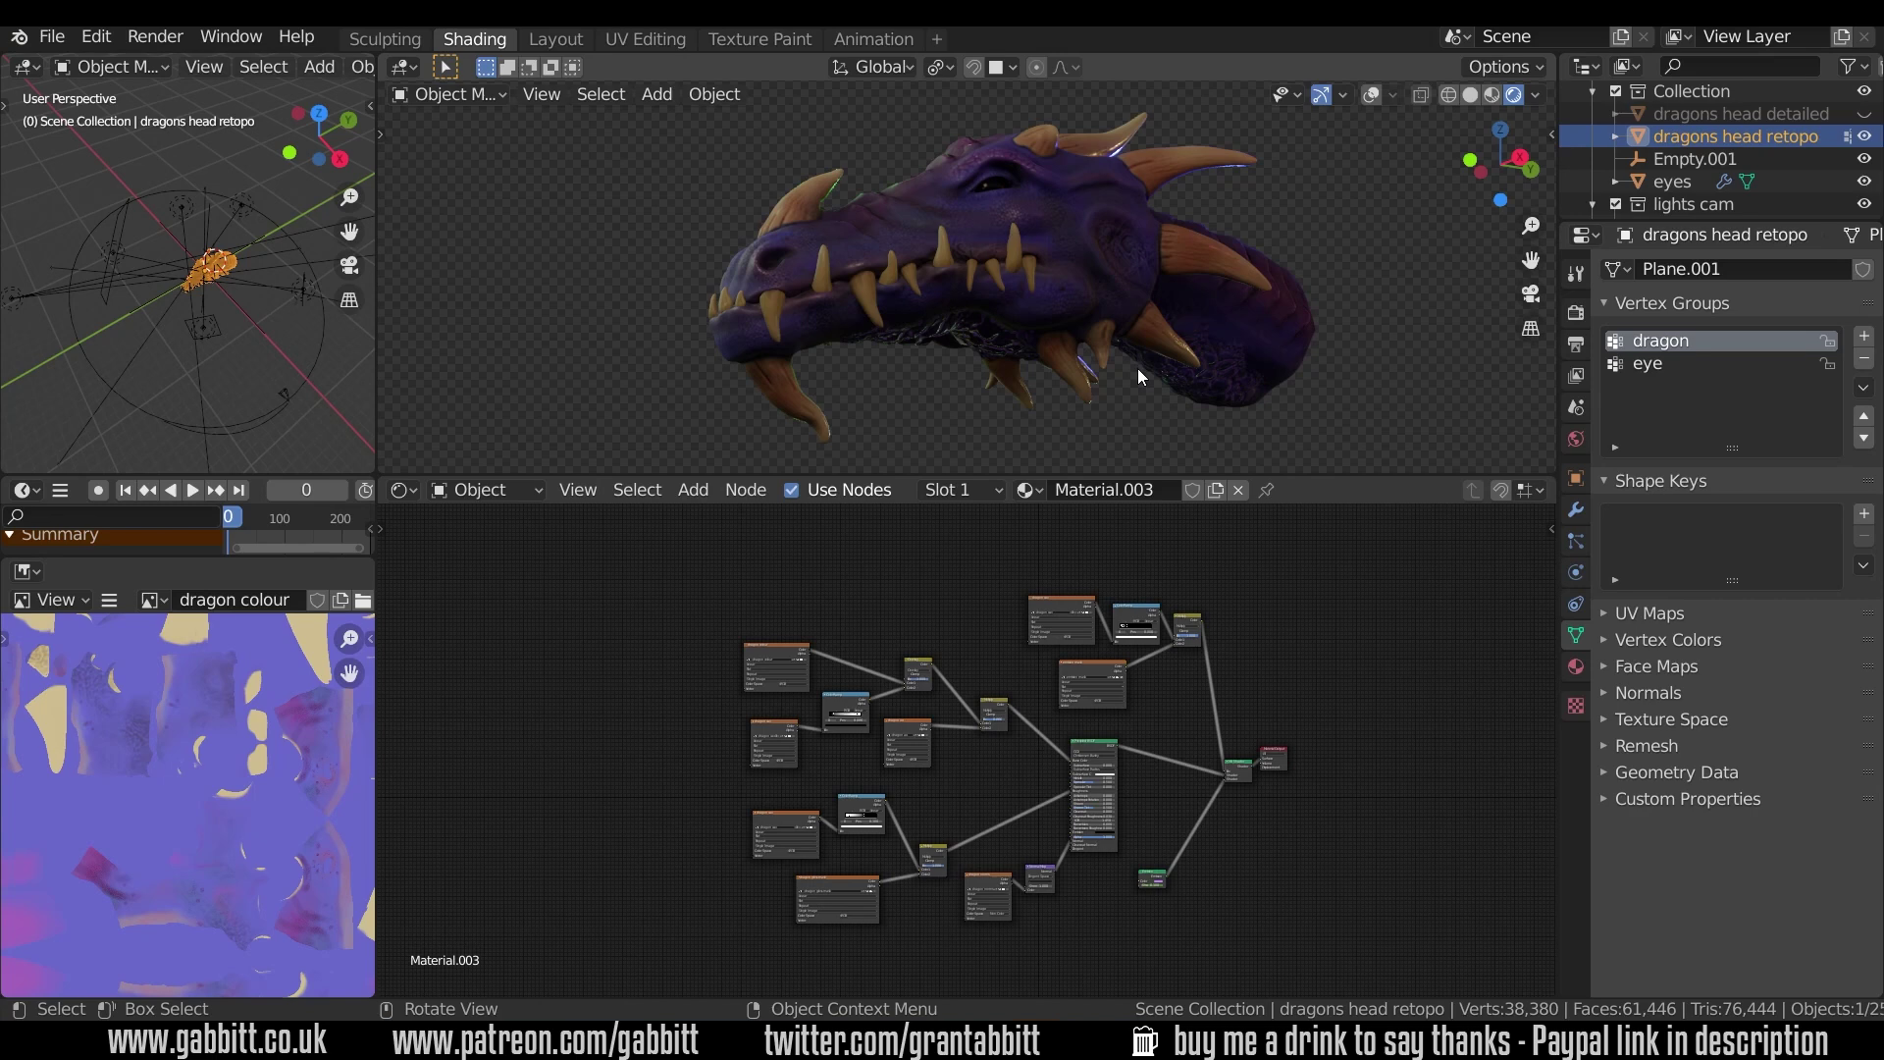
{"action": "scroll", "coordinate": [1029, 710], "scroll_direction": "up", "scroll_amount": 1}
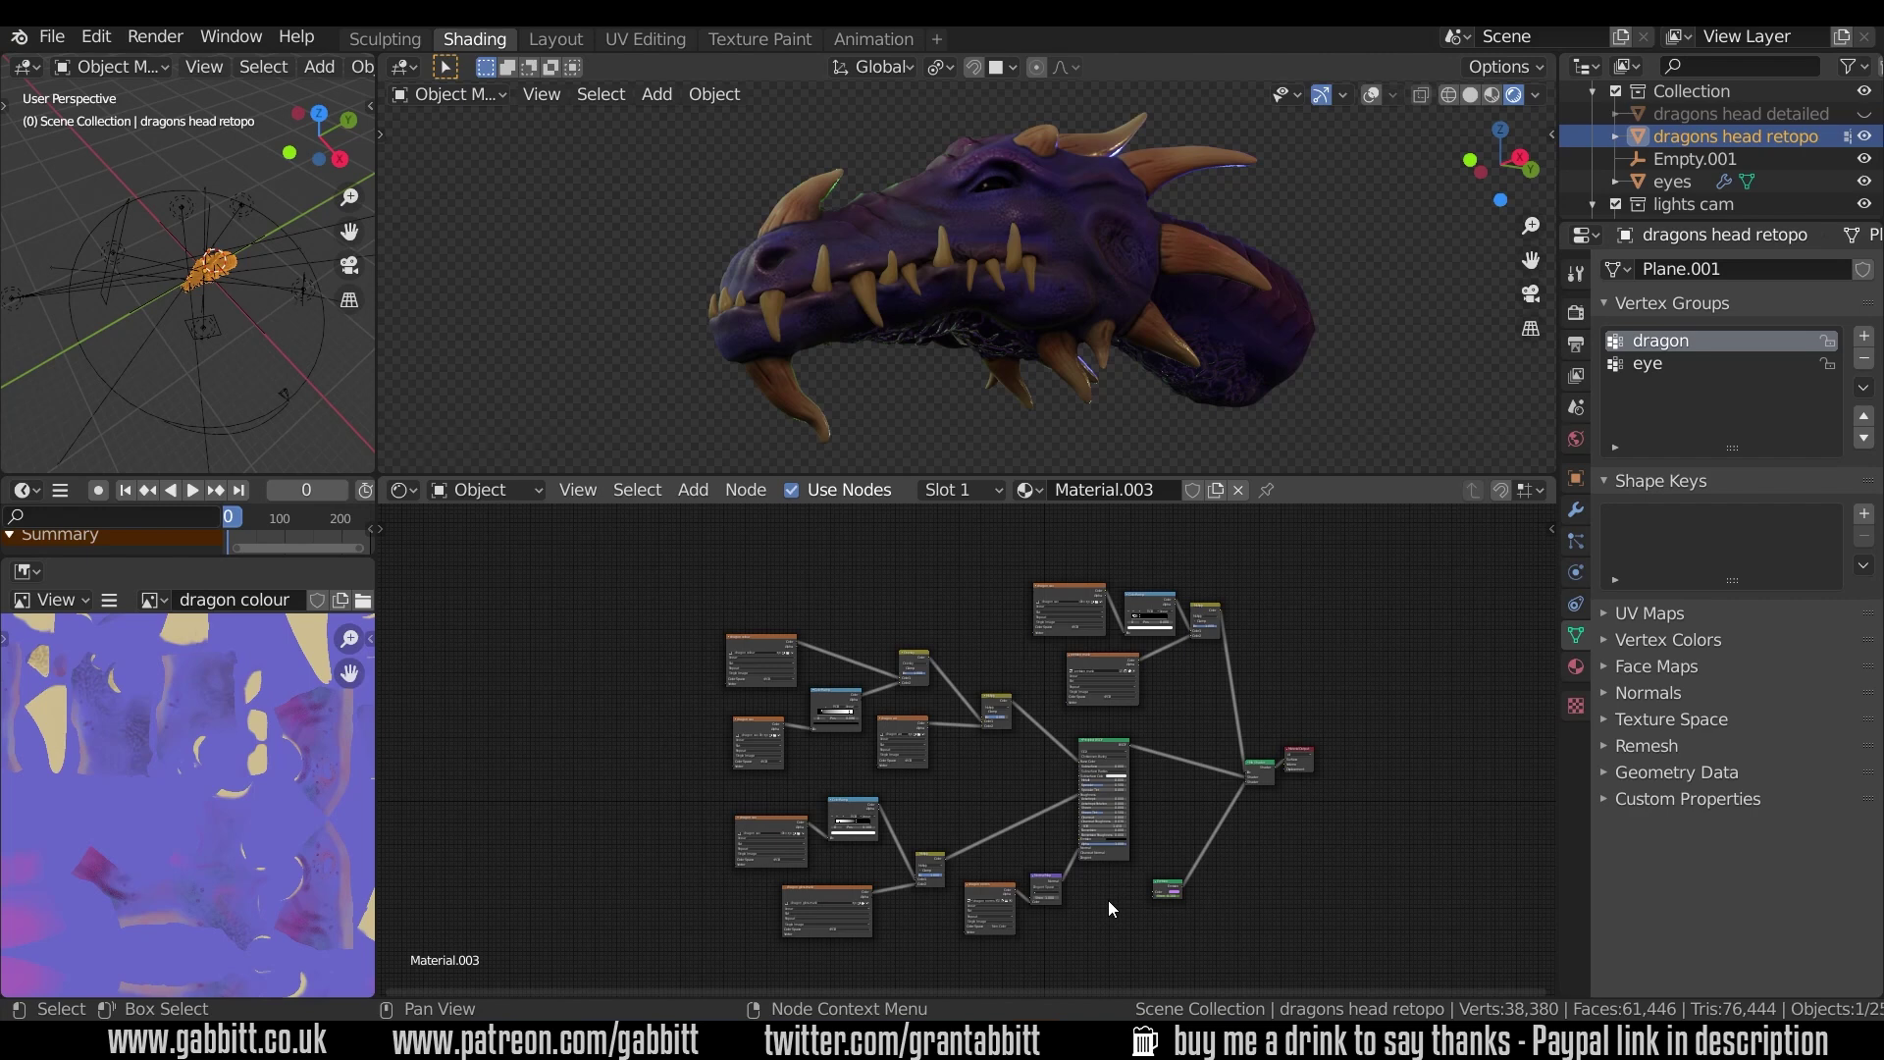
{"action": "scroll", "coordinate": [1108, 899], "scroll_direction": "up", "scroll_amount": 1}
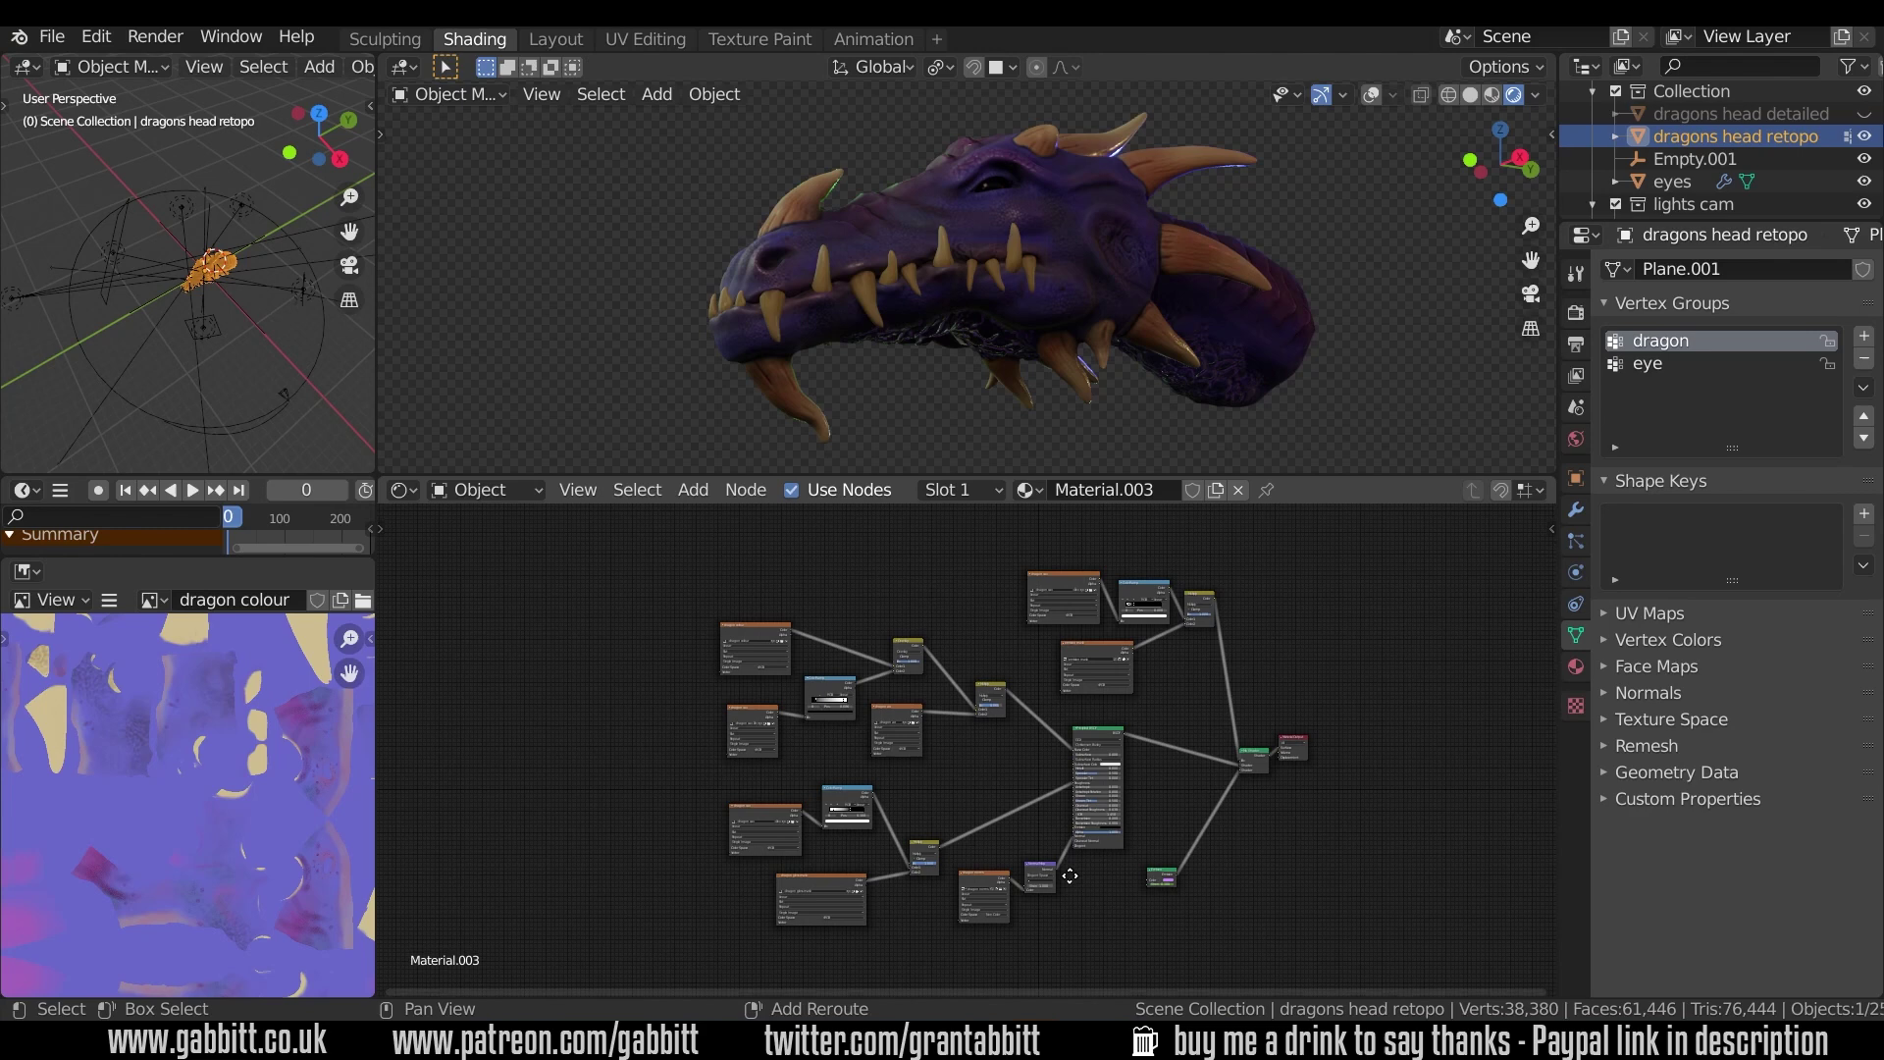
{"action": "middle_click_drag", "start_coordinate": [1109, 899], "coordinate": [1010, 755]}
{"action": "scroll", "coordinate": [1012, 757], "scroll_direction": "up", "scroll_amount": 6}
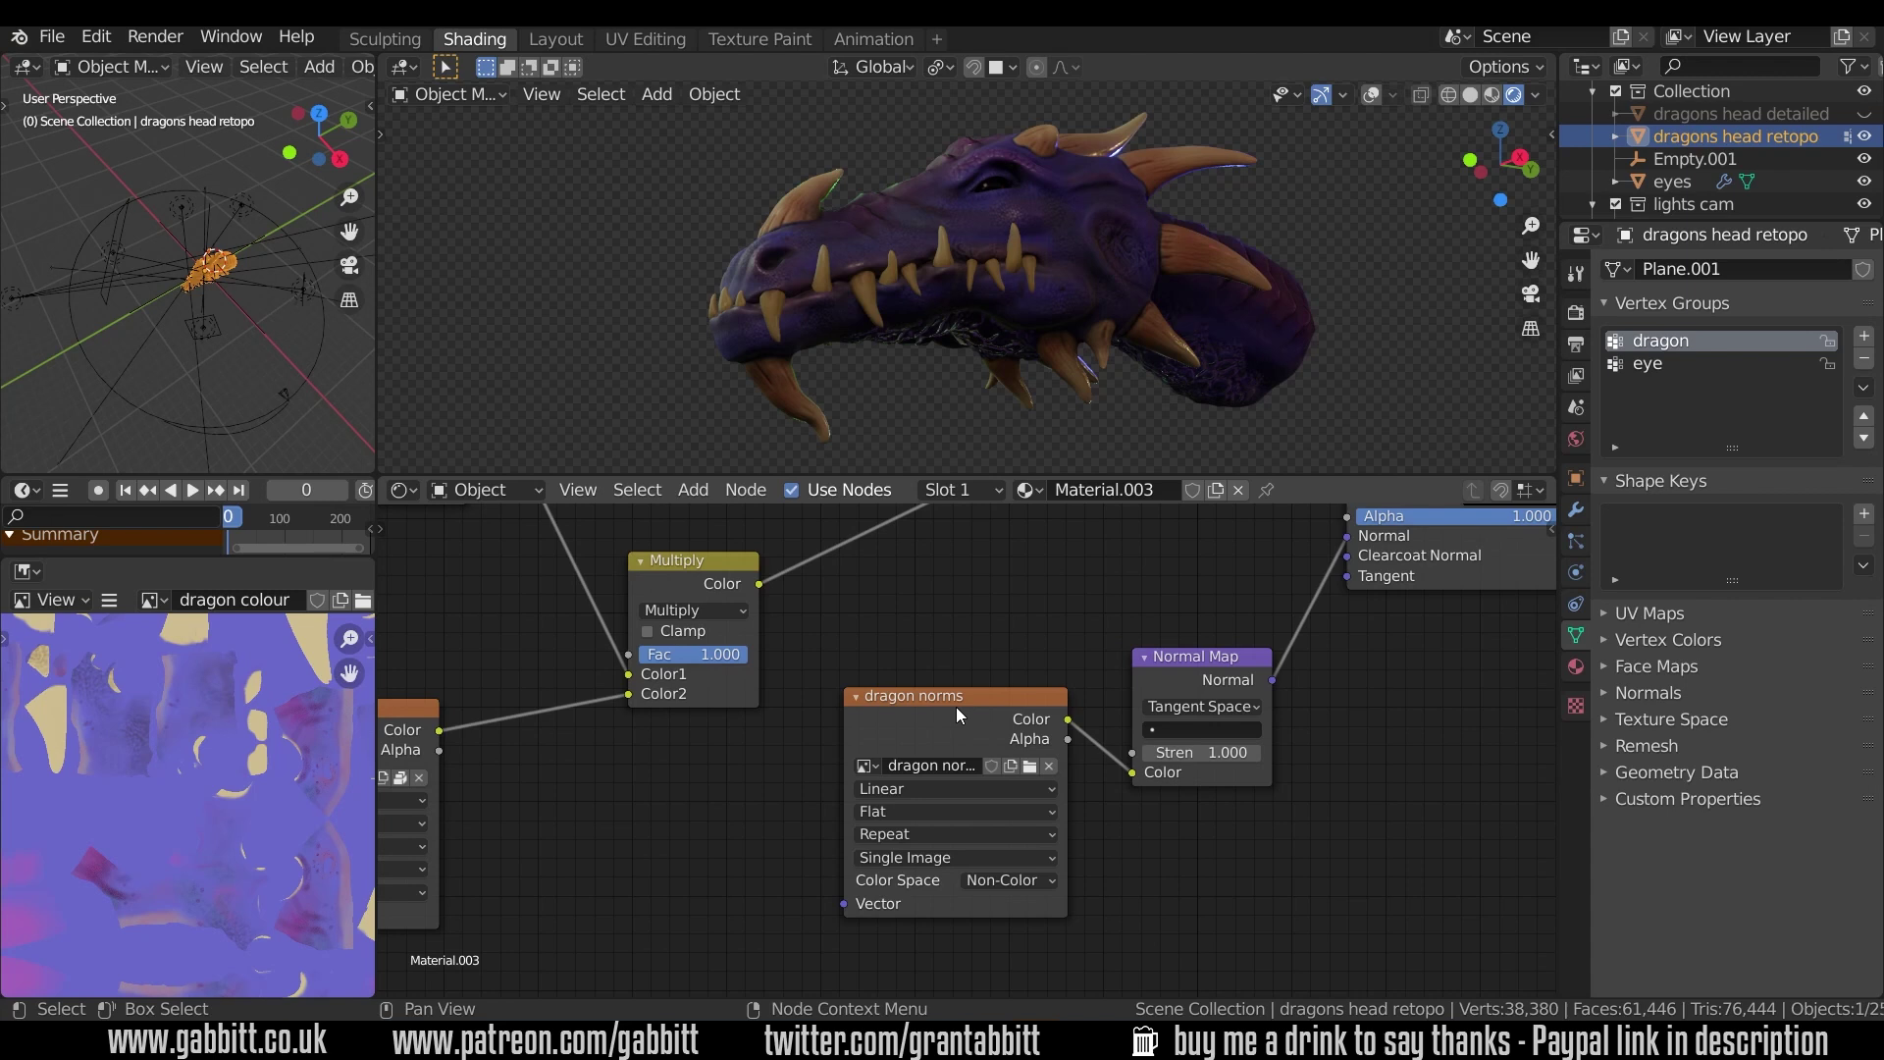
{"action": "left_click", "coordinate": [958, 707], "text": "ctrl+shift"}
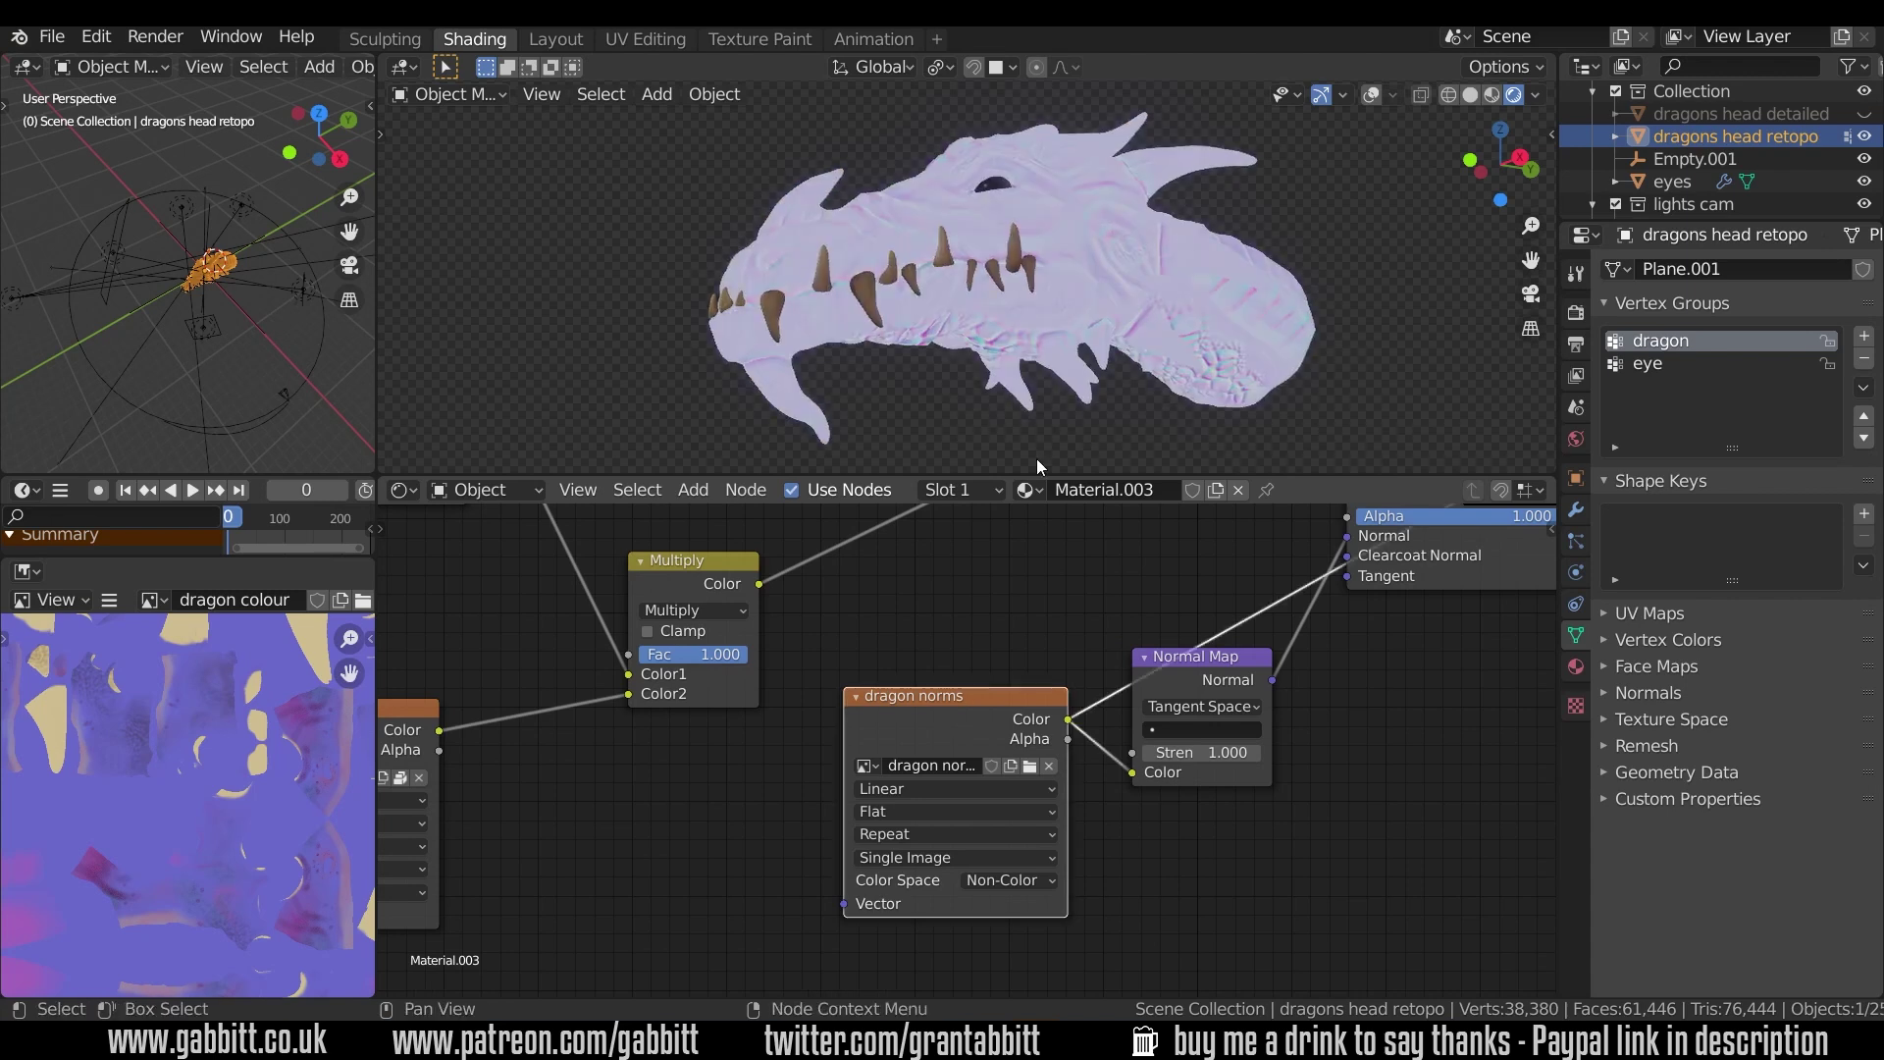
- Orbit the head to inspect the normal detail, then pan to the cavity and AO texture nodes
{"action": "mouse_move", "coordinate": [1187, 345]}
{"action": "middle_mouse_down"}
{"action": "mouse_move", "coordinate": [1068, 367]}
{"action": "mouse_move", "coordinate": [1088, 432]}
{"action": "mouse_move", "coordinate": [1150, 412]}
{"action": "mouse_move", "coordinate": [1162, 316]}
{"action": "mouse_move", "coordinate": [1161, 363]}
{"action": "middle_mouse_up"}
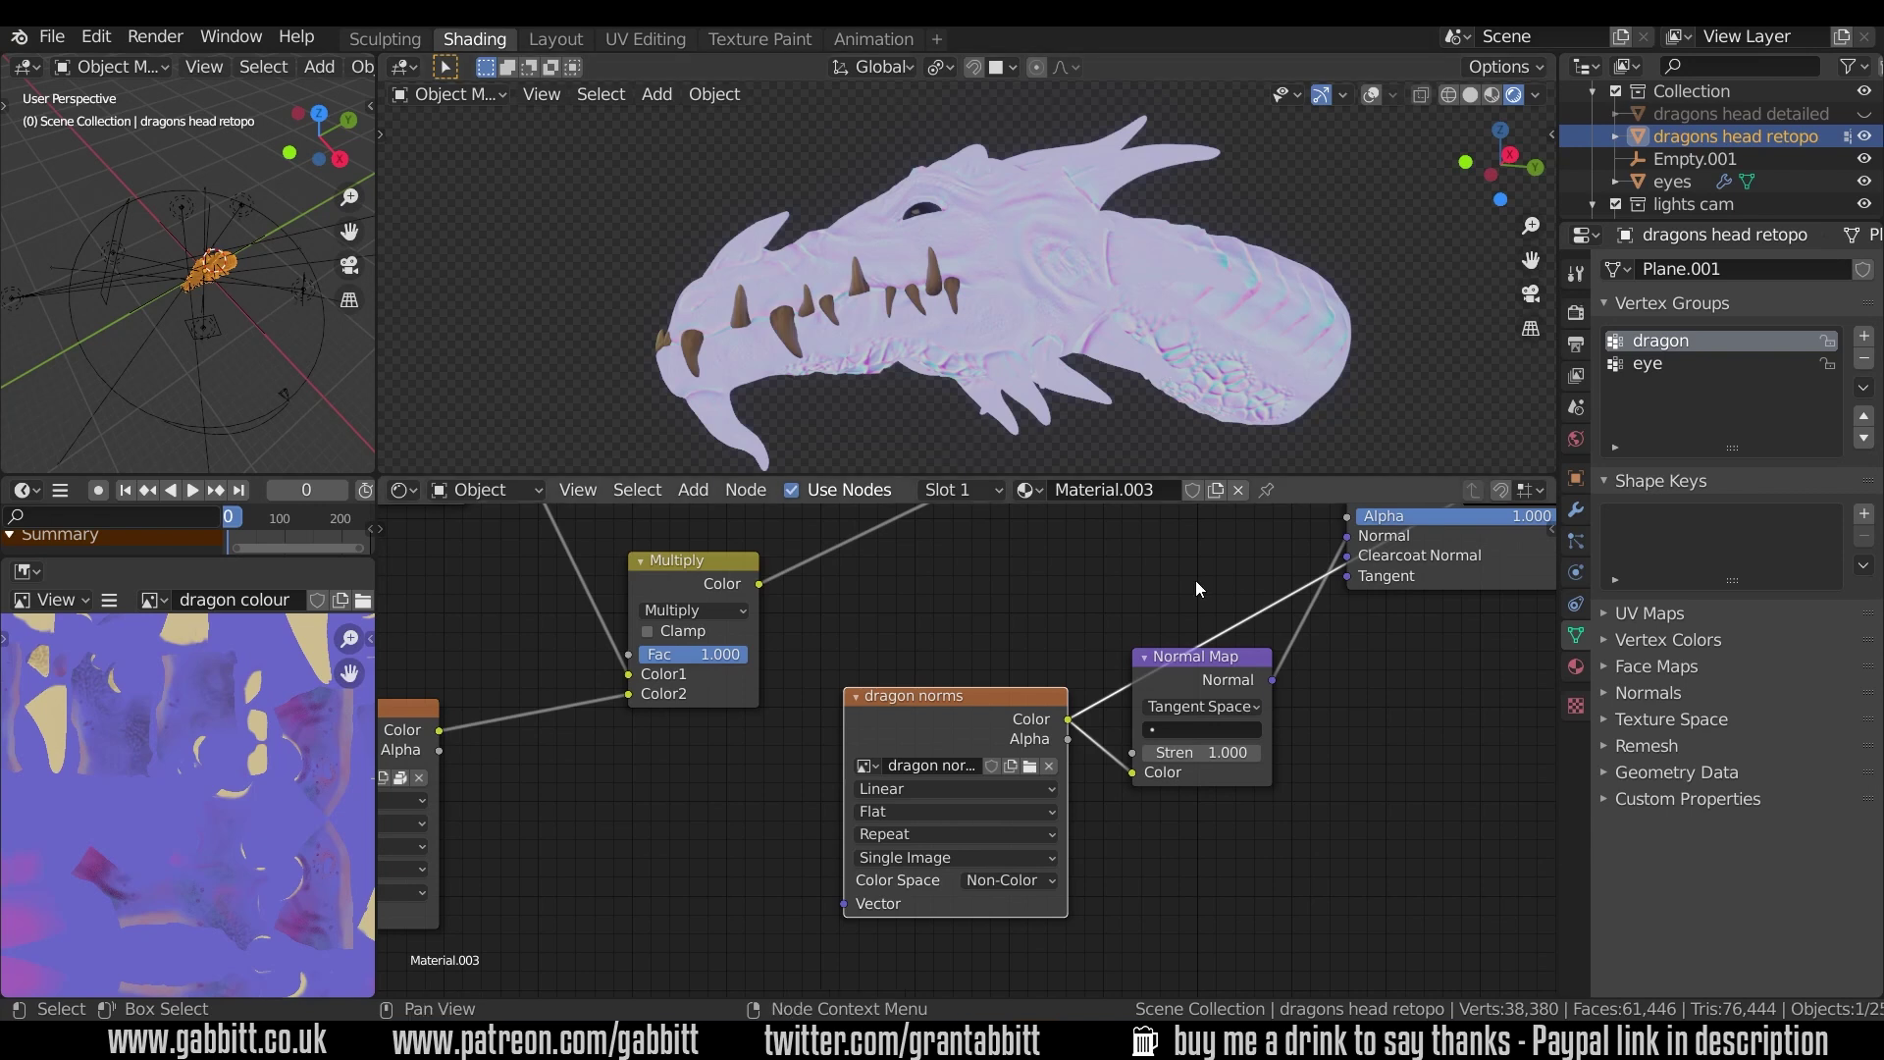
{"action": "middle_click_drag", "start_coordinate": [1099, 373], "coordinate": [1039, 353]}
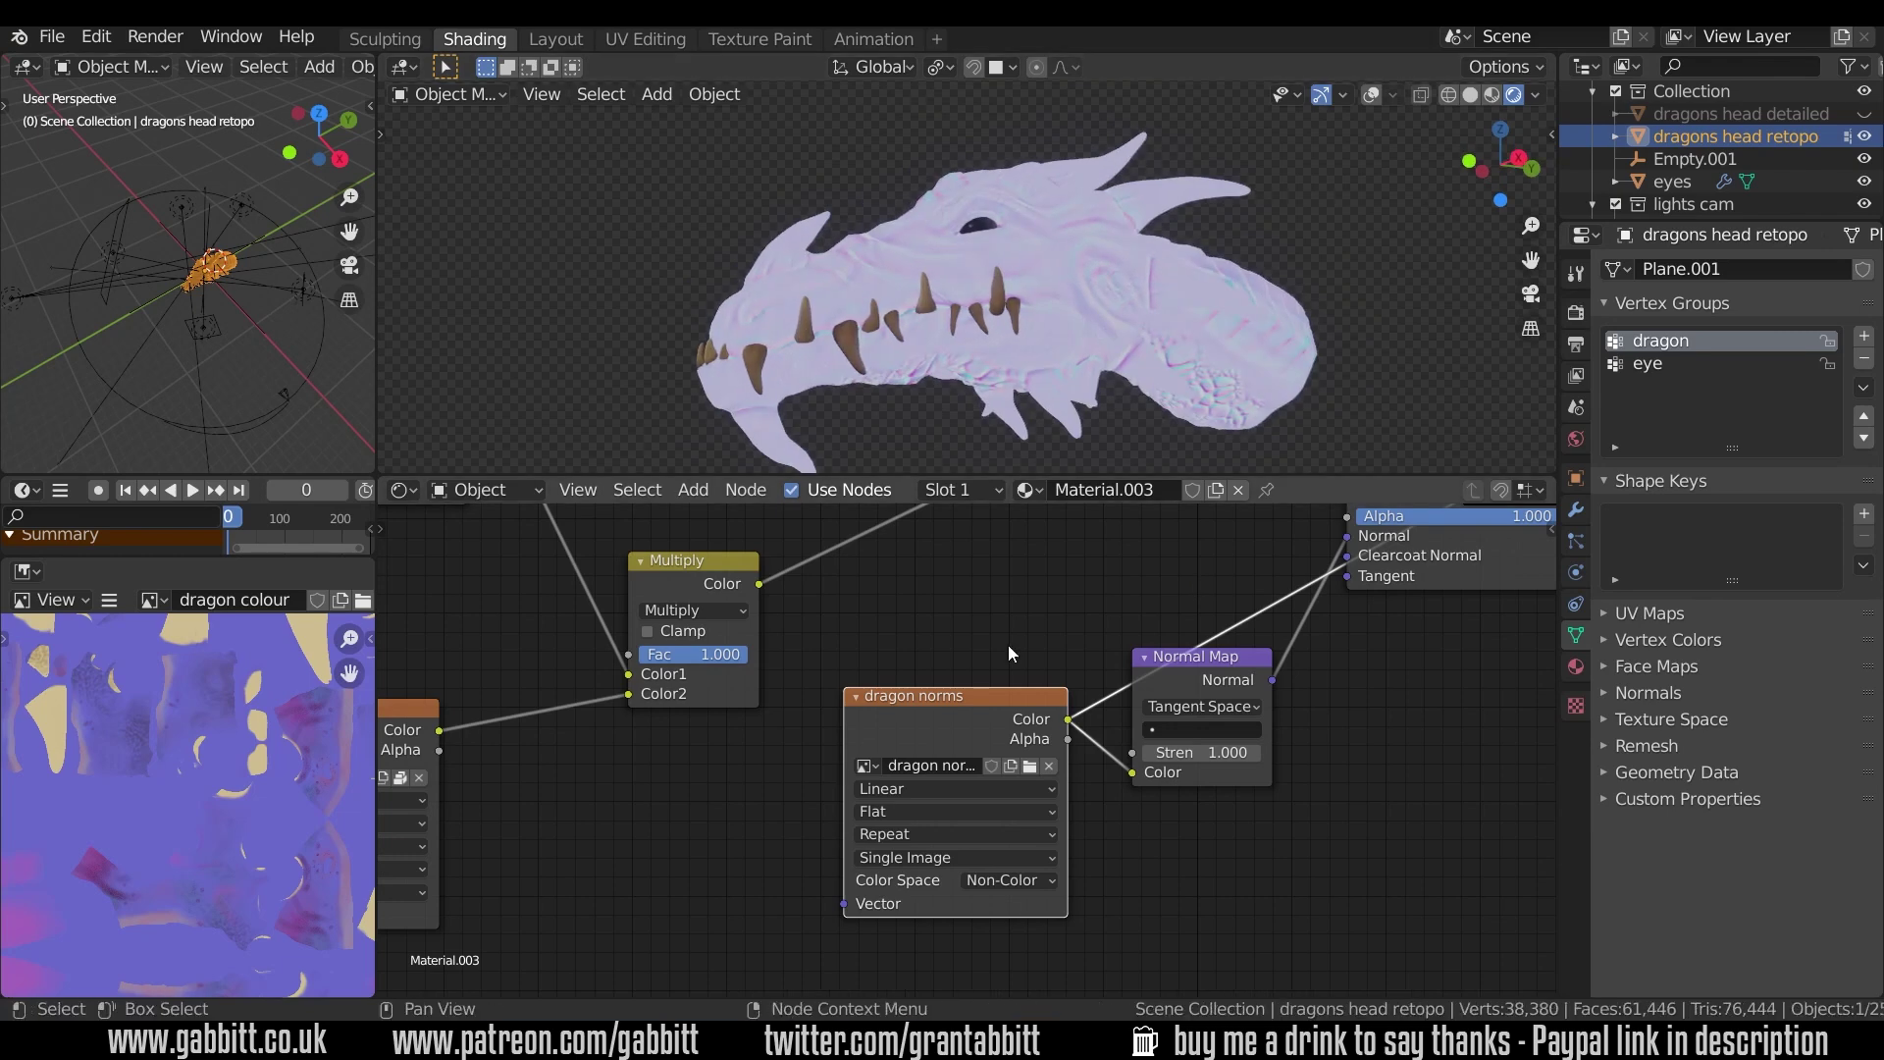
{"action": "scroll", "coordinate": [1008, 644], "scroll_direction": "down", "scroll_amount": 6}
{"action": "middle_click_drag", "start_coordinate": [950, 595], "coordinate": [1205, 854]}
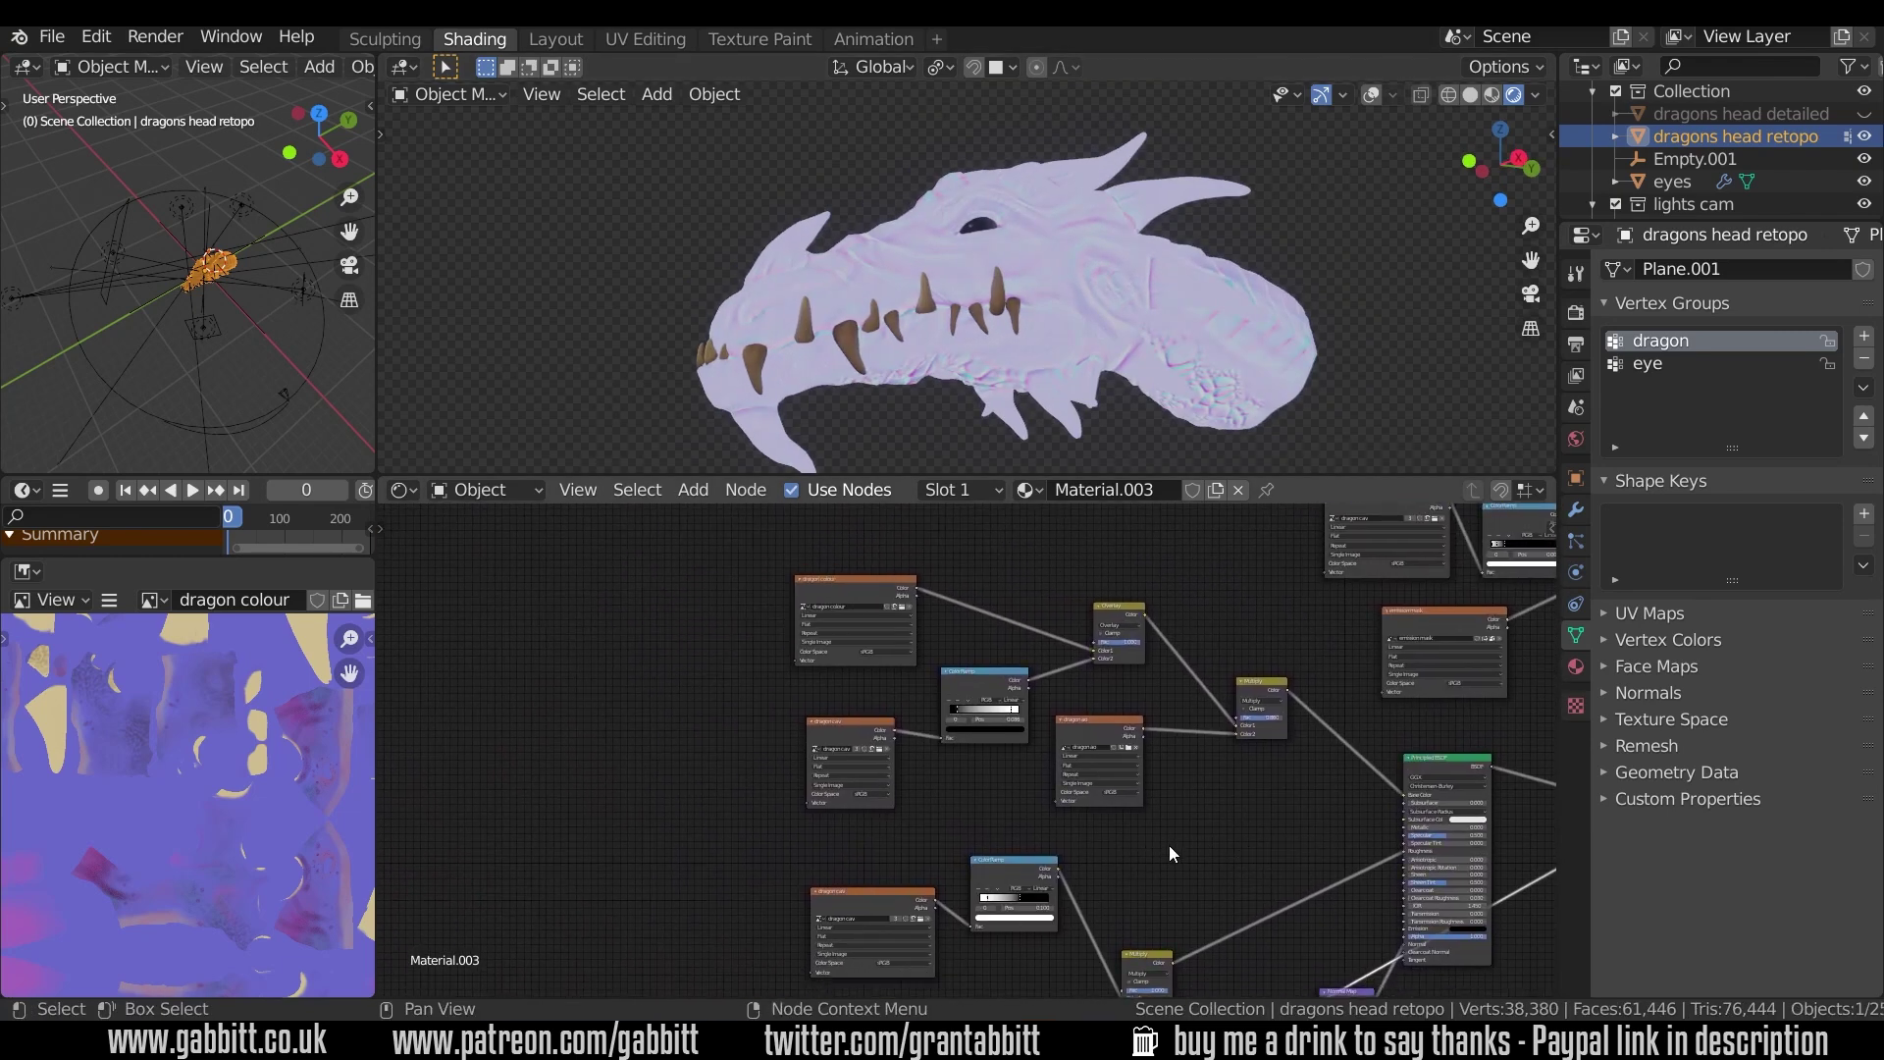
- Preview the raw dragon cav texture on the dragon head
{"action": "scroll", "coordinate": [1168, 845], "scroll_direction": "up", "scroll_amount": 3}
{"action": "left_click", "coordinate": [744, 698]}
{"action": "left_click", "coordinate": [1224, 714]}
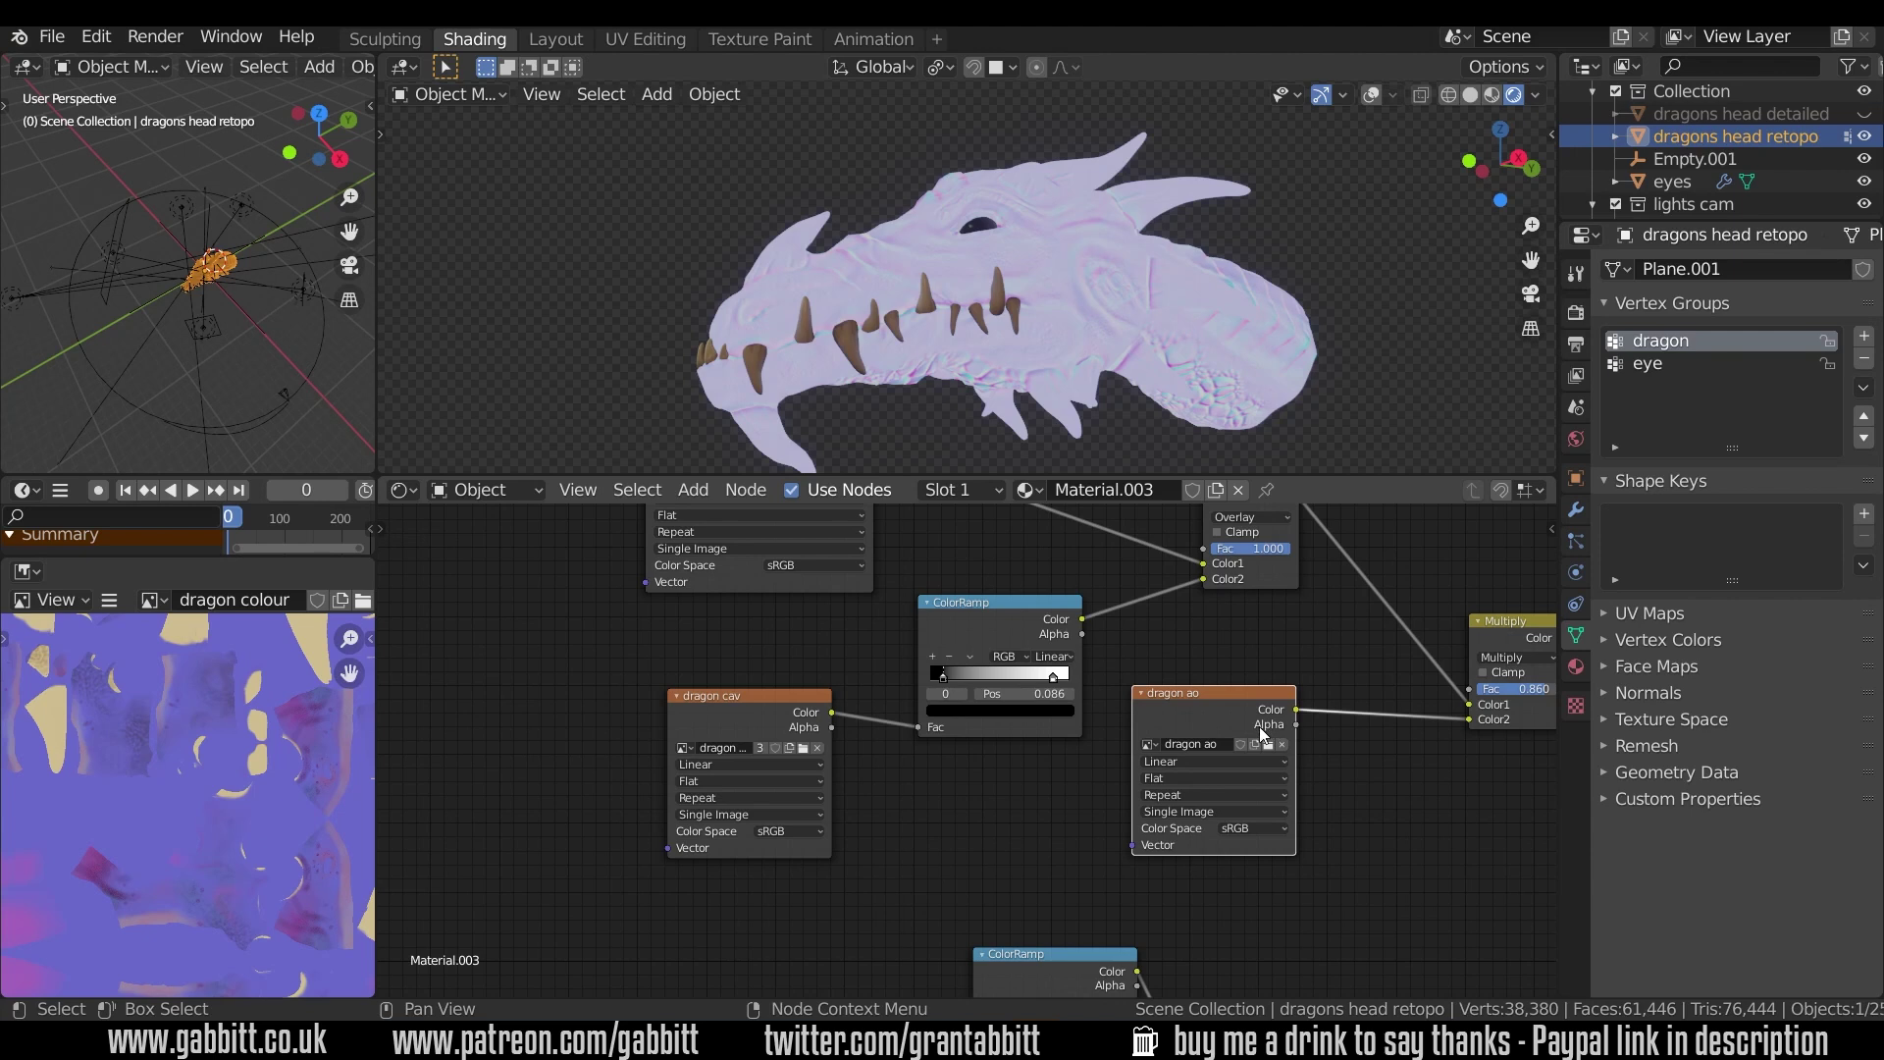
{"action": "middle_click_drag", "start_coordinate": [753, 696], "coordinate": [644, 695]}
{"action": "left_click", "coordinate": [645, 694], "text": "ctrl+shift"}
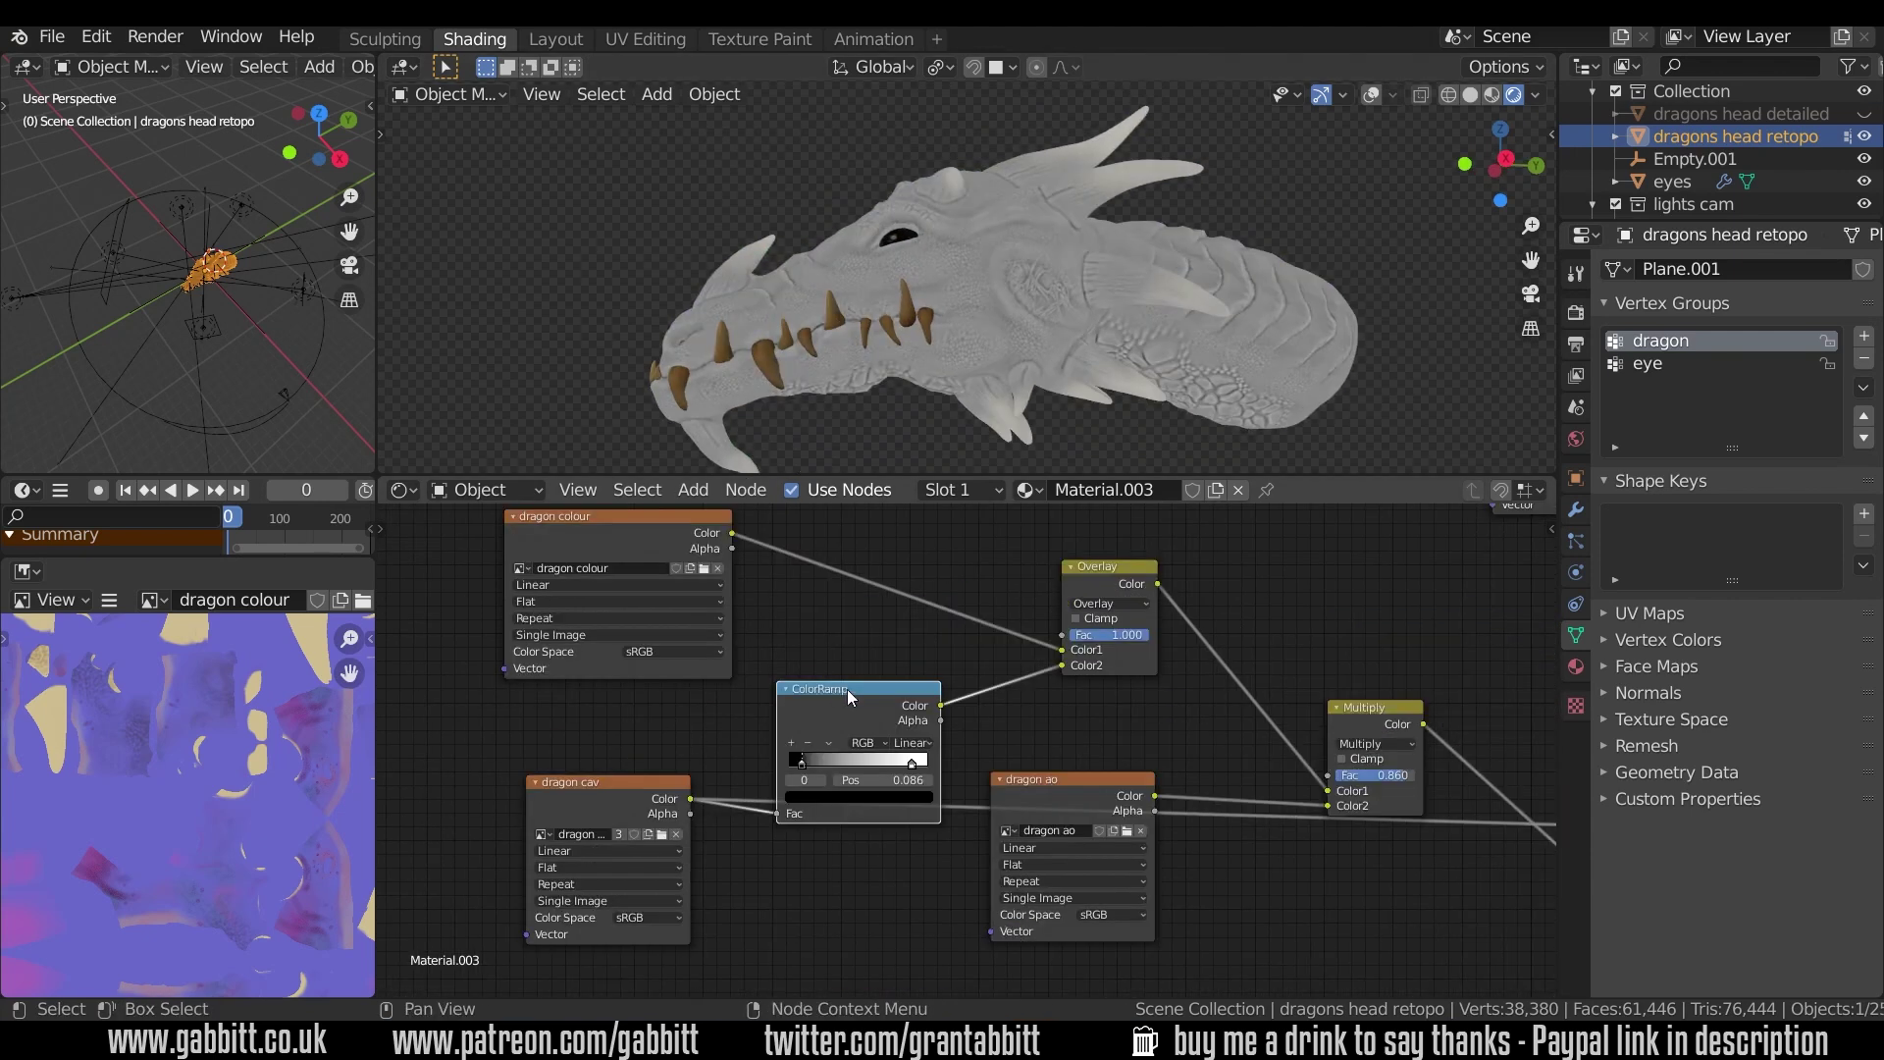
- Preview the cavity ColorRamp output and raise its black stop to 0.086
{"action": "left_click_drag", "start_coordinate": [845, 689], "coordinate": [855, 655]}
{"action": "left_click", "coordinate": [856, 656], "text": "ctrl+shift"}
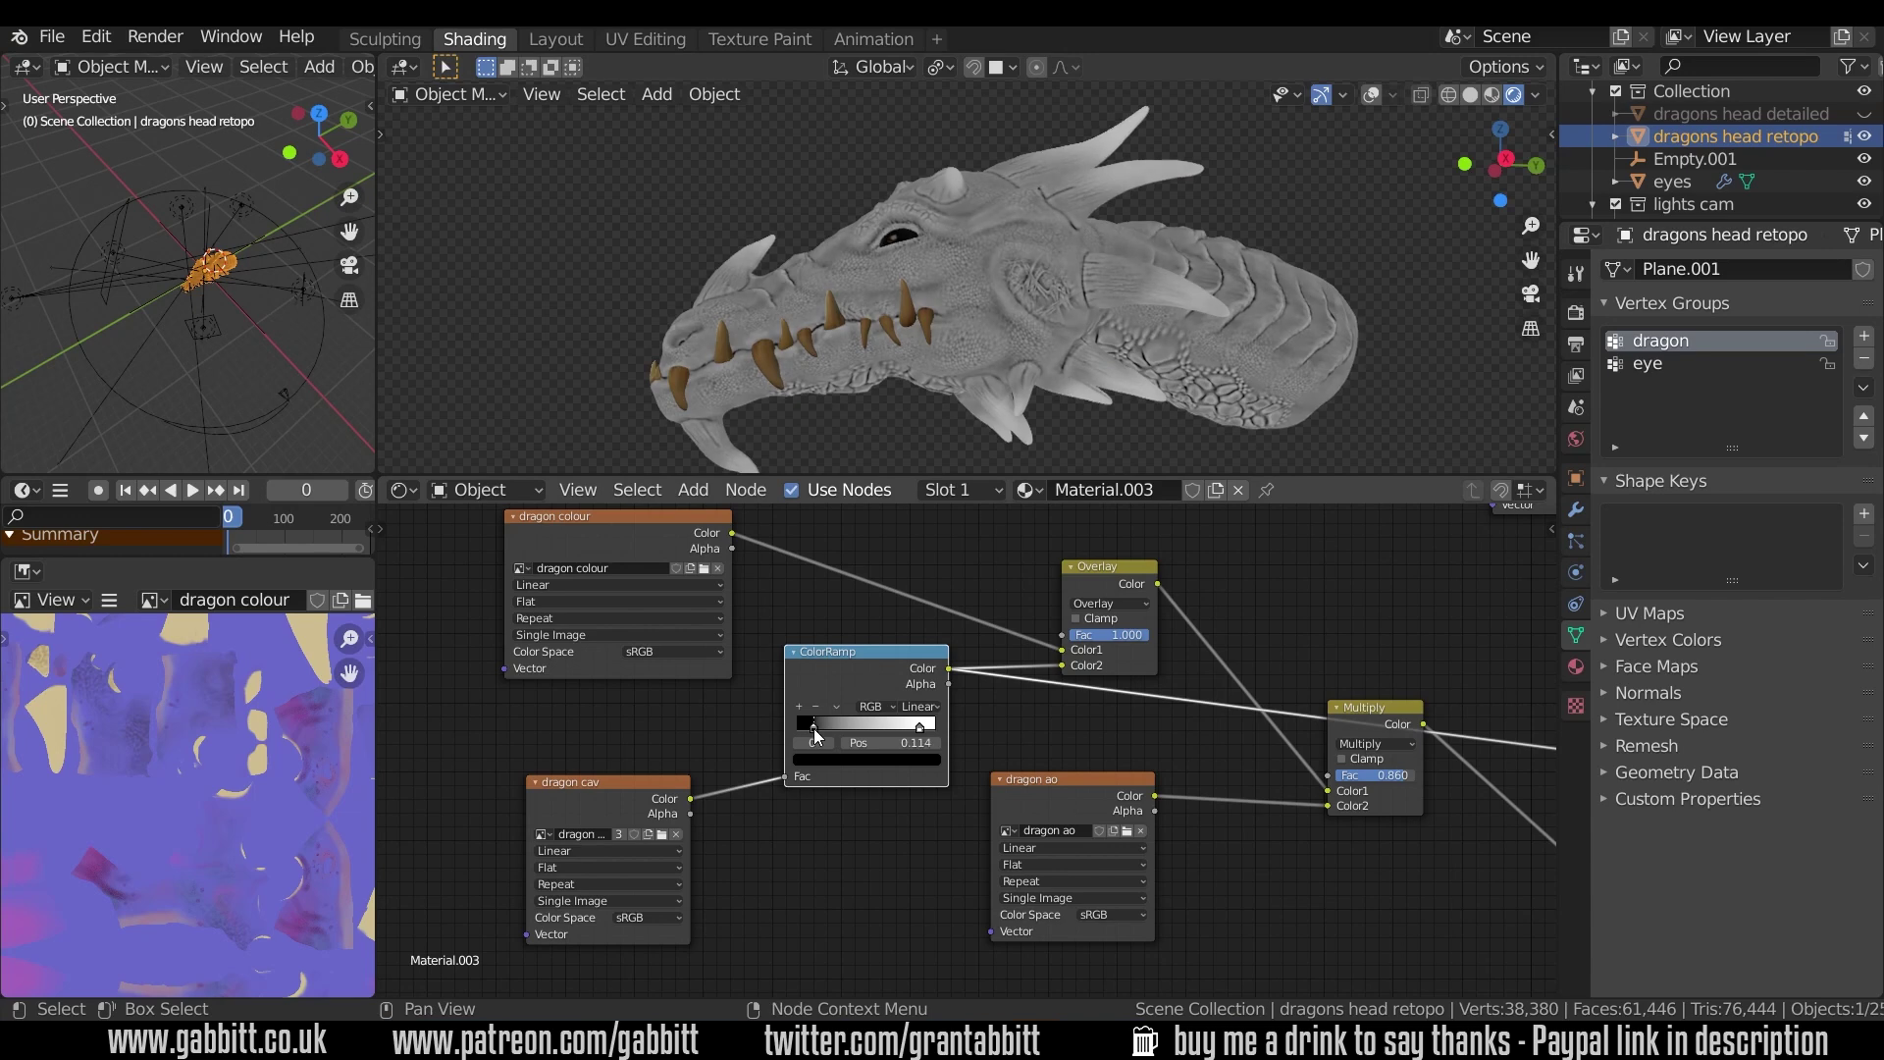
{"action": "mouse_move", "coordinate": [809, 726]}
{"action": "left_mouse_down"}
{"action": "mouse_move", "coordinate": [836, 728]}
{"action": "mouse_move", "coordinate": [808, 730]}
{"action": "left_mouse_up"}
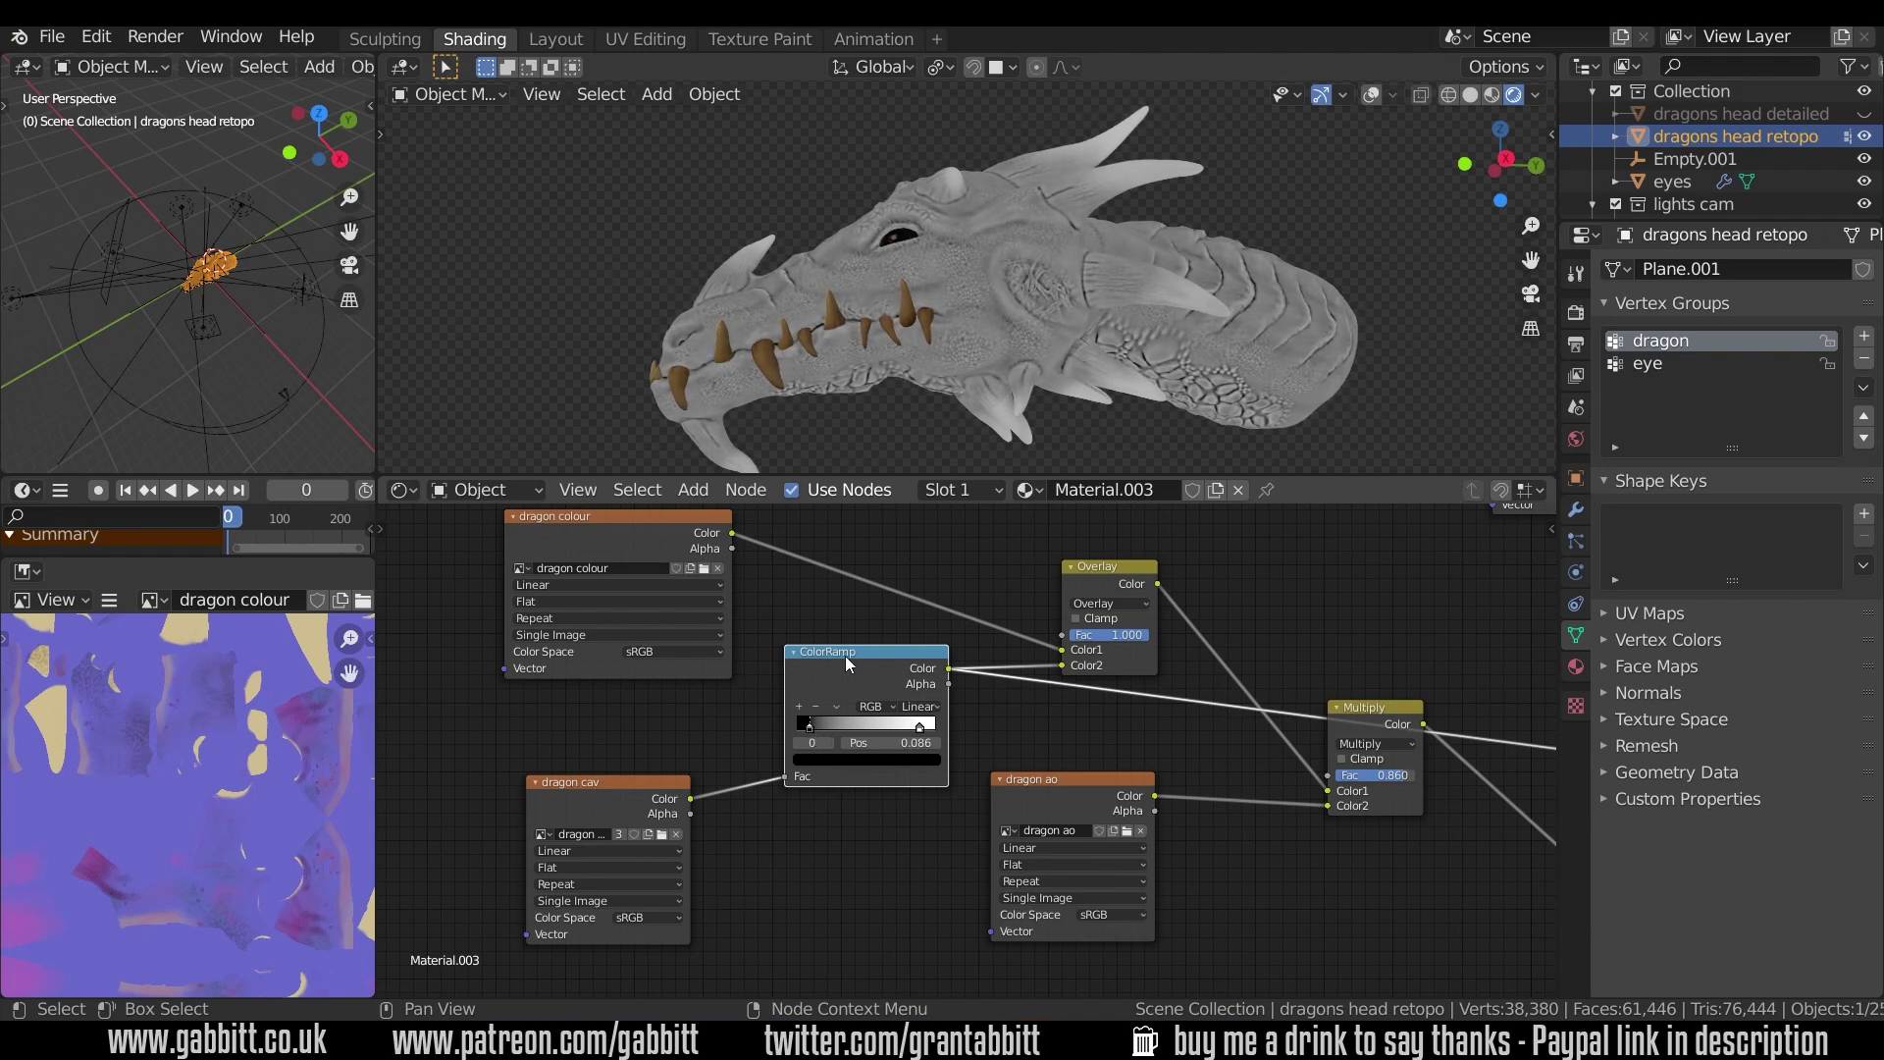
- Switch the Overlay node's blend mode to Mix and preview its output on the dragon
{"action": "scroll", "coordinate": [1056, 670], "scroll_direction": "up", "scroll_amount": 3}
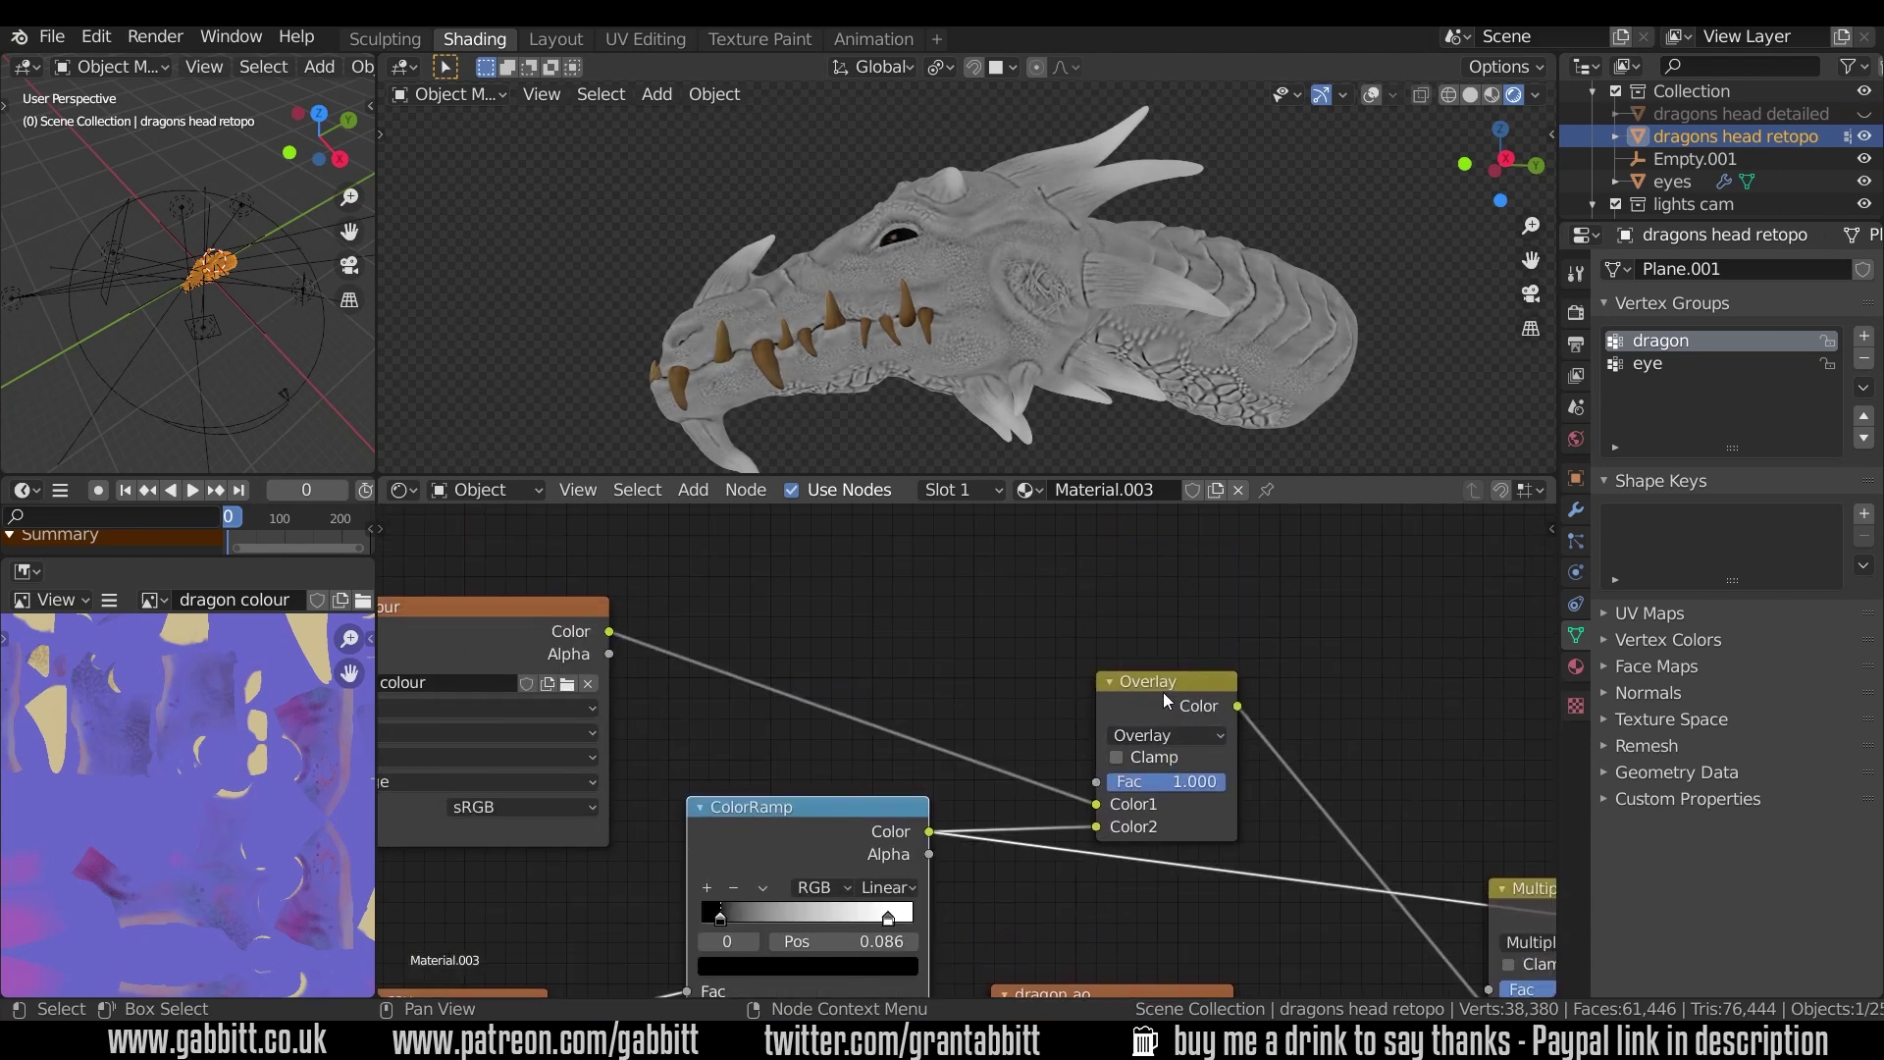
{"action": "left_click_drag", "start_coordinate": [1140, 692], "coordinate": [1115, 635]}
{"action": "left_click", "coordinate": [1115, 676]}
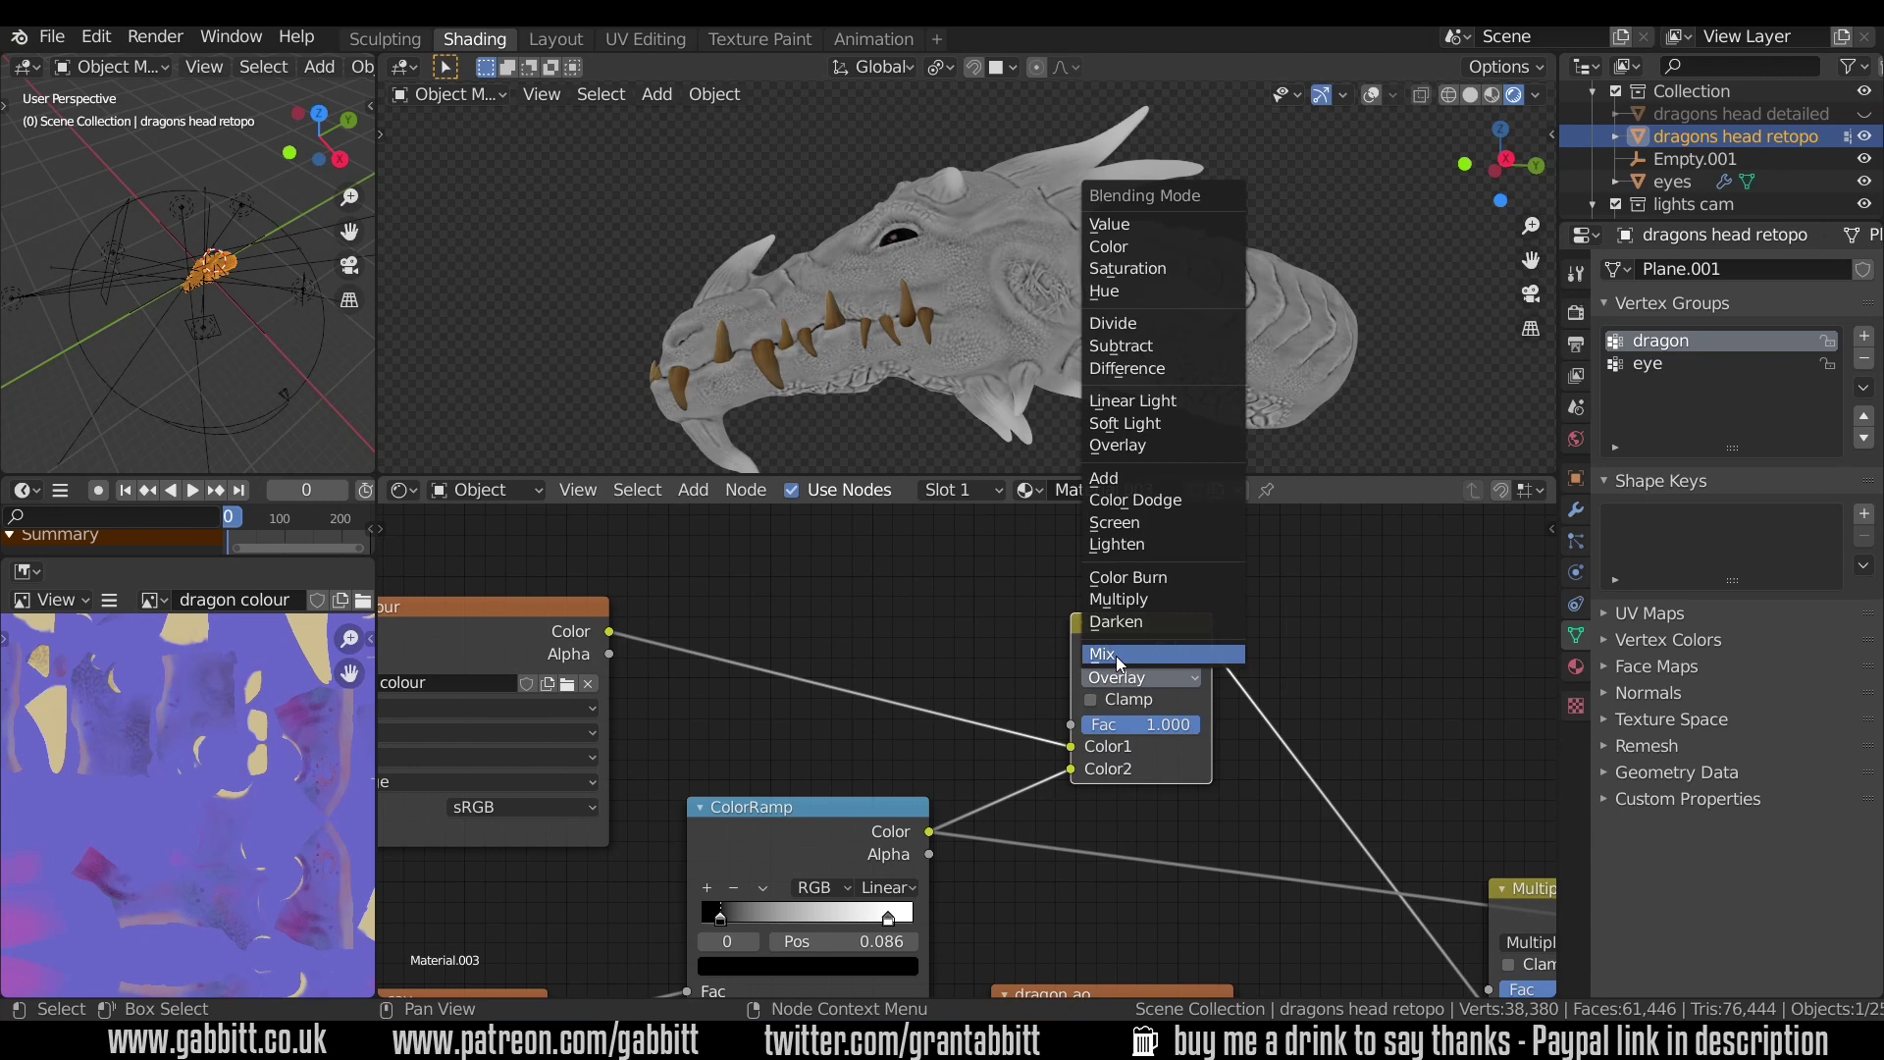
{"action": "left_click", "coordinate": [1115, 656]}
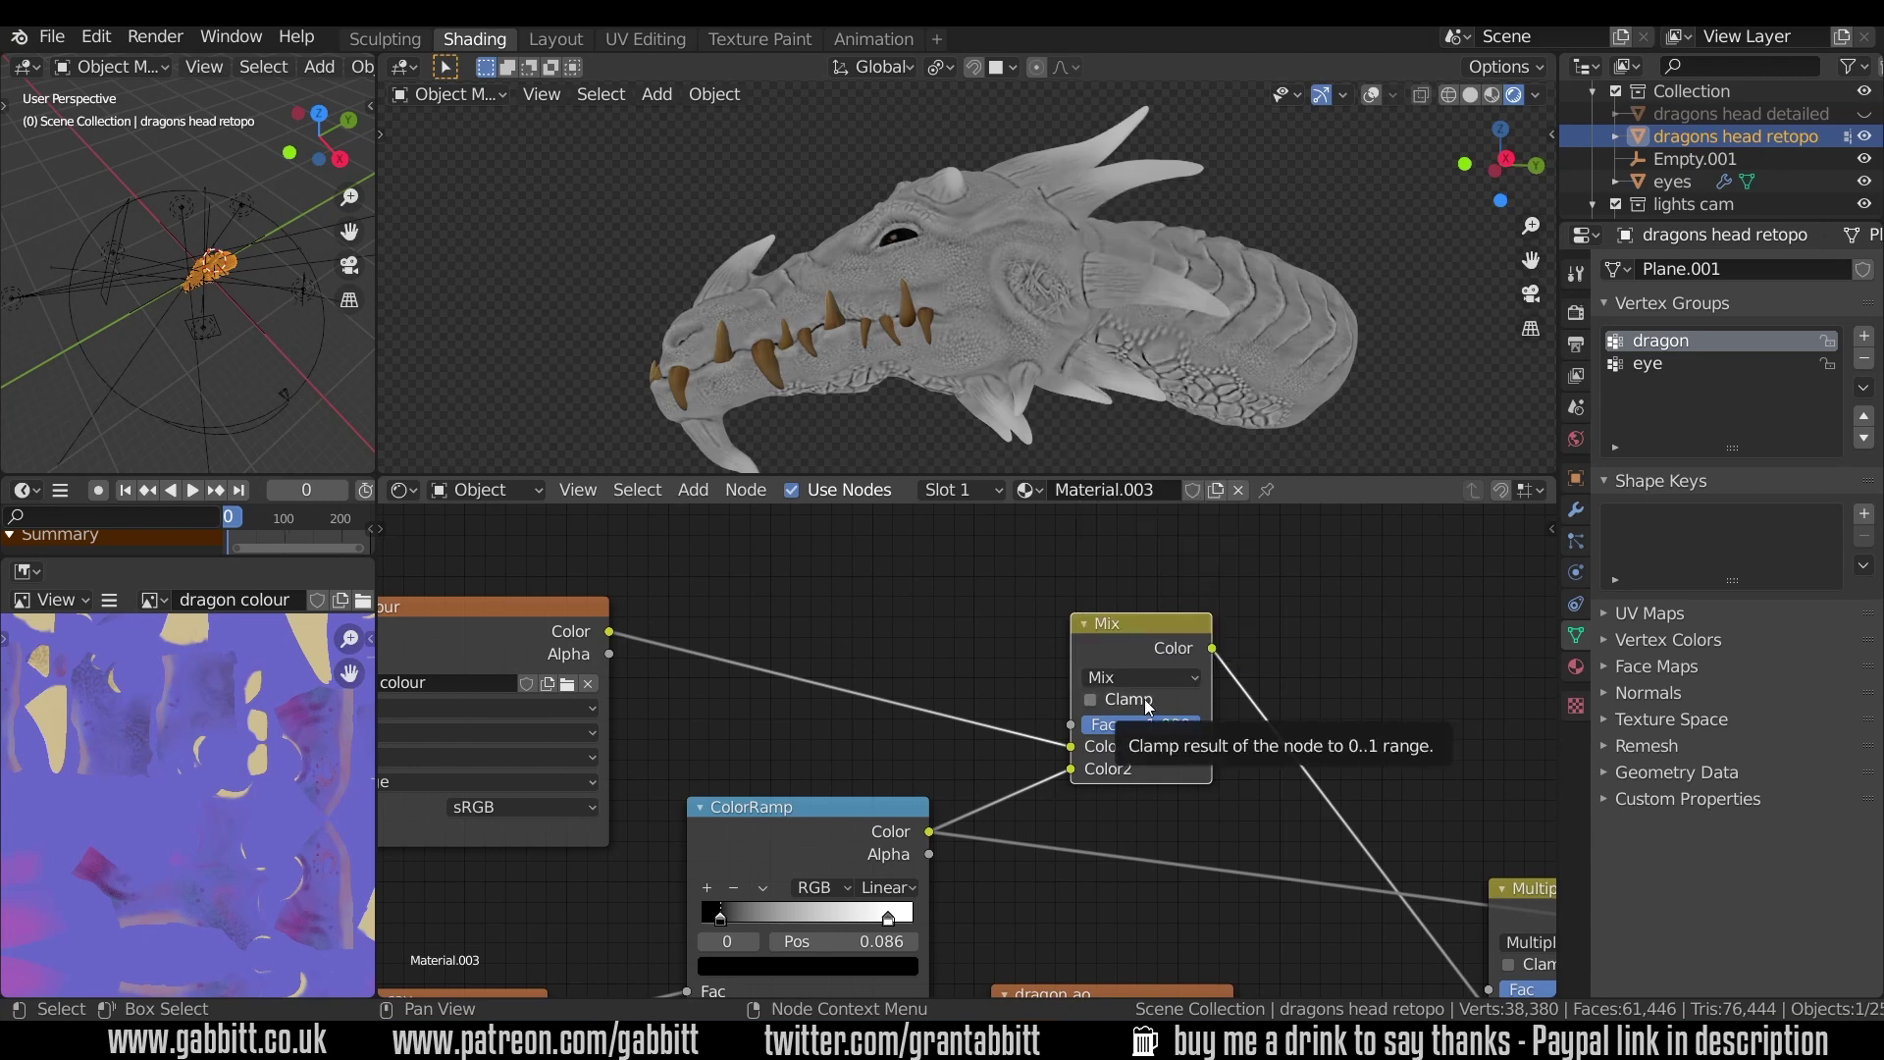
{"action": "left_click", "coordinate": [1123, 638], "text": "ctrl+shift"}
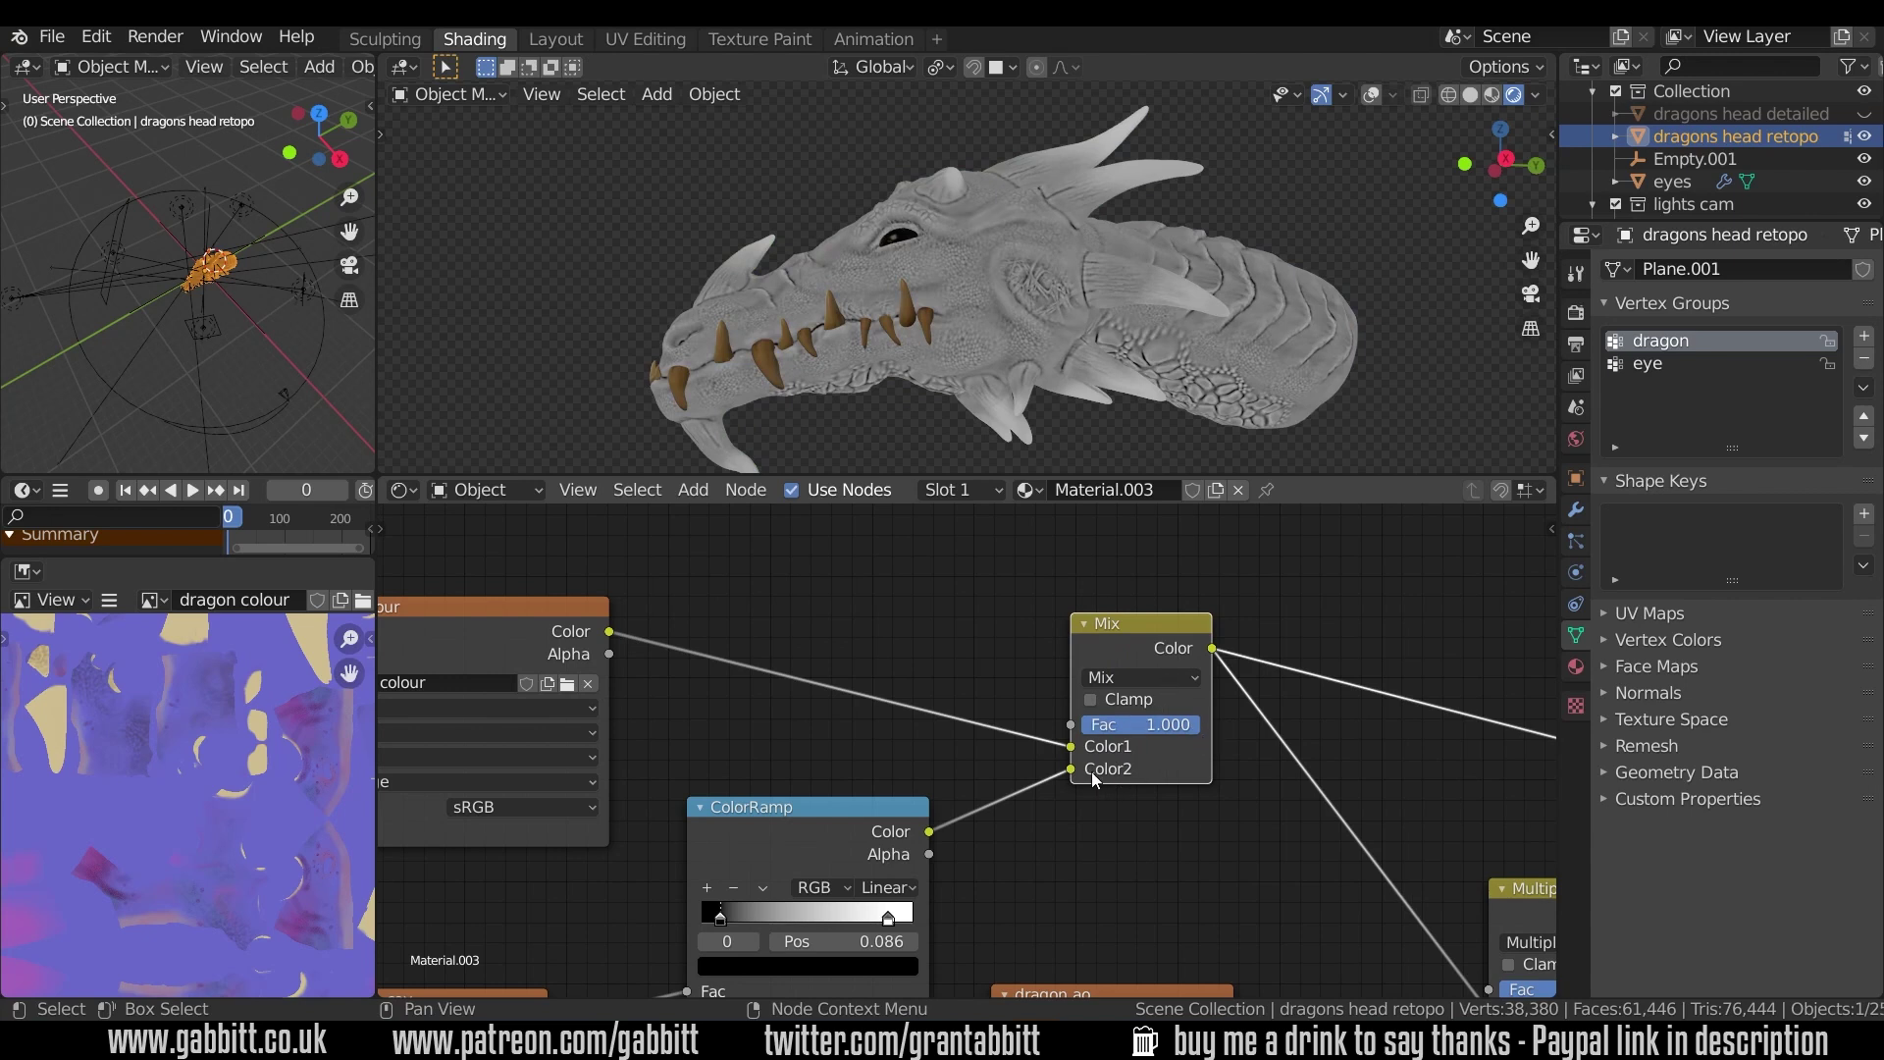
- Set the blend mode back to Overlay and shift the node slightly left
{"action": "middle_click_drag", "start_coordinate": [1110, 771], "coordinate": [1312, 635]}
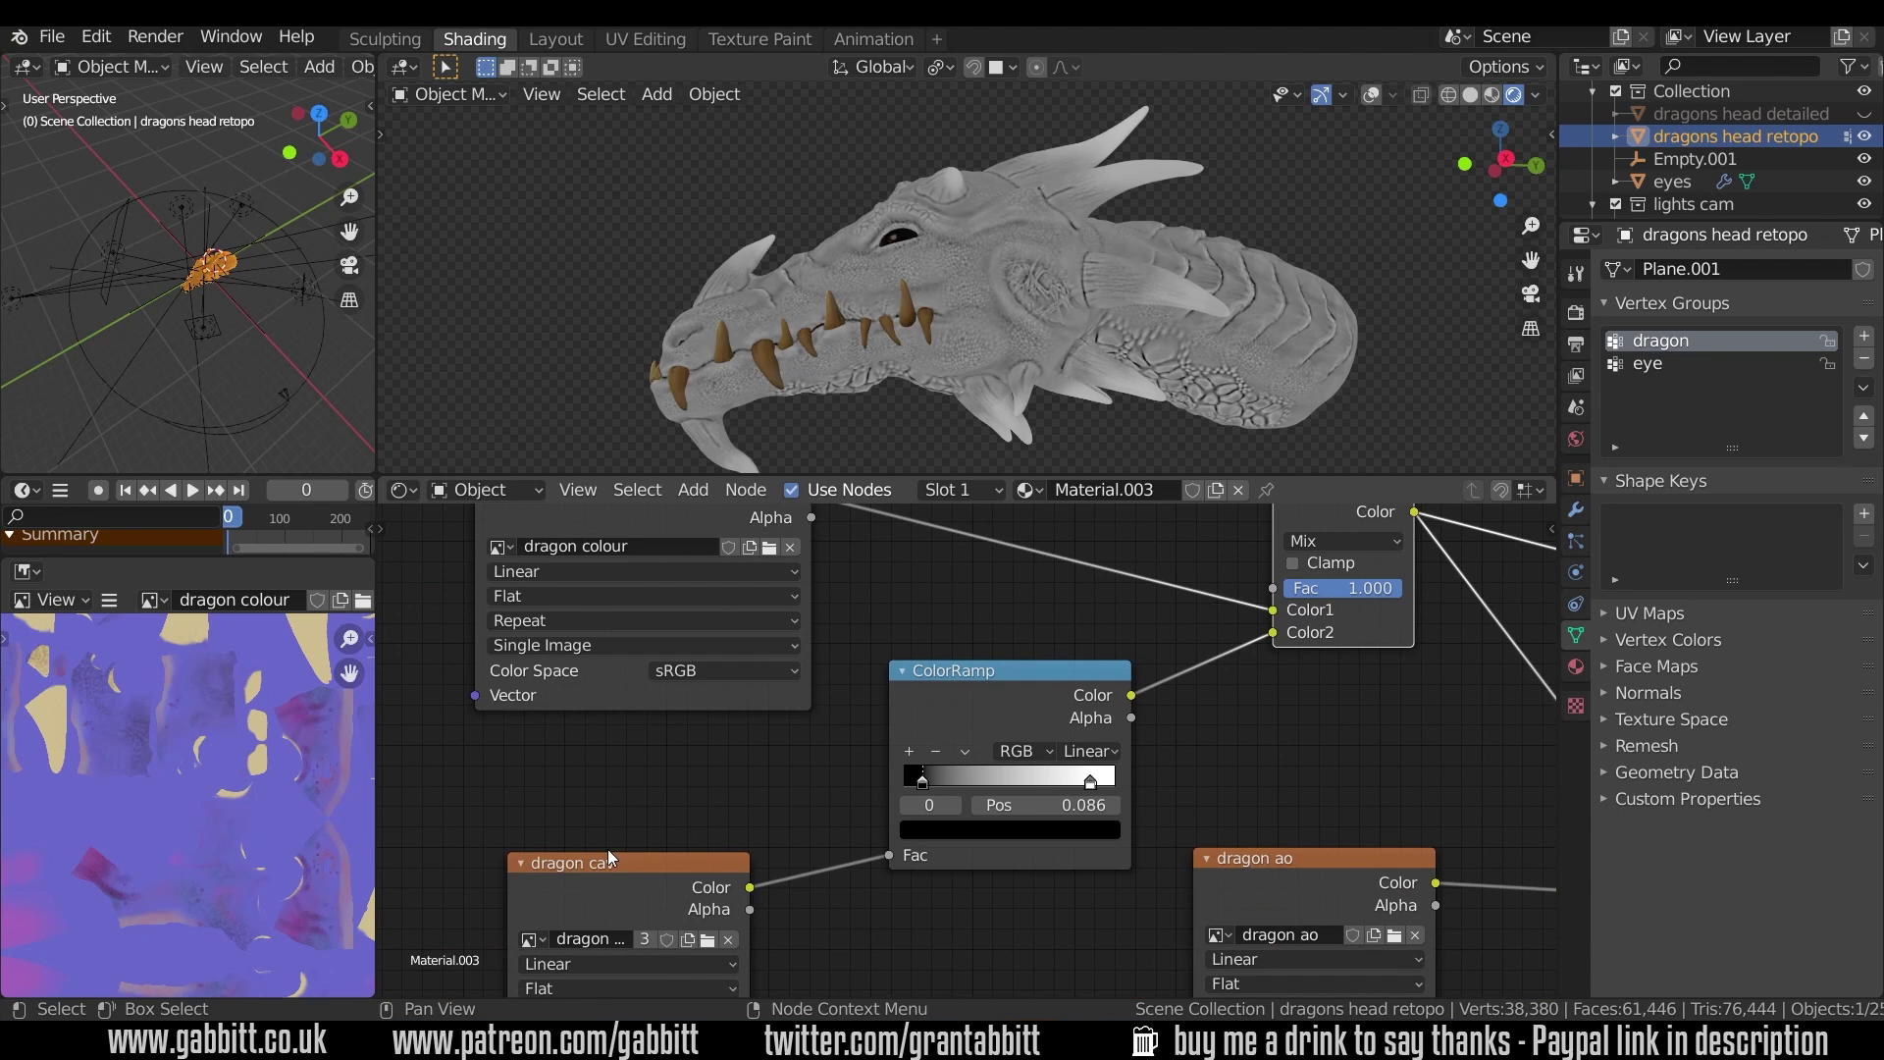
{"action": "middle_click_drag", "start_coordinate": [1373, 559], "coordinate": [1034, 662]}
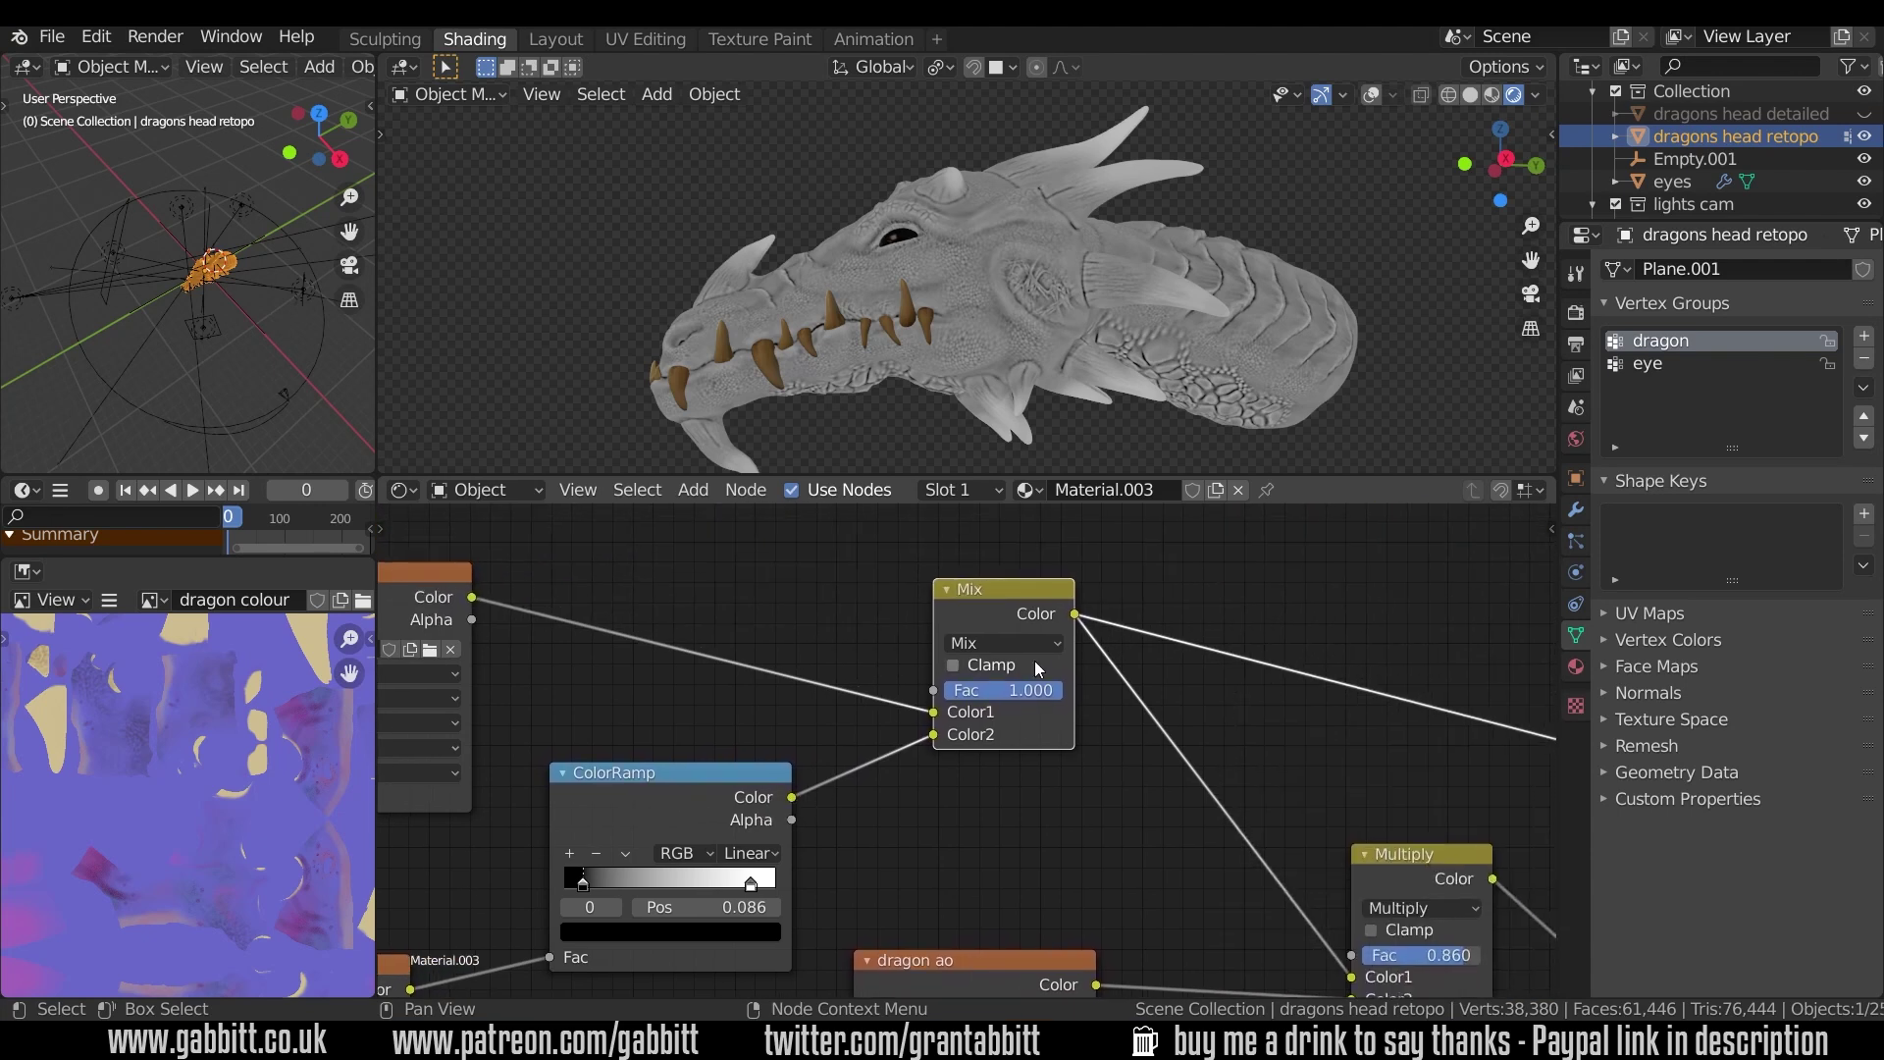
{"action": "left_click", "coordinate": [1036, 646]}
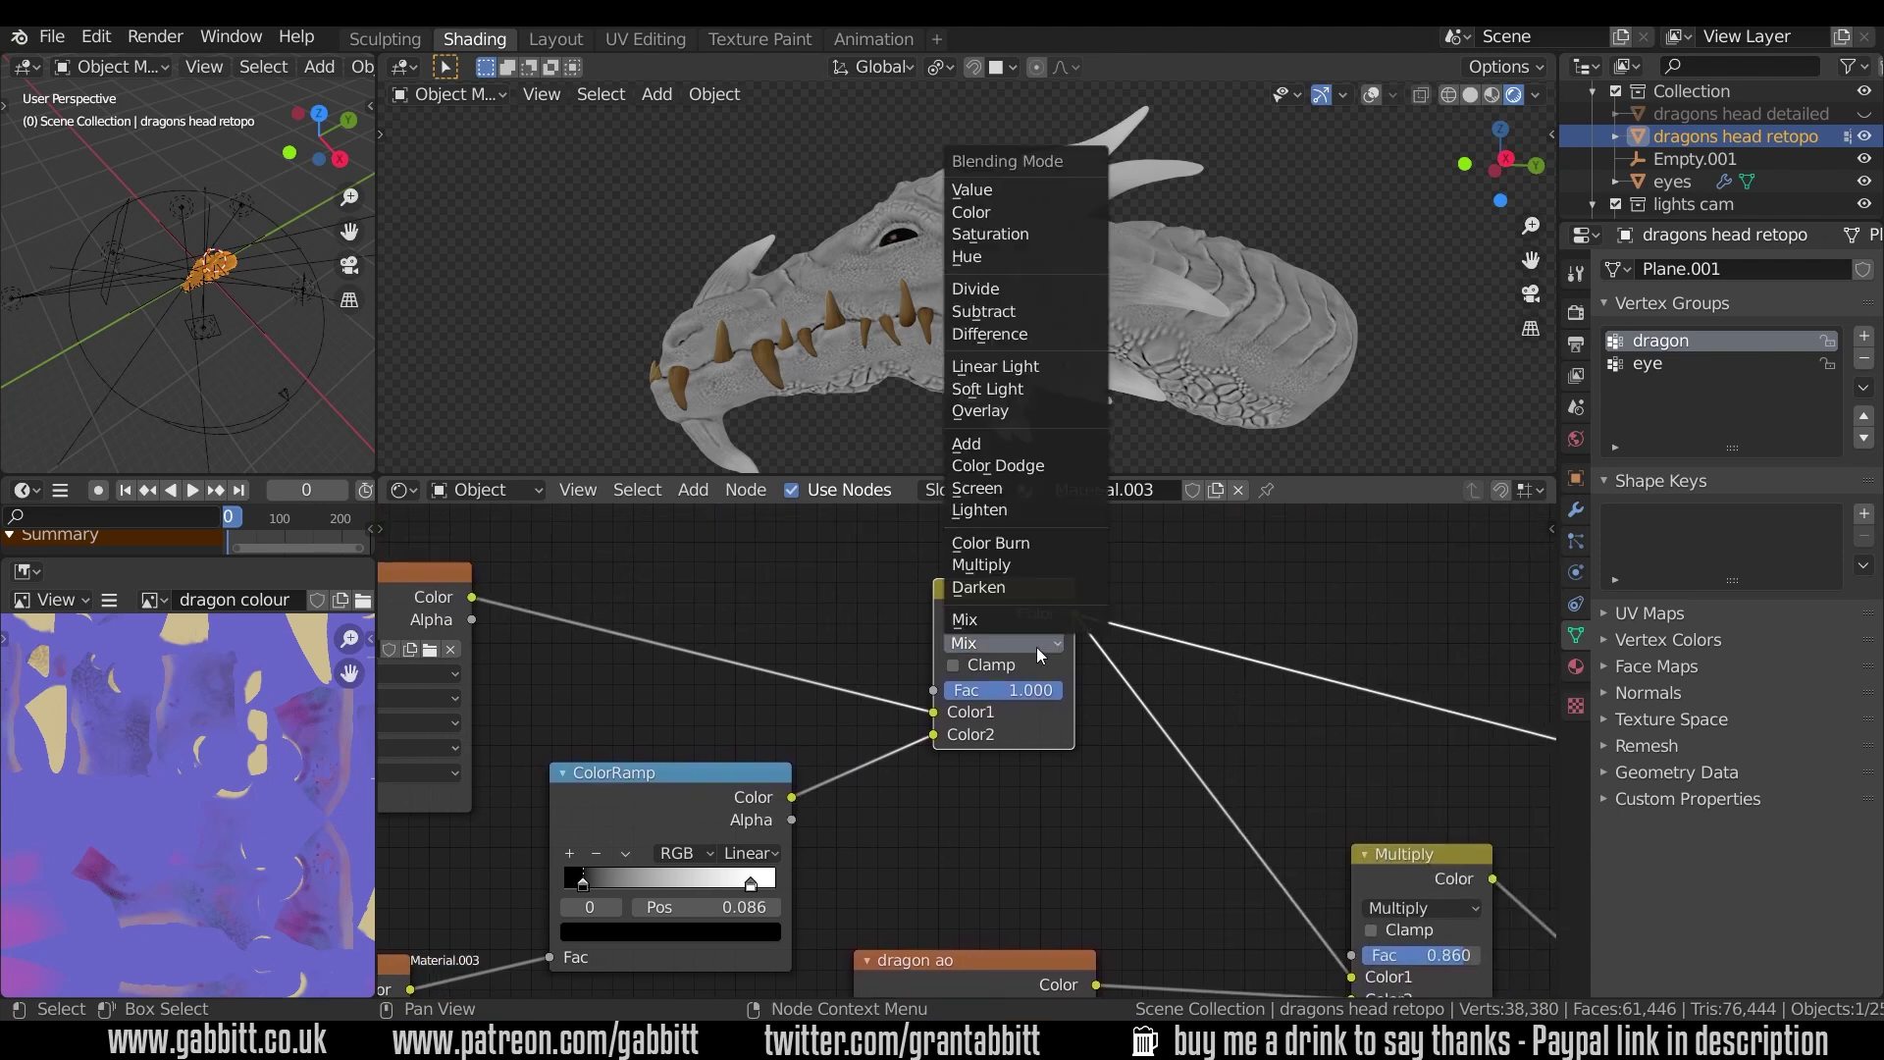
{"action": "left_click", "coordinate": [1008, 413]}
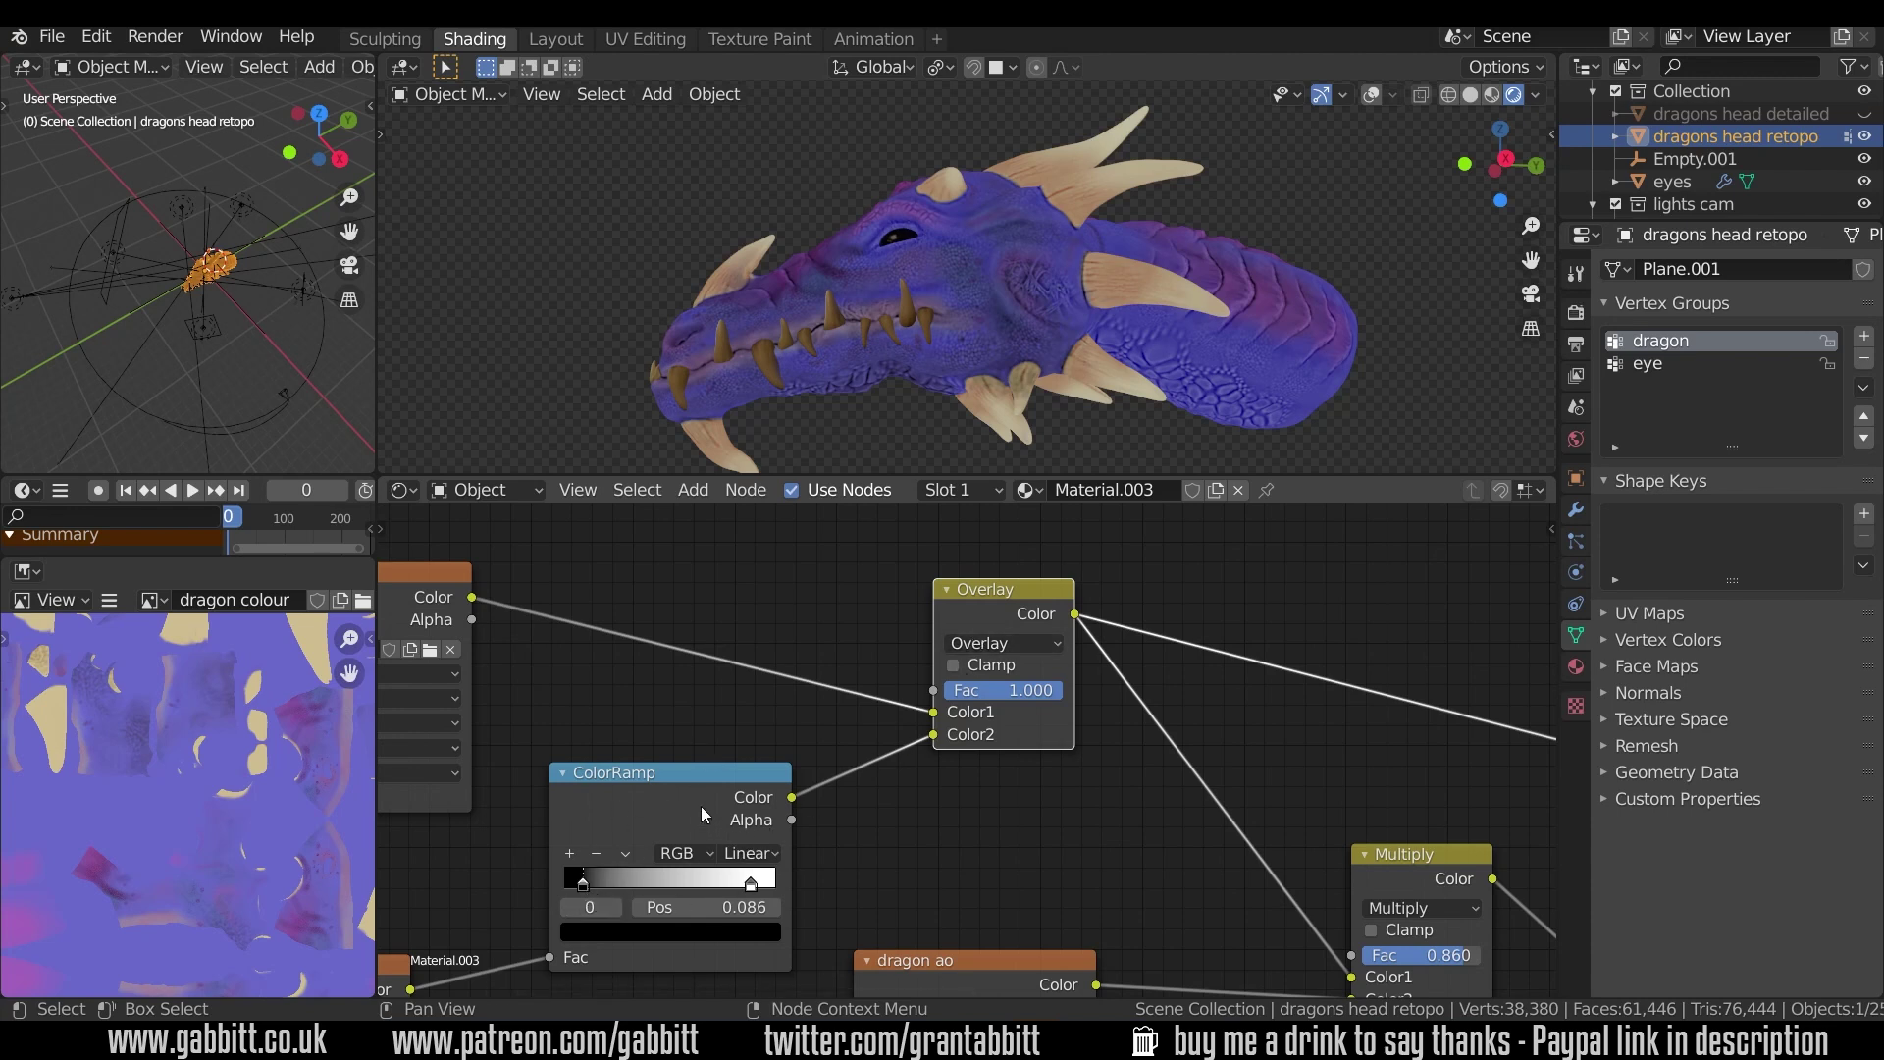
{"action": "key", "text": "g"}
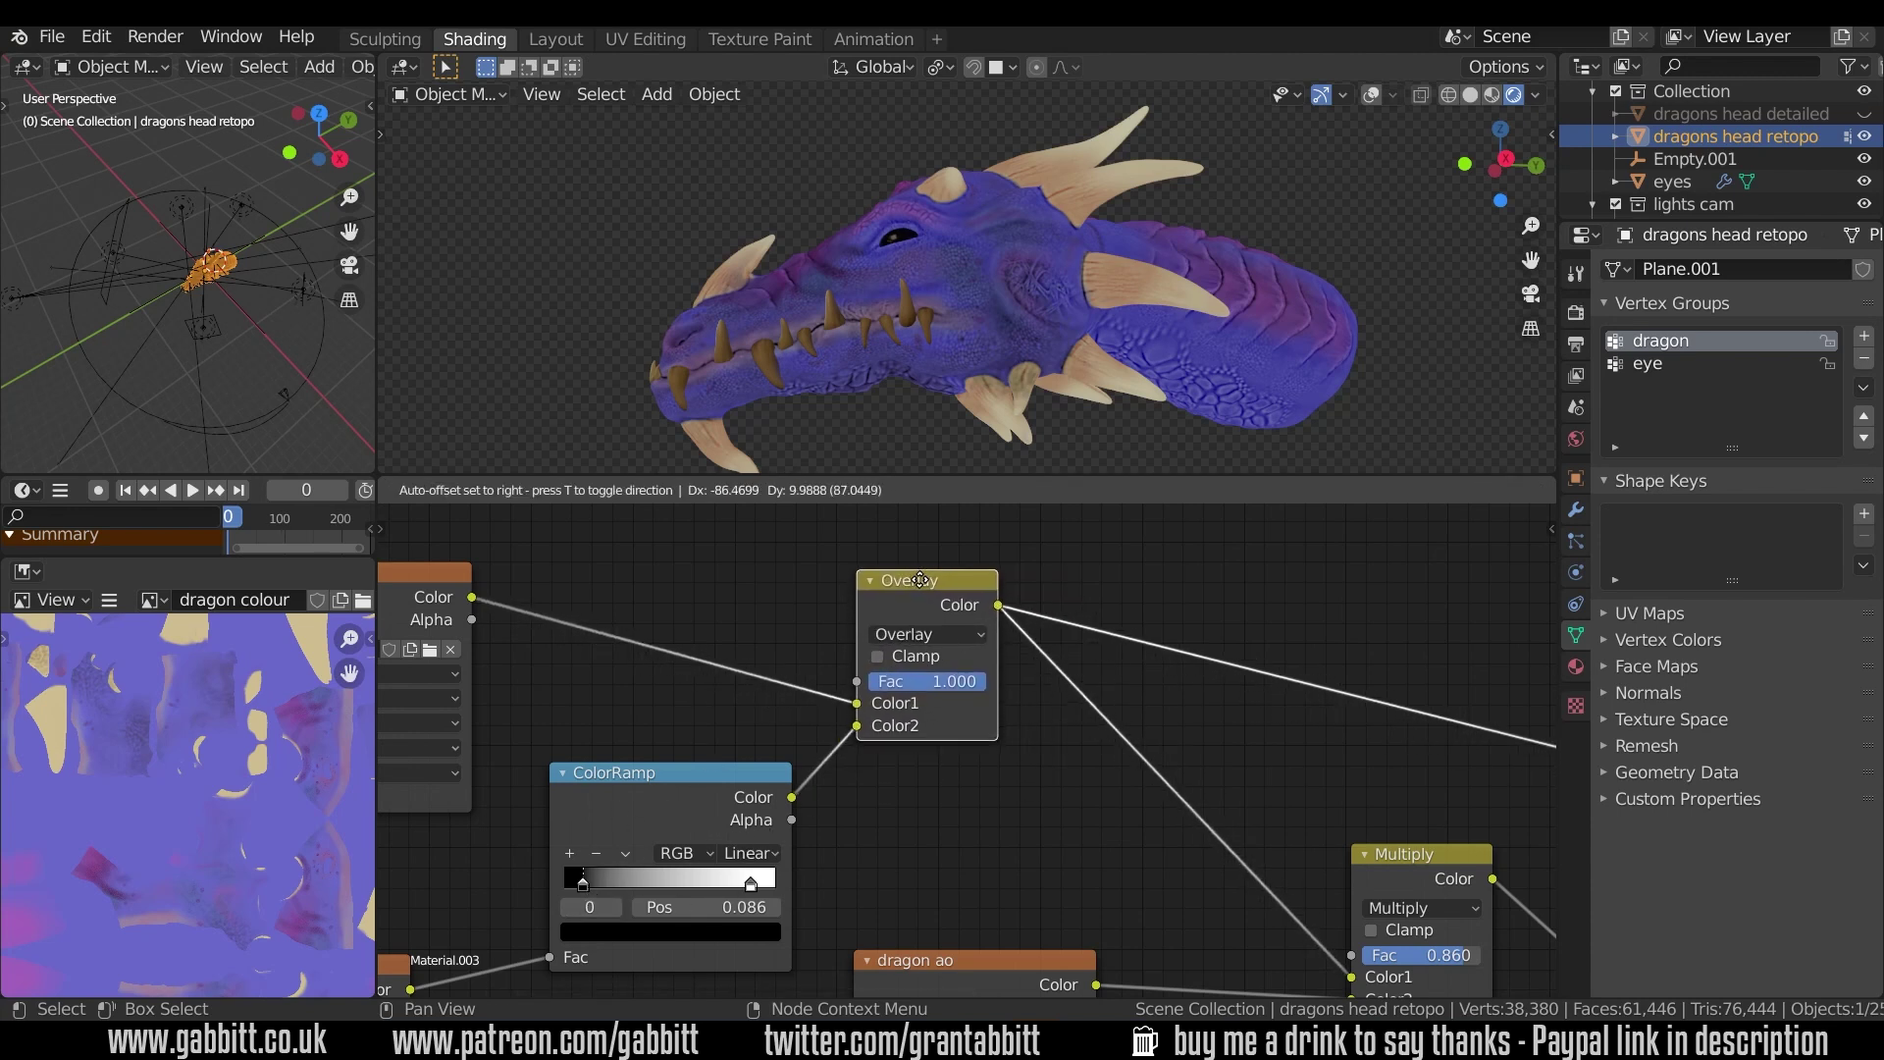
{"action": "left_click", "coordinate": [627, 794]}
{"action": "left_click_drag", "start_coordinate": [898, 603], "coordinate": [905, 601]}
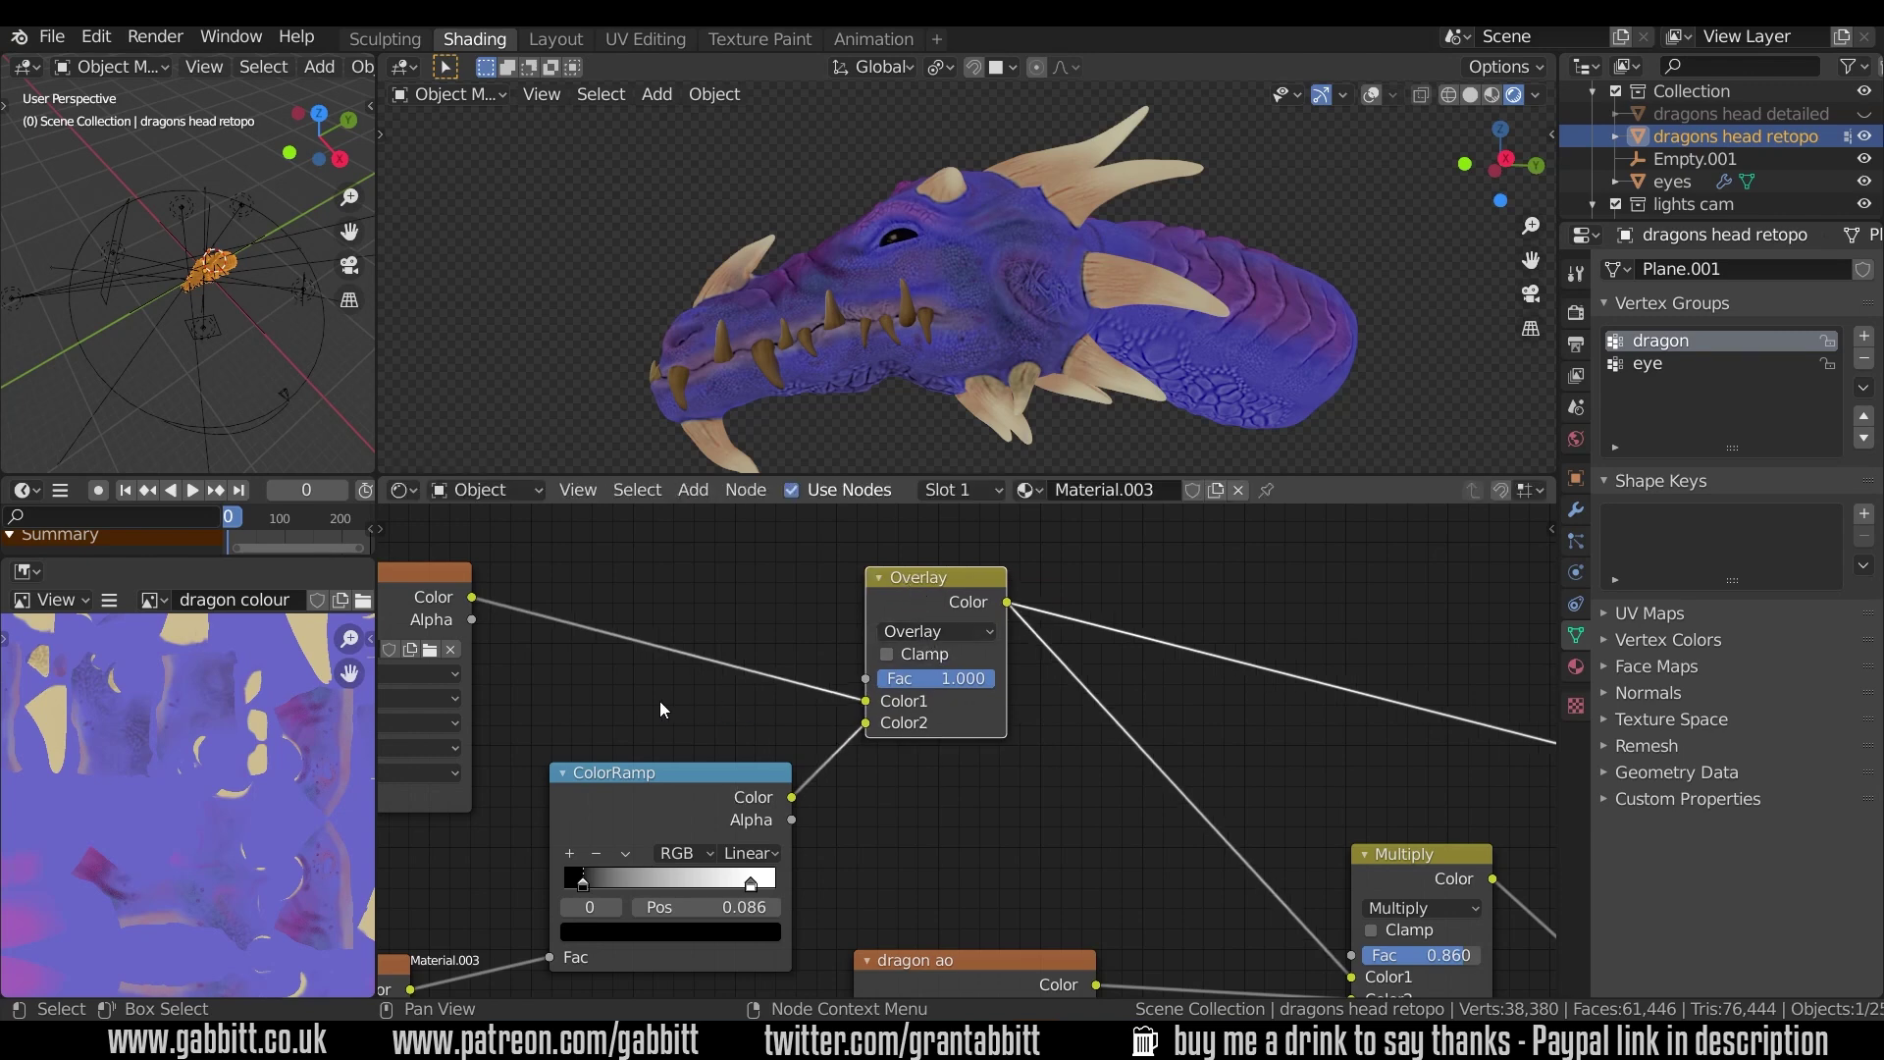
- Preview the dragon ao texture, then the Multiply node's combined colour on the head
{"action": "scroll", "coordinate": [903, 650], "scroll_direction": "down", "scroll_amount": 2}
{"action": "middle_click_drag", "start_coordinate": [904, 650], "coordinate": [1084, 696]}
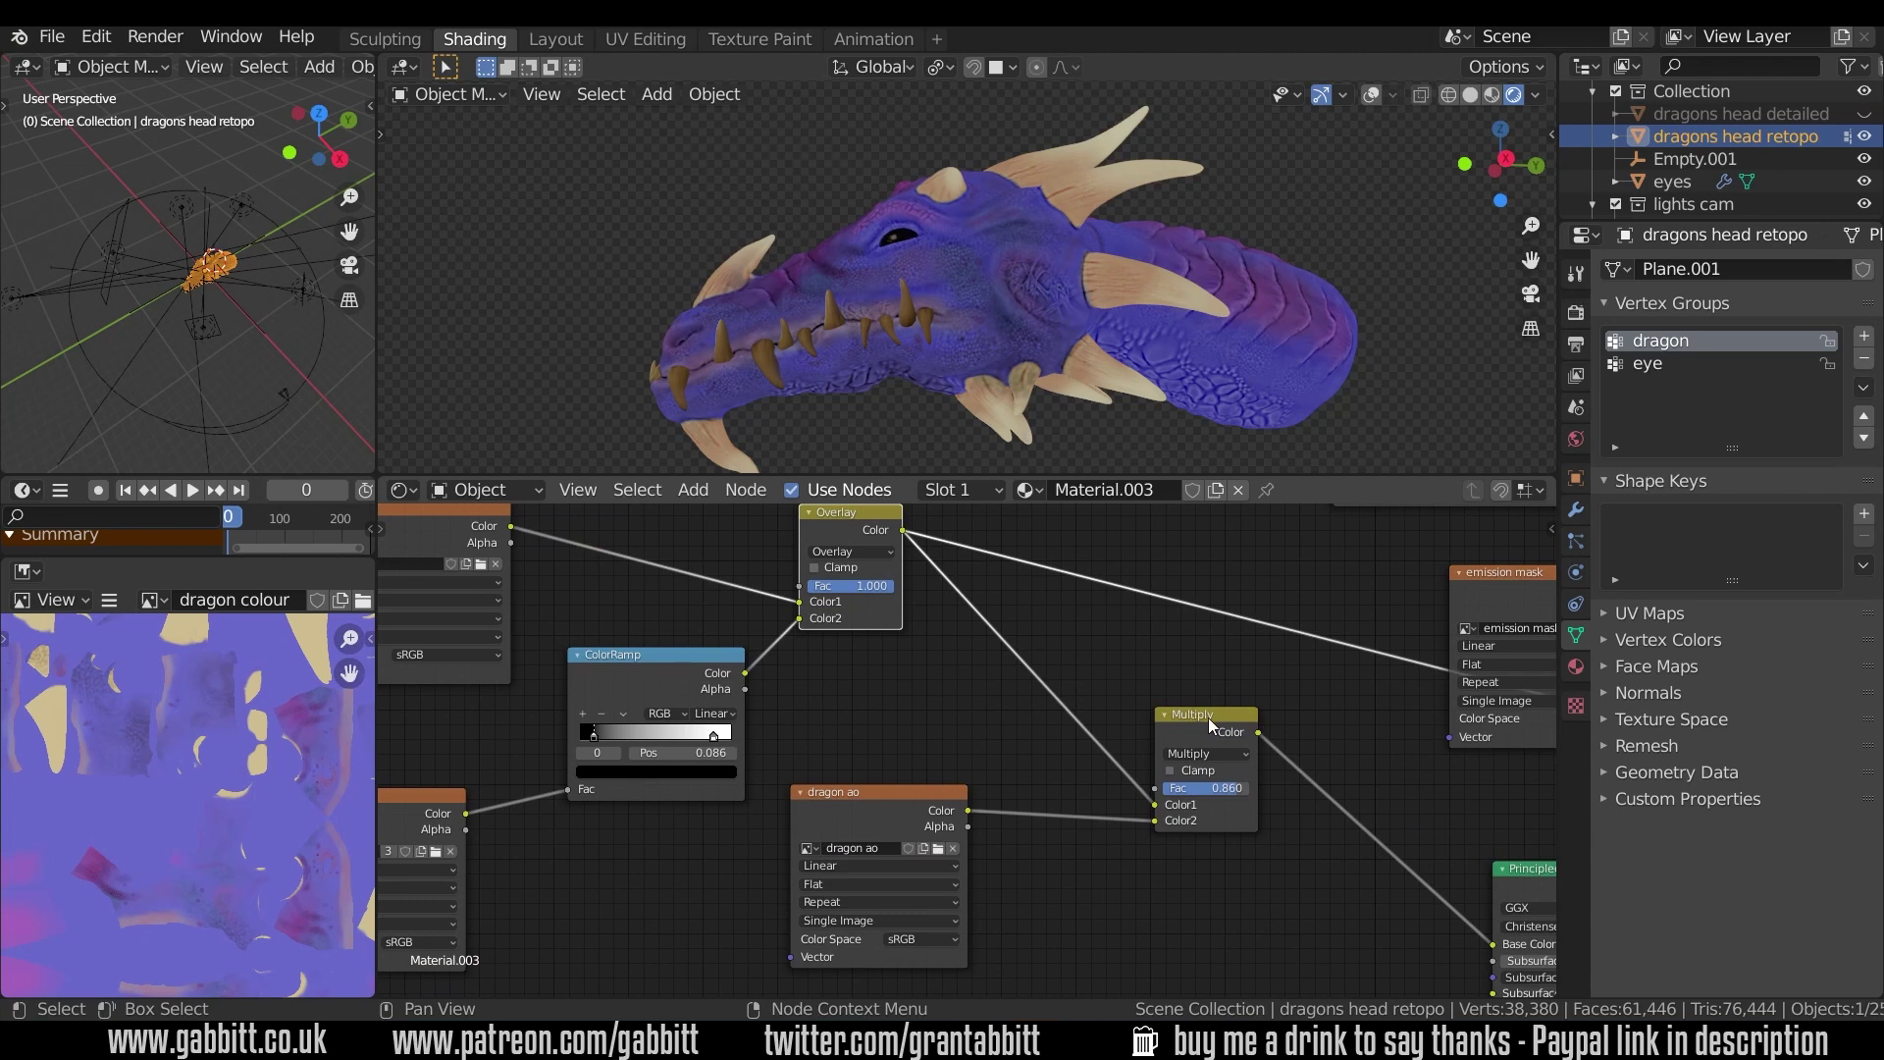
{"action": "left_click", "coordinate": [824, 794], "text": "ctrl+shift"}
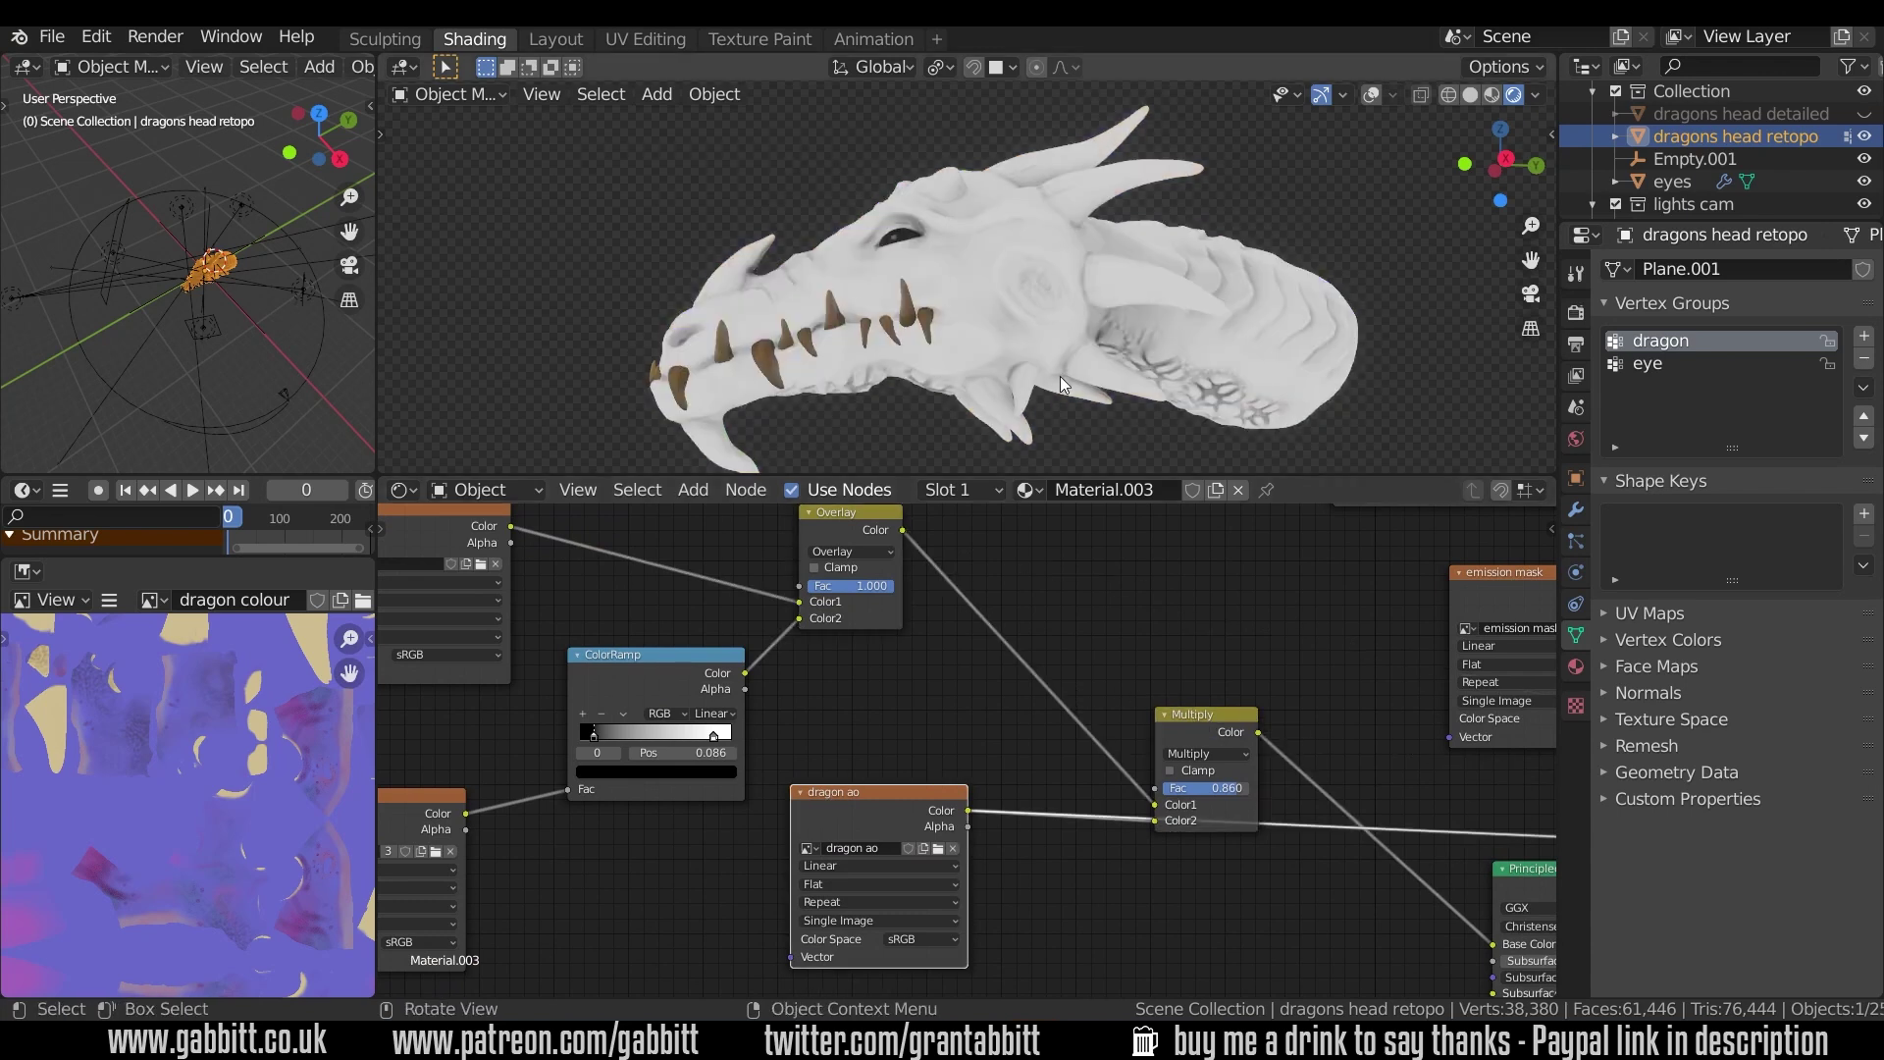
{"action": "middle_click_drag", "start_coordinate": [1060, 375], "coordinate": [1080, 451]}
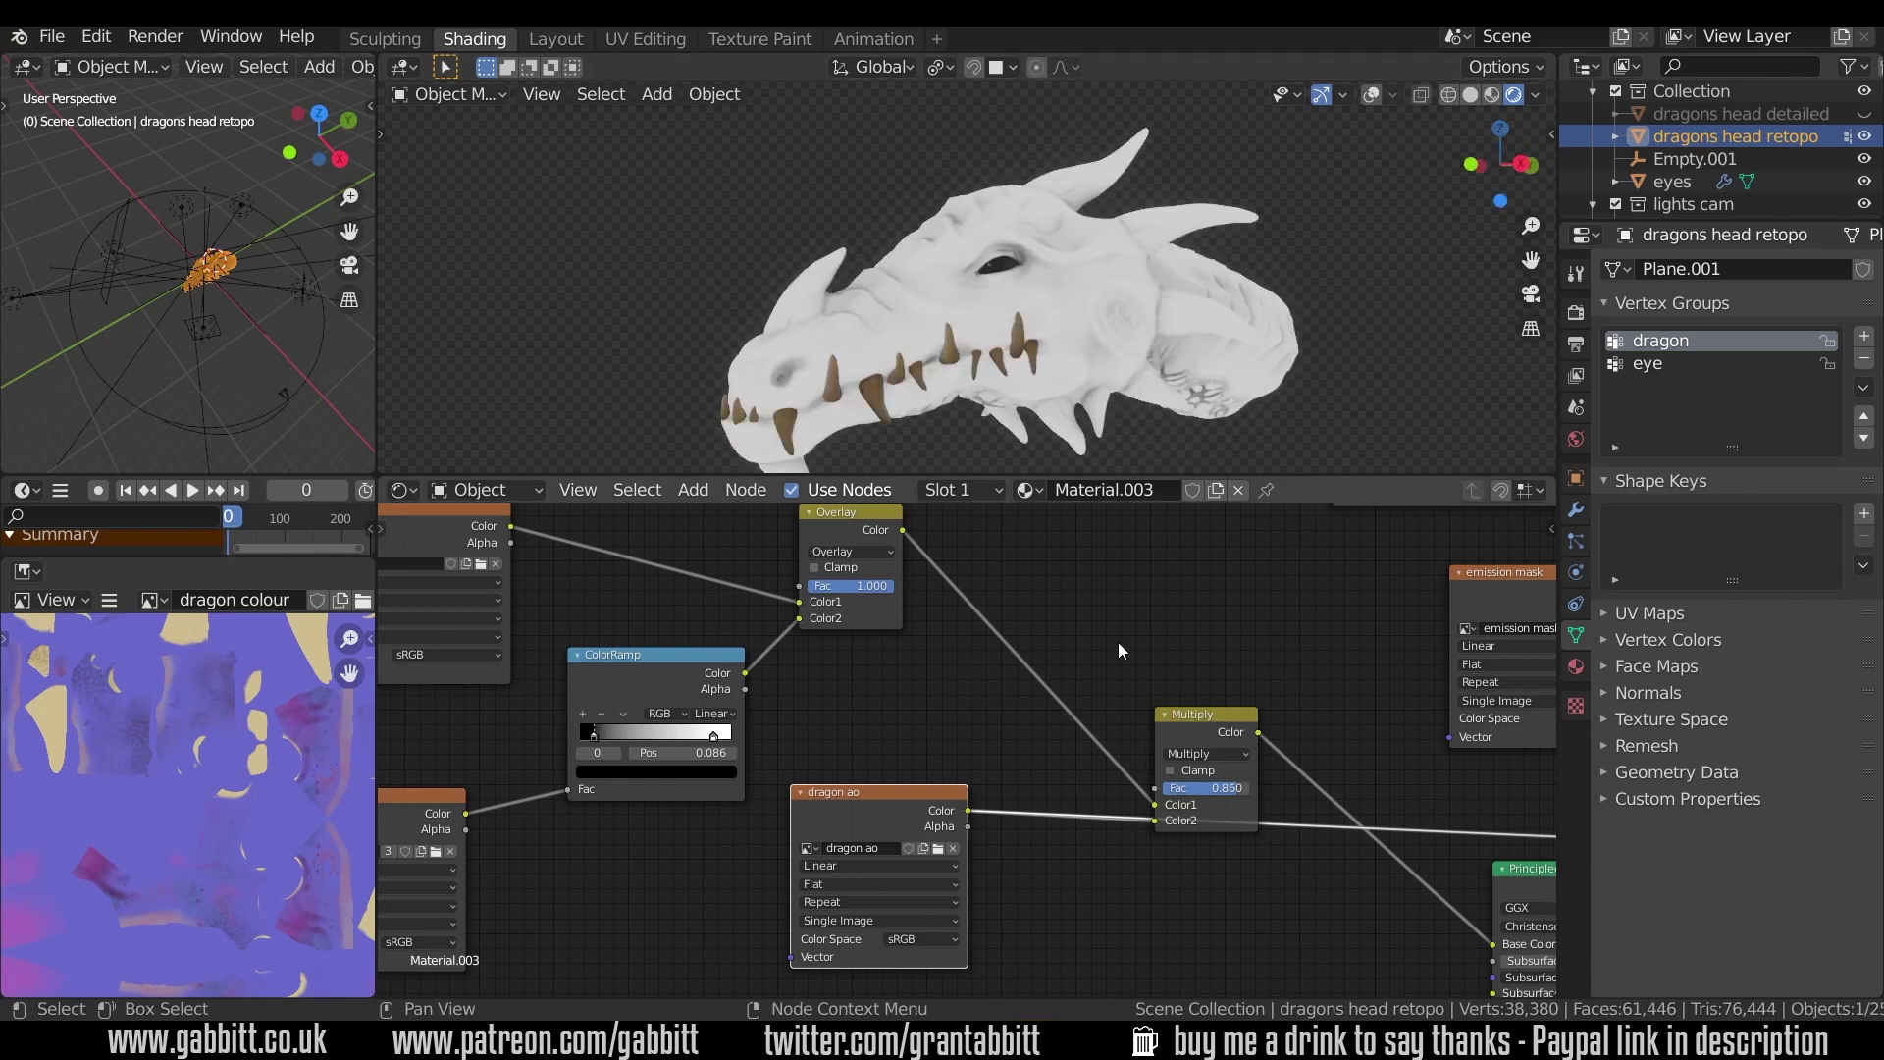
{"action": "left_click", "coordinate": [1213, 716], "text": "ctrl+shift"}
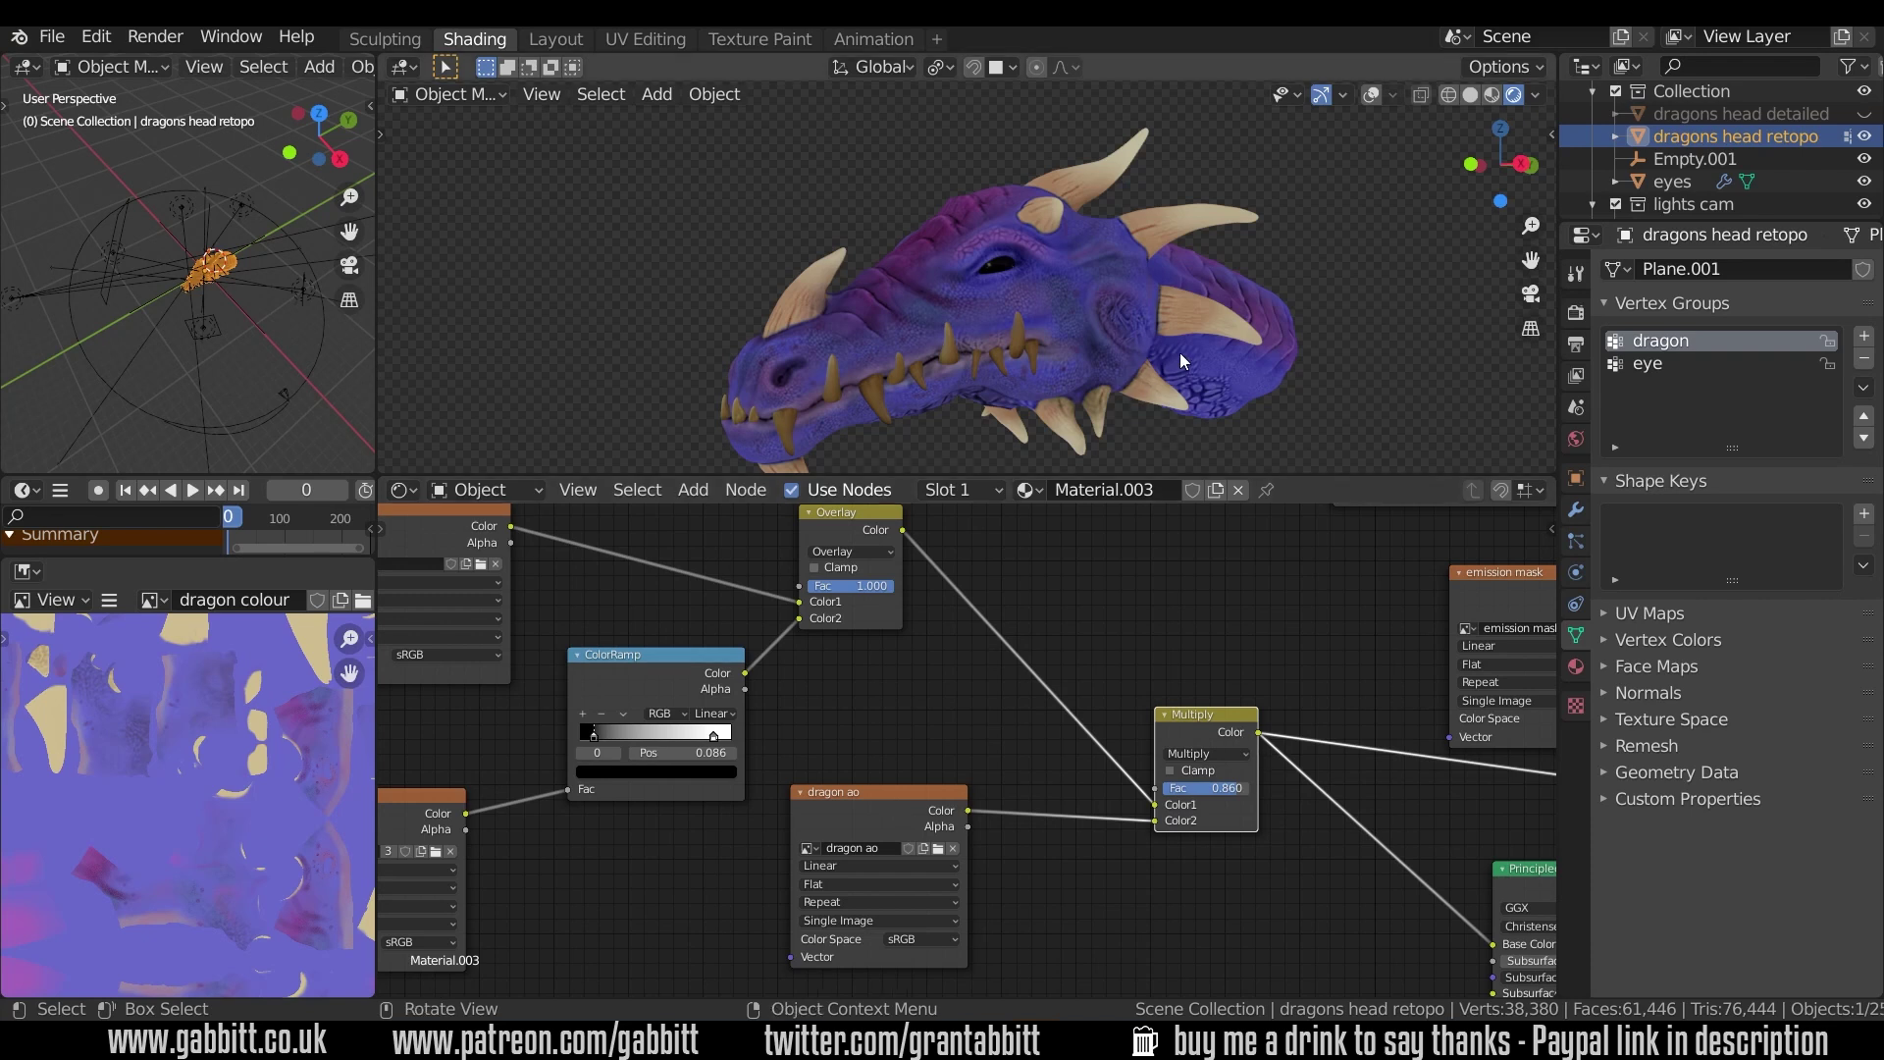
- Check the Overlay result, then reconnect the Multiply node (Fac 0.860) to the output
{"action": "middle_click_drag", "start_coordinate": [1181, 351], "coordinate": [1105, 347]}
{"action": "left_click", "coordinate": [839, 525], "text": "ctrl+shift"}
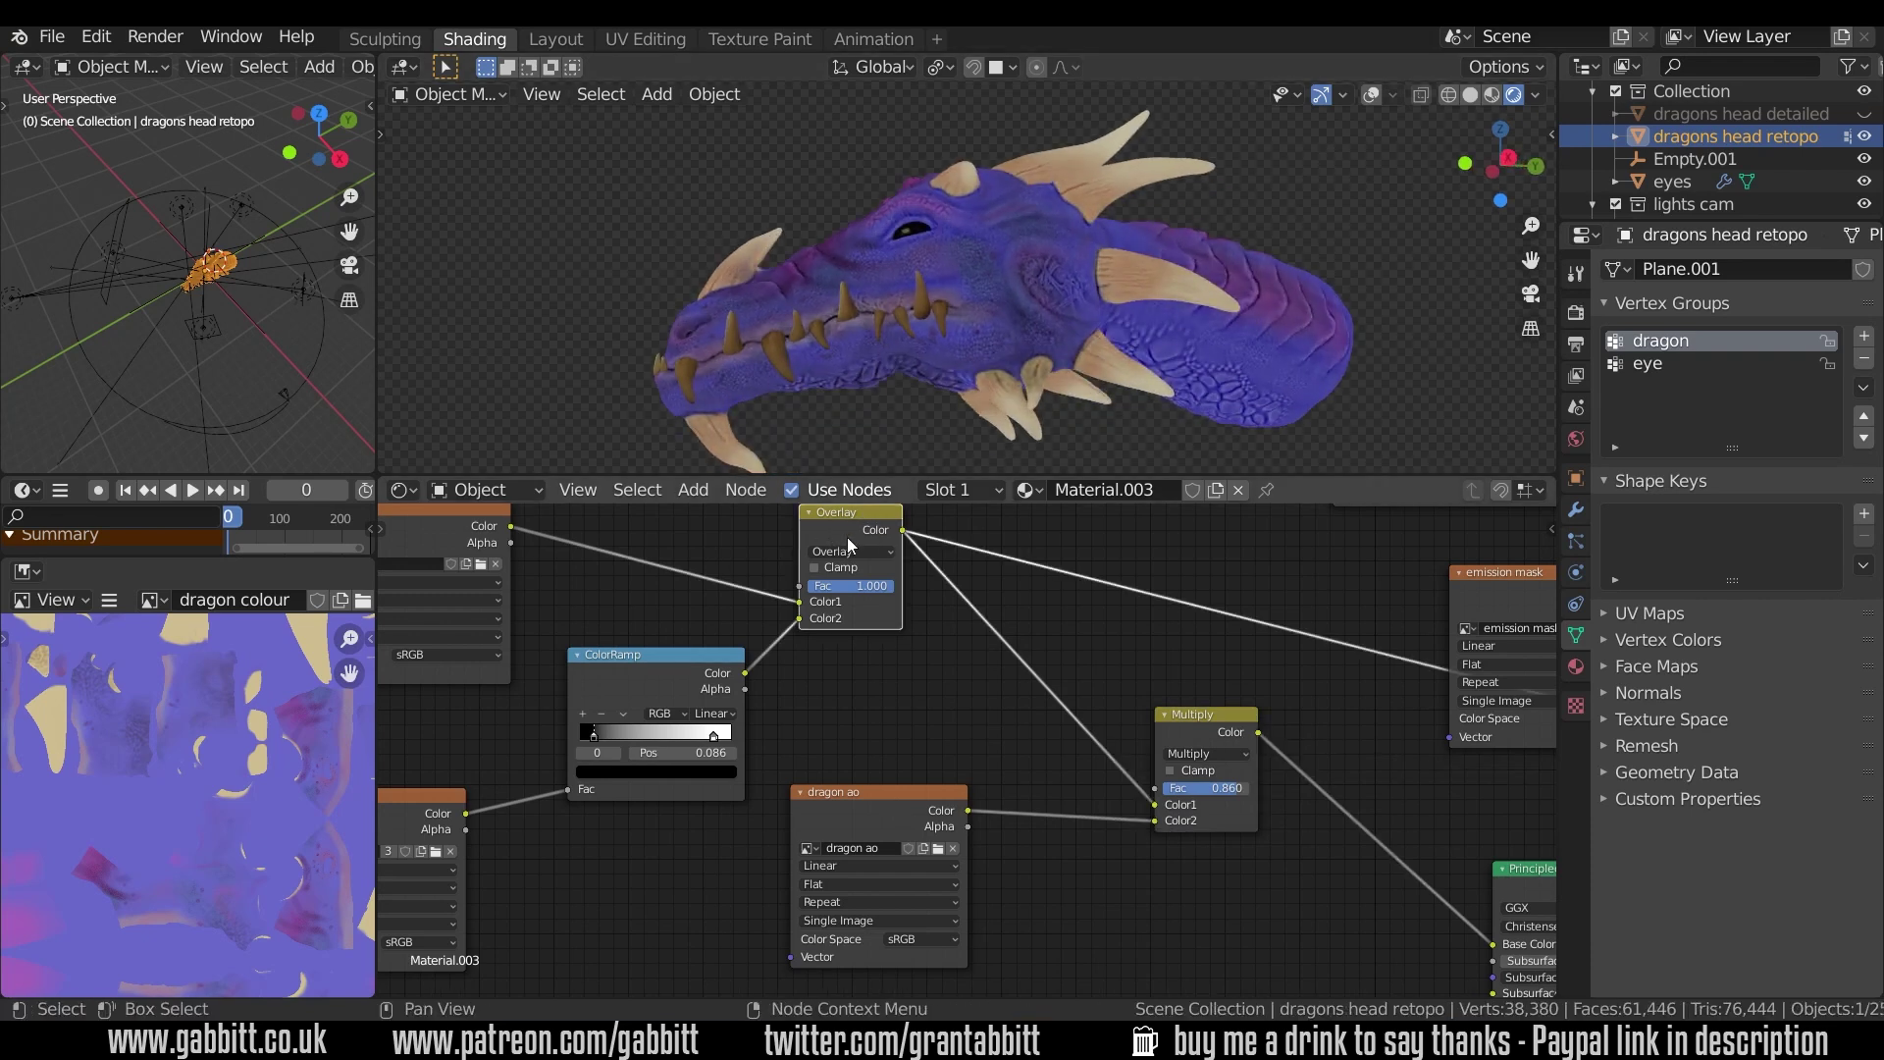
{"action": "left_click", "coordinate": [1198, 716], "text": "ctrl+shift"}
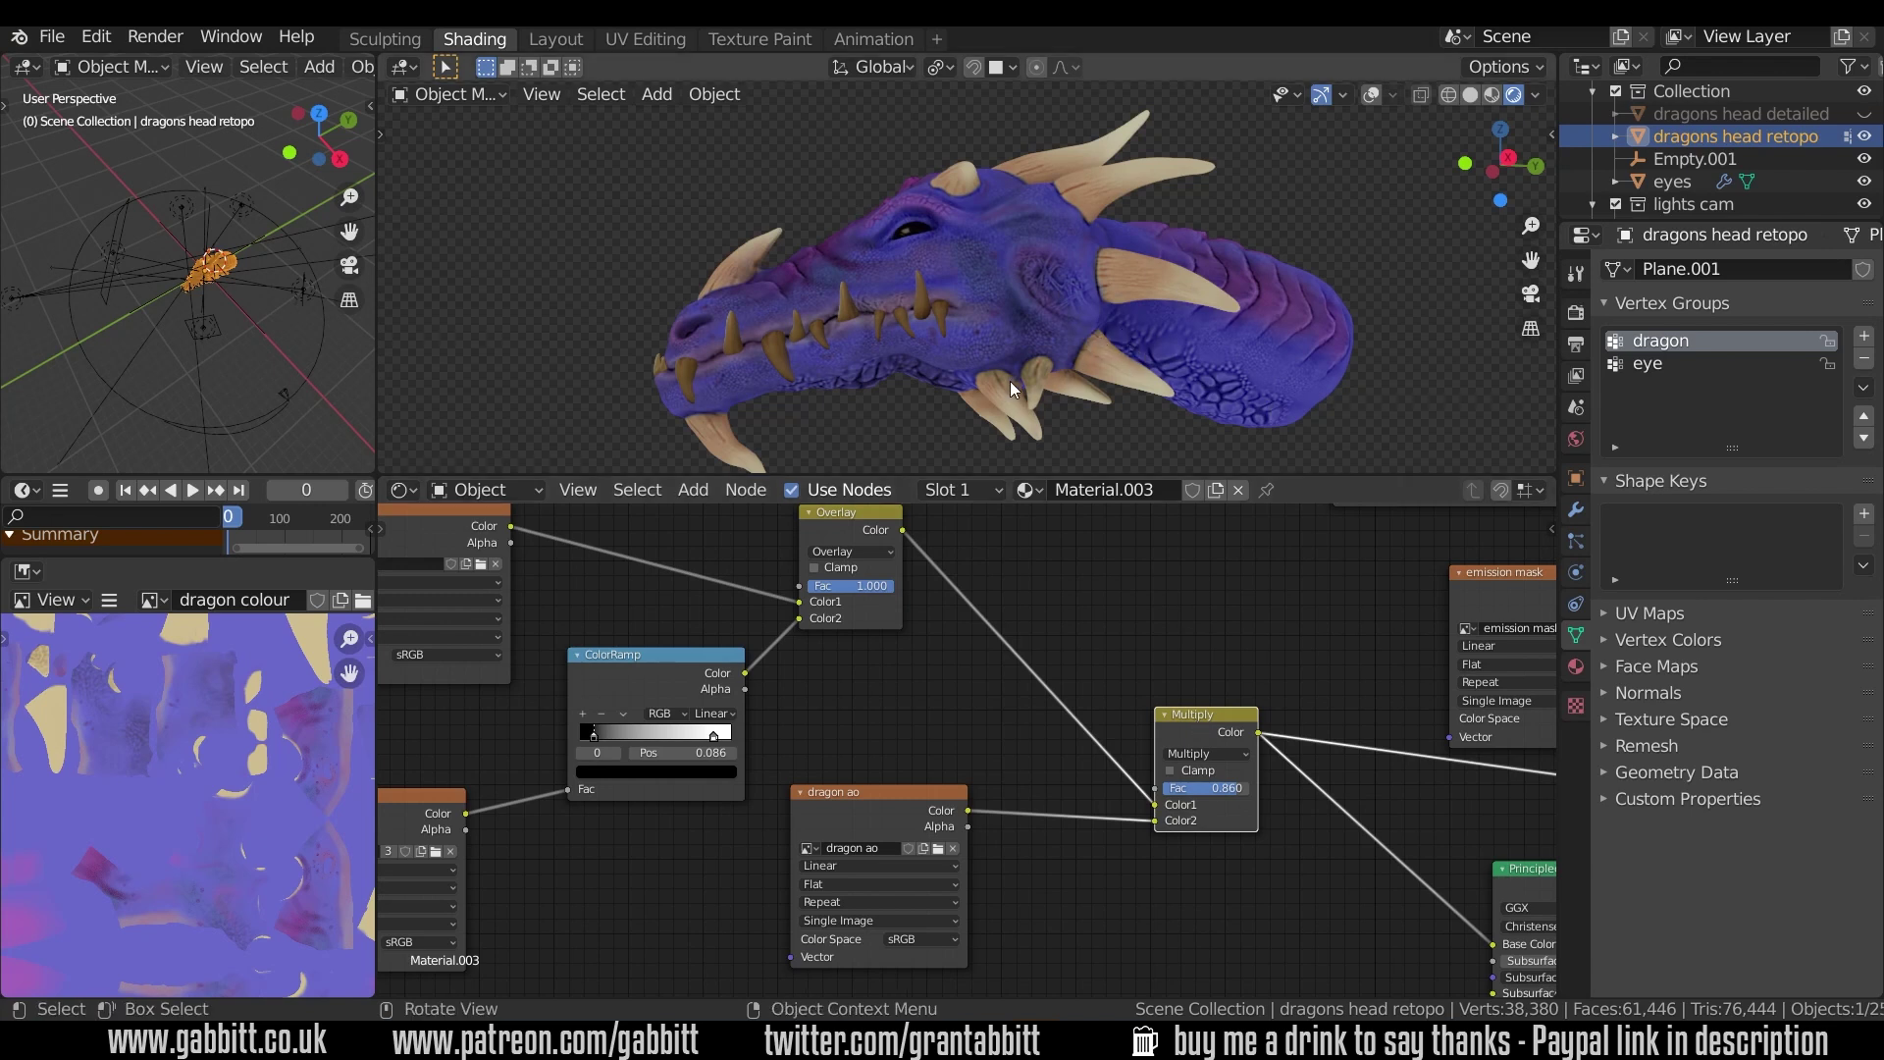
- Preview the raw dragon colour texture from several angles, then the Overlay result
{"action": "middle_click_drag", "start_coordinate": [737, 590], "coordinate": [1062, 622]}
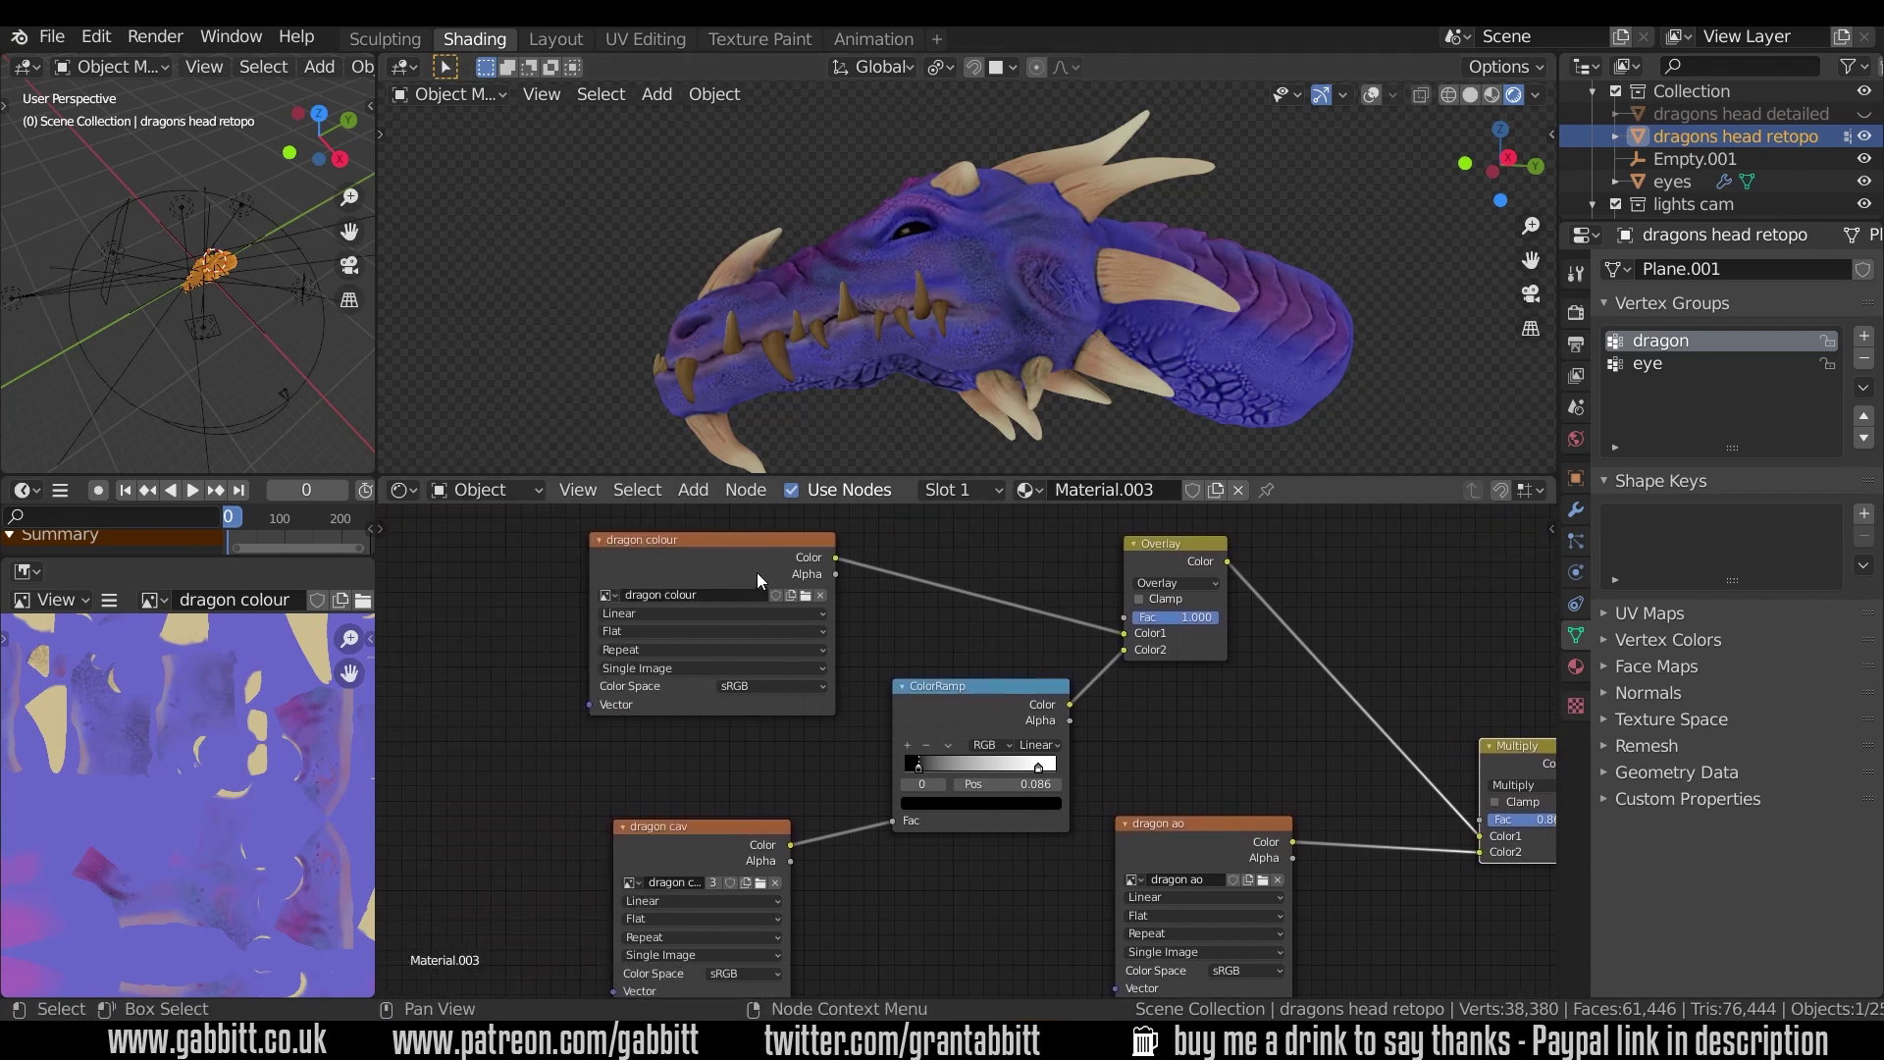
{"action": "left_click", "coordinate": [724, 552], "text": "ctrl+shift"}
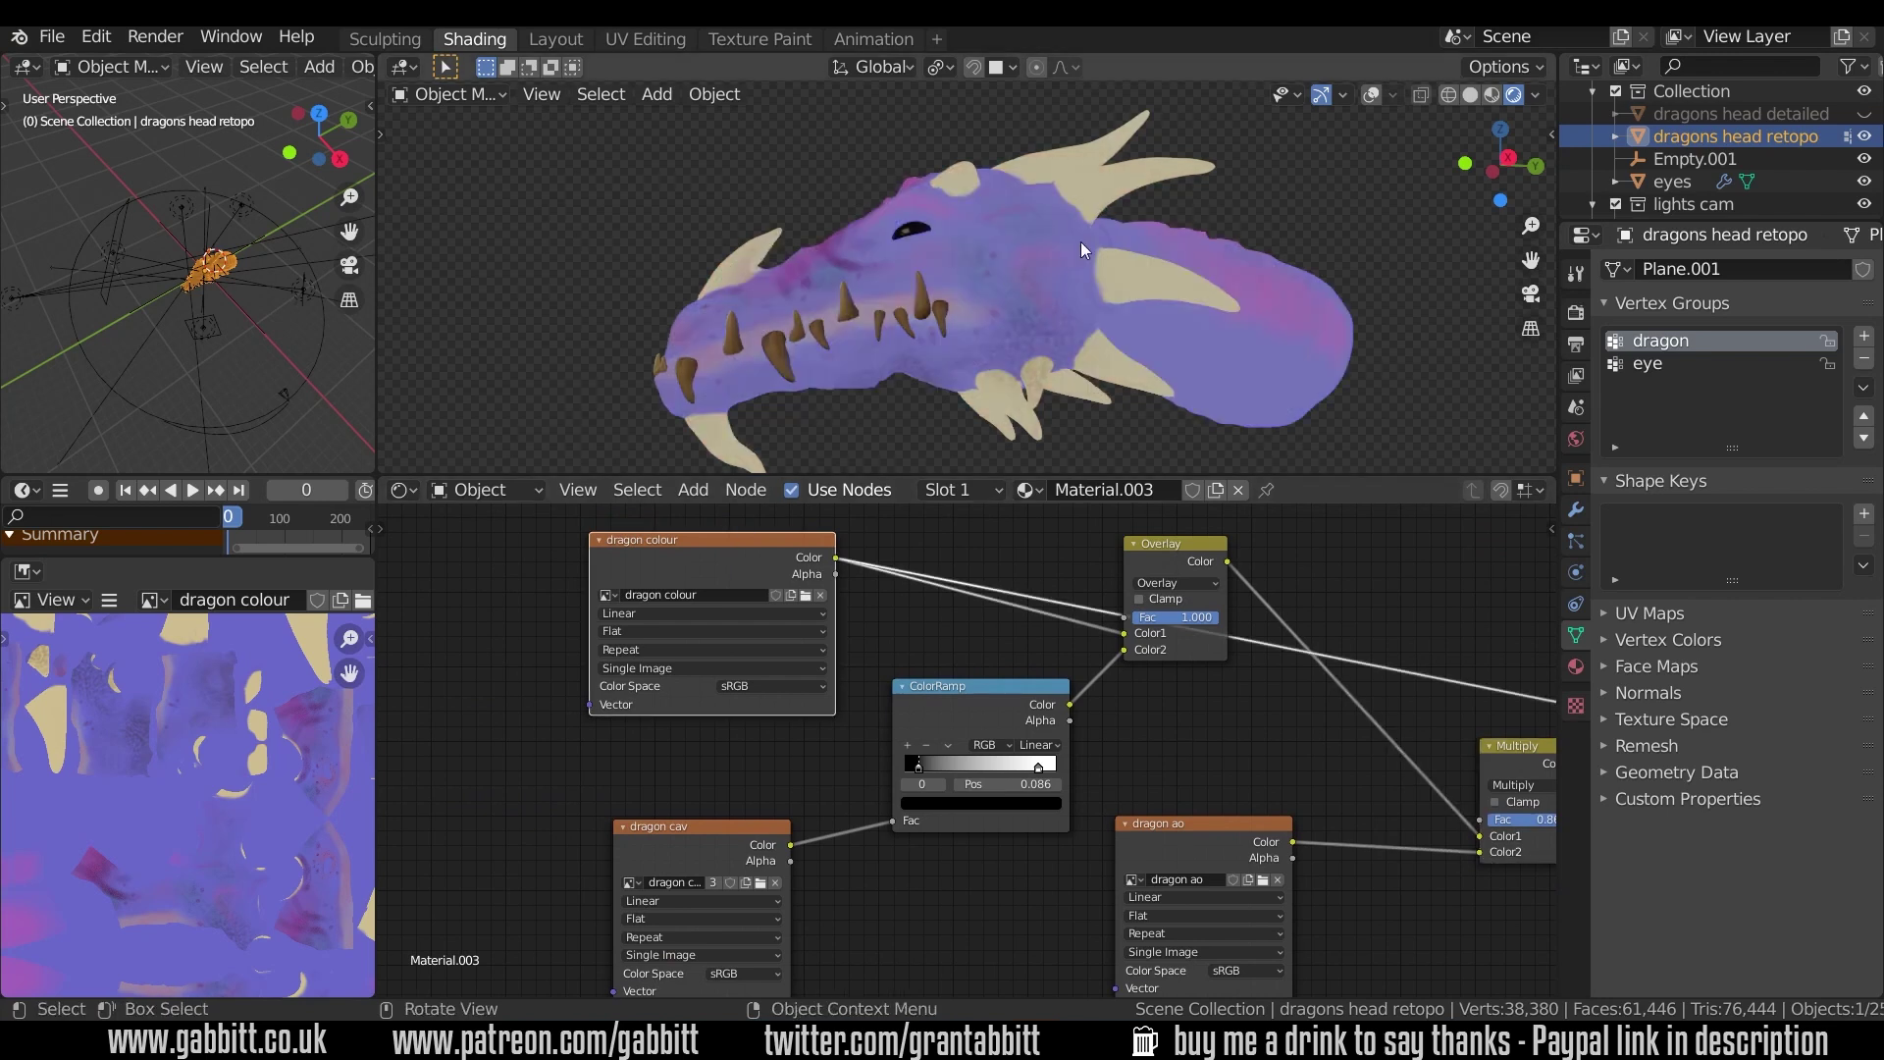
{"action": "middle_click_drag", "start_coordinate": [1083, 234], "coordinate": [1003, 229]}
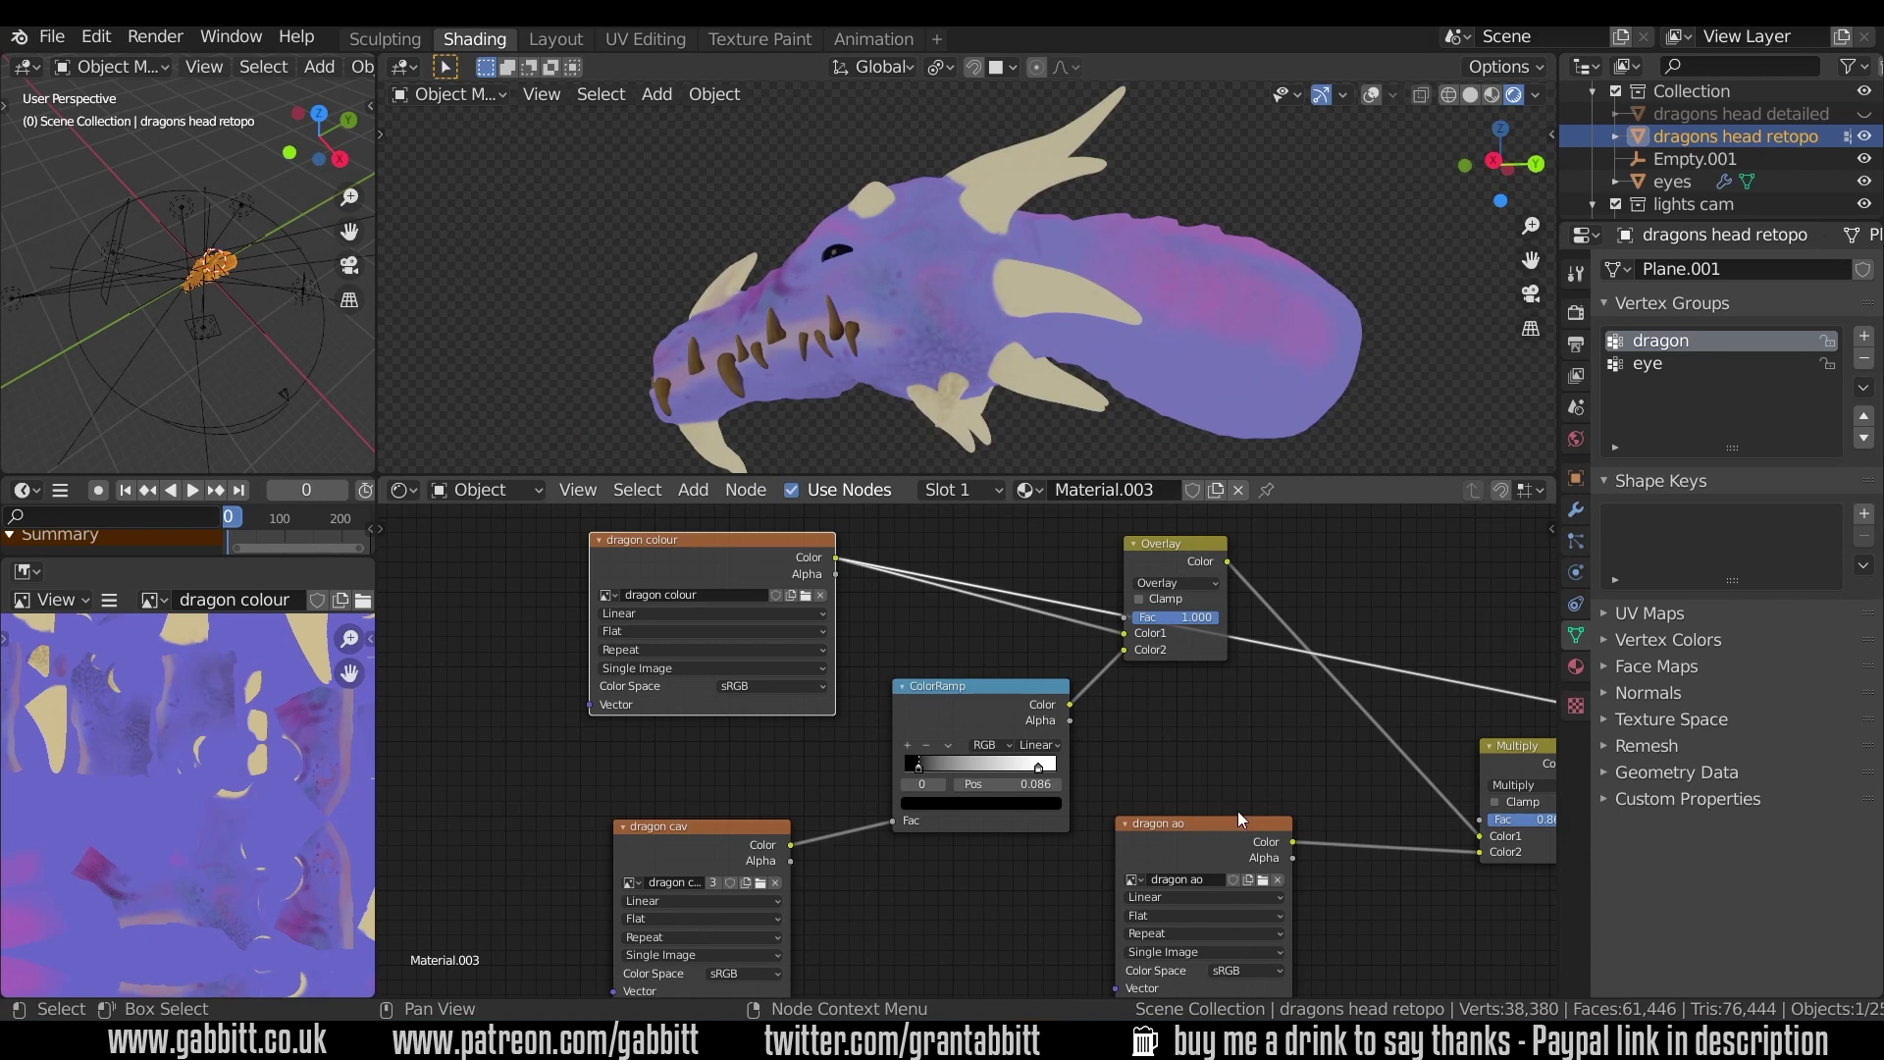
{"action": "middle_click_drag", "start_coordinate": [875, 396], "coordinate": [938, 390]}
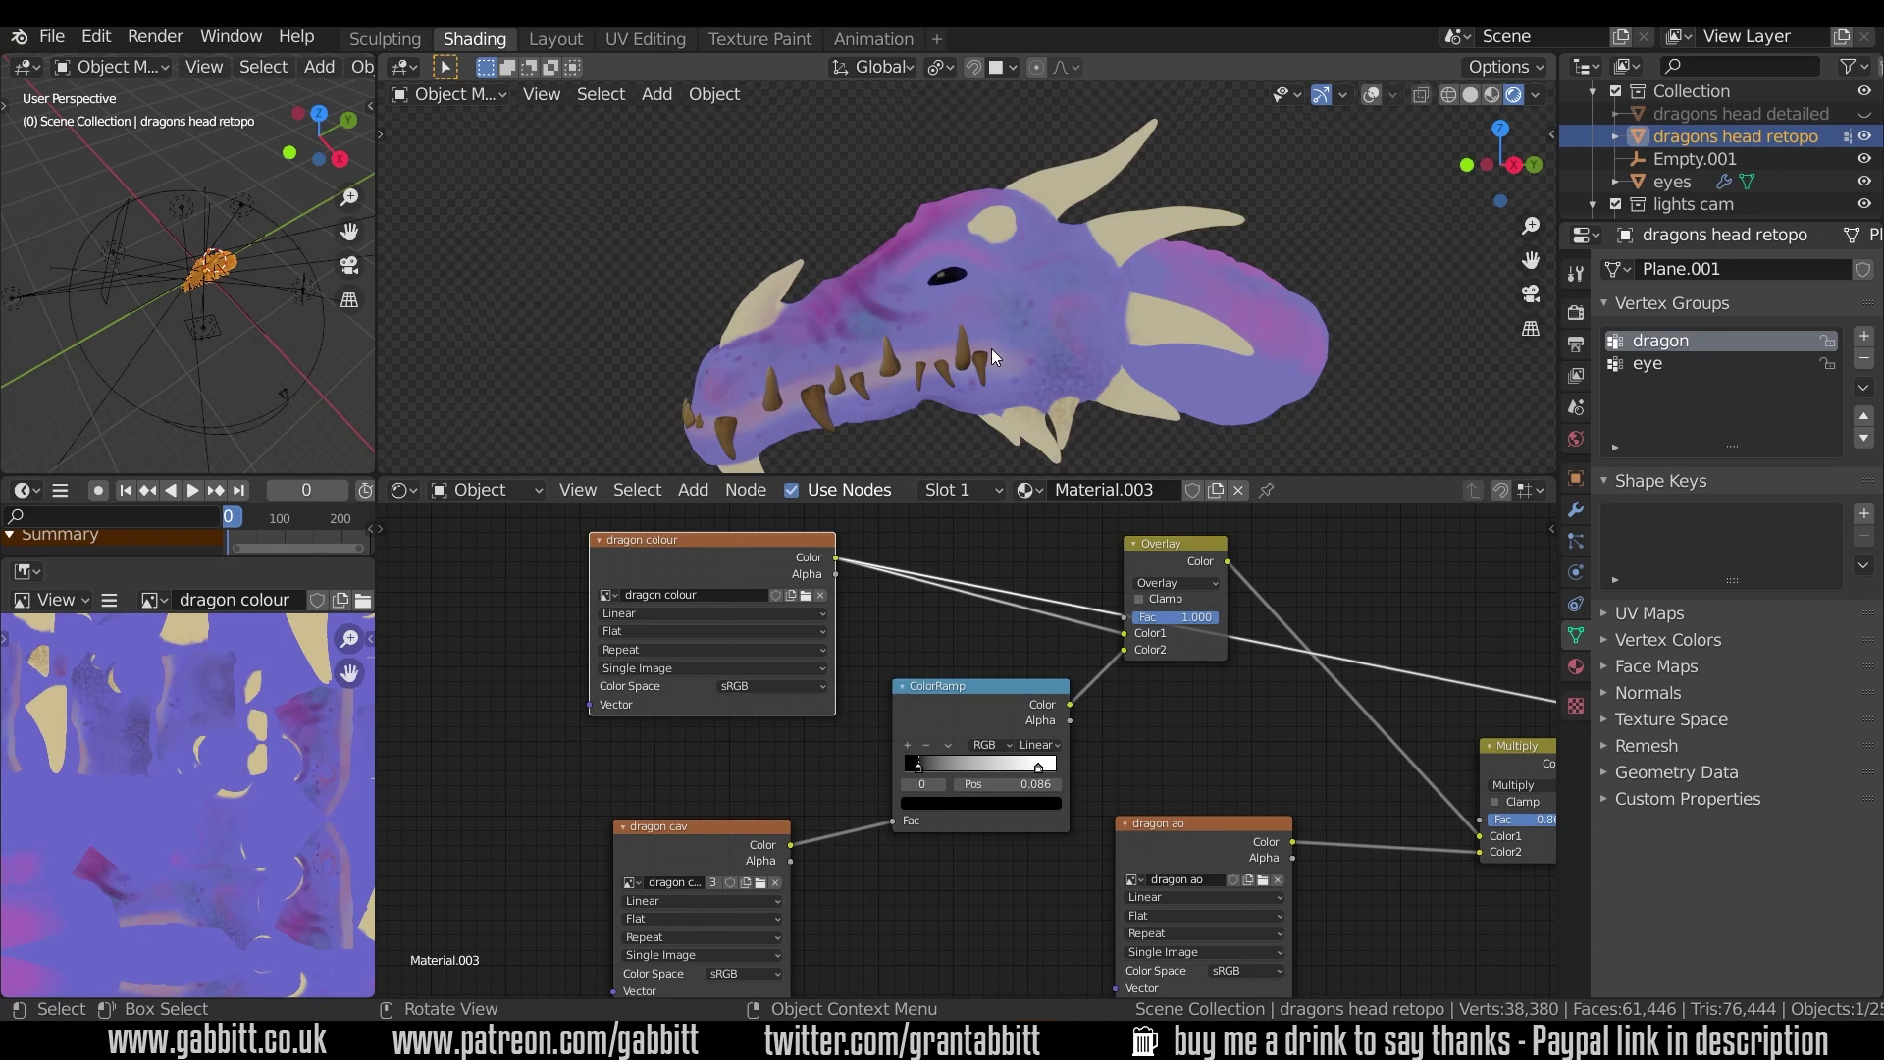
{"action": "left_click", "coordinate": [1173, 550], "text": "ctrl+shift"}
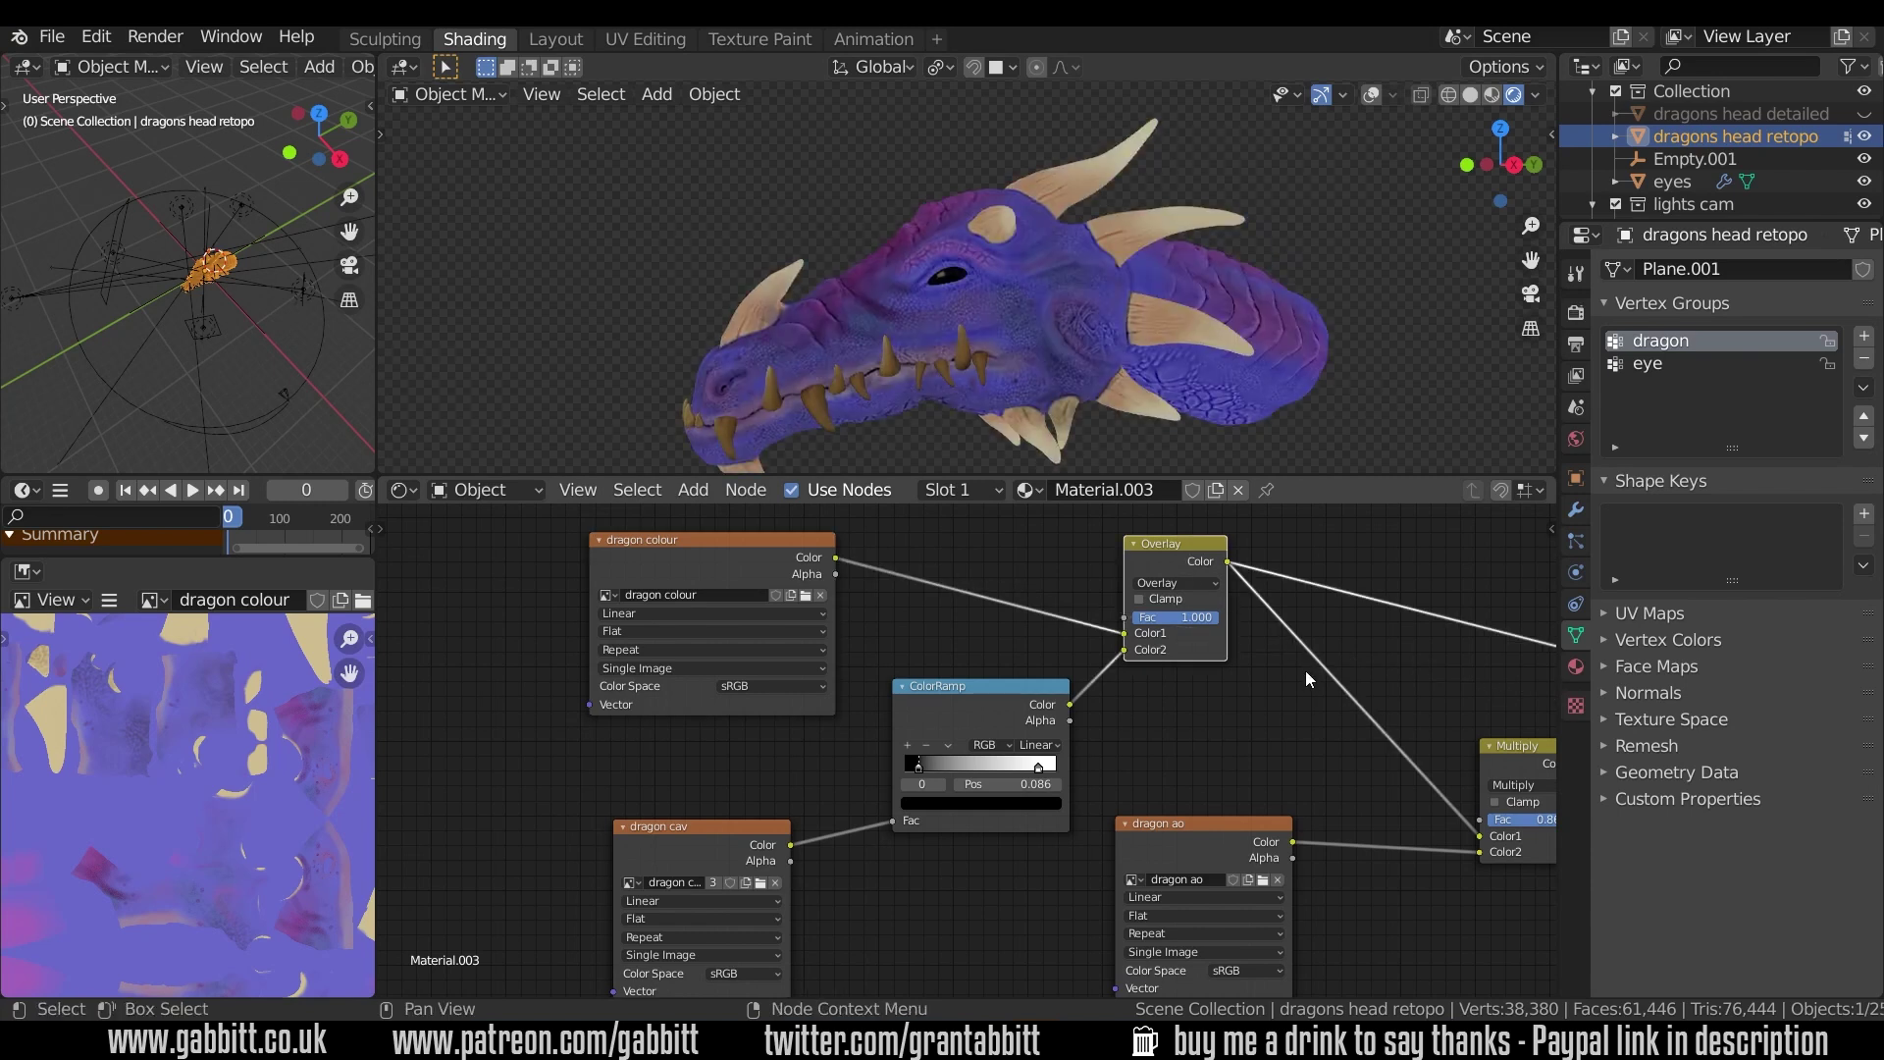
- Preview the Multiply result, then restore the Principled BSDF to the material output
{"action": "middle_click_drag", "start_coordinate": [1305, 669], "coordinate": [1046, 661]}
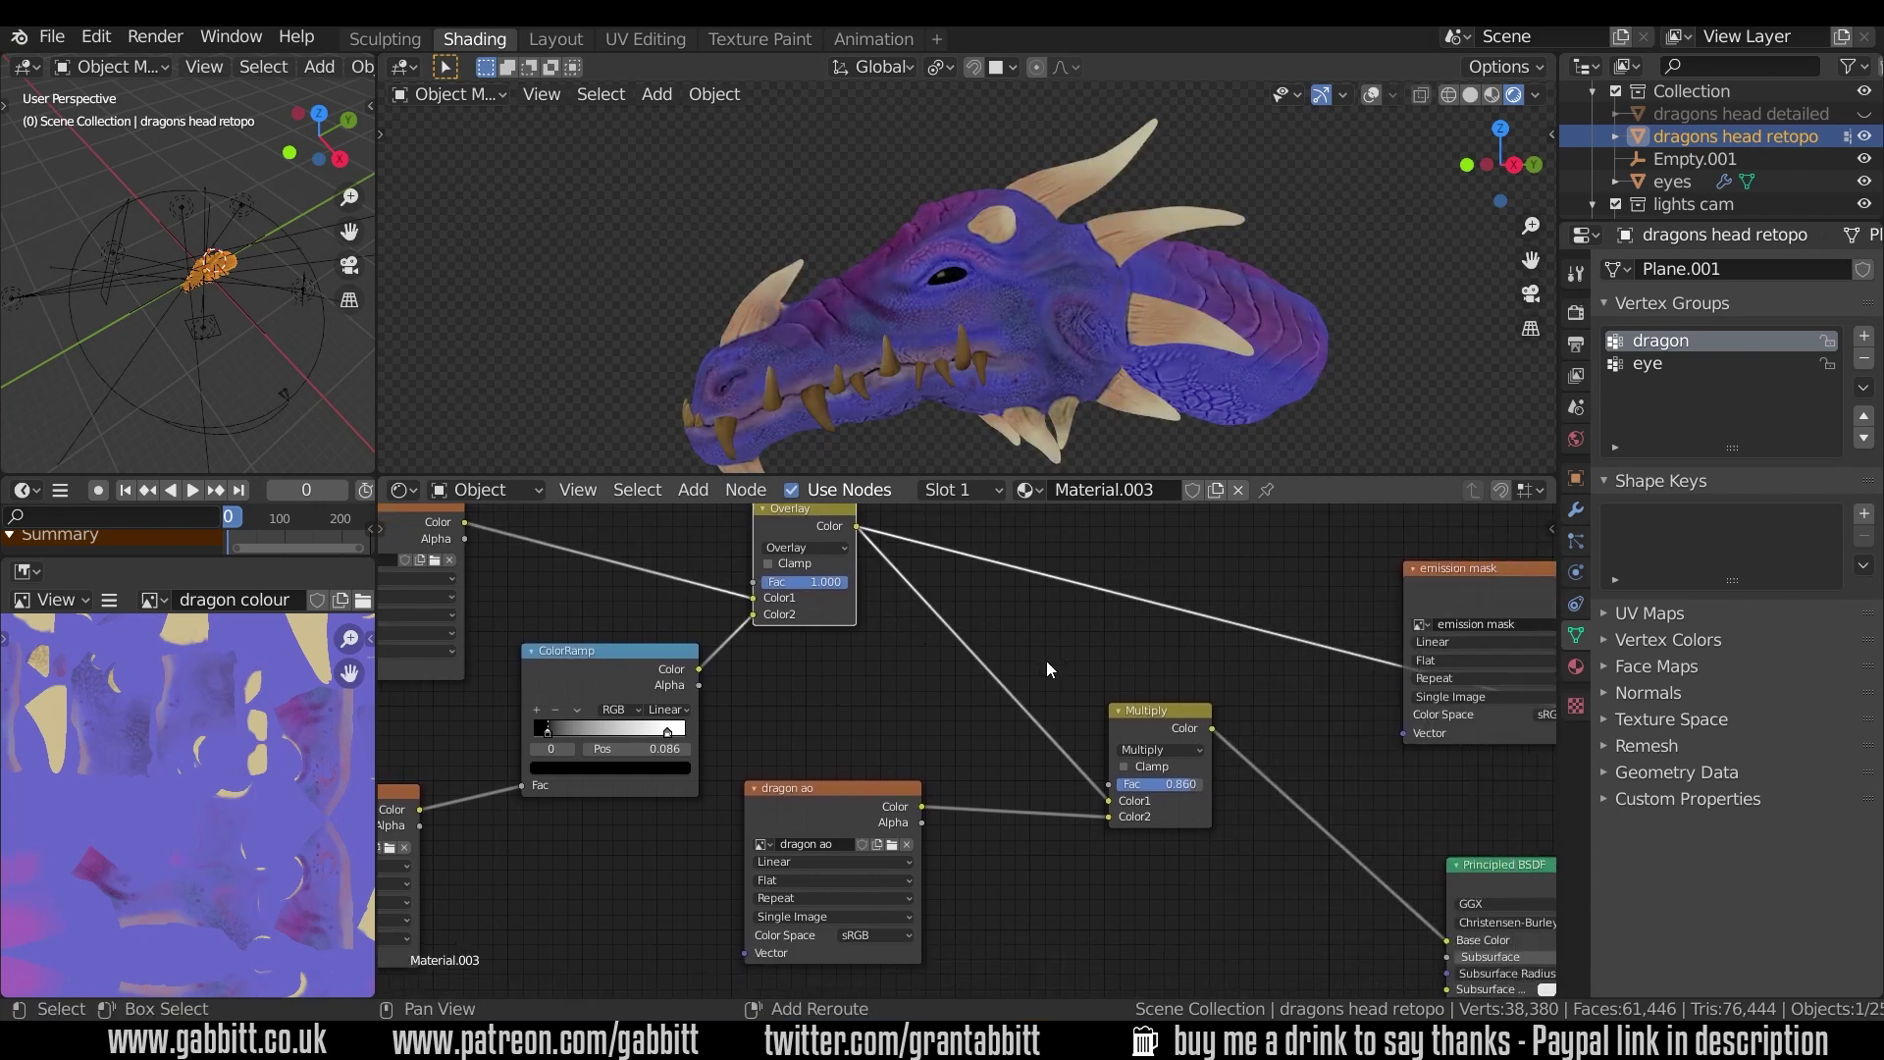
{"action": "left_click", "coordinate": [1156, 709], "text": "ctrl+shift"}
{"action": "middle_click_drag", "start_coordinate": [1264, 792], "coordinate": [971, 667]}
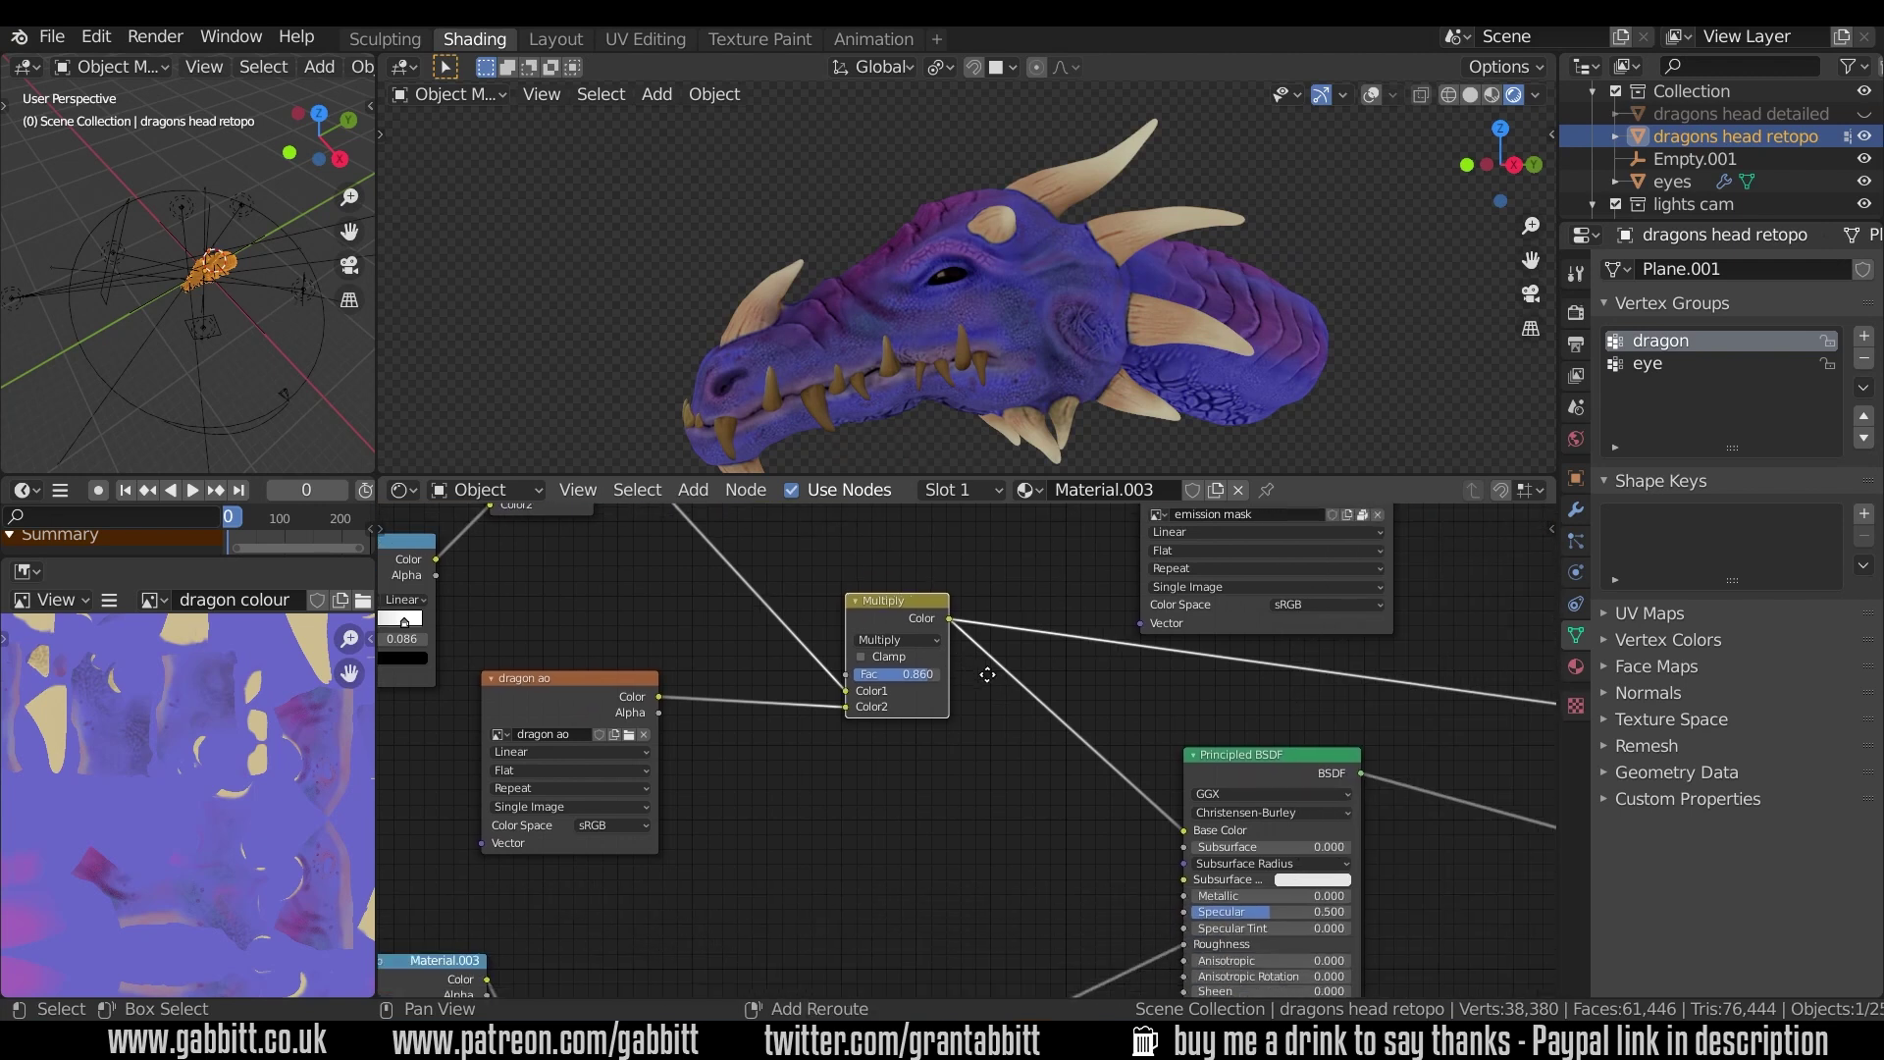
{"action": "left_click", "coordinate": [1268, 740], "text": "ctrl+shift"}
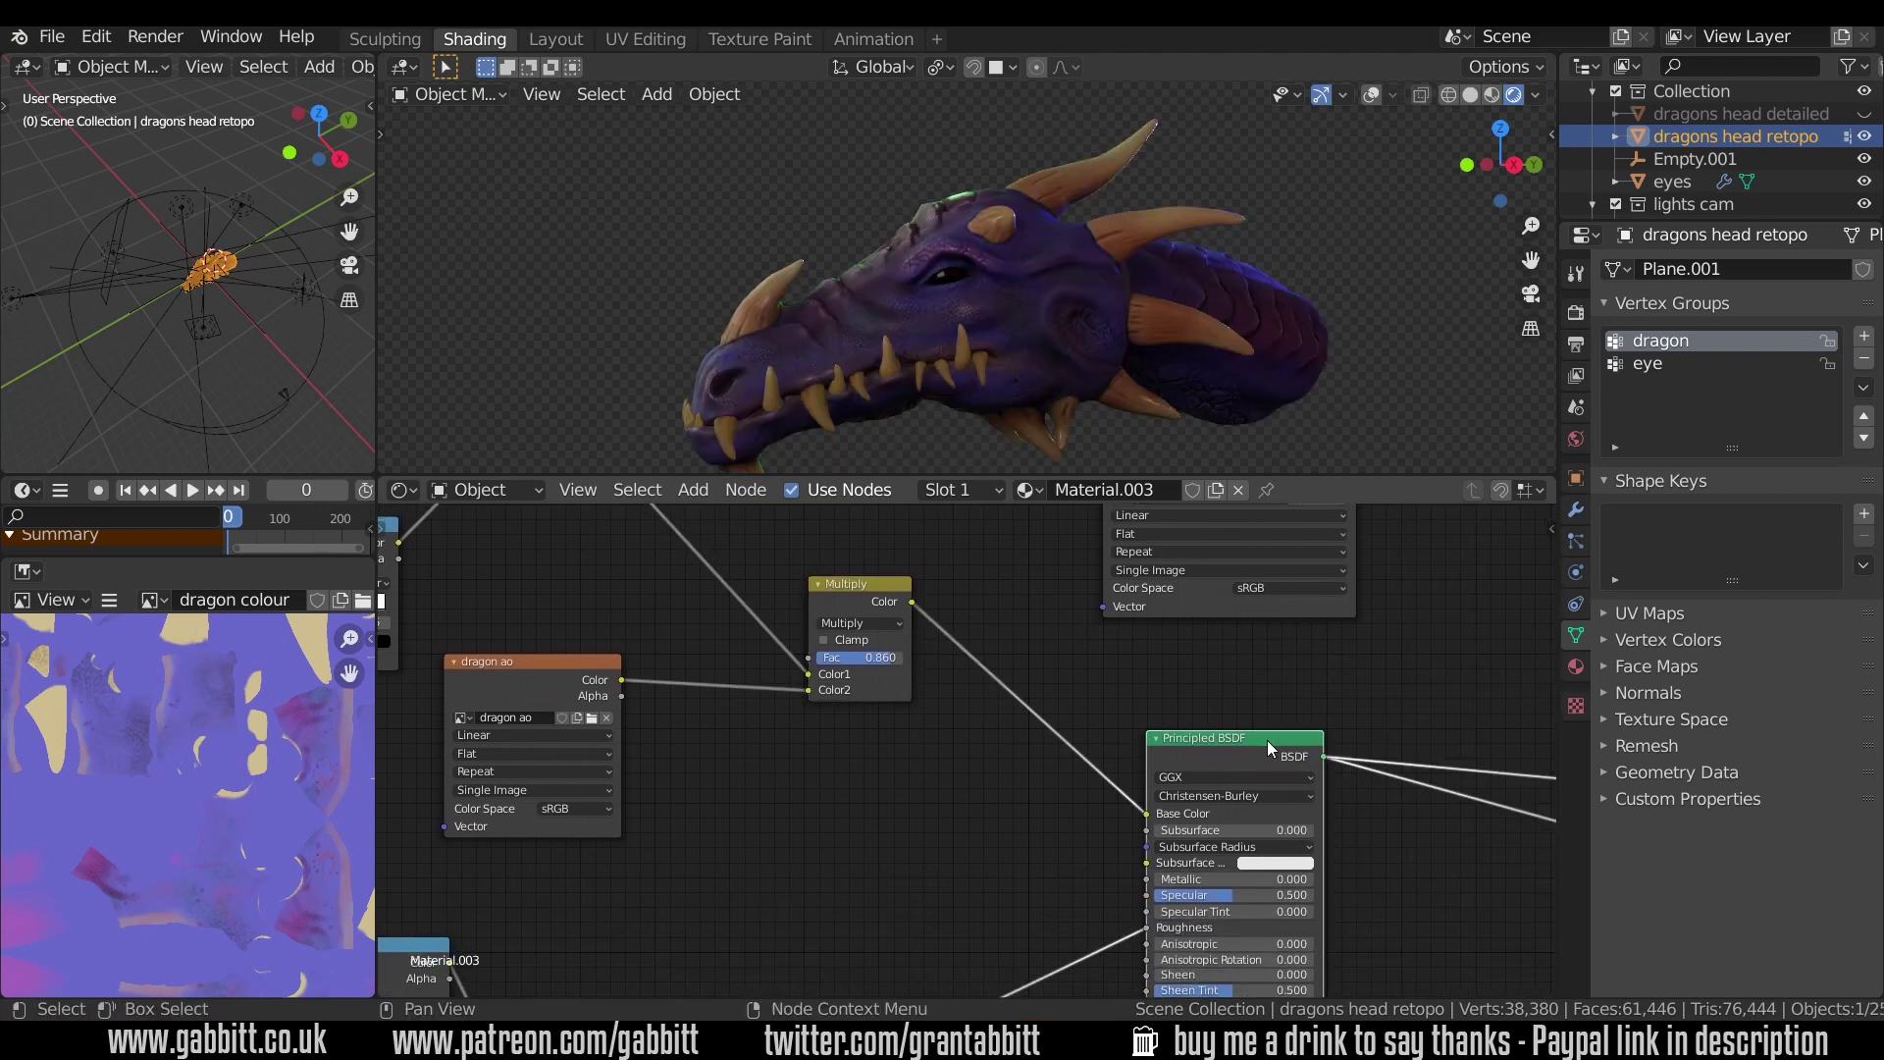
{"action": "middle_click_drag", "start_coordinate": [969, 273], "coordinate": [1055, 368]}
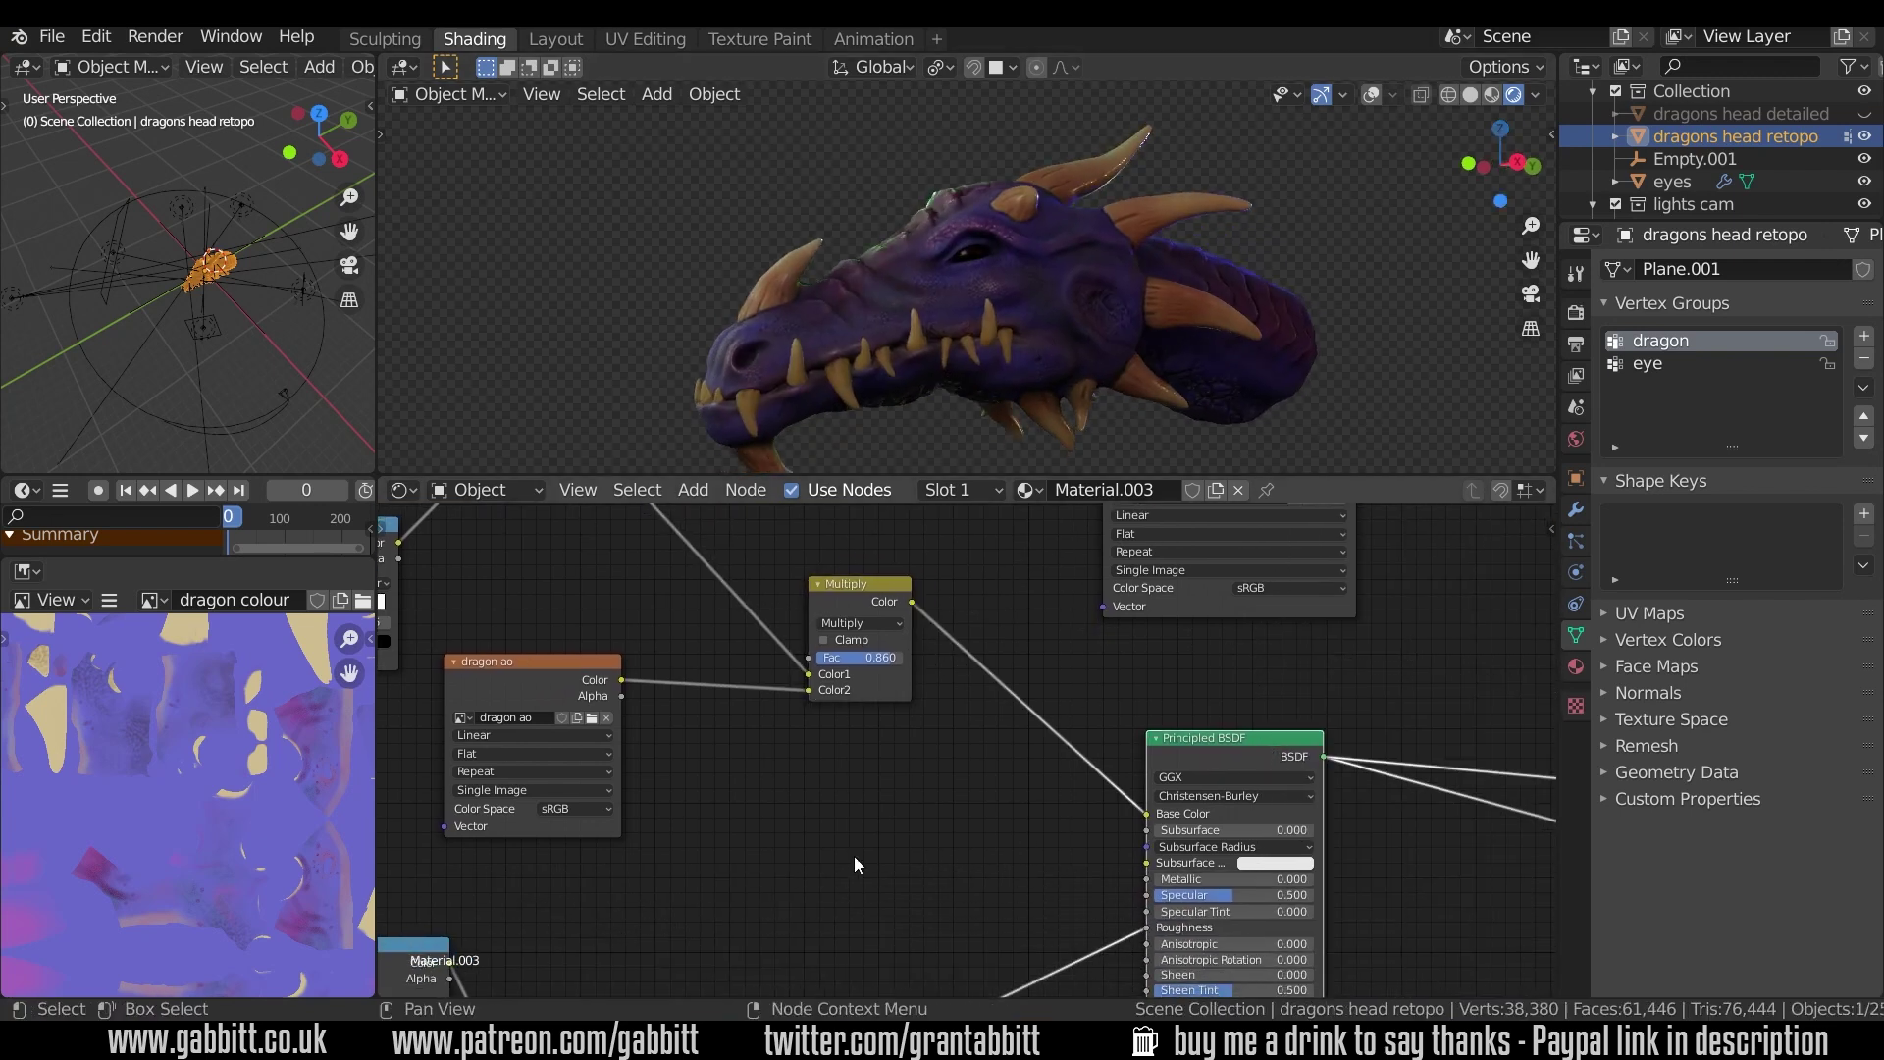
- Preview the dragon cav map and its ColorRamp (0.100) on the head, and open the ramp's specials menu
{"action": "middle_click_drag", "start_coordinate": [853, 856], "coordinate": [1112, 709]}
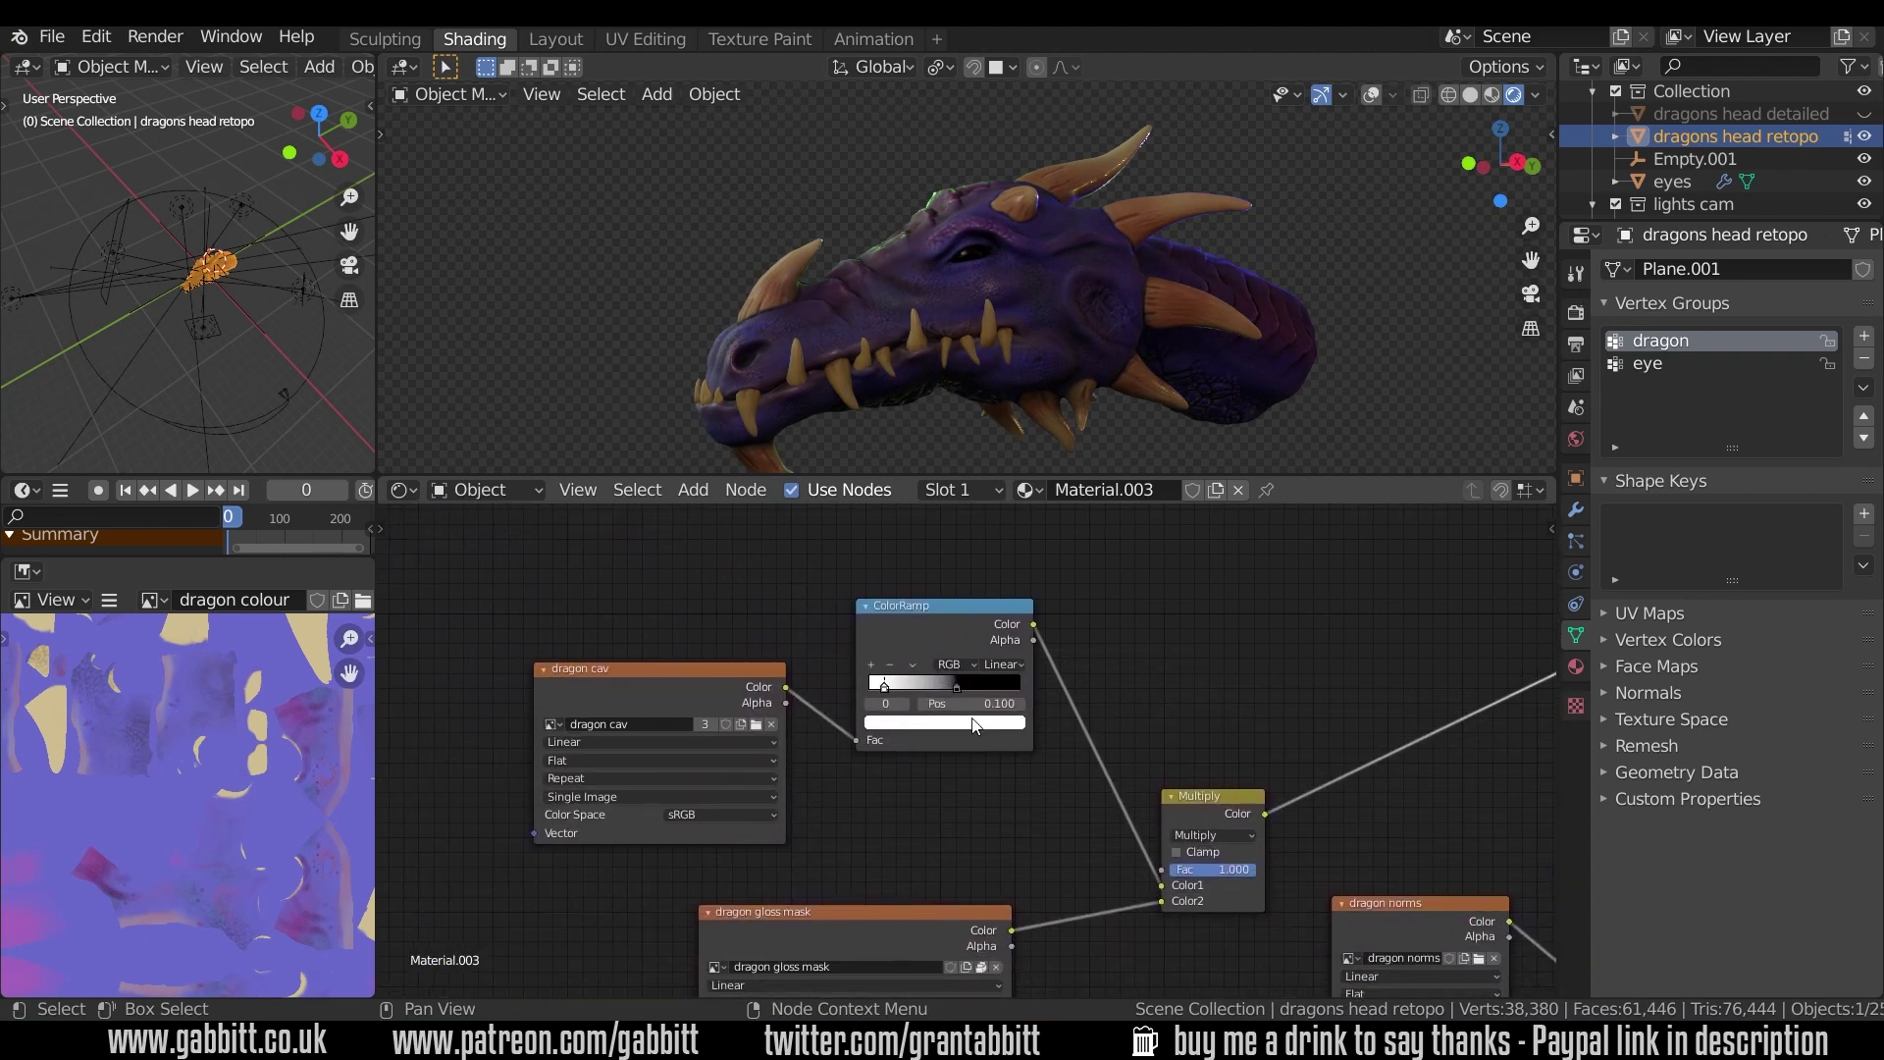
{"action": "left_click", "coordinate": [696, 680], "text": "ctrl+shift"}
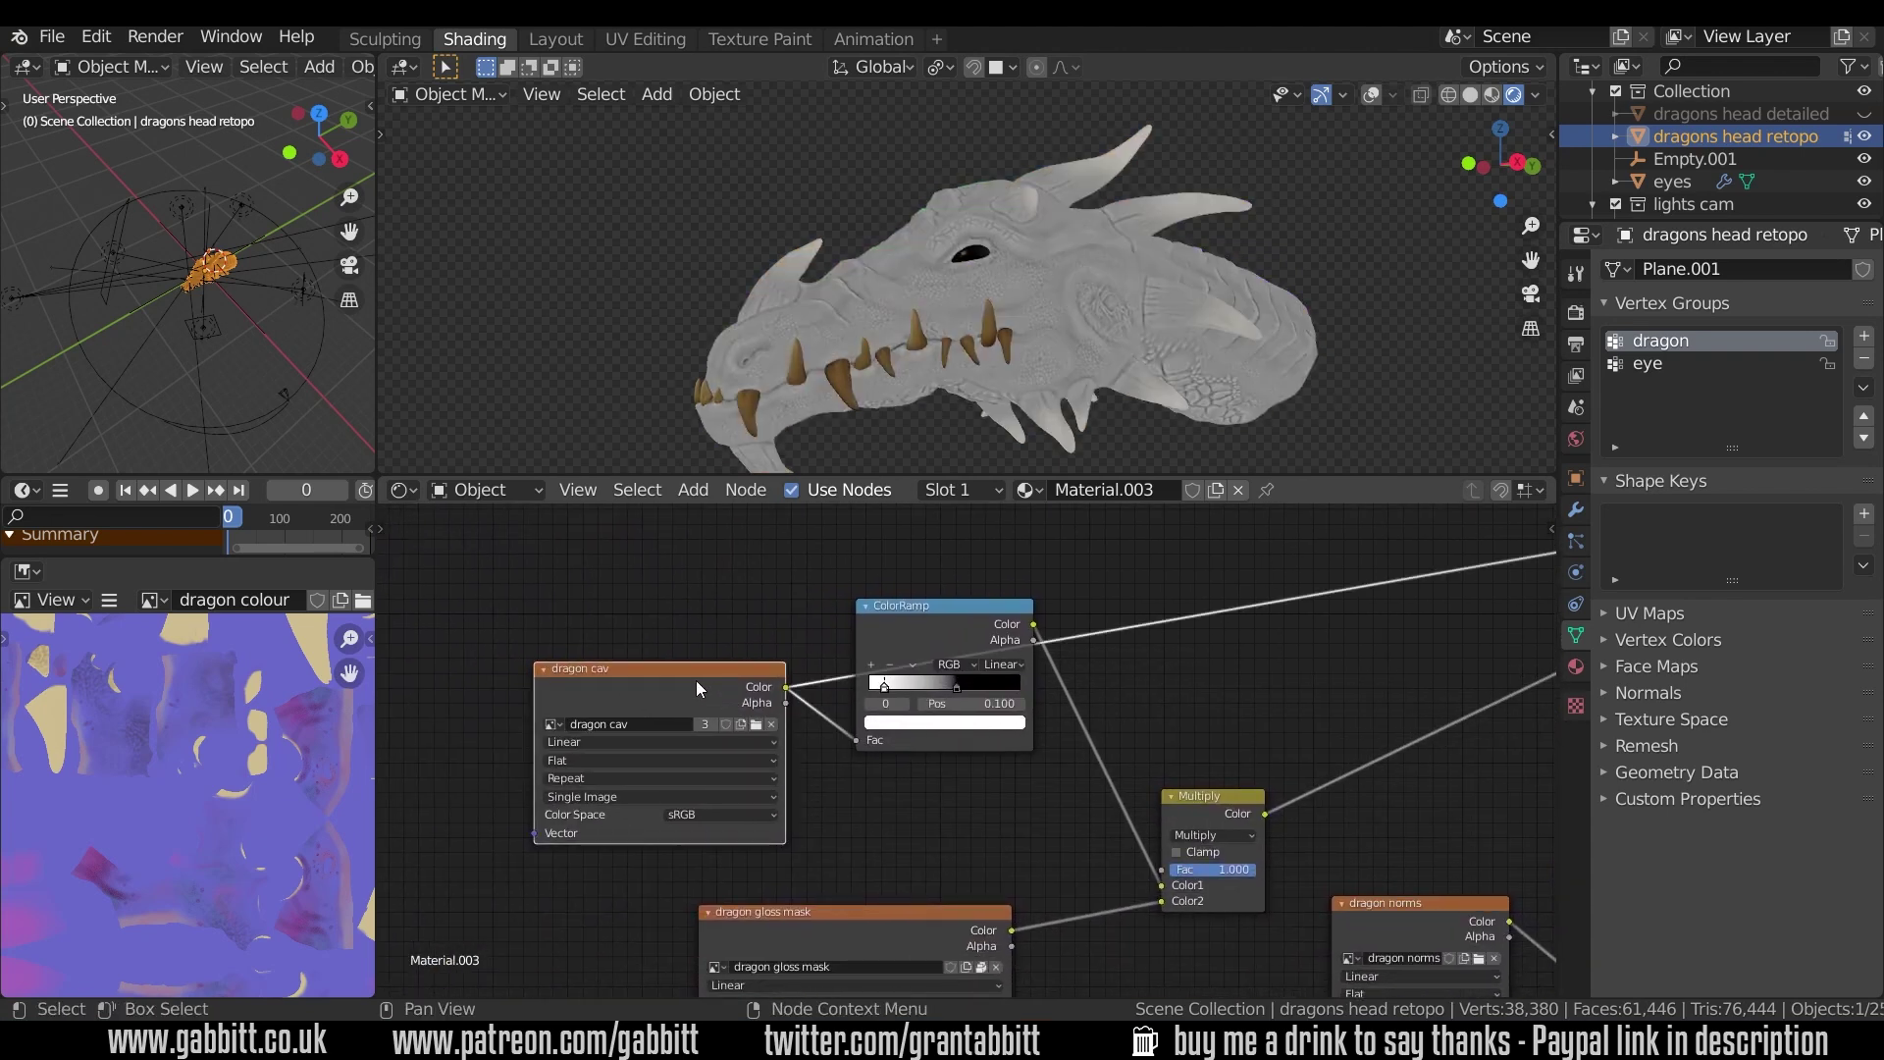
{"action": "left_click", "coordinate": [915, 609], "text": "ctrl+shift"}
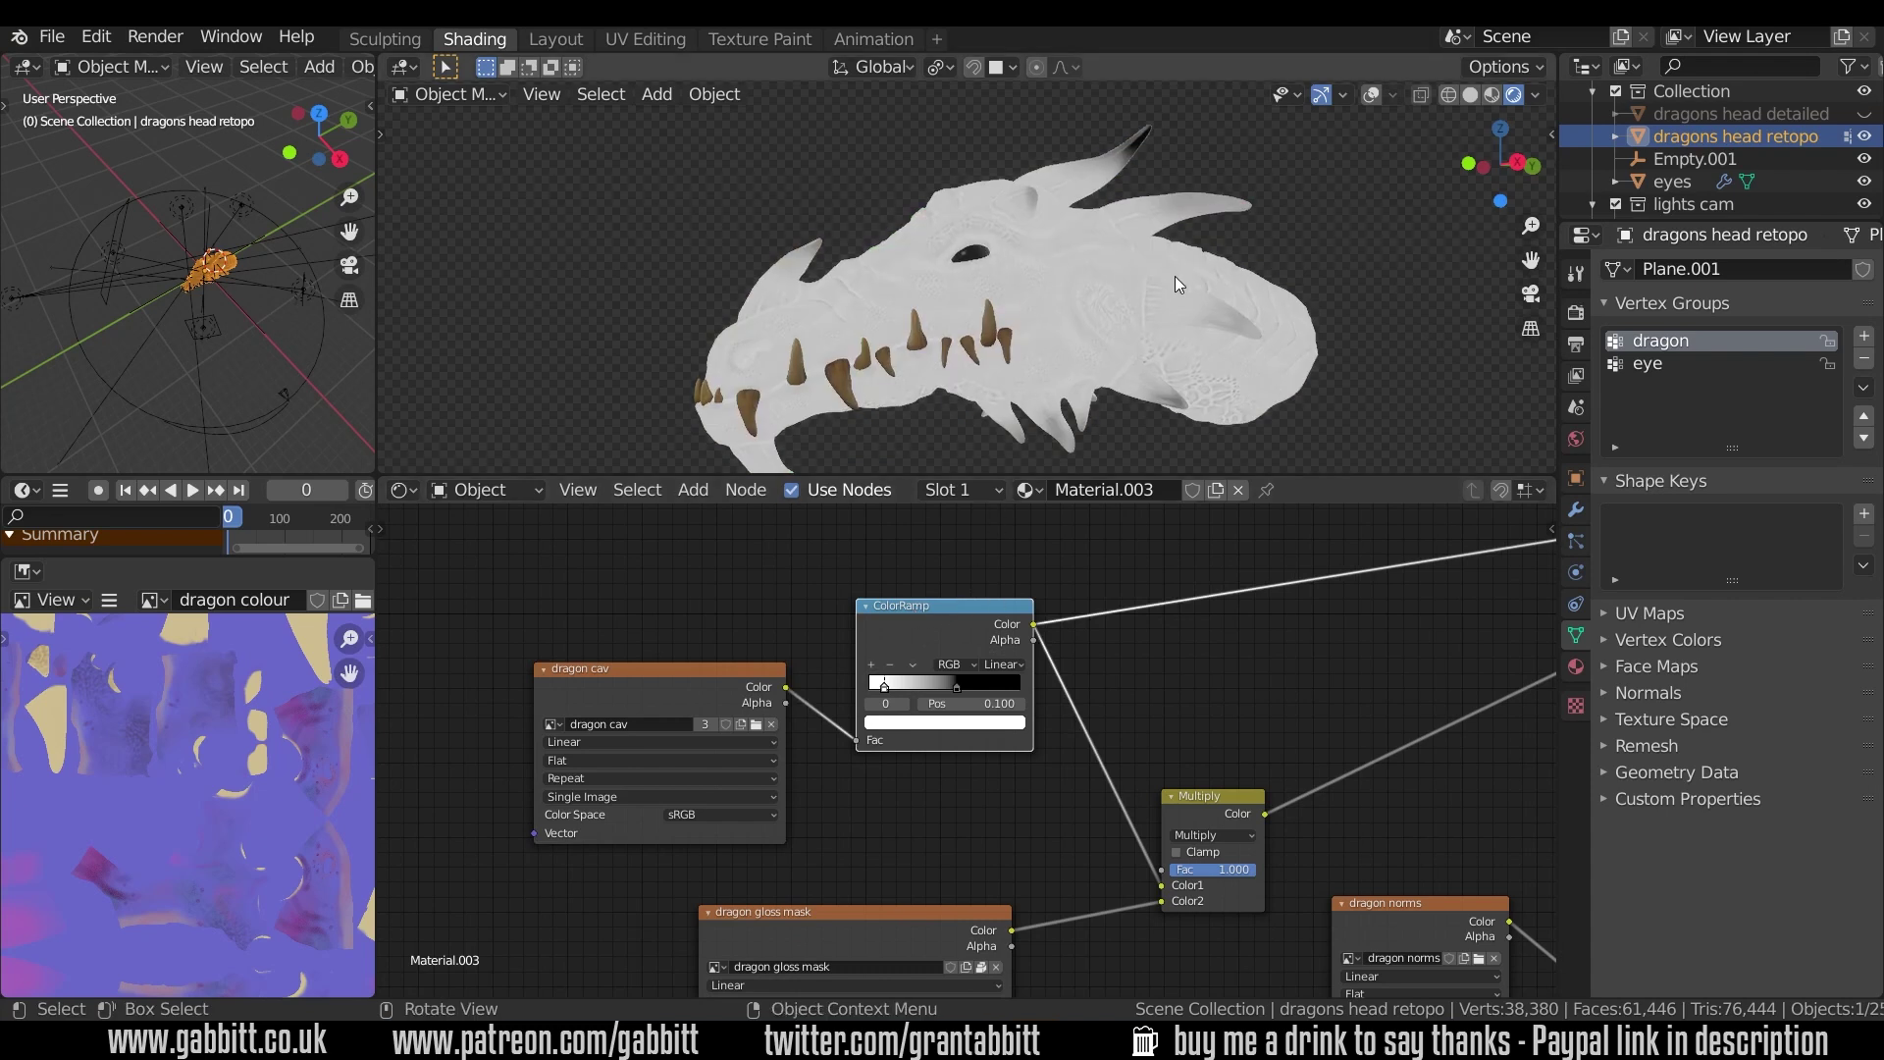
{"action": "left_click", "coordinate": [912, 664]}
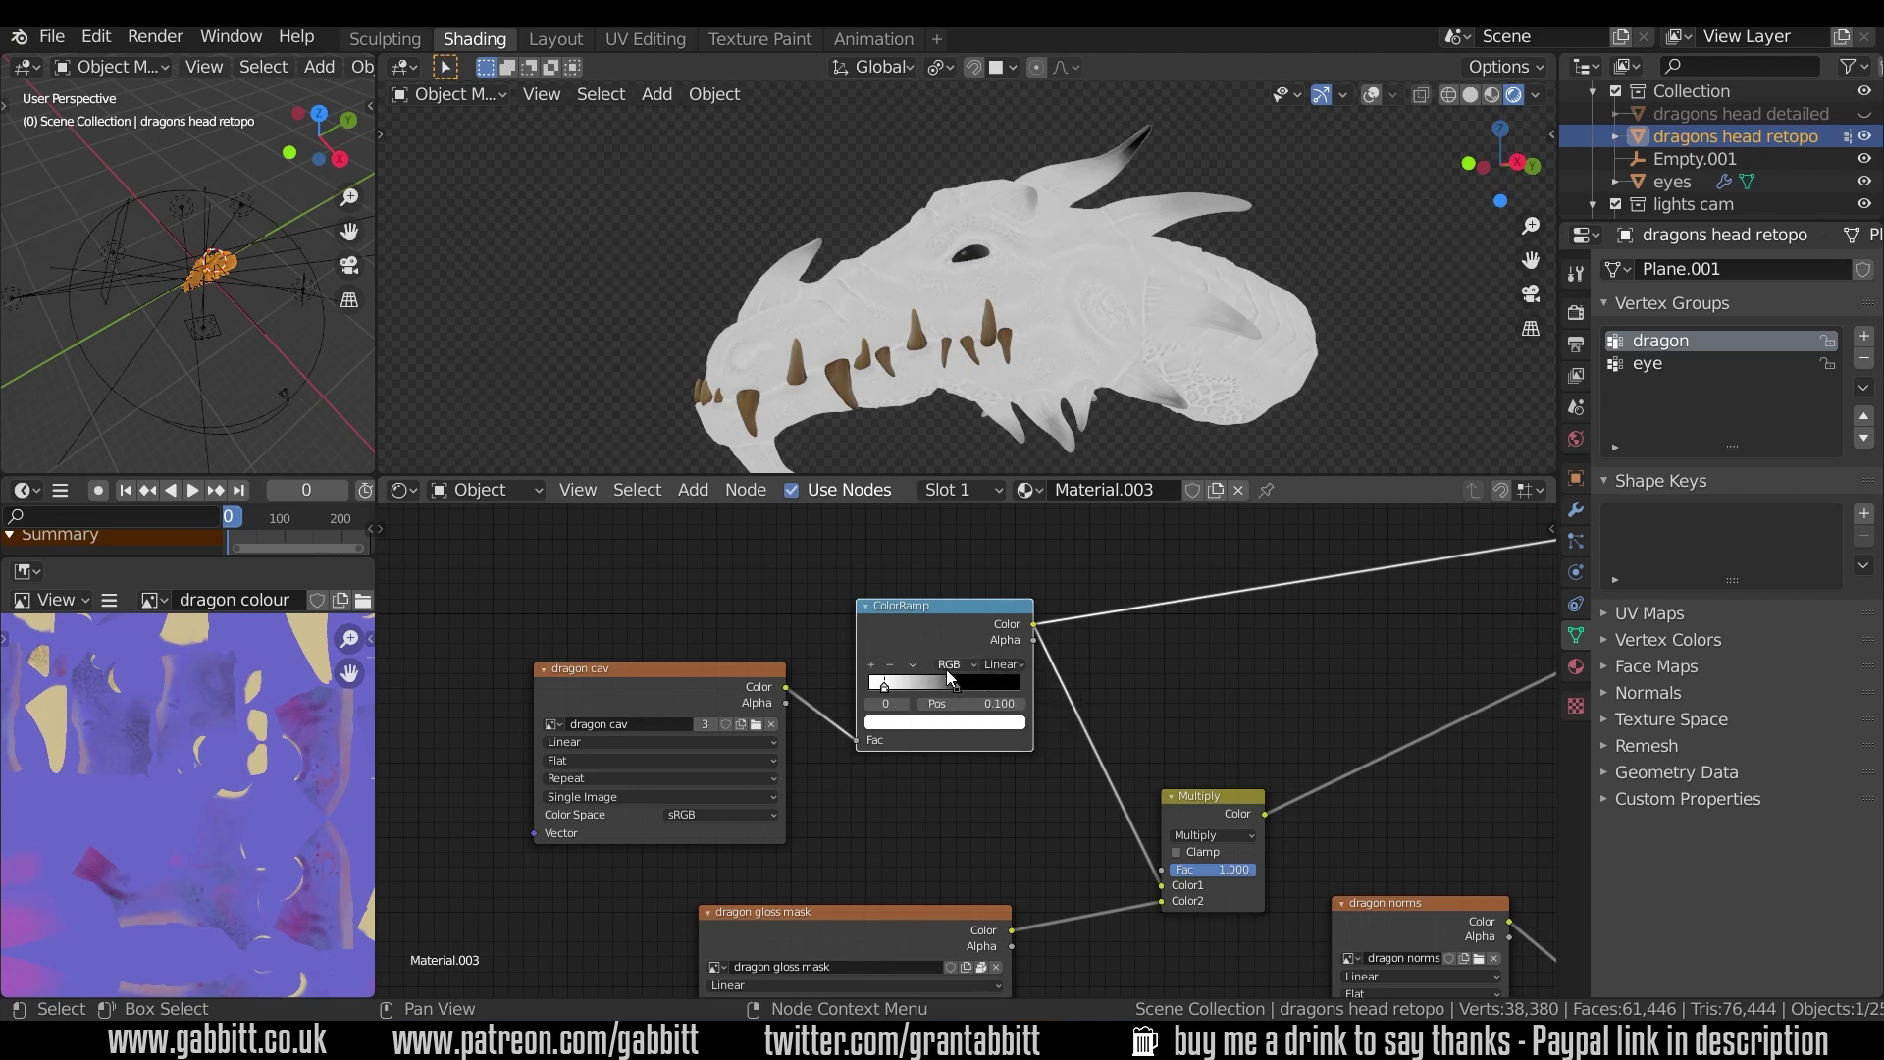
{"action": "left_click", "coordinate": [912, 665]}
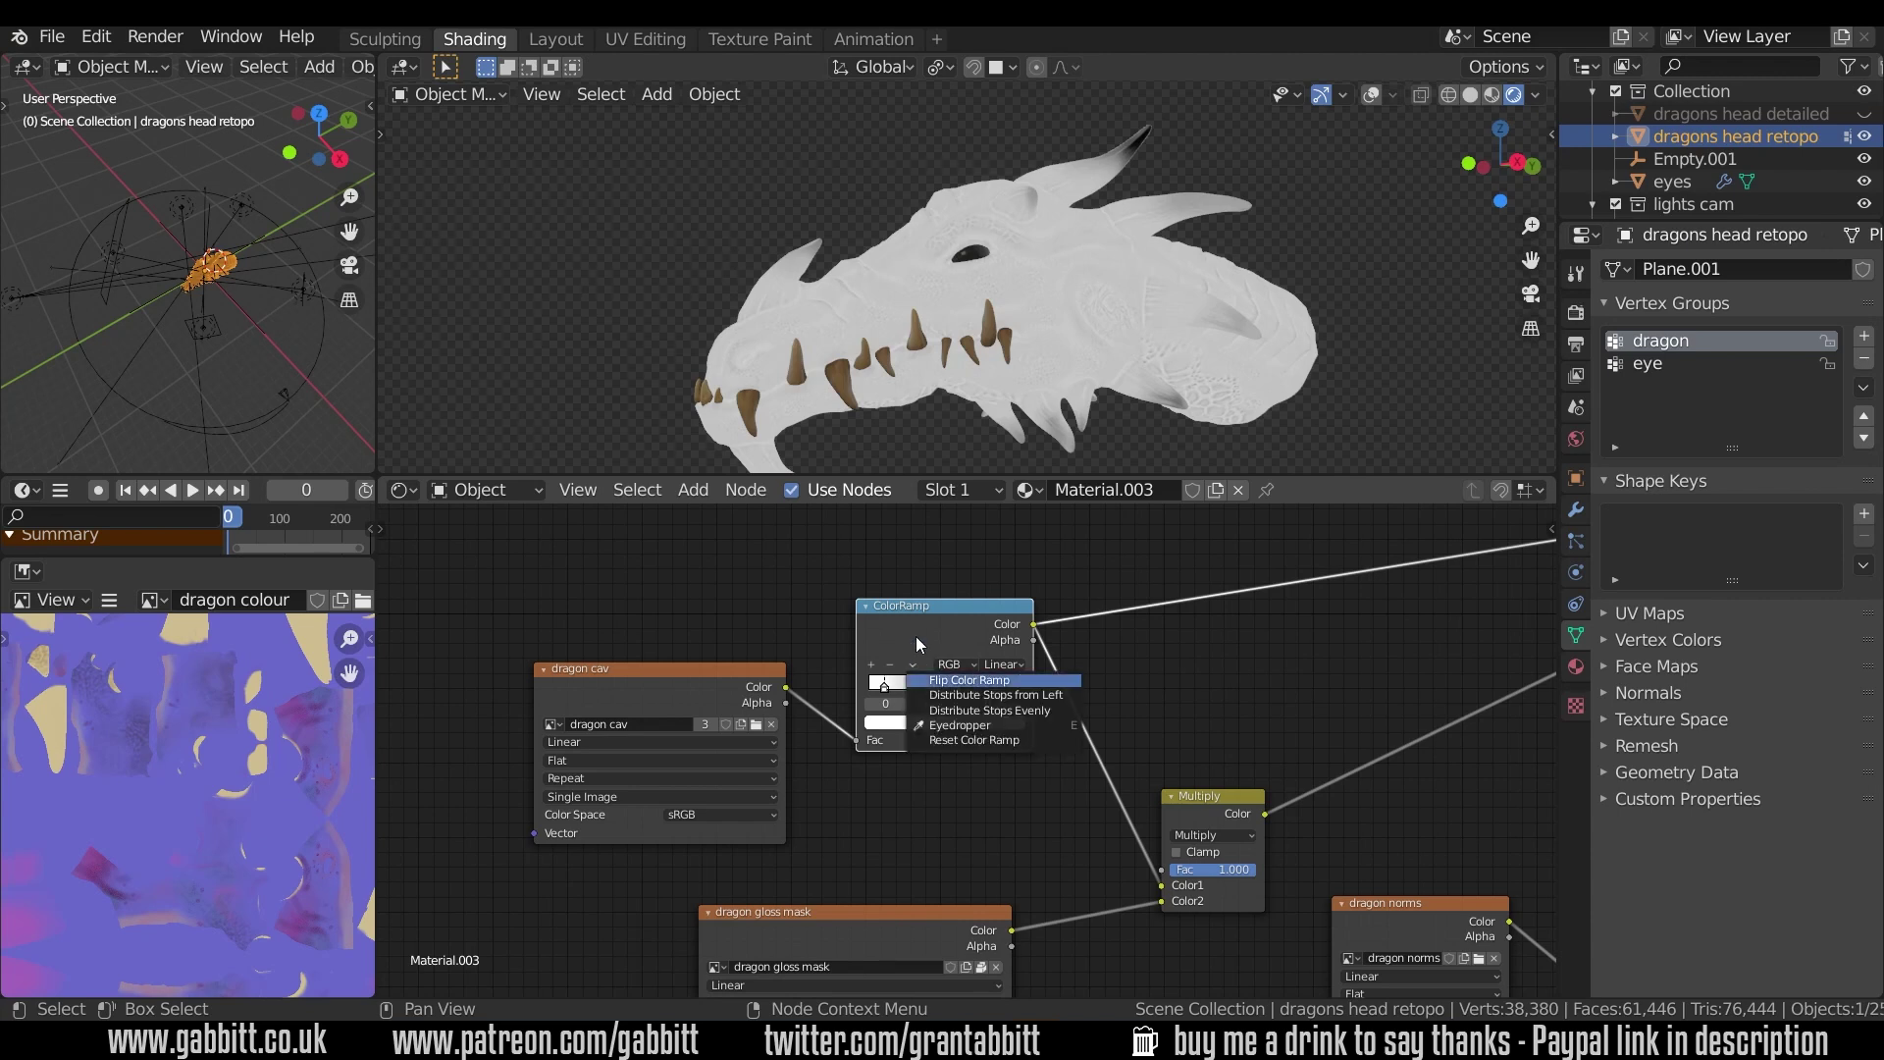
{"action": "left_click", "coordinate": [992, 686]}
{"action": "scroll", "coordinate": [992, 686], "scroll_direction": "right", "scroll_amount": 5, "text": "ctrl"}
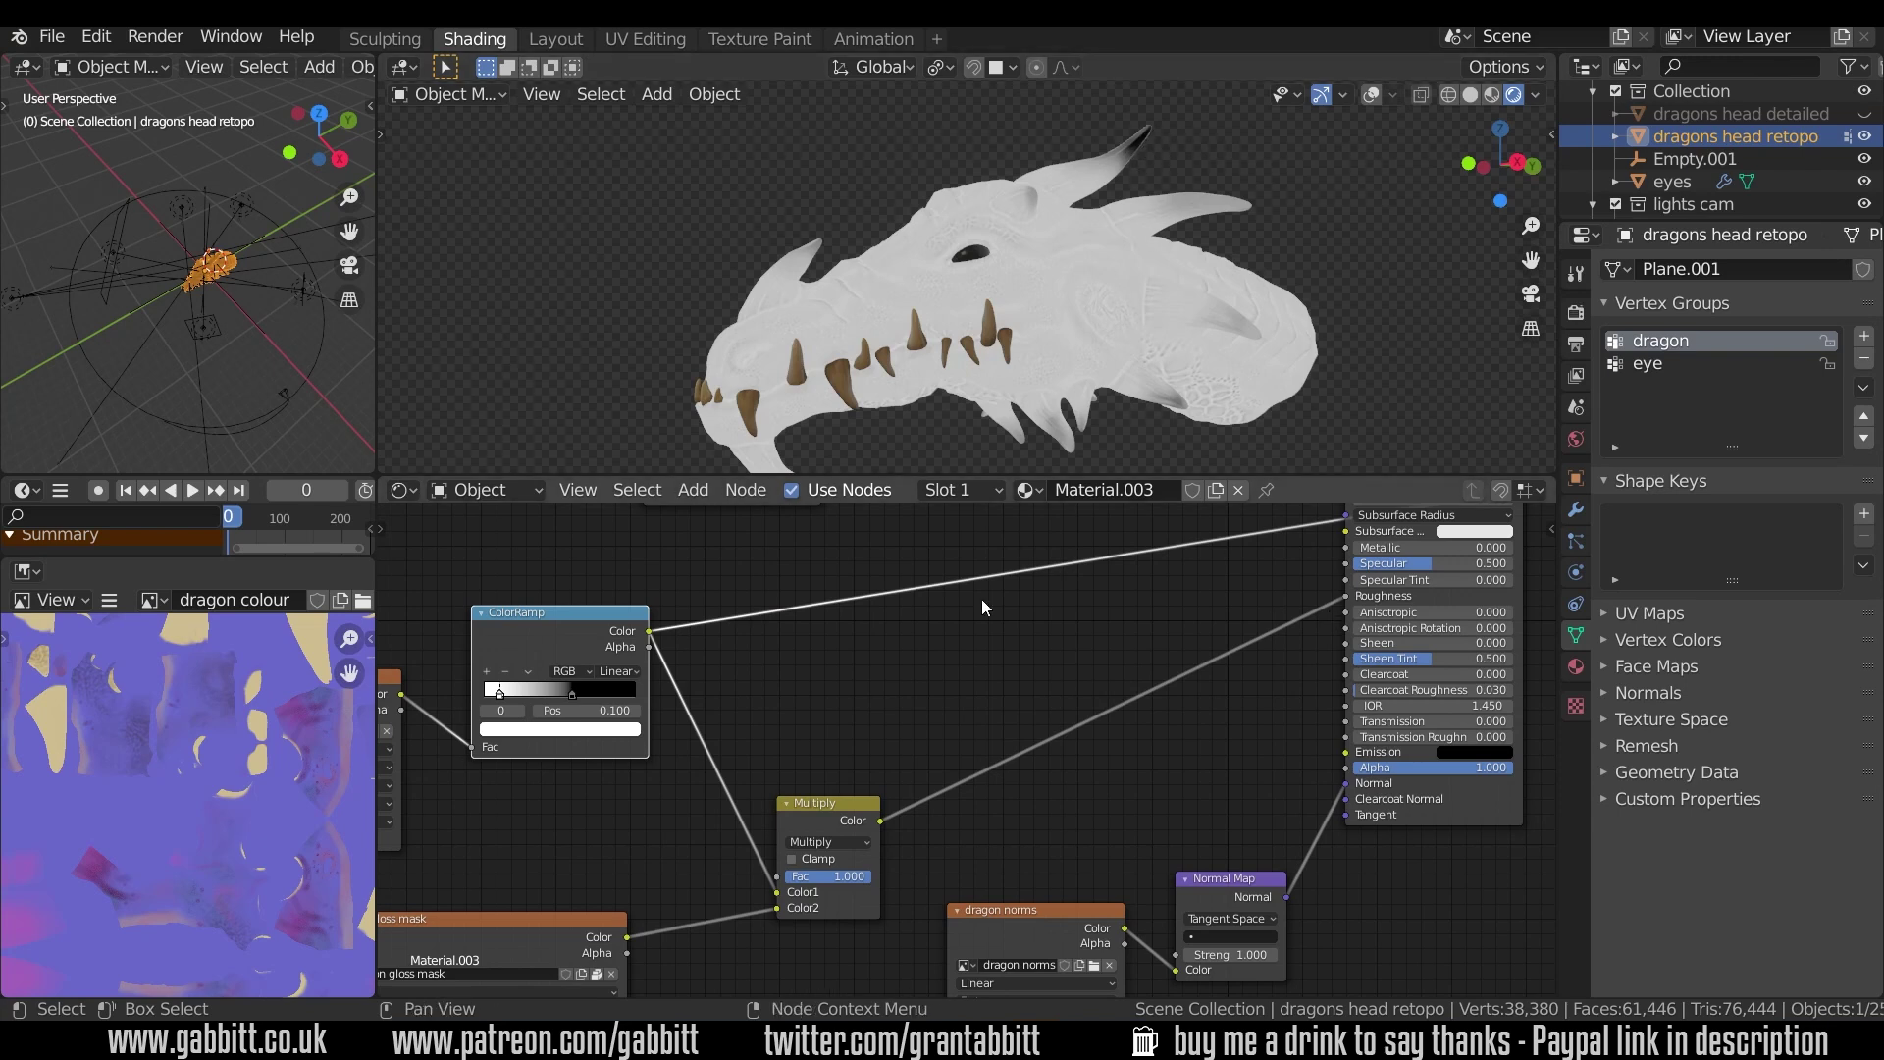
- Link the ColorRamp output to the Roughness input and preview the ramp on the dragon
{"action": "middle_click_drag", "start_coordinate": [836, 698], "coordinate": [1043, 602]}
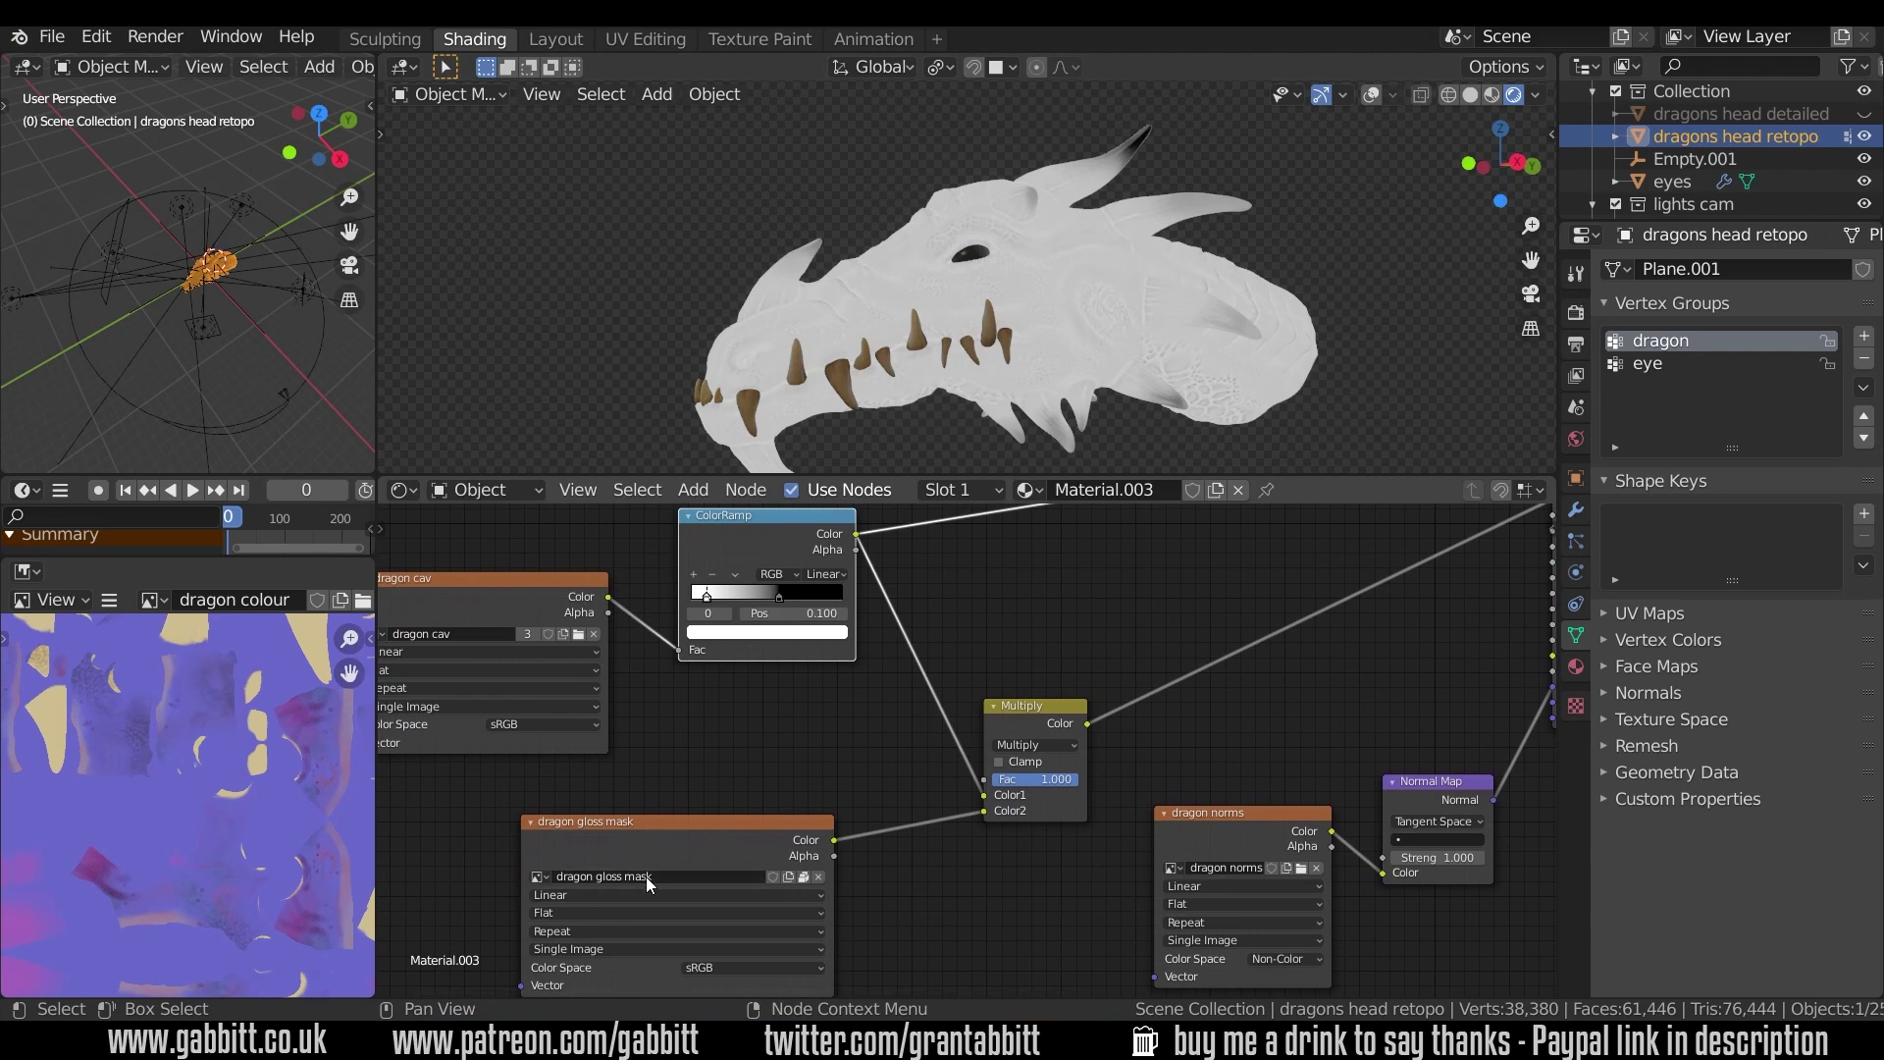
{"action": "middle_click_drag", "start_coordinate": [910, 750], "coordinate": [823, 809]}
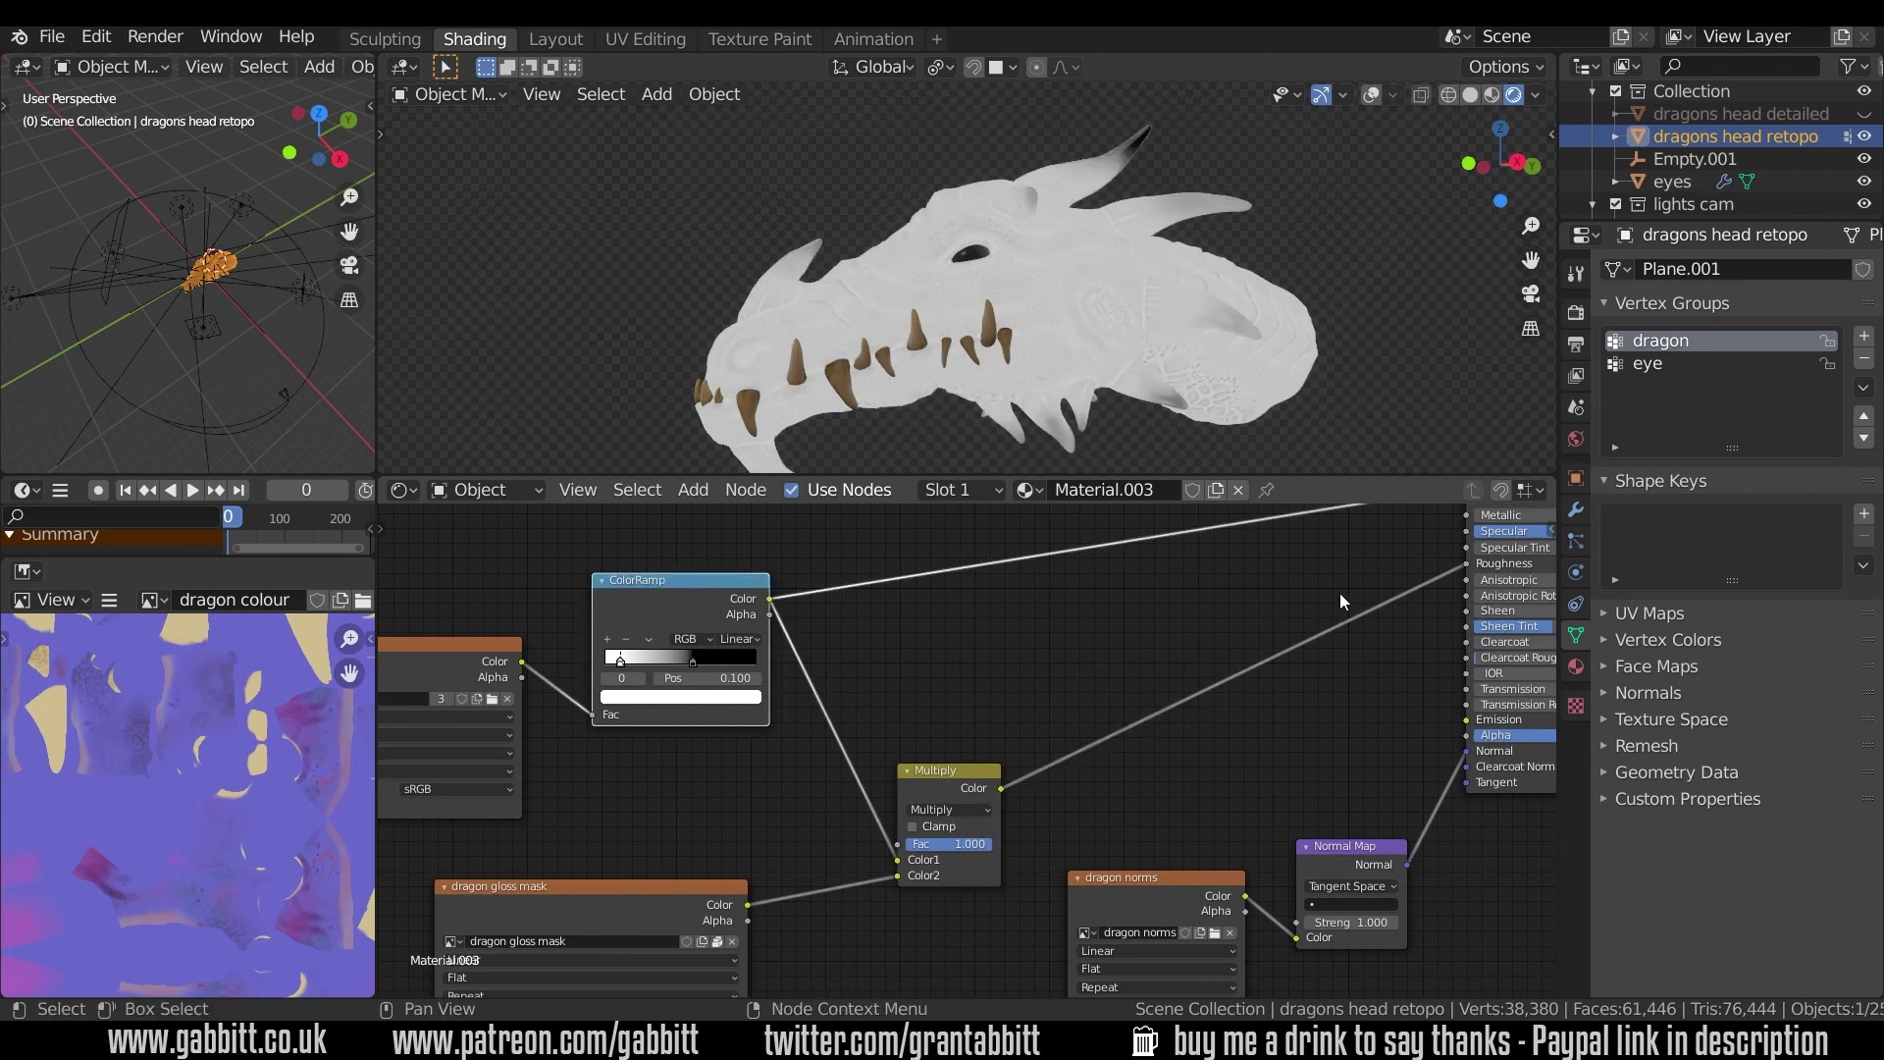
{"action": "middle_click_drag", "start_coordinate": [1339, 601], "coordinate": [1224, 694]}
{"action": "left_click_drag", "start_coordinate": [654, 693], "coordinate": [1352, 657]}
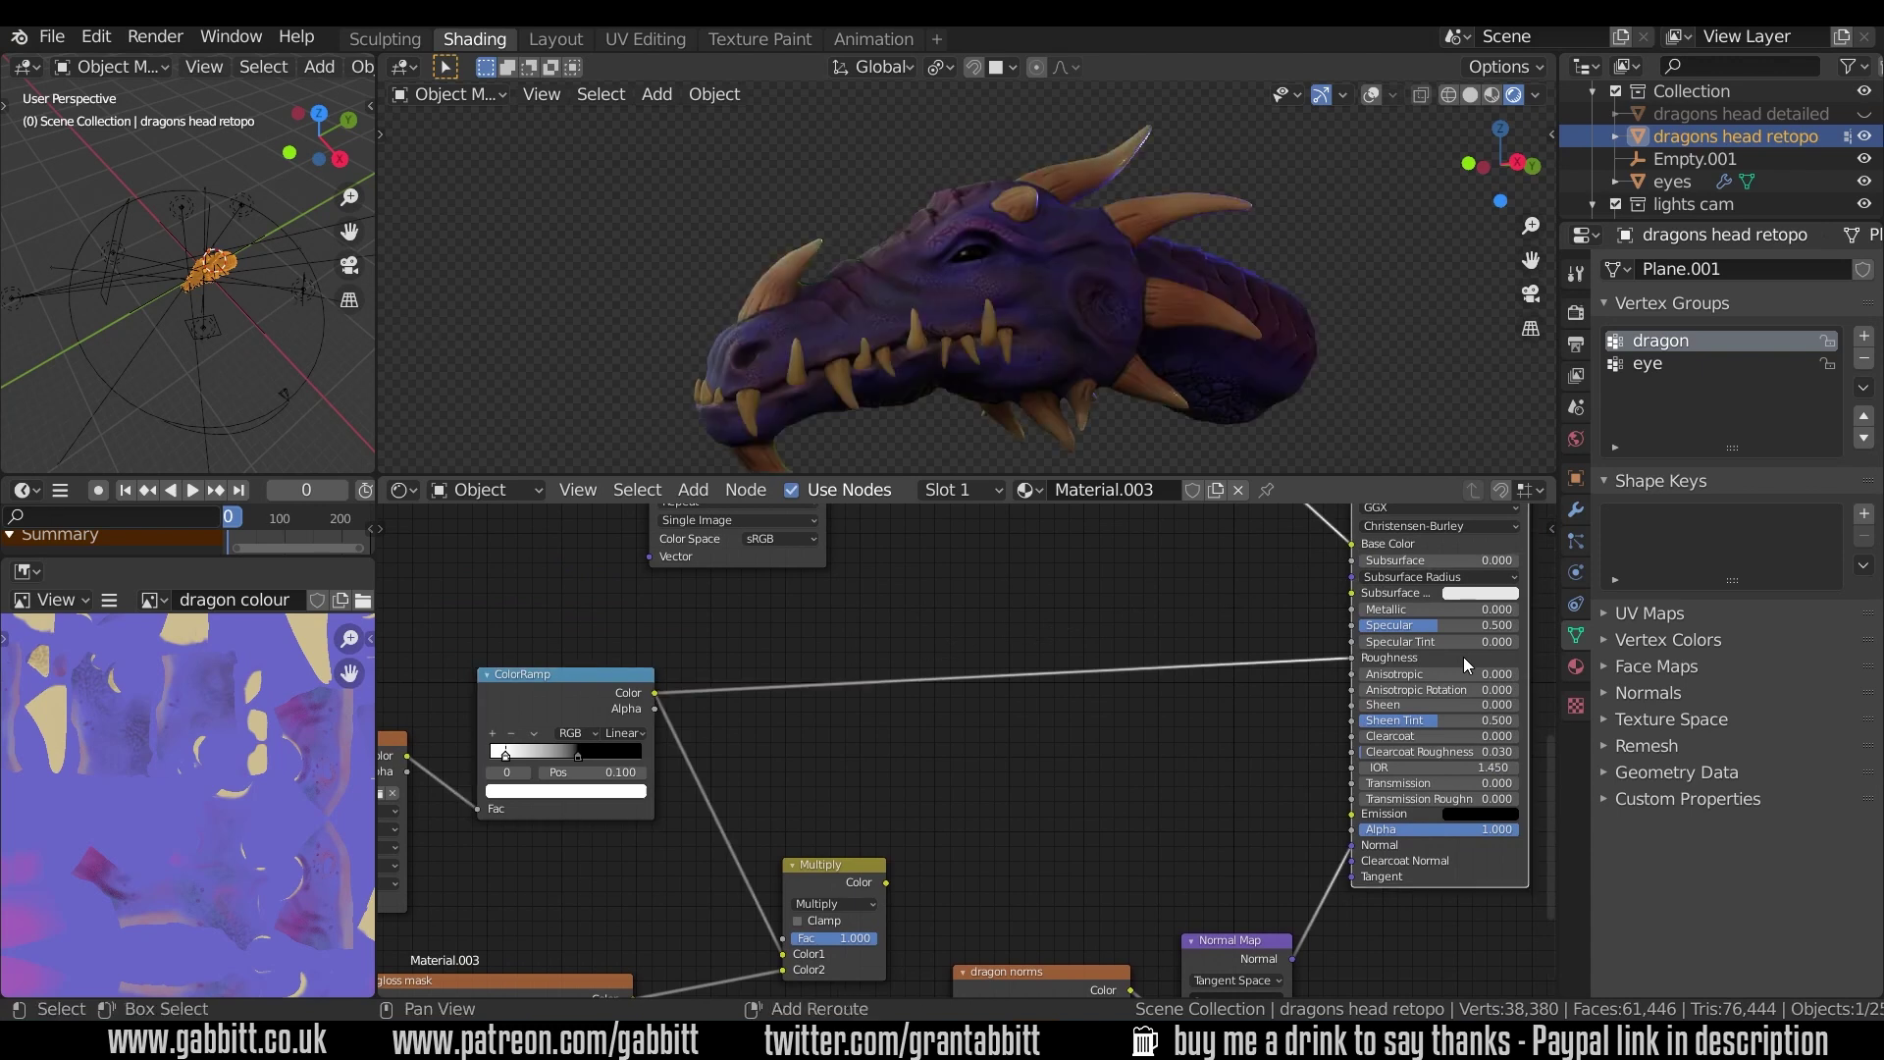
{"action": "mouse_move", "coordinate": [1142, 351]}
{"action": "middle_mouse_down"}
{"action": "mouse_move", "coordinate": [1103, 363]}
{"action": "mouse_move", "coordinate": [1092, 343]}
{"action": "mouse_move", "coordinate": [1112, 336]}
{"action": "middle_mouse_up"}
{"action": "left_click", "coordinate": [564, 707], "text": "ctrl+shift"}
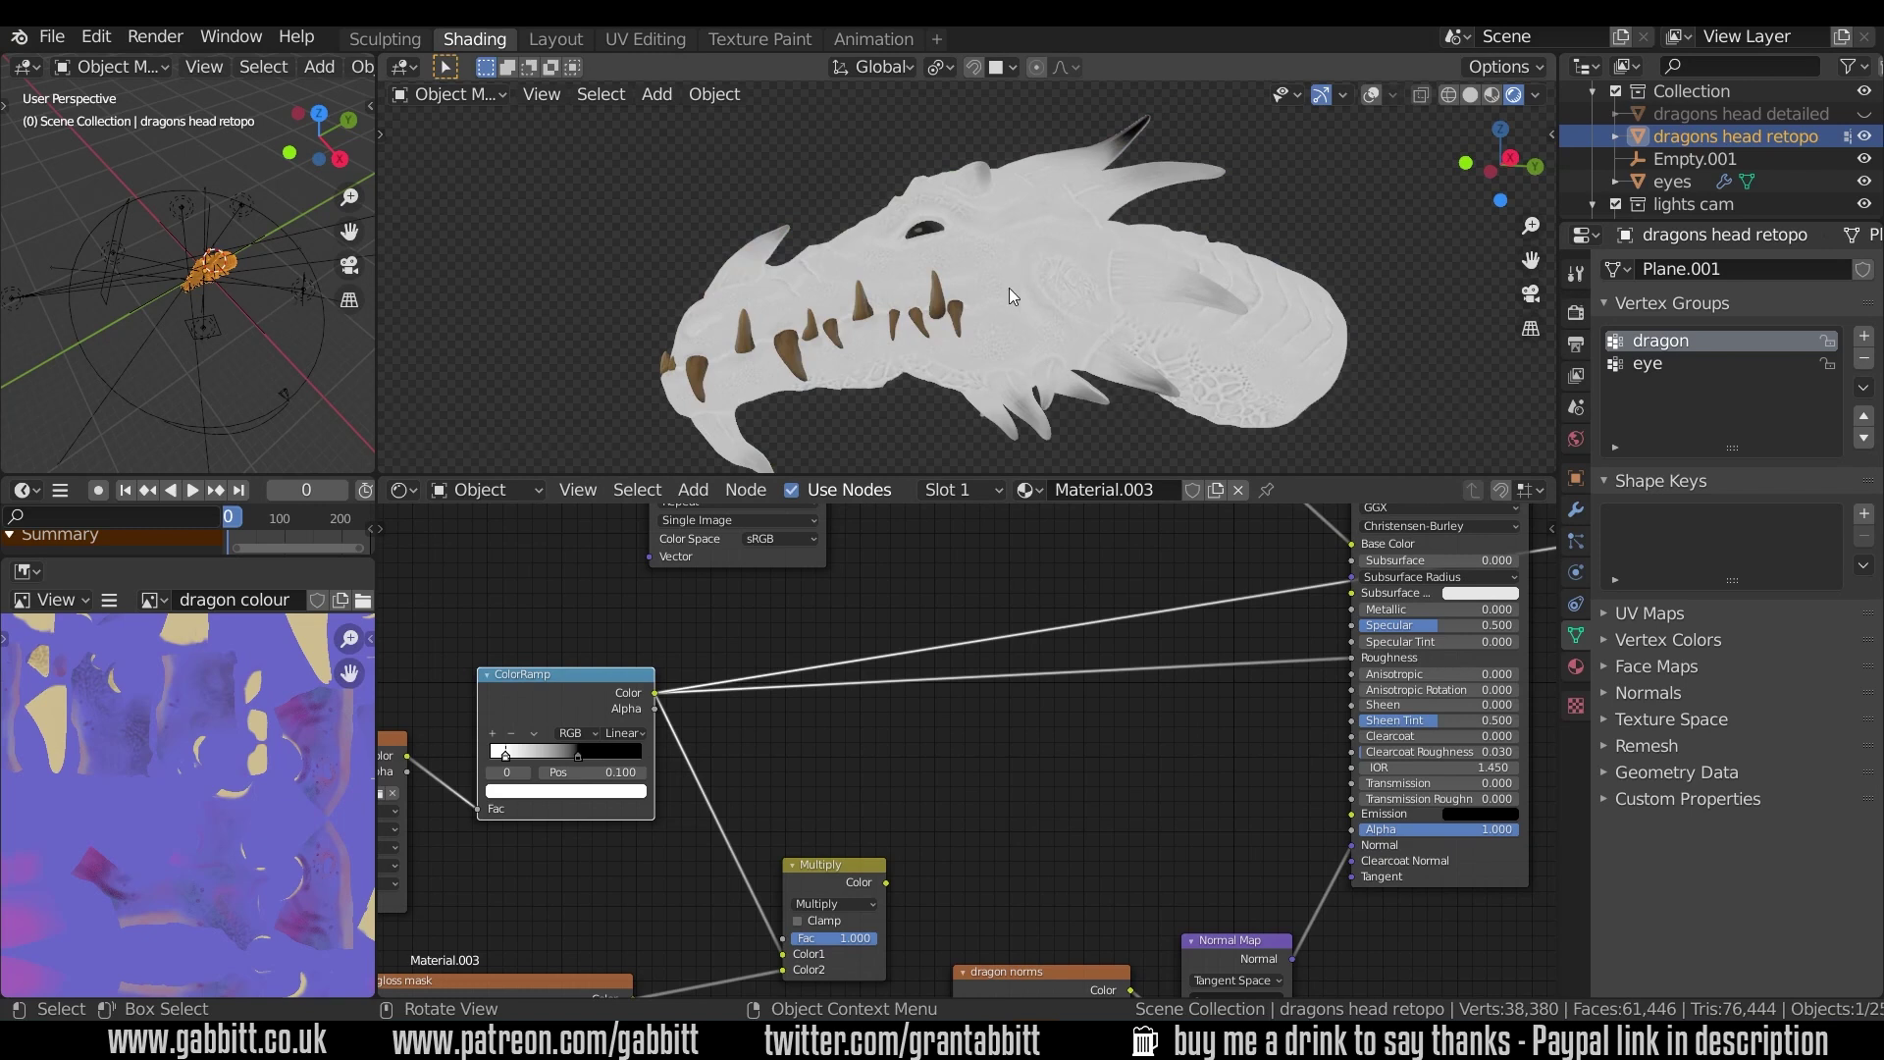
- Undo the preview link to bring back the purple textured dragon
{"action": "middle_click_drag", "start_coordinate": [847, 545], "coordinate": [1060, 490]}
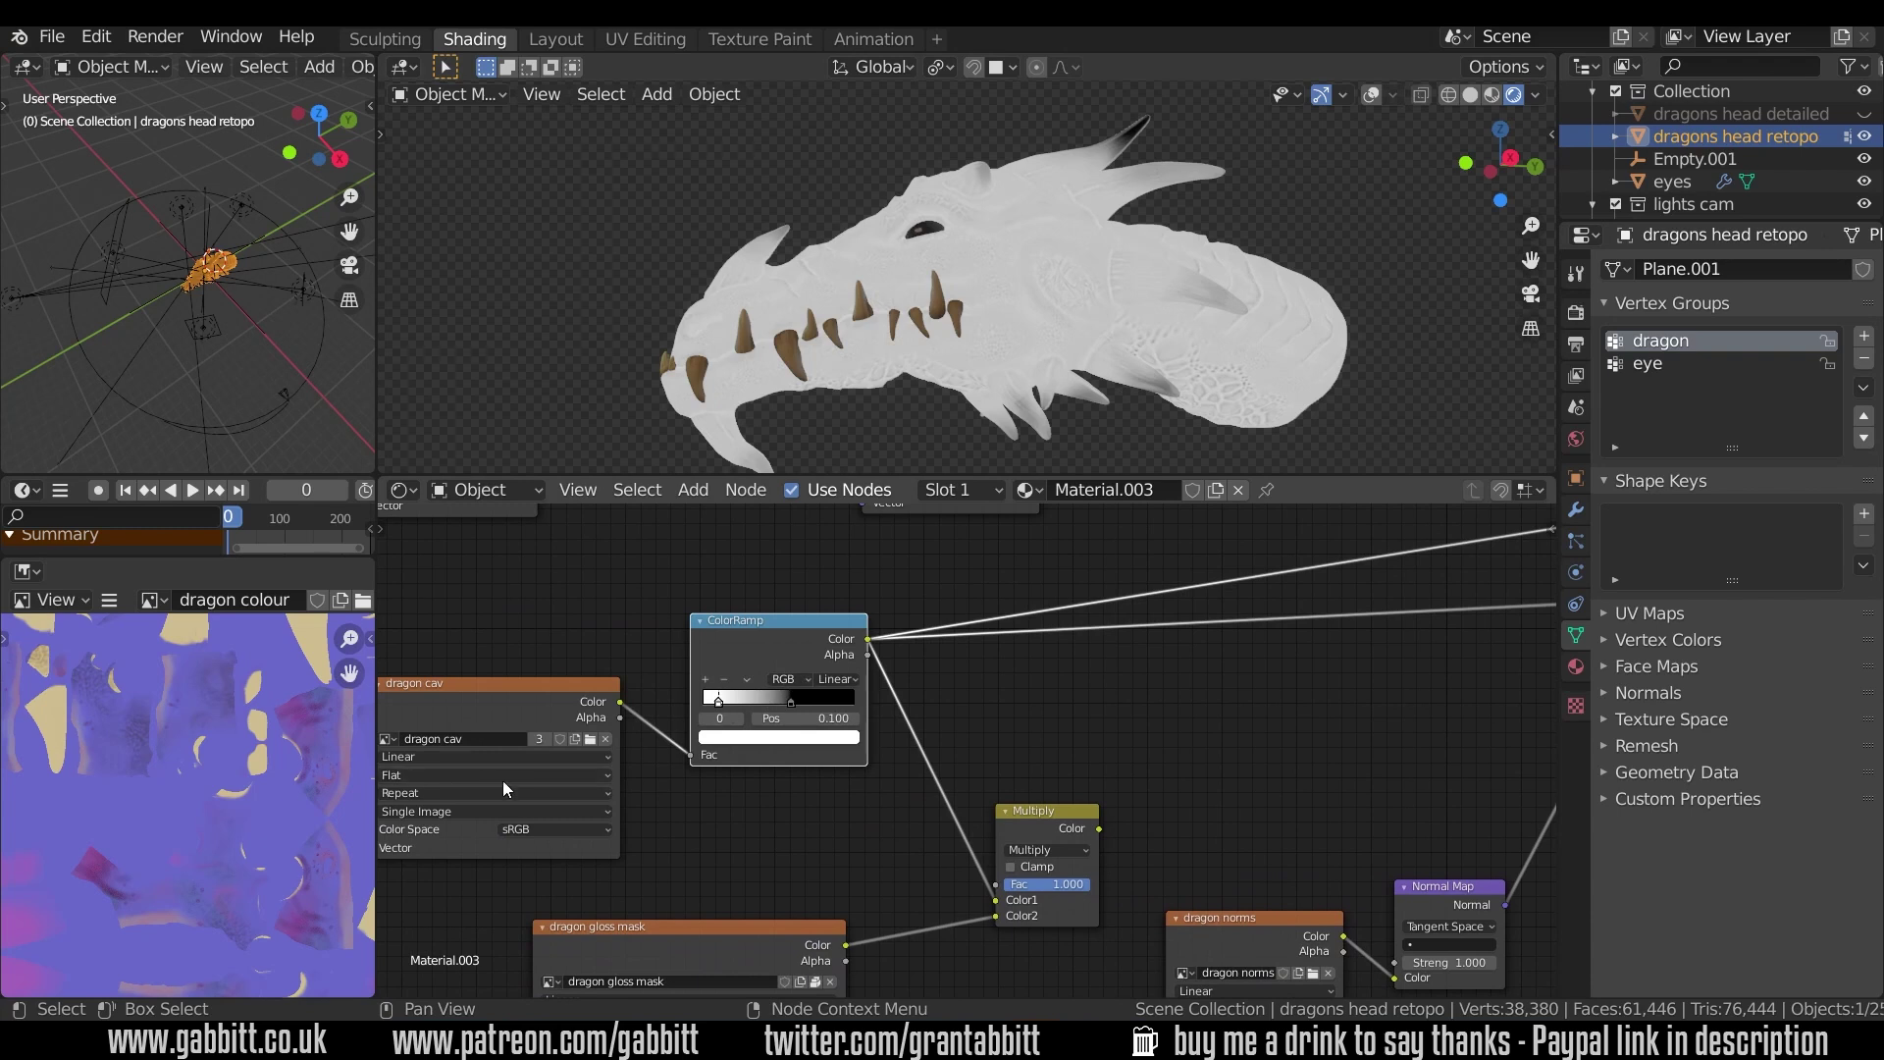
{"action": "middle_click_drag", "start_coordinate": [457, 716], "coordinate": [563, 726]}
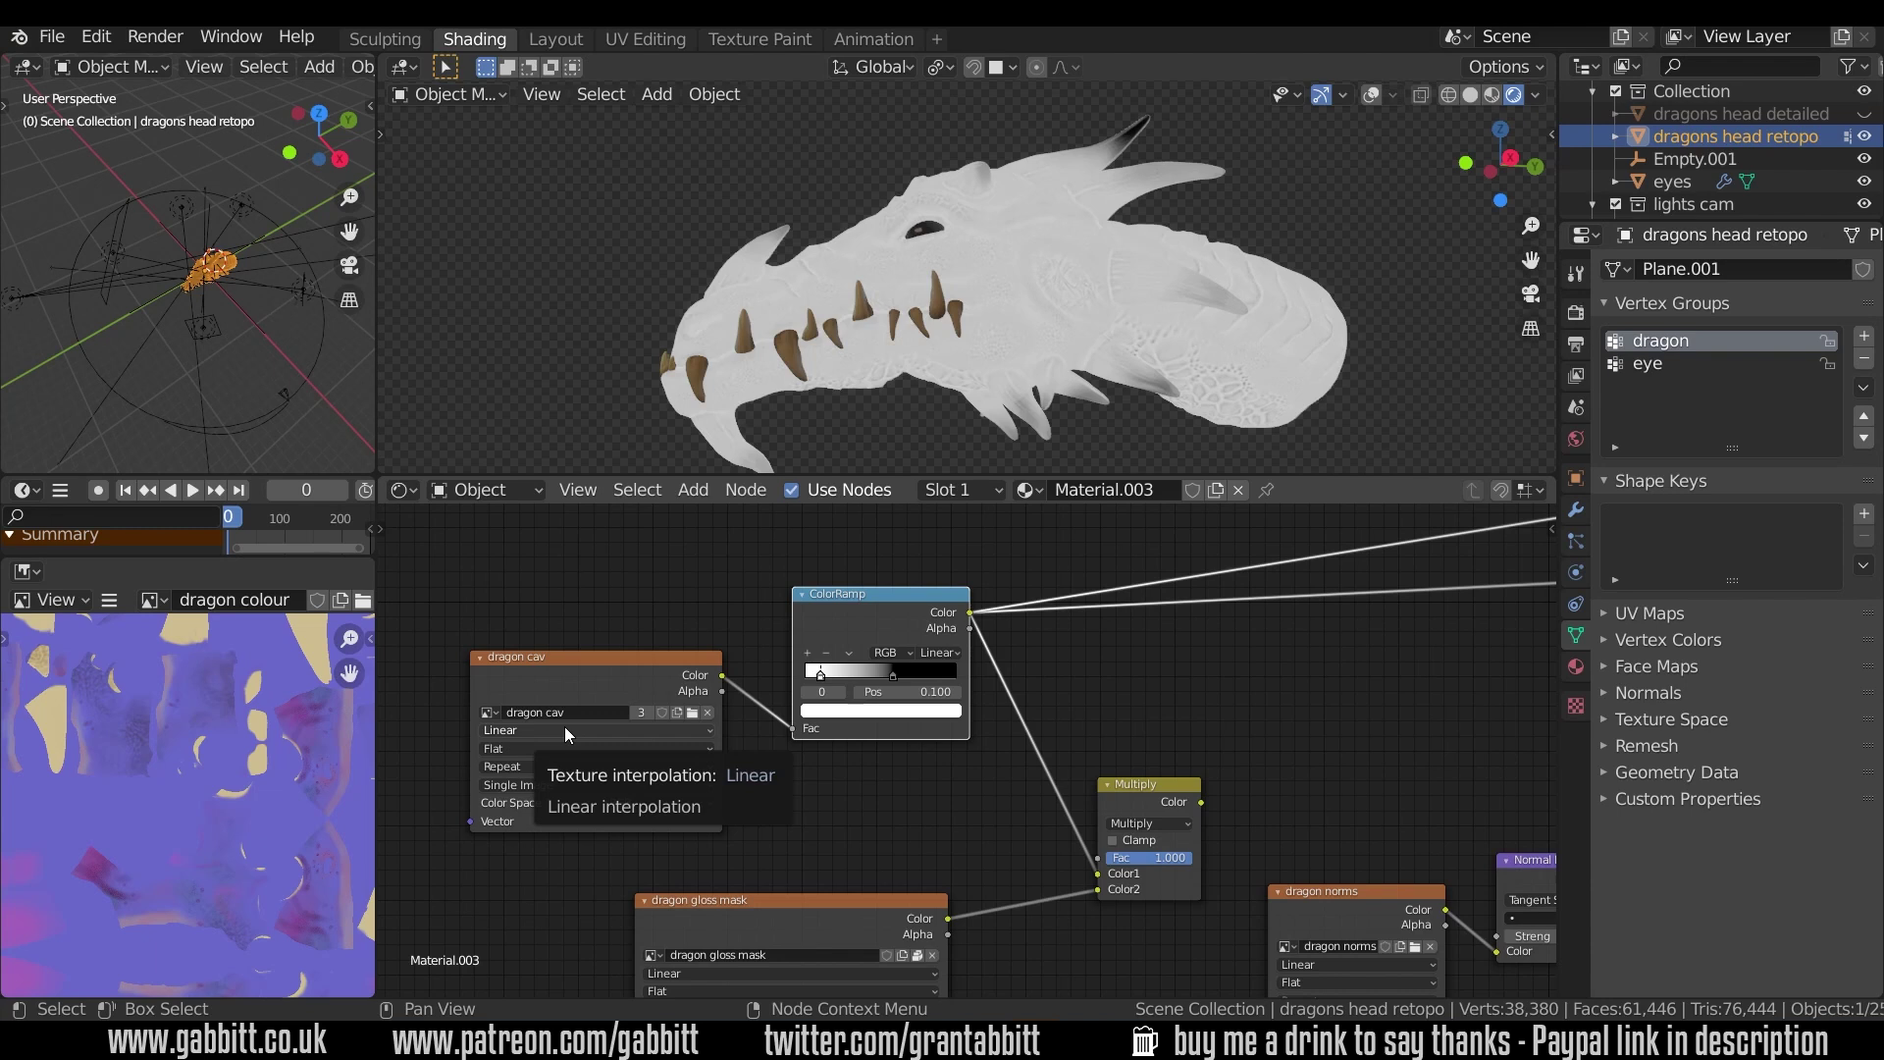
{"action": "middle_click_drag", "start_coordinate": [573, 726], "coordinate": [1250, 742]}
{"action": "key", "text": "ctrl+z"}
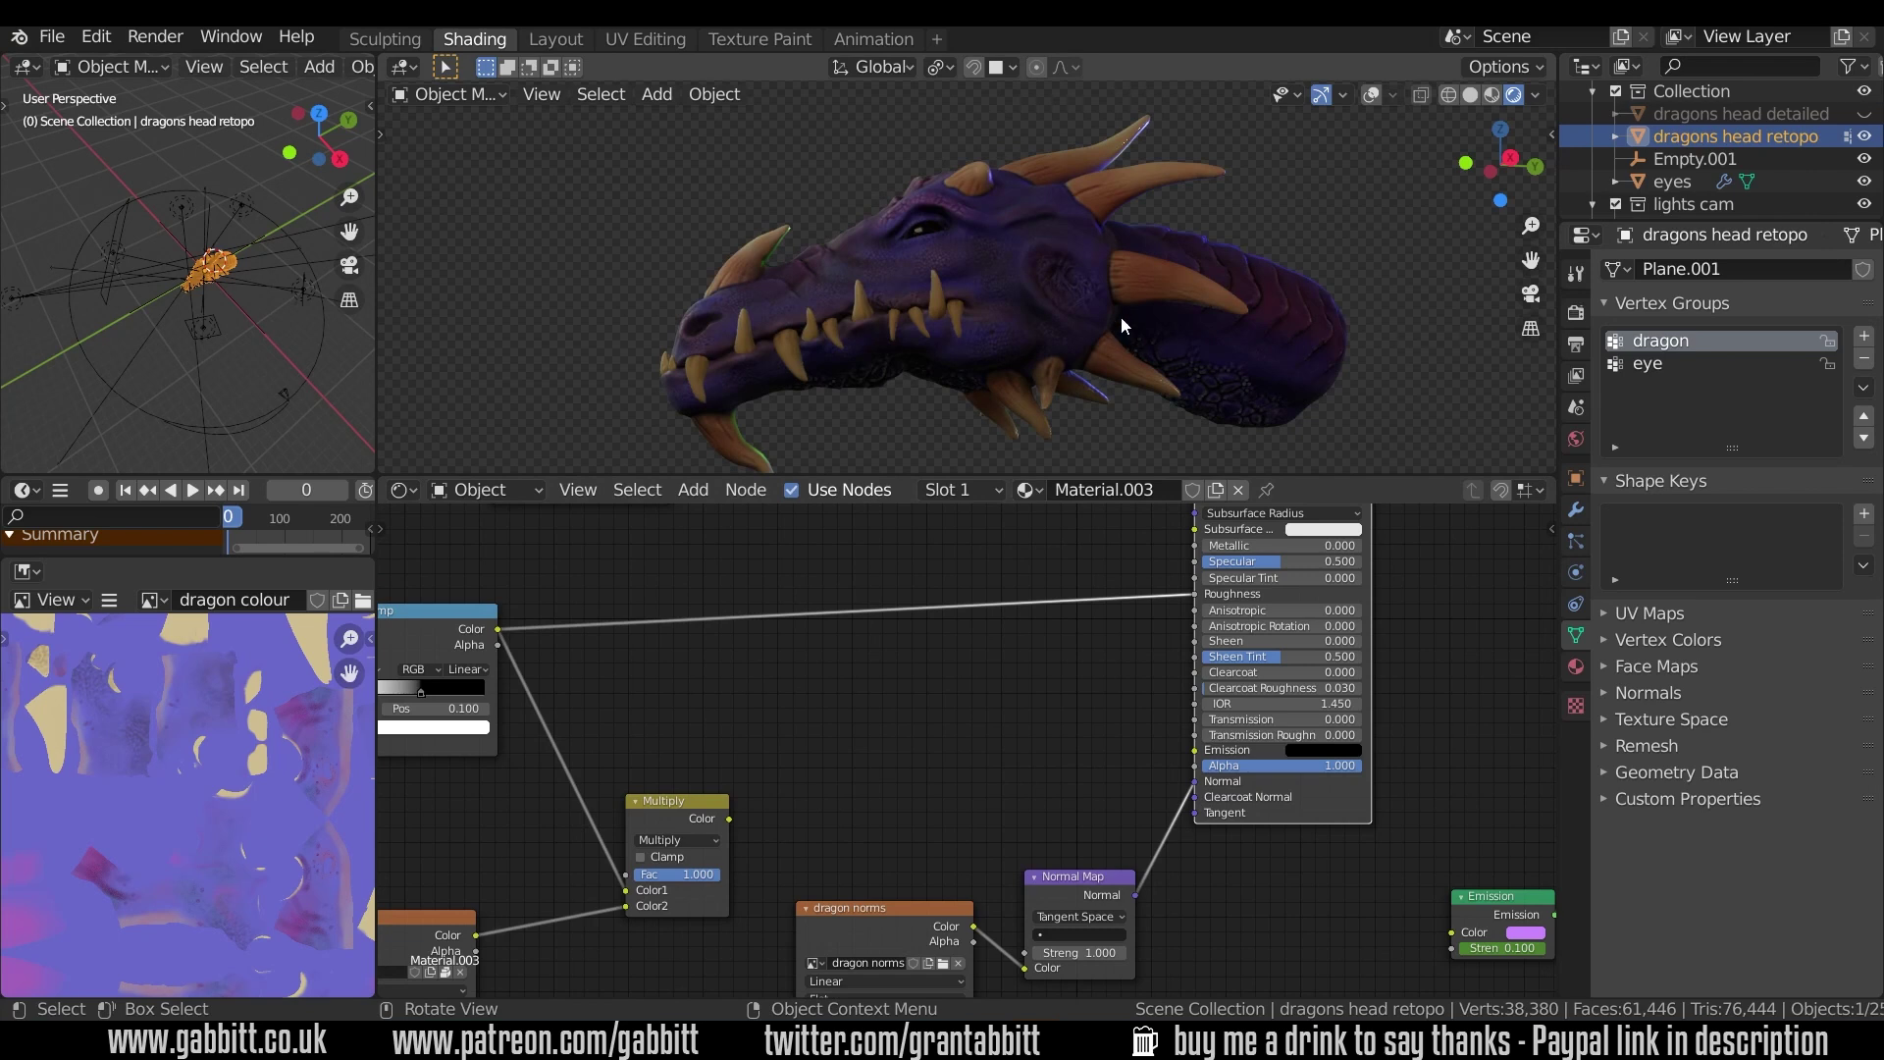
- Frame a close-up of the purple head and eye, then centre the dragon gloss mask node
{"action": "middle_click_drag", "start_coordinate": [1120, 316], "coordinate": [1122, 198]}
{"action": "scroll", "coordinate": [1118, 320], "scroll_direction": "up", "scroll_amount": 5}
{"action": "middle_click_drag", "start_coordinate": [996, 159], "coordinate": [1224, 239]}
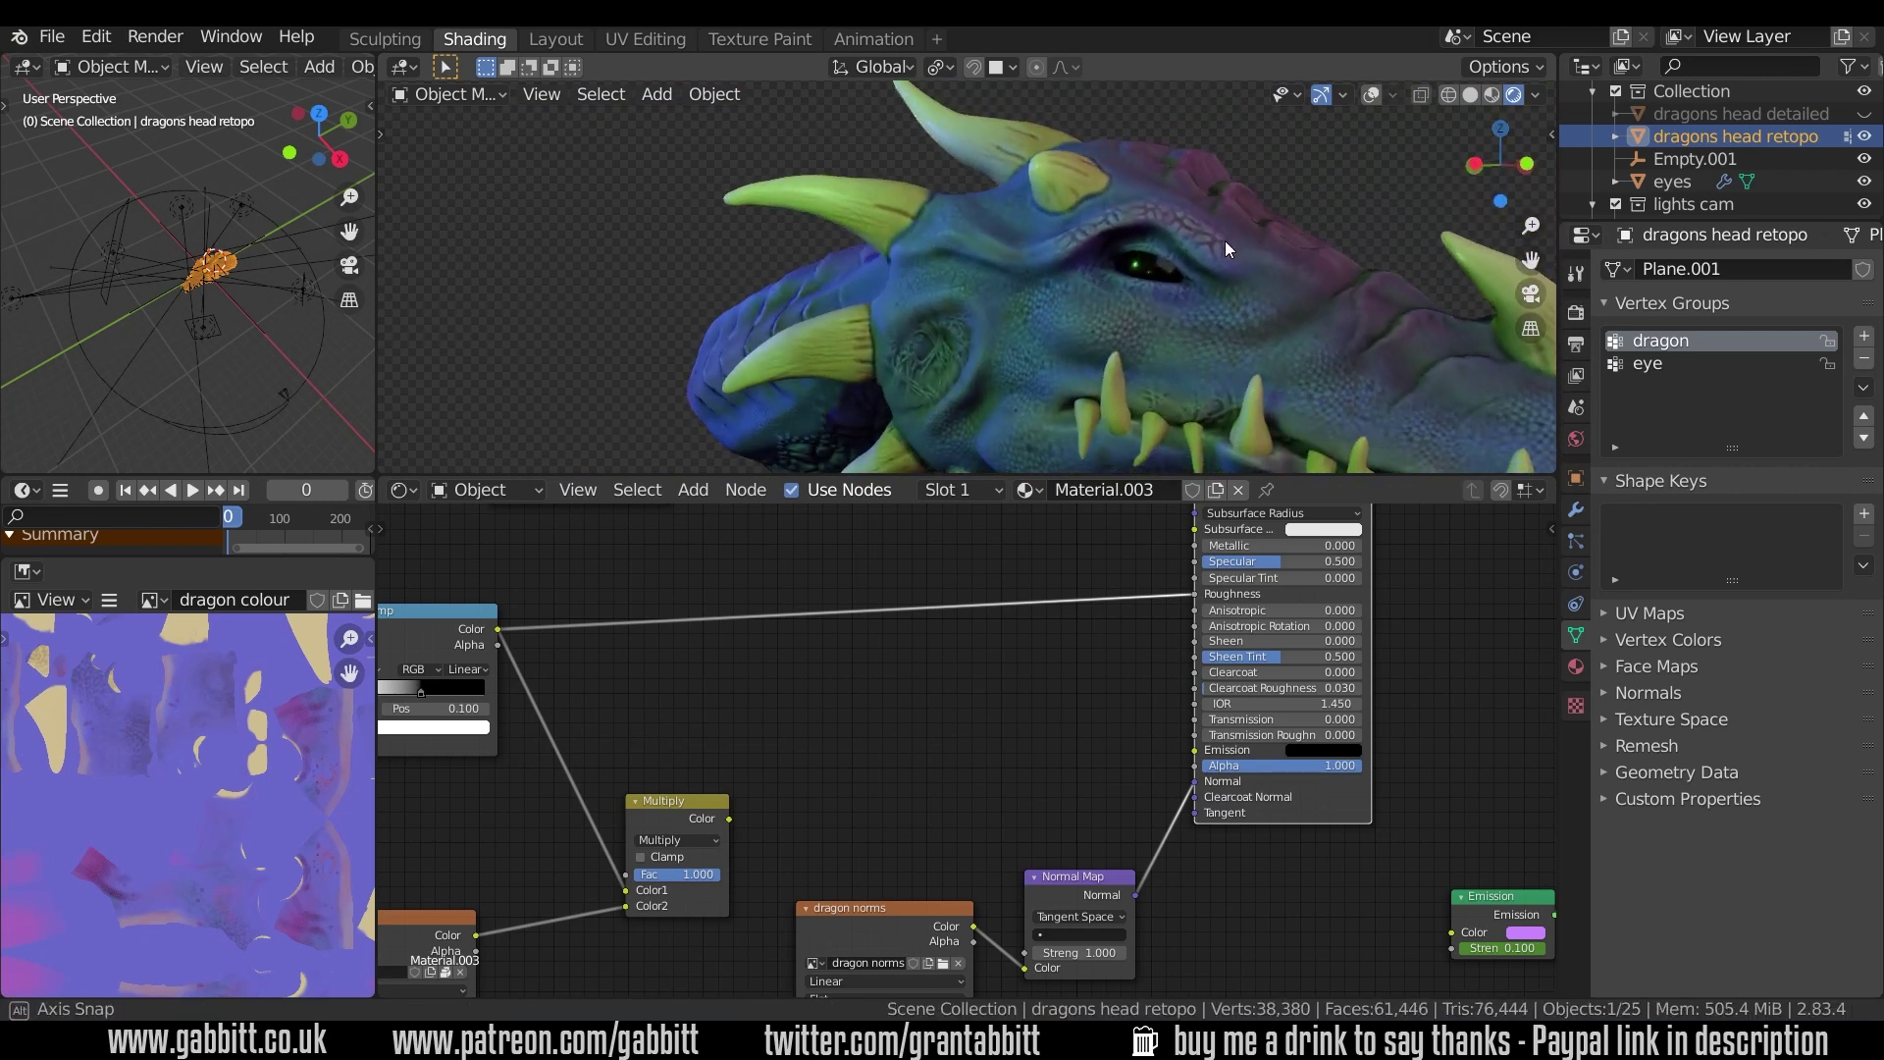
{"action": "middle_click_drag", "start_coordinate": [961, 133], "coordinate": [951, 261]}
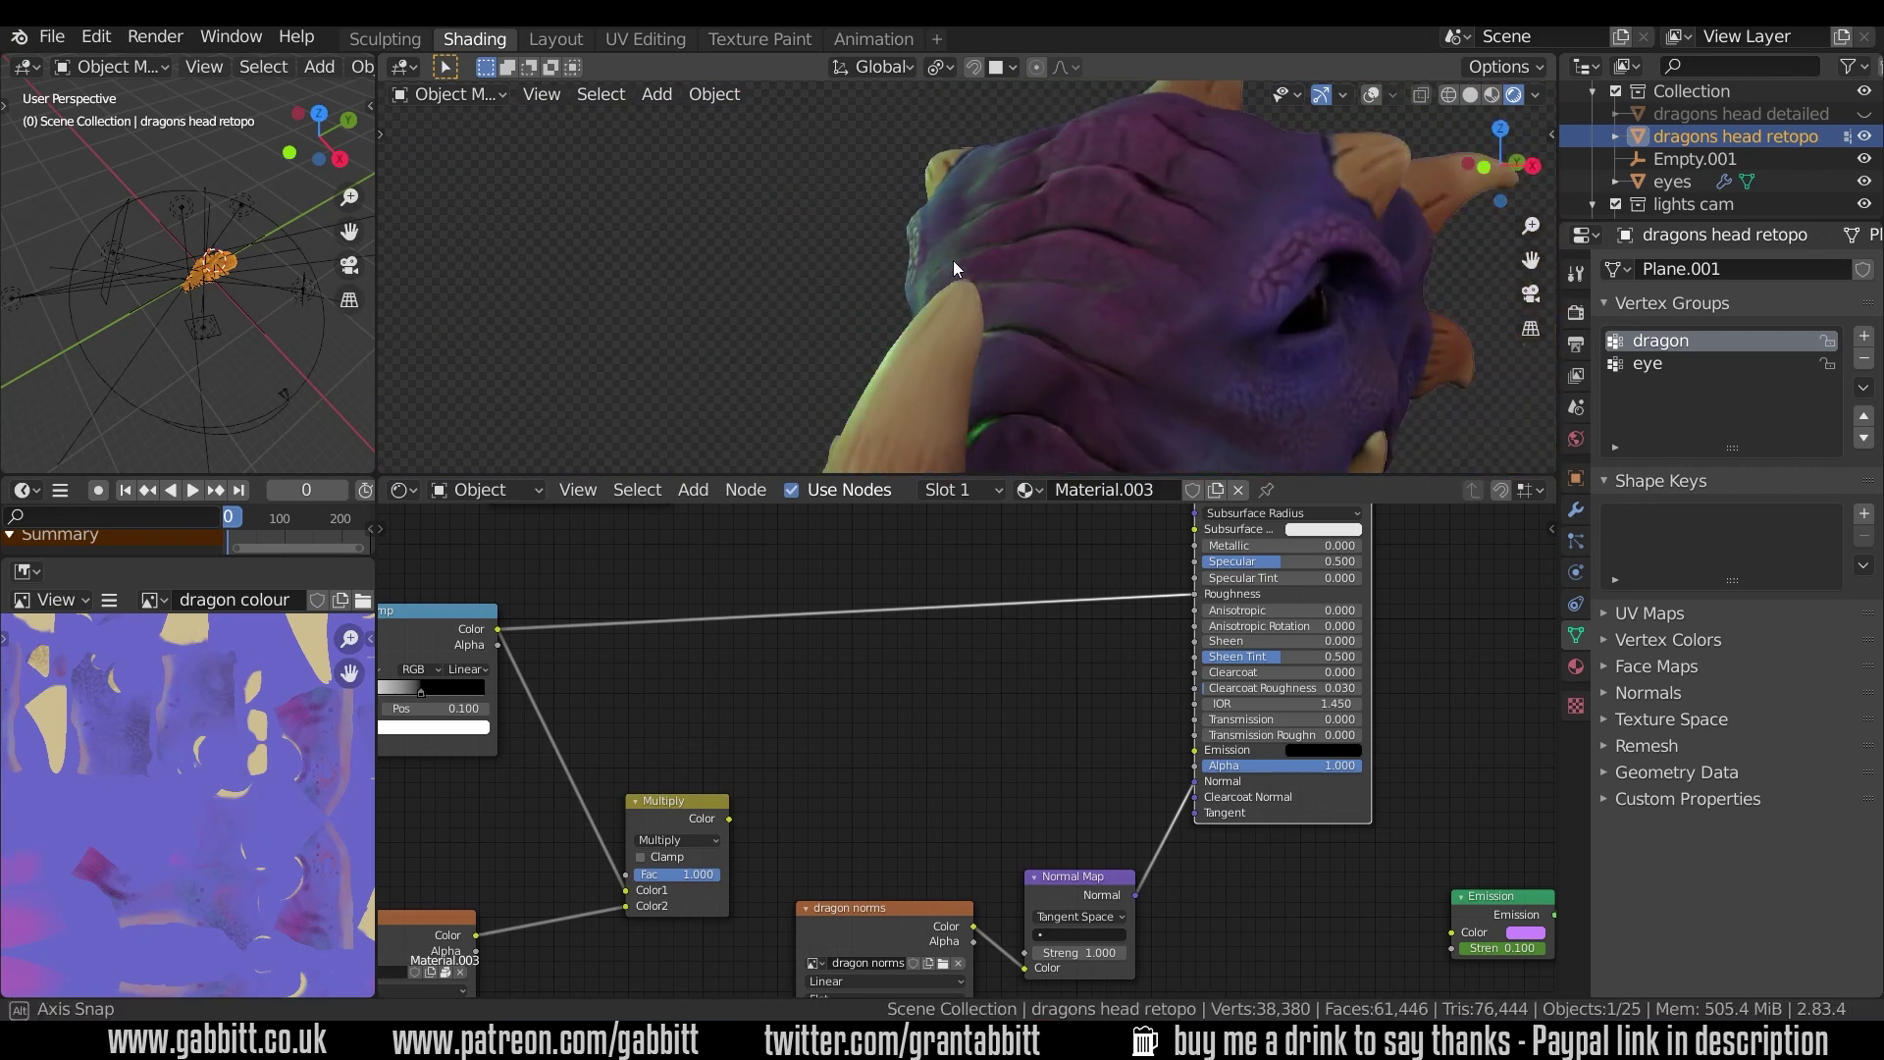
{"action": "scroll", "coordinate": [883, 261], "scroll_direction": "up", "scroll_amount": 4}
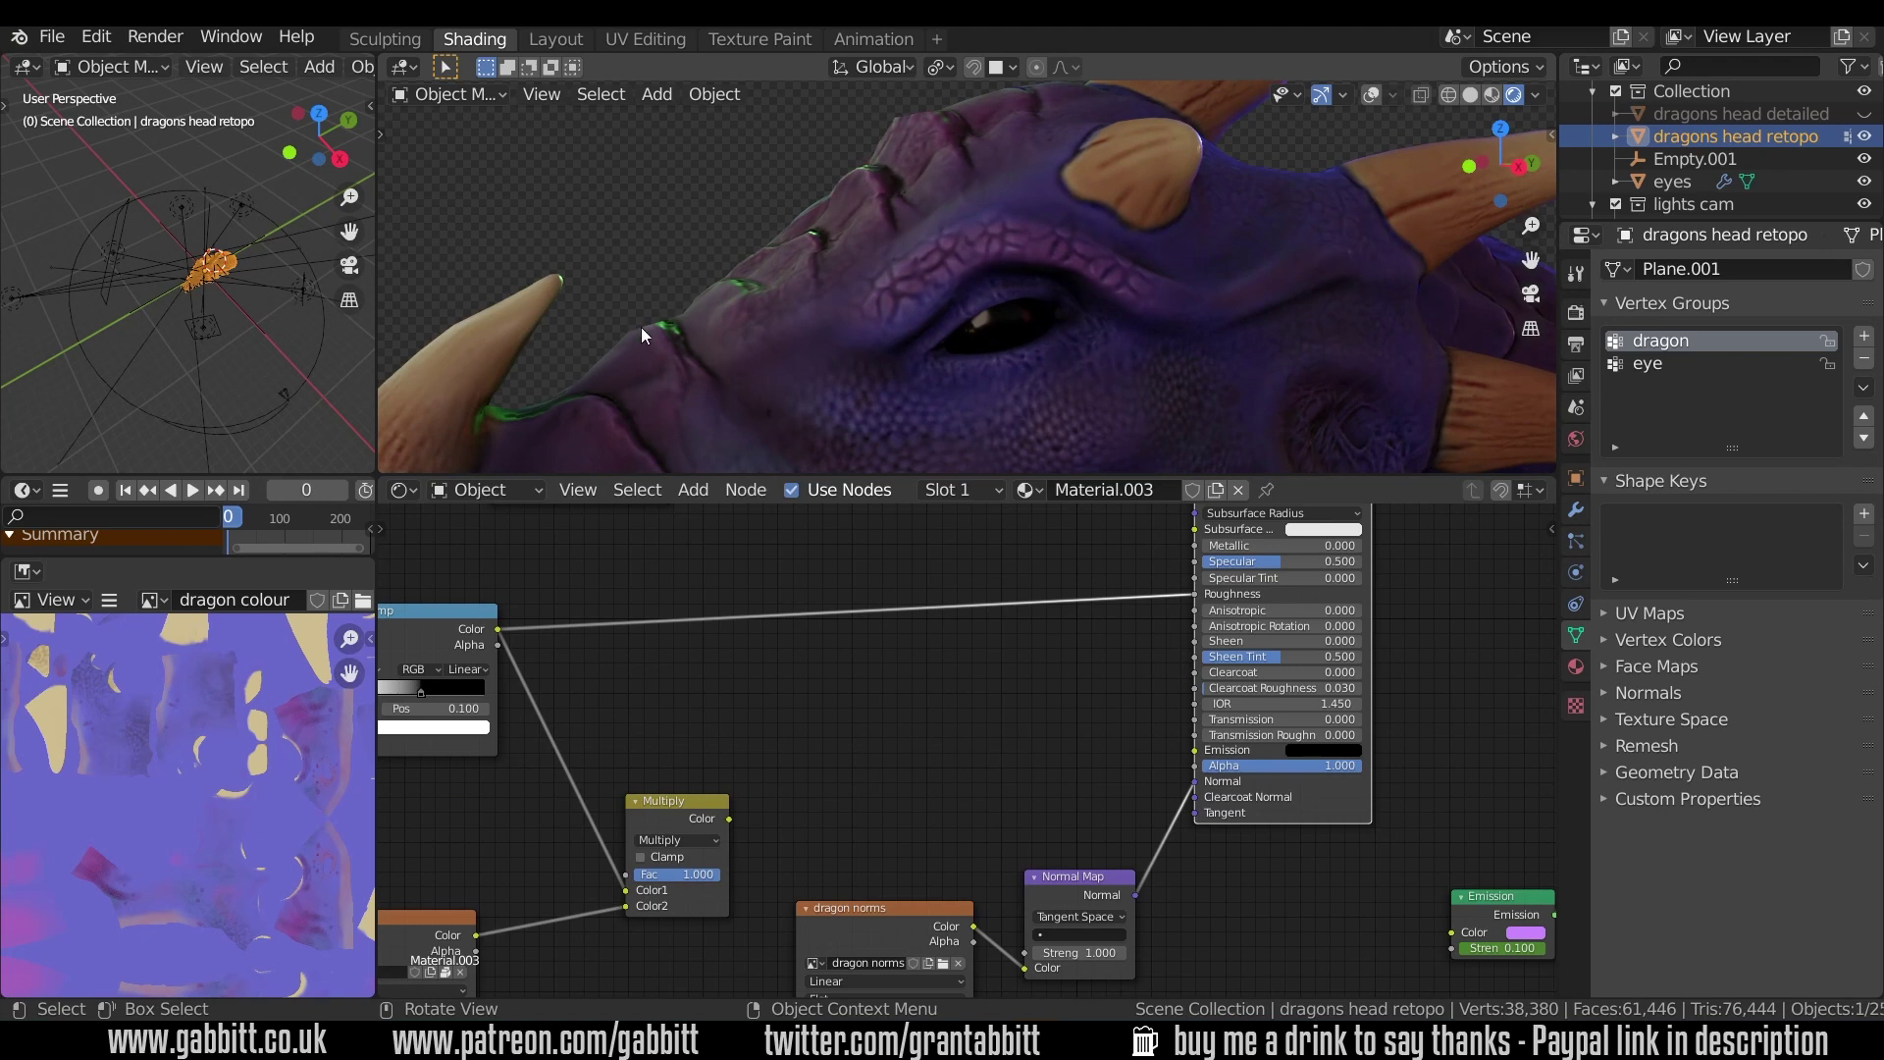
{"action": "scroll", "coordinate": [938, 626], "scroll_direction": "down", "scroll_amount": 1}
{"action": "middle_click_drag", "start_coordinate": [938, 626], "coordinate": [1065, 610]}
{"action": "middle_click_drag", "start_coordinate": [851, 684], "coordinate": [926, 604]}
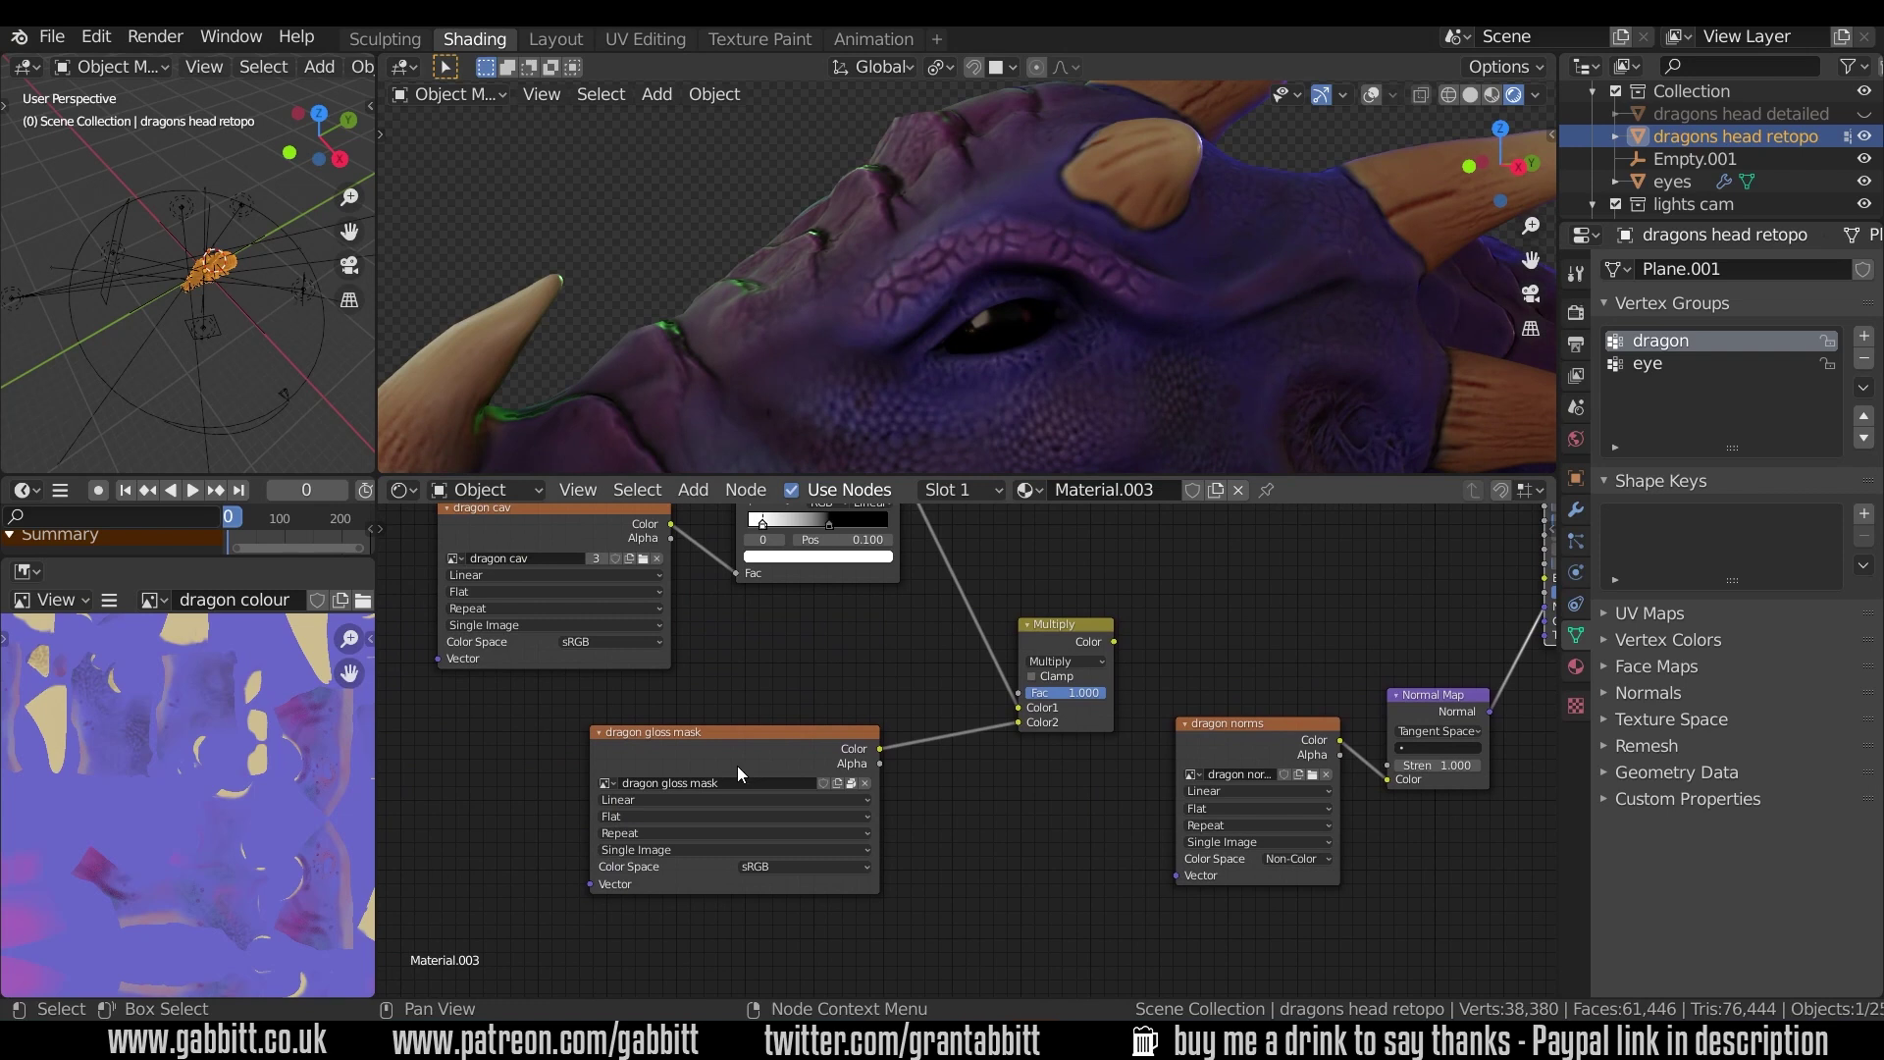
- Preview the dragon gloss mask texture on the whole dragon head
{"action": "left_click", "coordinate": [709, 739], "text": "ctrl+shift"}
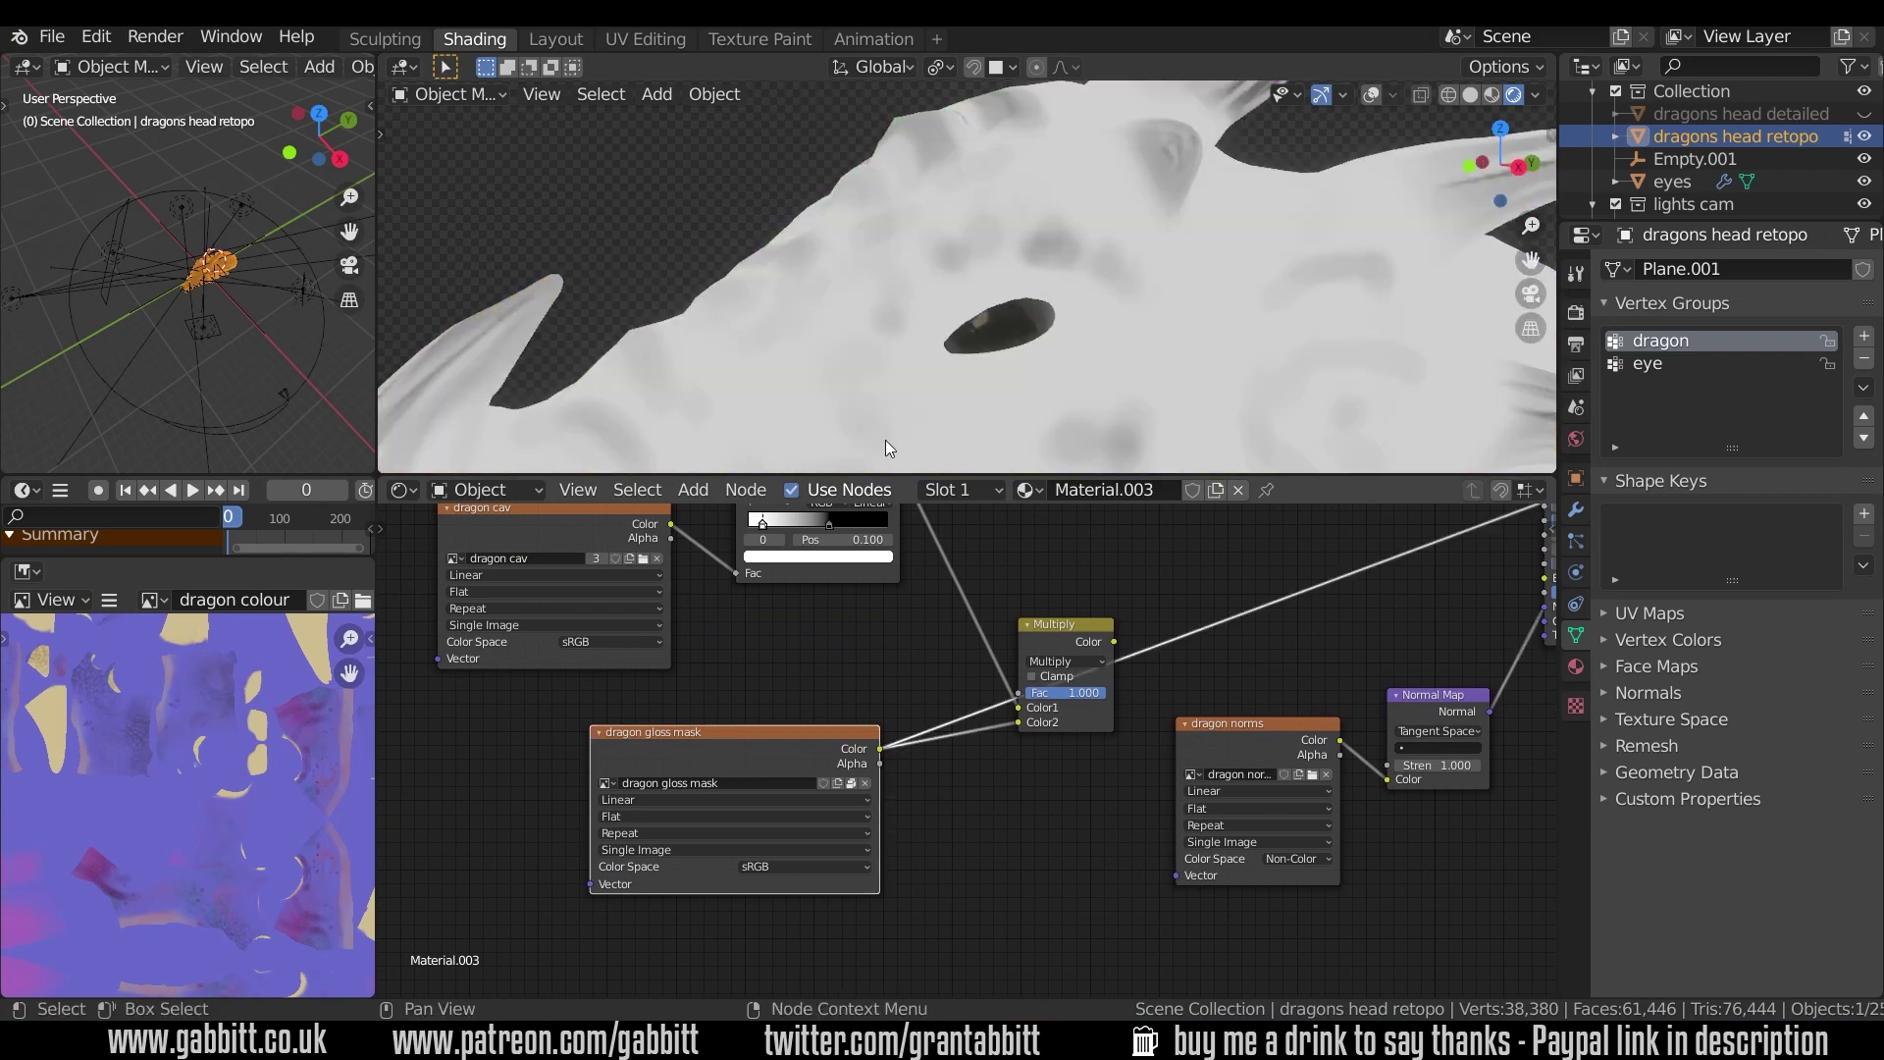
{"action": "scroll", "coordinate": [1151, 269], "scroll_direction": "down", "scroll_amount": 8}
{"action": "middle_click_drag", "start_coordinate": [1150, 277], "coordinate": [1079, 306]}
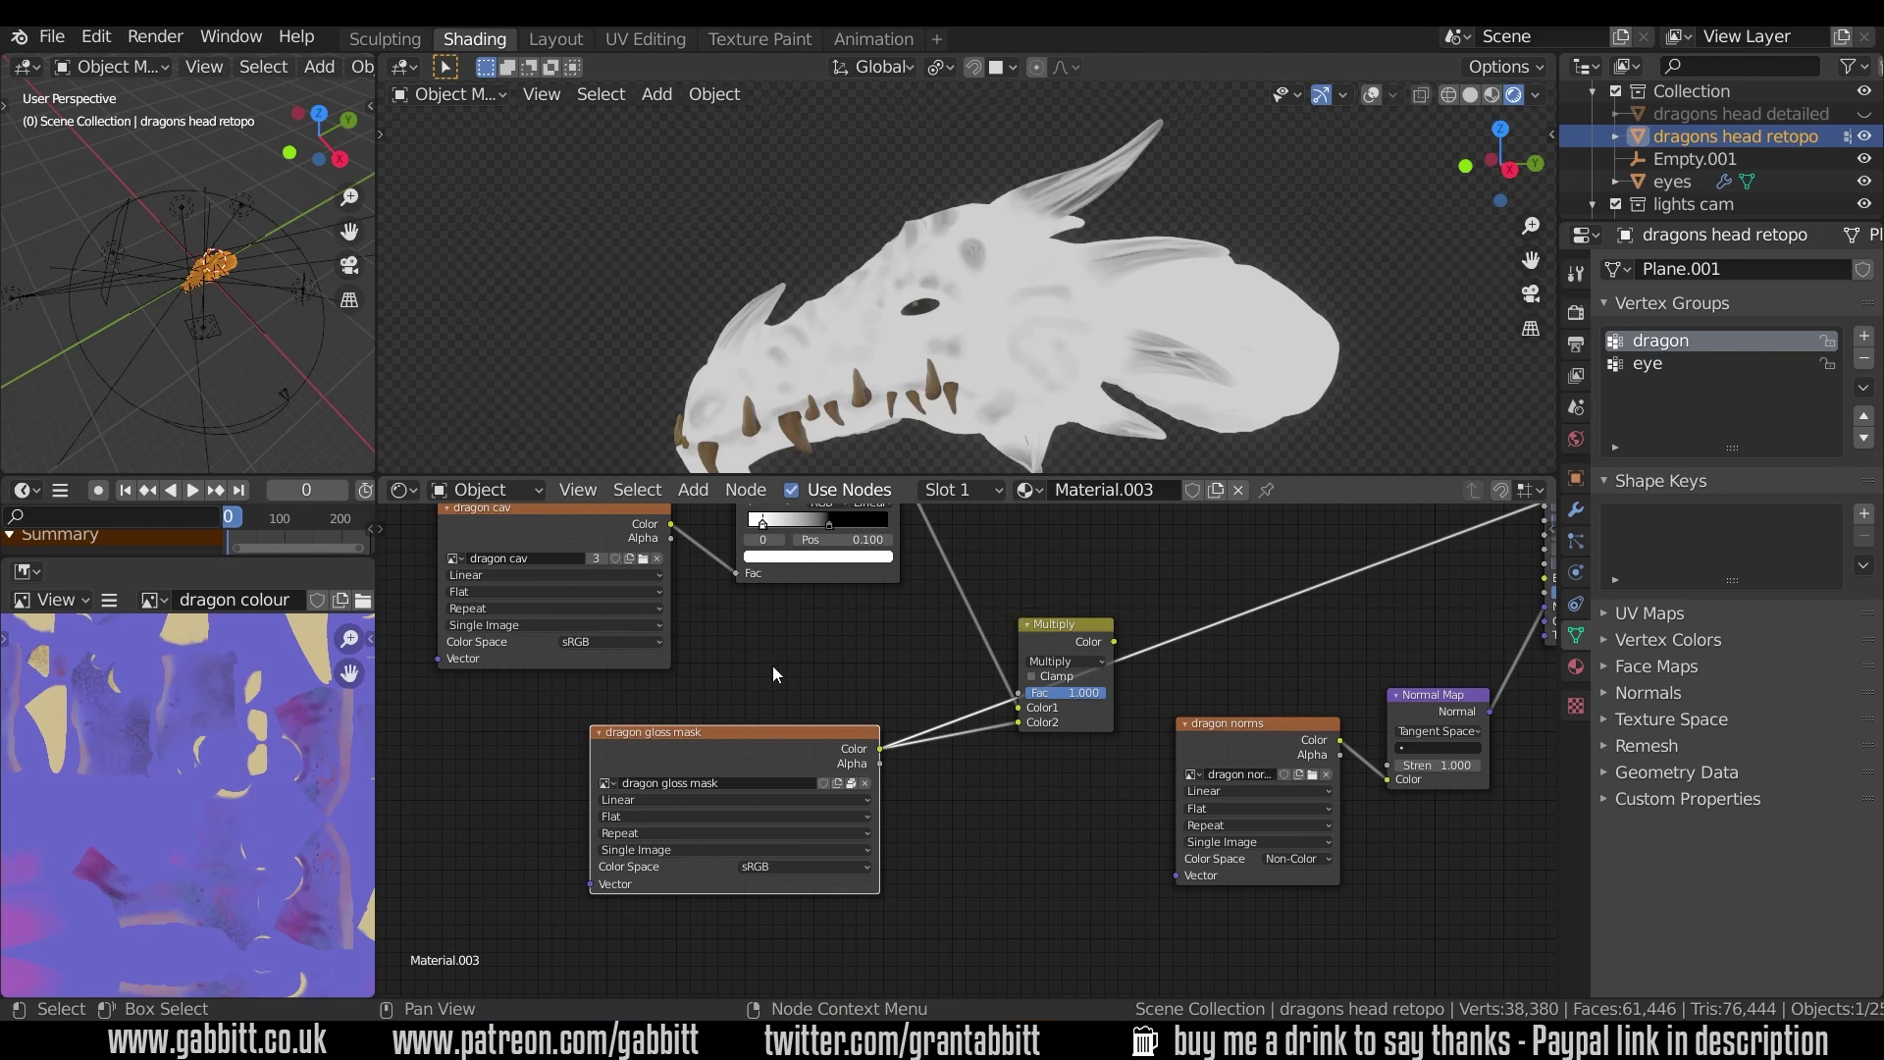
- Orbit the head from front and side, then preview the Multiply node's grey gloss-and-cavity mask
{"action": "middle_click_drag", "start_coordinate": [883, 422], "coordinate": [959, 244]}
{"action": "middle_click_drag", "start_coordinate": [920, 322], "coordinate": [1015, 309]}
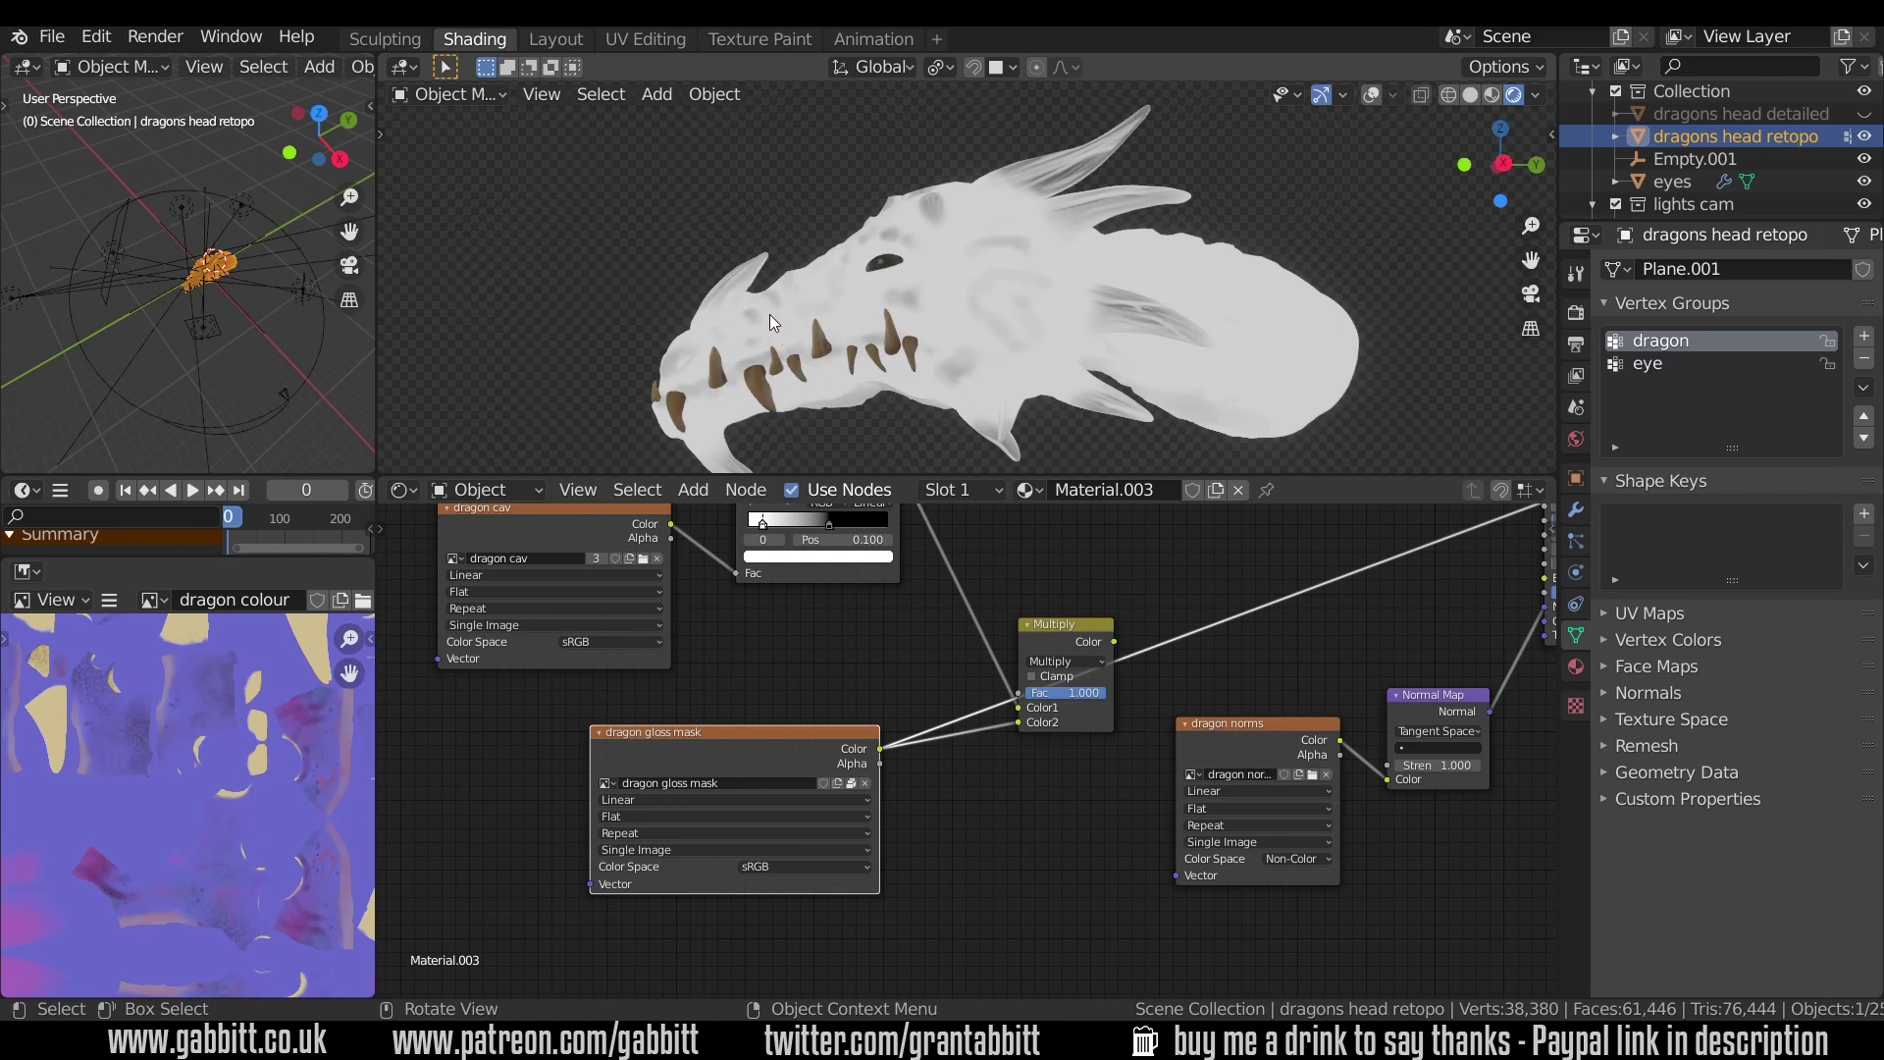
{"action": "middle_click_drag", "start_coordinate": [847, 286], "coordinate": [877, 275]}
{"action": "middle_click_drag", "start_coordinate": [1011, 249], "coordinate": [1109, 163]}
{"action": "middle_click_drag", "start_coordinate": [1182, 389], "coordinate": [1236, 304]}
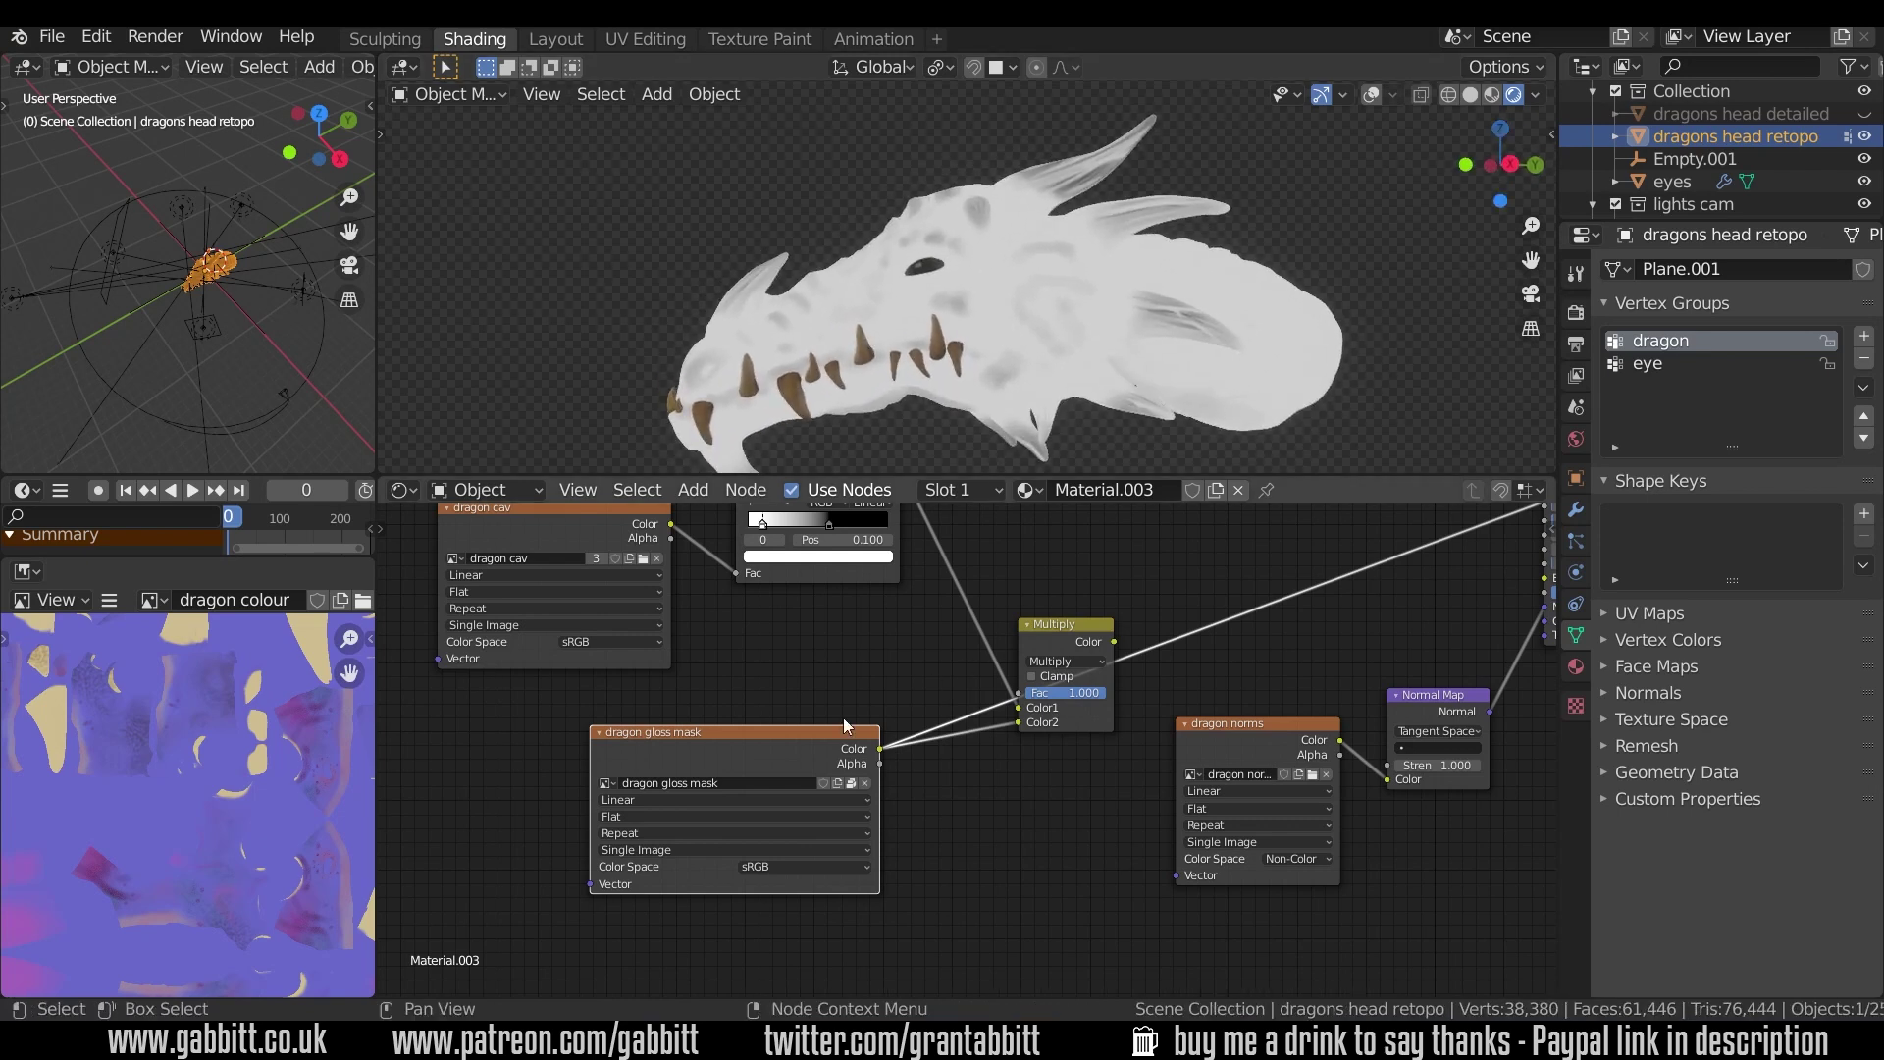
{"action": "left_click", "coordinate": [1075, 621], "text": "ctrl+shift"}
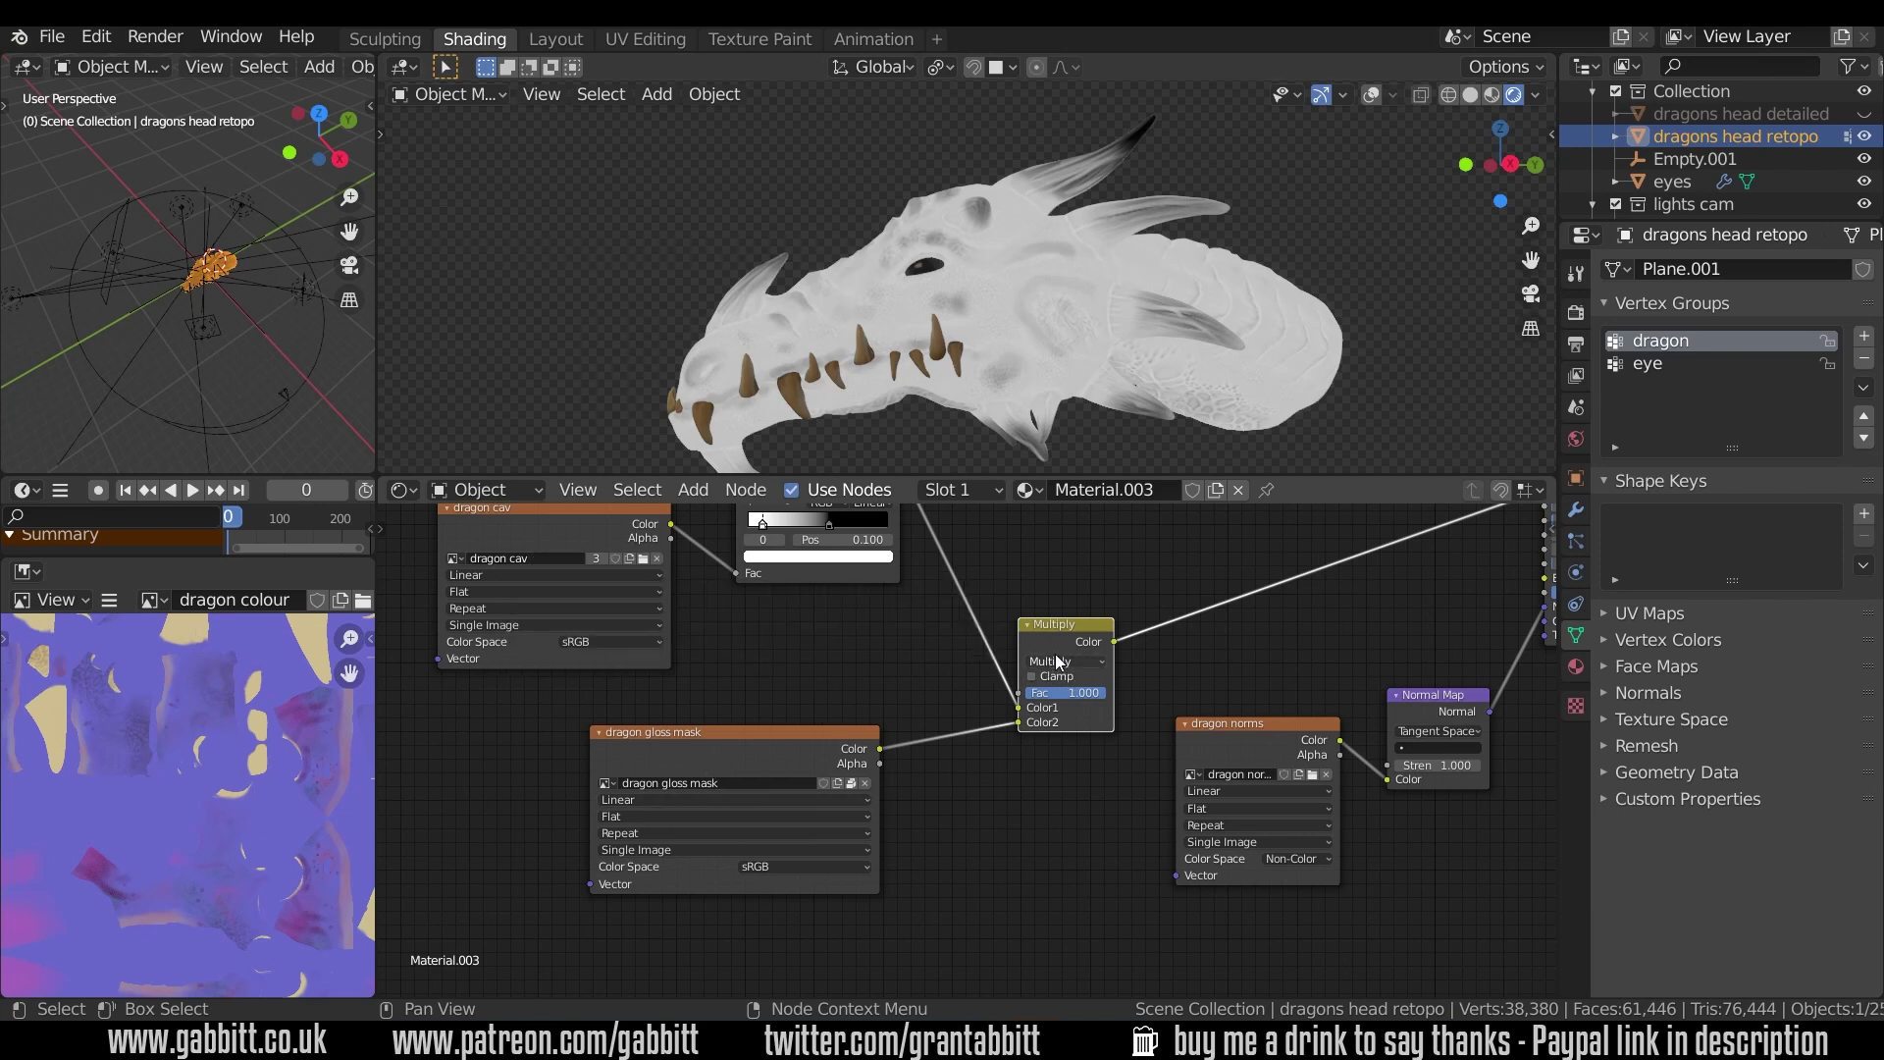
- Restore the purple material and feed the Mix Shader into the Material Output Surface
{"action": "middle_click_drag", "start_coordinate": [1245, 622], "coordinate": [941, 760]}
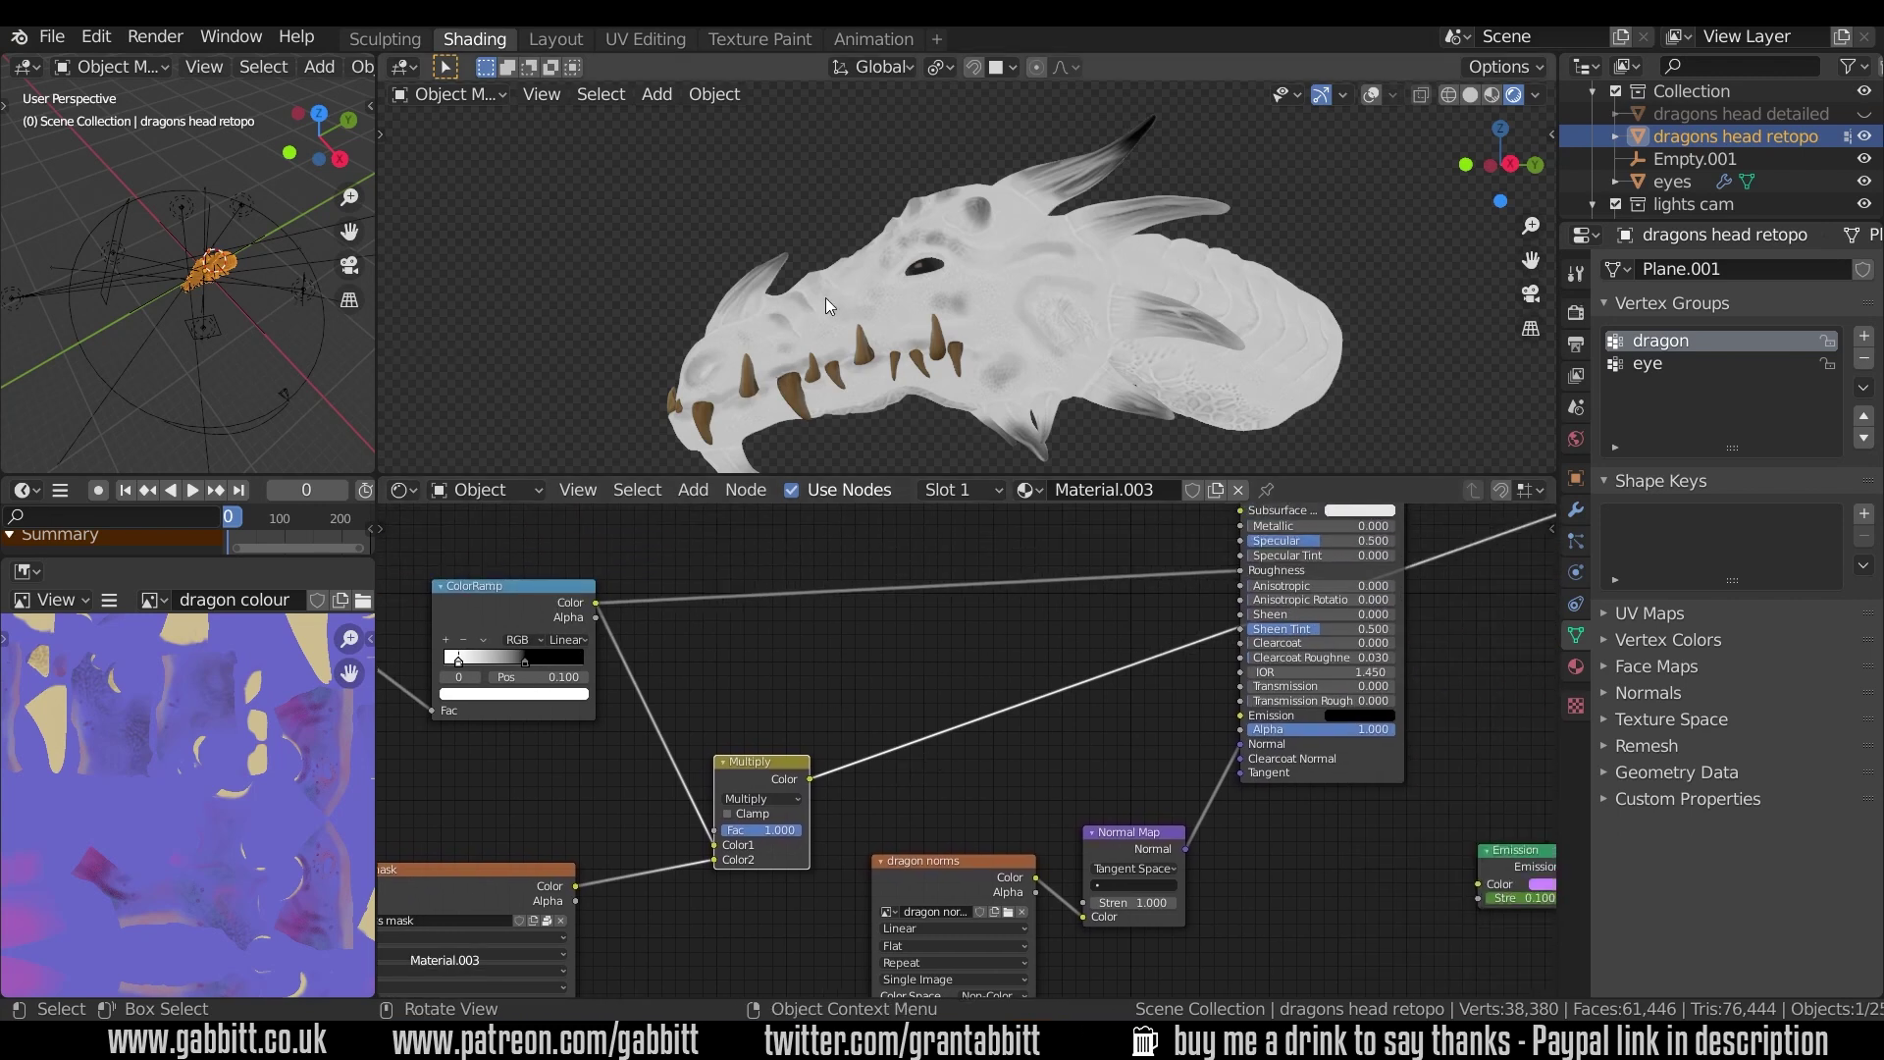
{"action": "key", "text": "ctrl+z"}
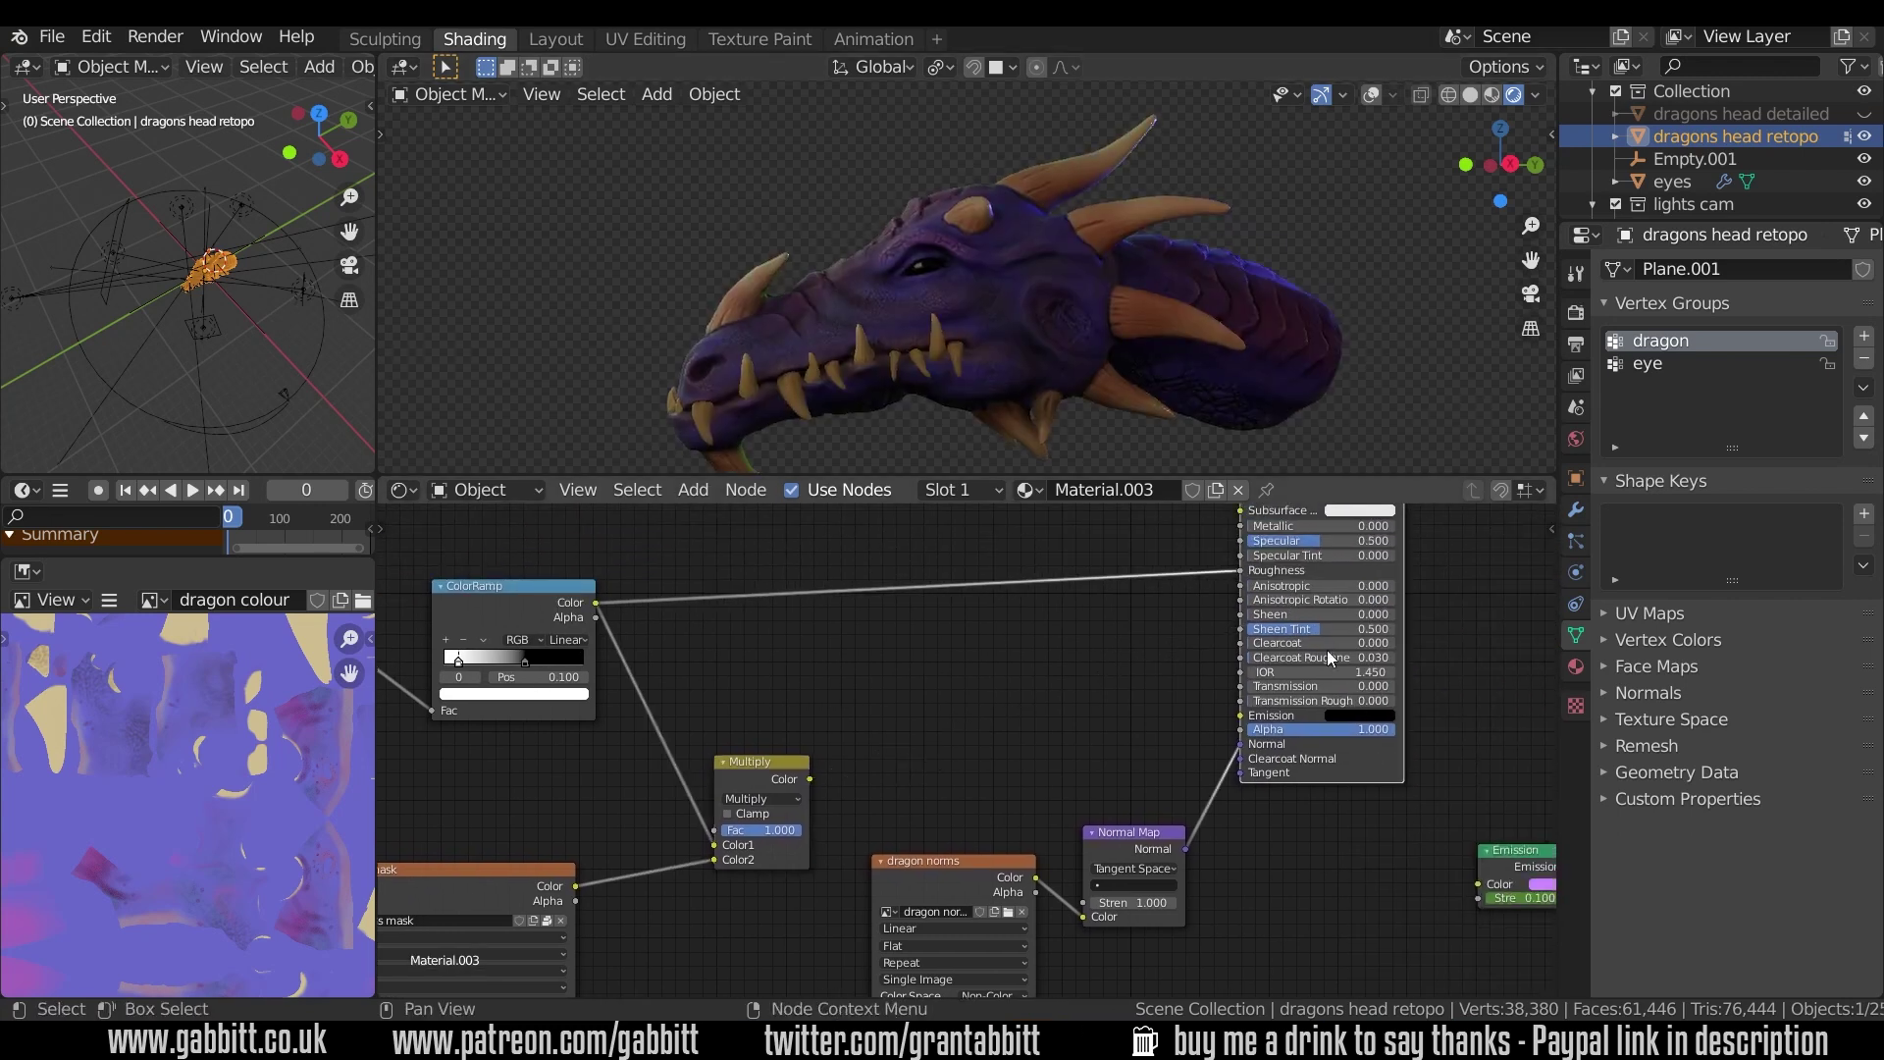
{"action": "middle_click_drag", "start_coordinate": [1087, 332], "coordinate": [1158, 304]}
{"action": "scroll", "coordinate": [1389, 700], "scroll_direction": "down", "scroll_amount": 3}
{"action": "middle_click_drag", "start_coordinate": [1389, 701], "coordinate": [1222, 807]}
{"action": "scroll", "coordinate": [1266, 730], "scroll_direction": "up", "scroll_amount": 1}
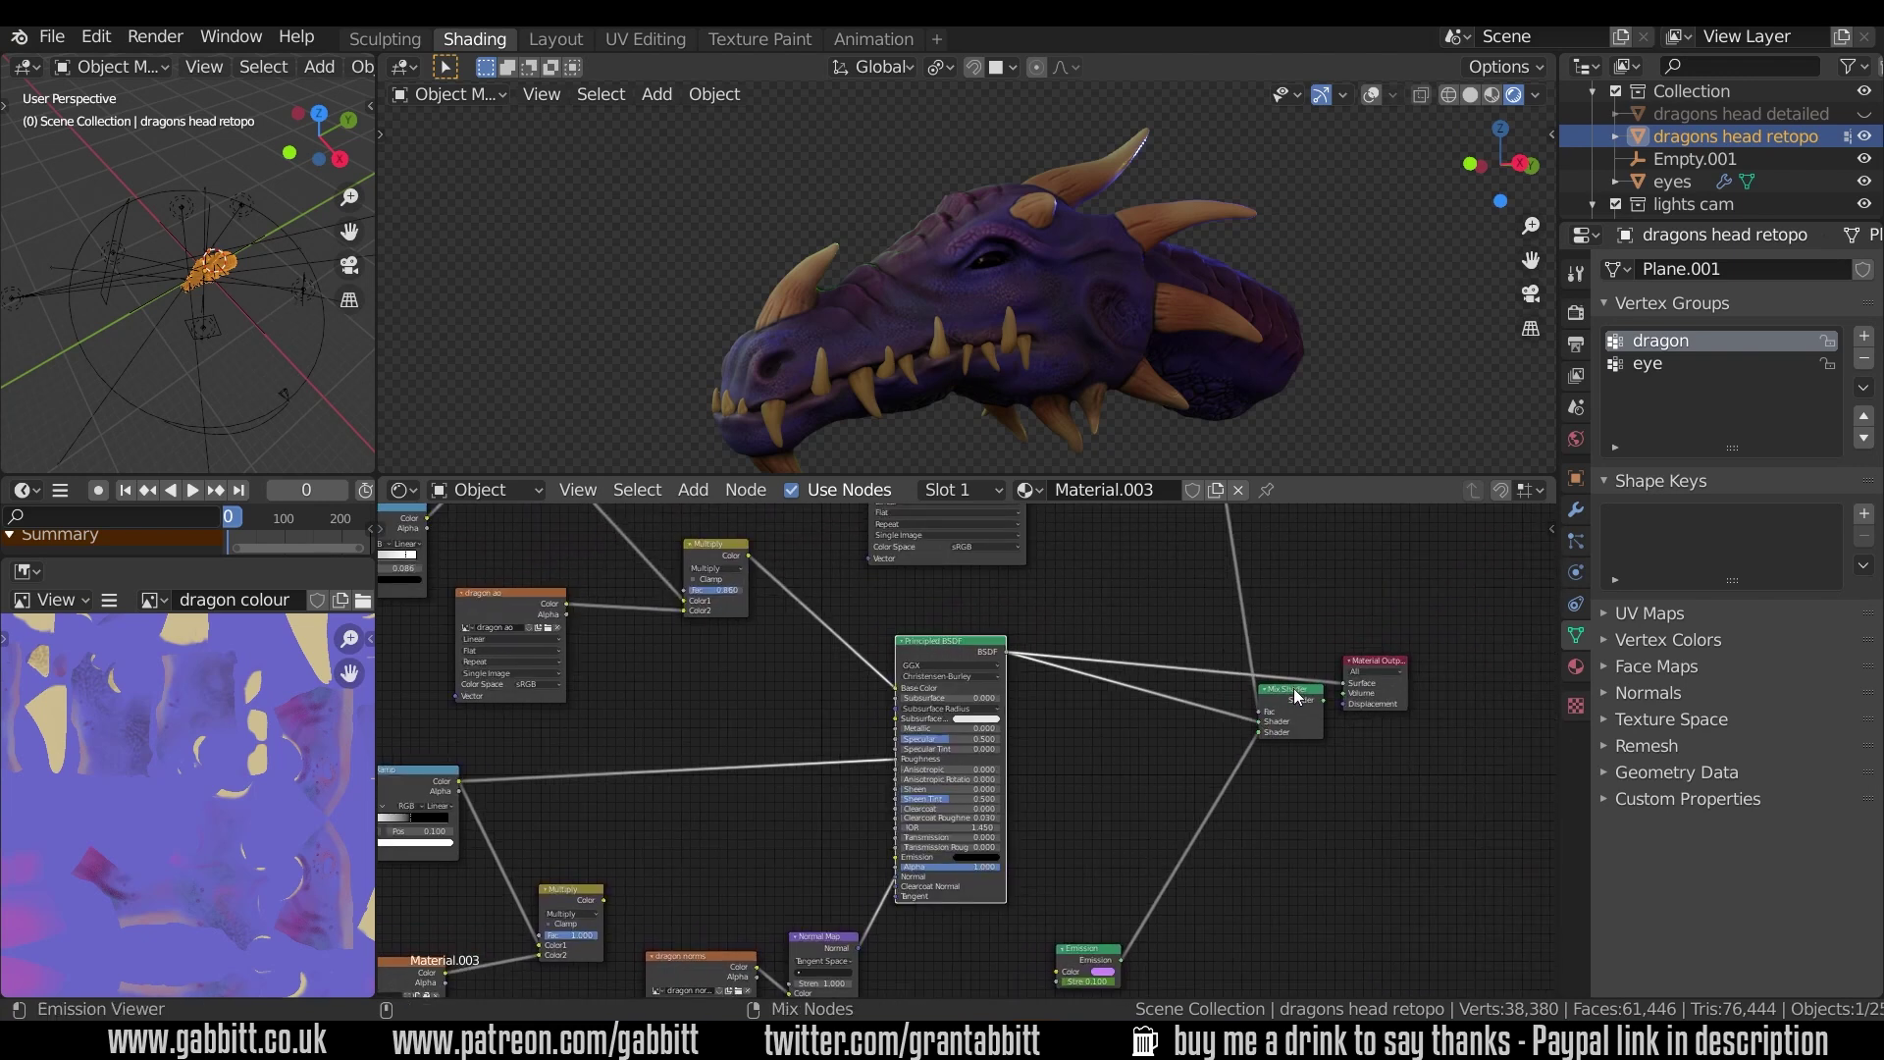
{"action": "left_click", "coordinate": [1294, 689], "text": "ctrl+shift"}
- Move the Emission node up into place above the Principled BSDF
{"action": "middle_click_drag", "start_coordinate": [1160, 756], "coordinate": [1093, 695]}
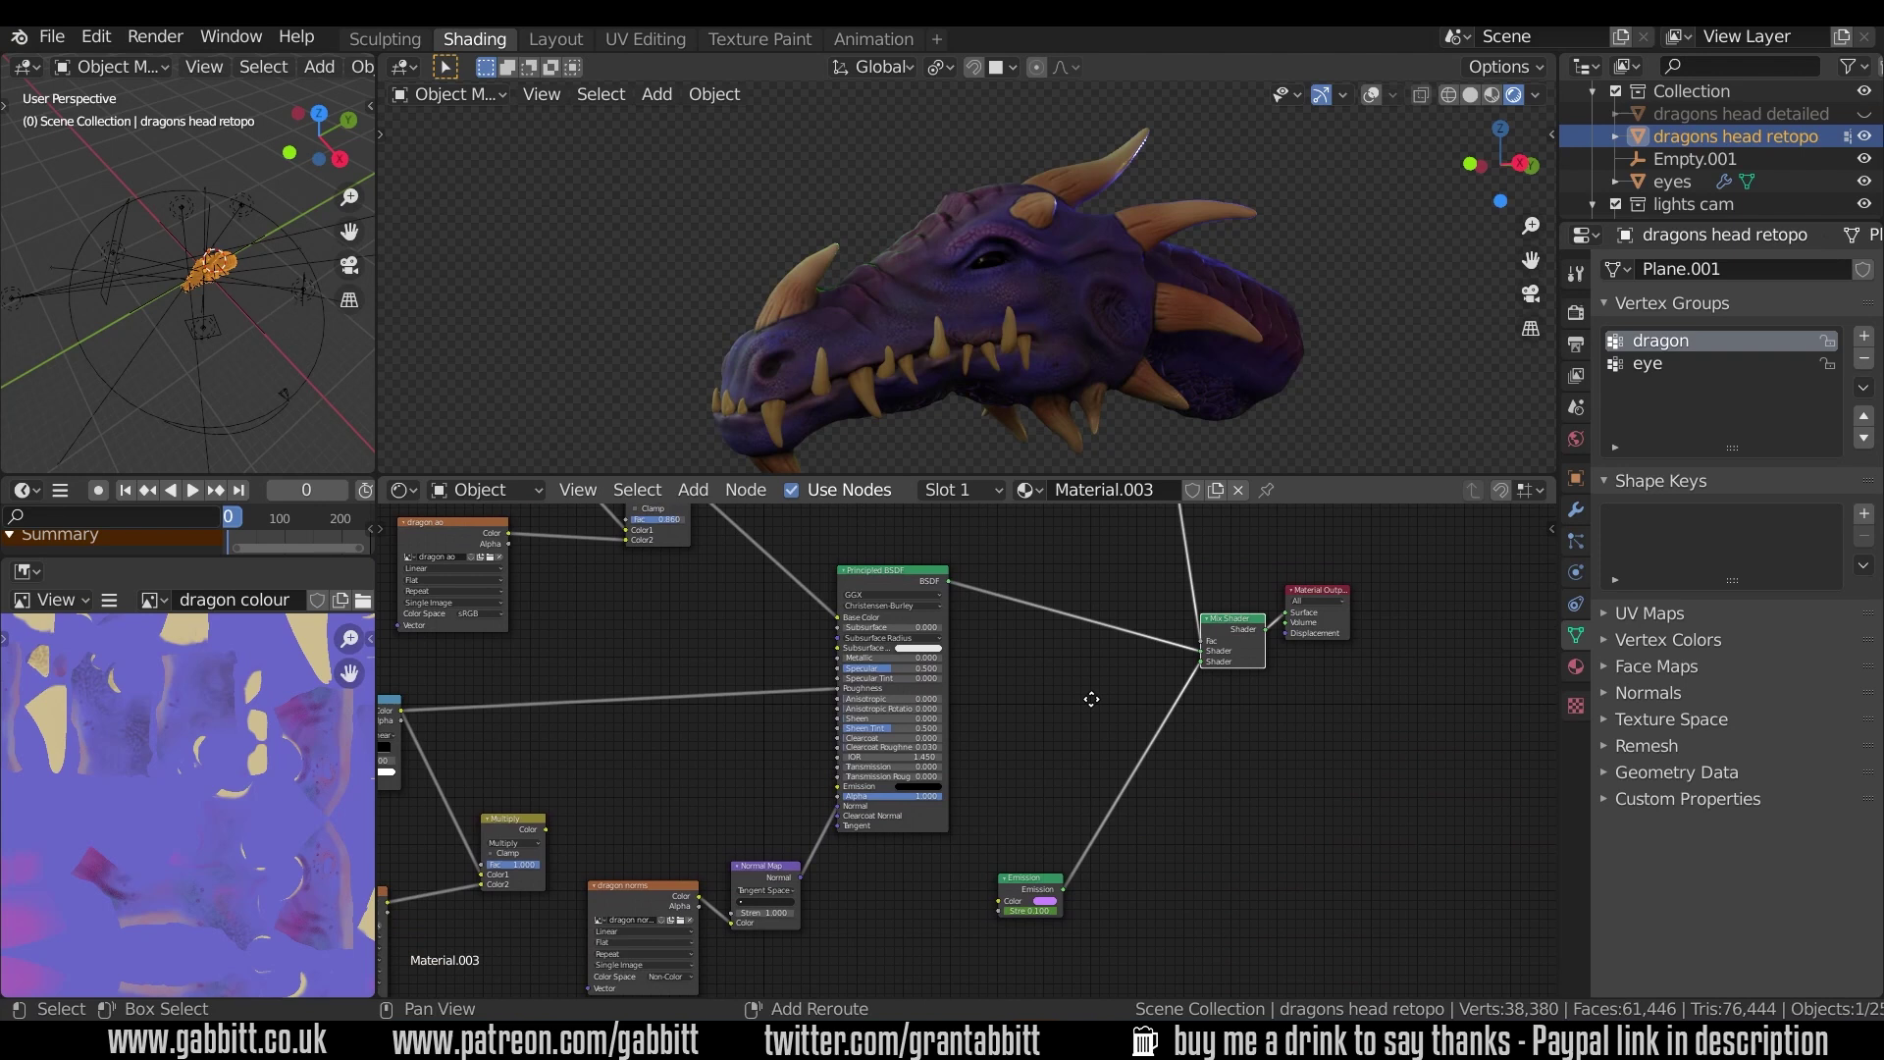
{"action": "left_click_drag", "start_coordinate": [1028, 878], "coordinate": [1061, 670]}
{"action": "scroll", "coordinate": [794, 547], "scroll_direction": "down", "scroll_amount": 1}
{"action": "scroll", "coordinate": [794, 546], "scroll_direction": "up", "scroll_amount": 5, "text": "shift"}
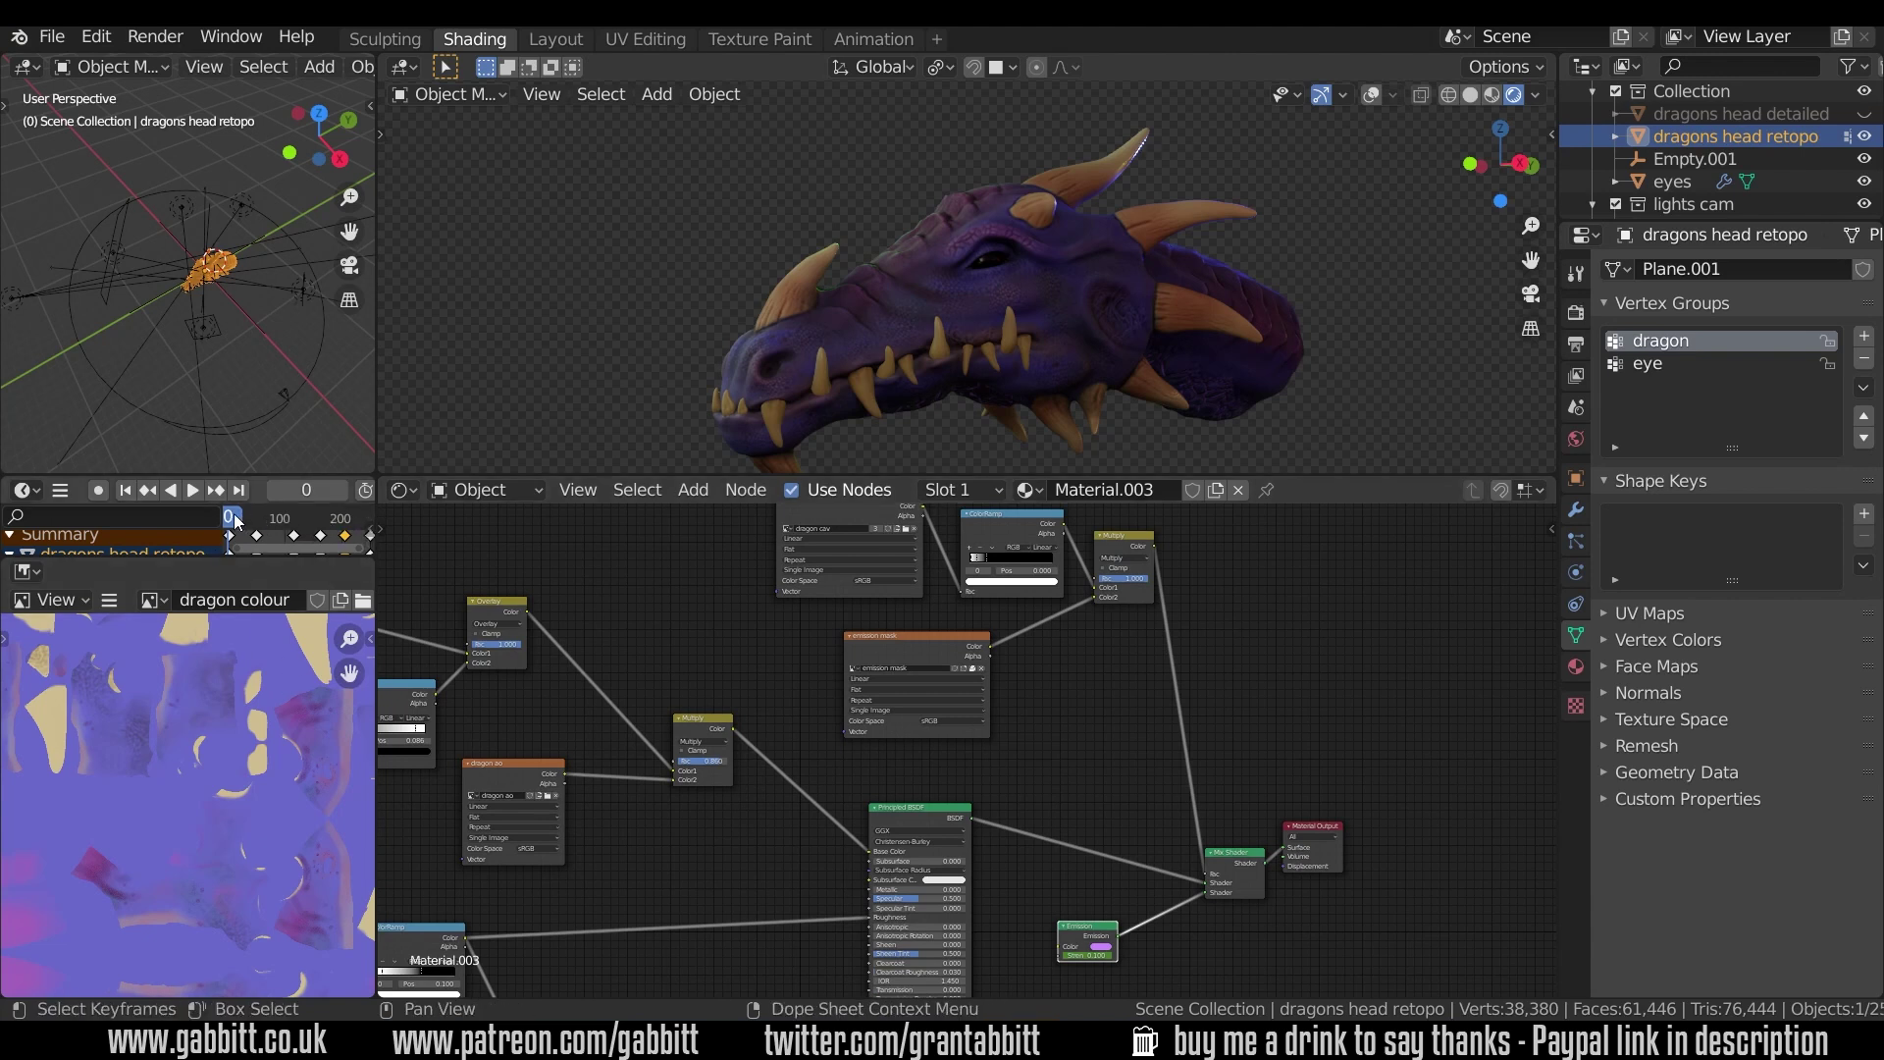
- Play the animation and stop at frame 52 to check the glow
{"action": "key", "text": "space"}
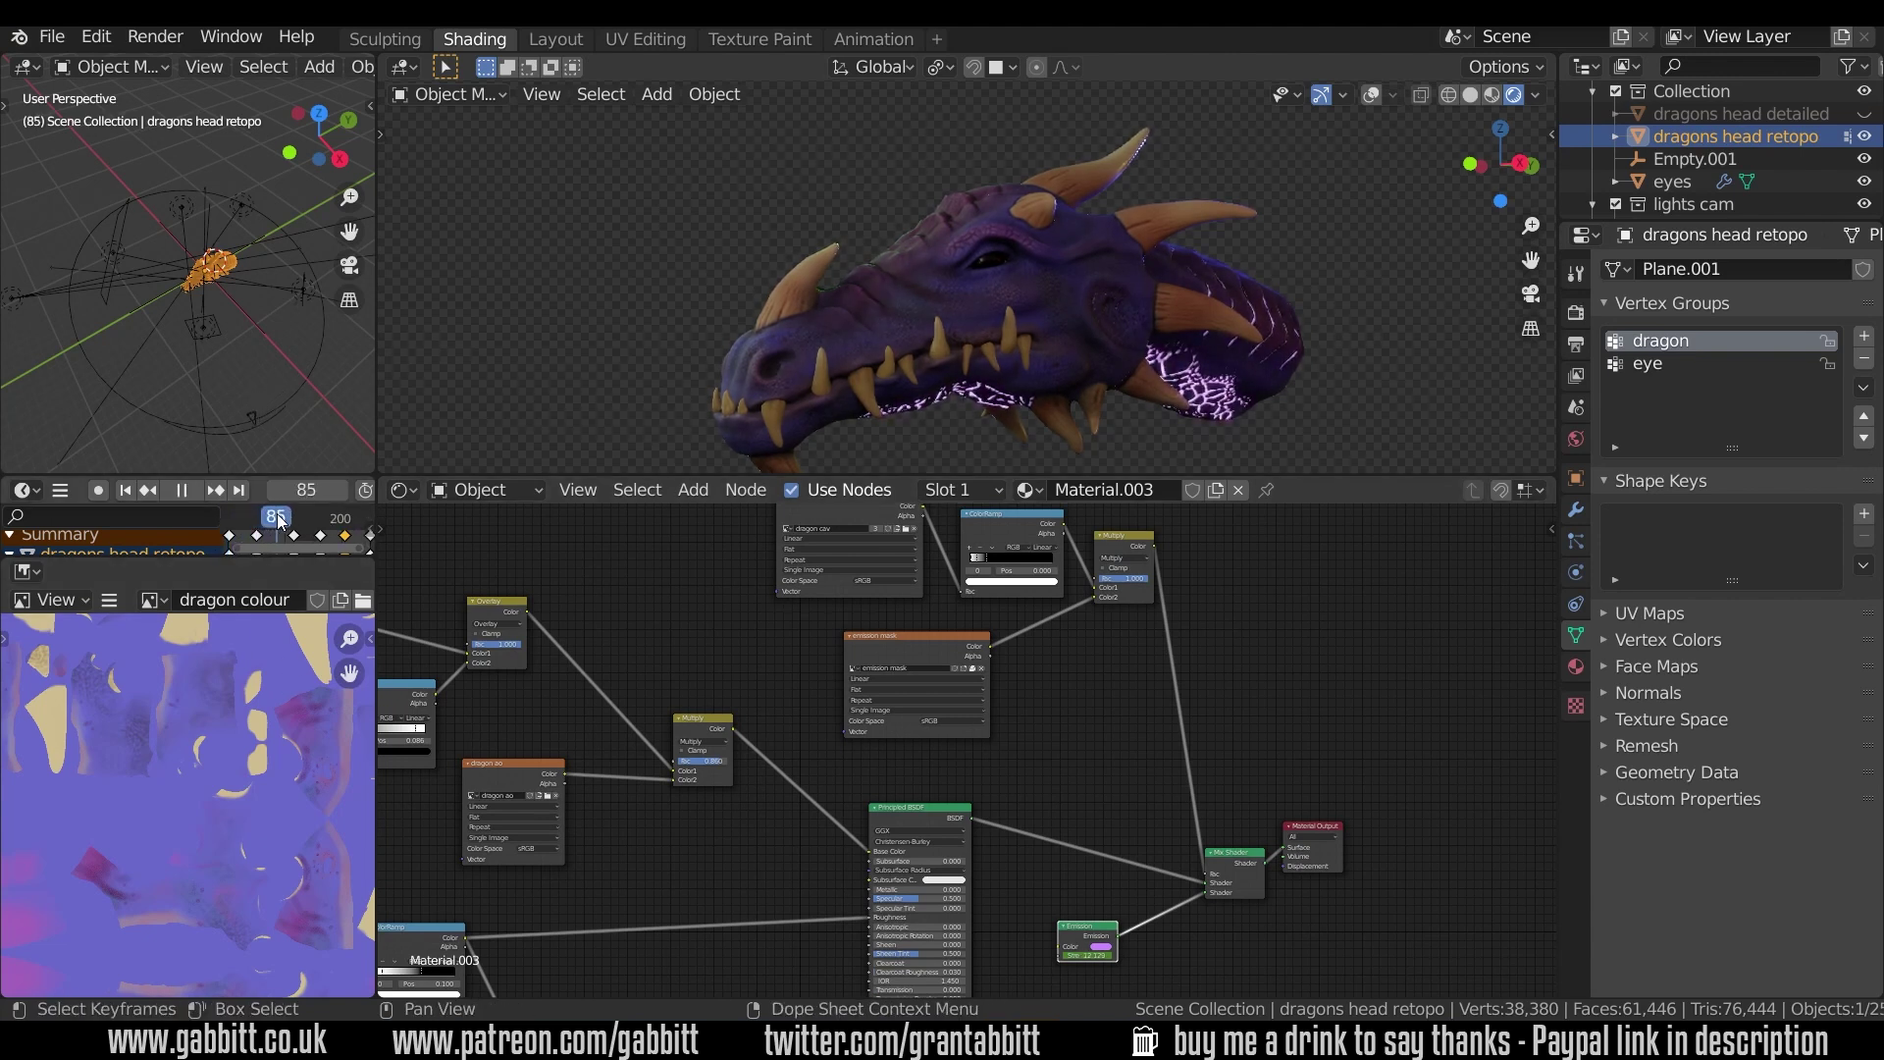
{"action": "mouse_move", "coordinate": [279, 520]}
{"action": "left_mouse_down"}
{"action": "mouse_move", "coordinate": [334, 522]}
{"action": "mouse_move", "coordinate": [253, 530]}
{"action": "left_mouse_up"}
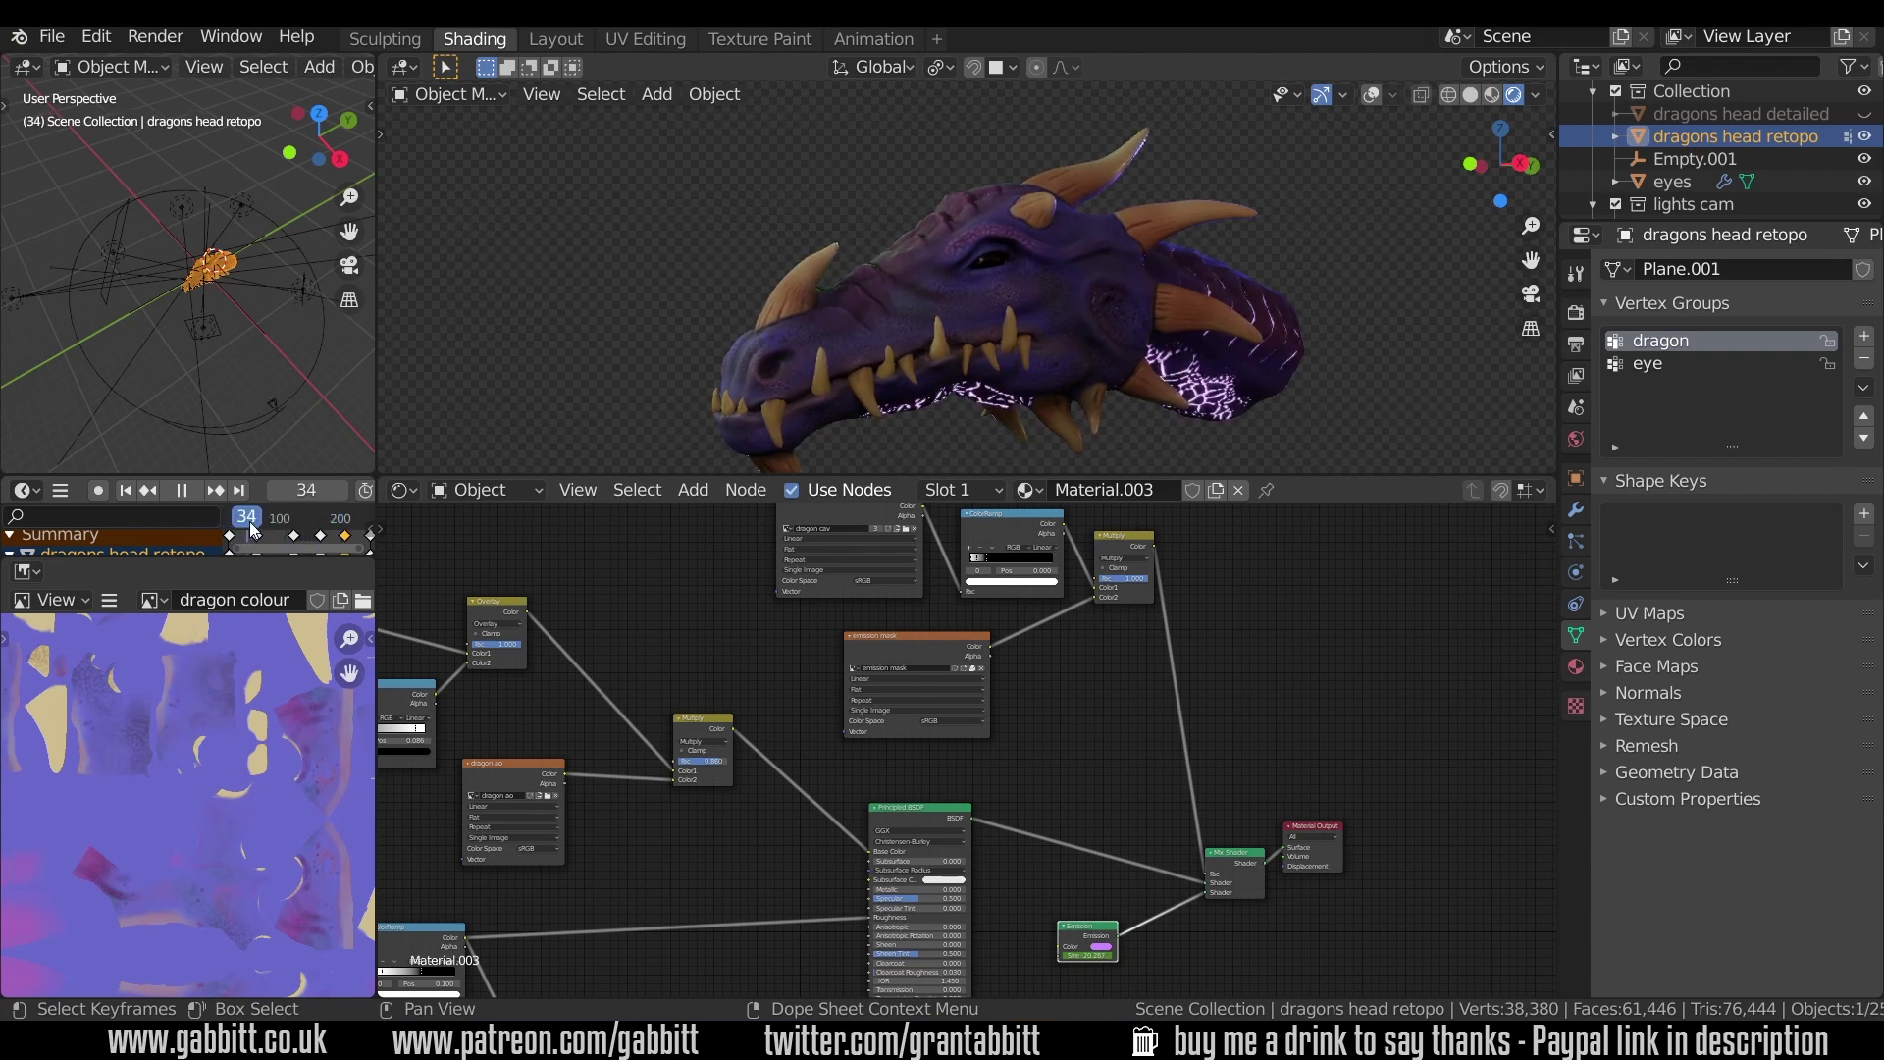
{"action": "key", "text": "space"}
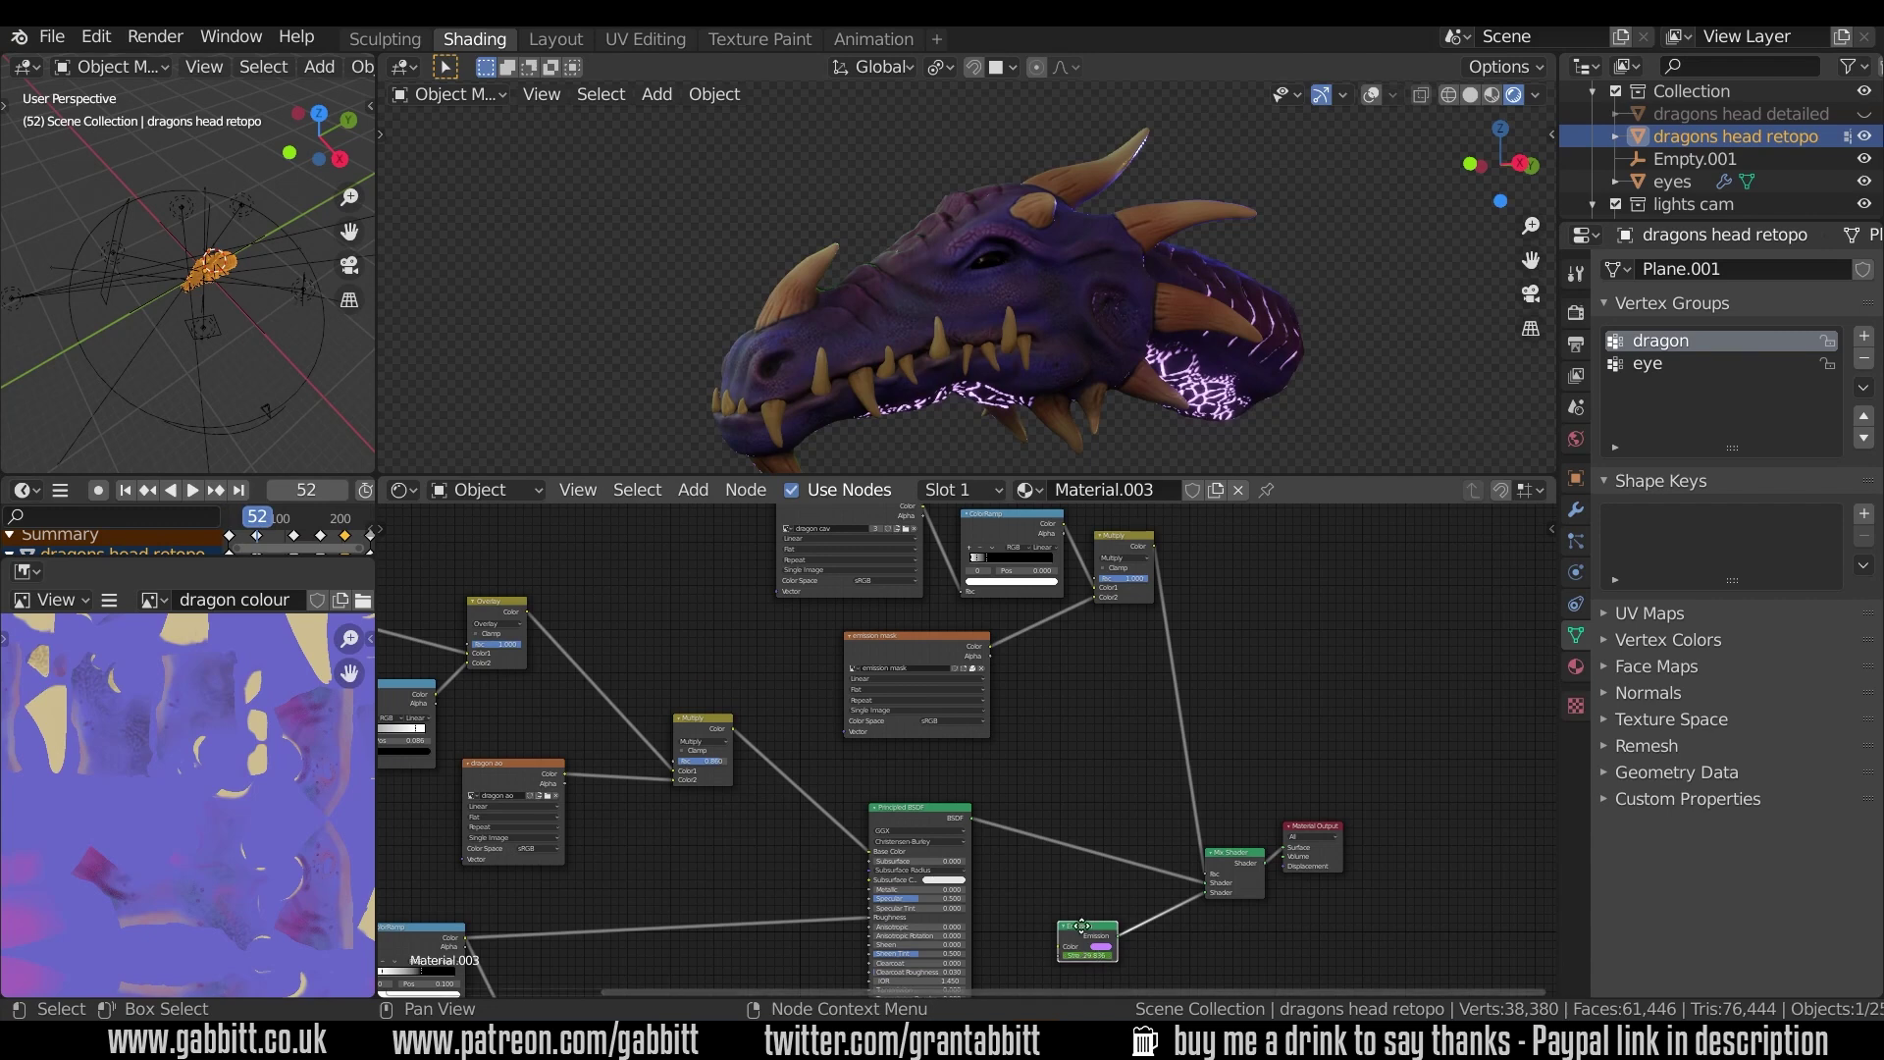
- Keyframe Emission strength 29.836 on frame 52, then scrub to frame 142 to confirm the fade
{"action": "middle_click_drag", "start_coordinate": [1080, 925], "coordinate": [1042, 790]}
{"action": "scroll", "coordinate": [1038, 787], "scroll_direction": "up", "scroll_amount": 6}
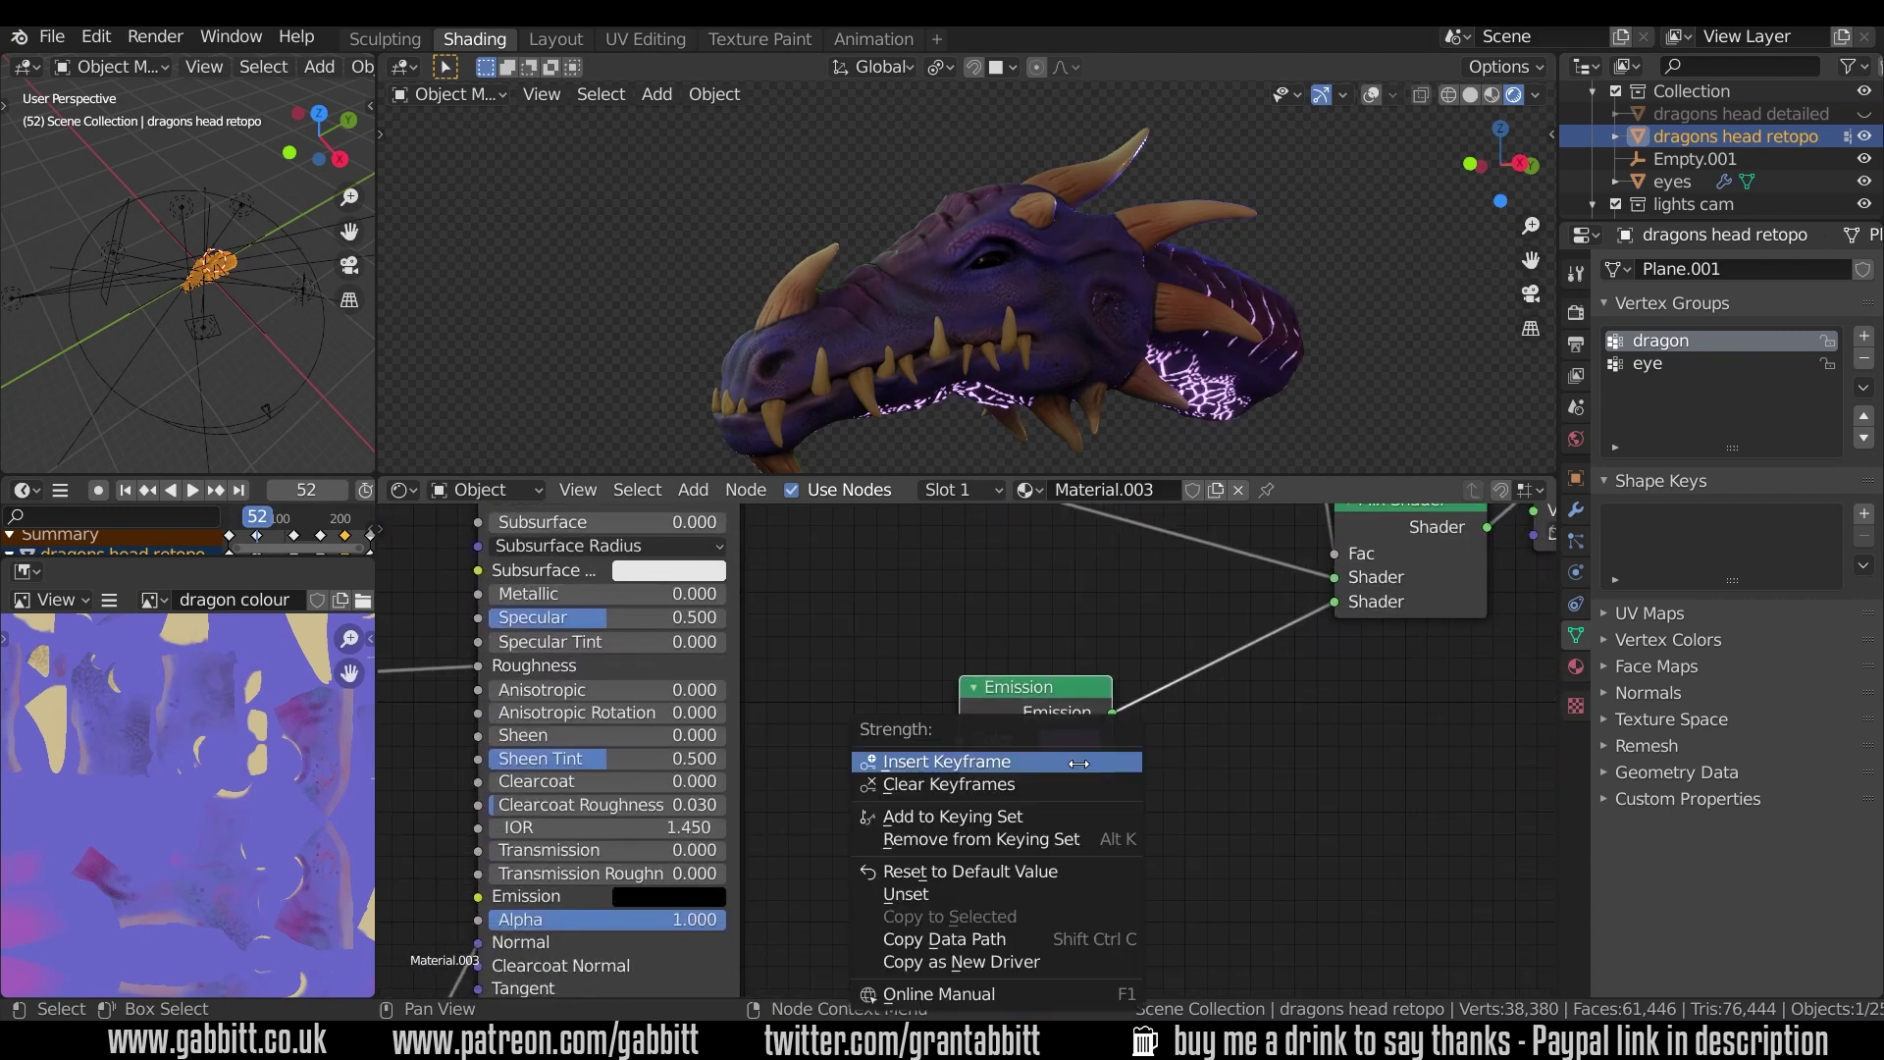
{"action": "left_click", "coordinate": [1079, 763]}
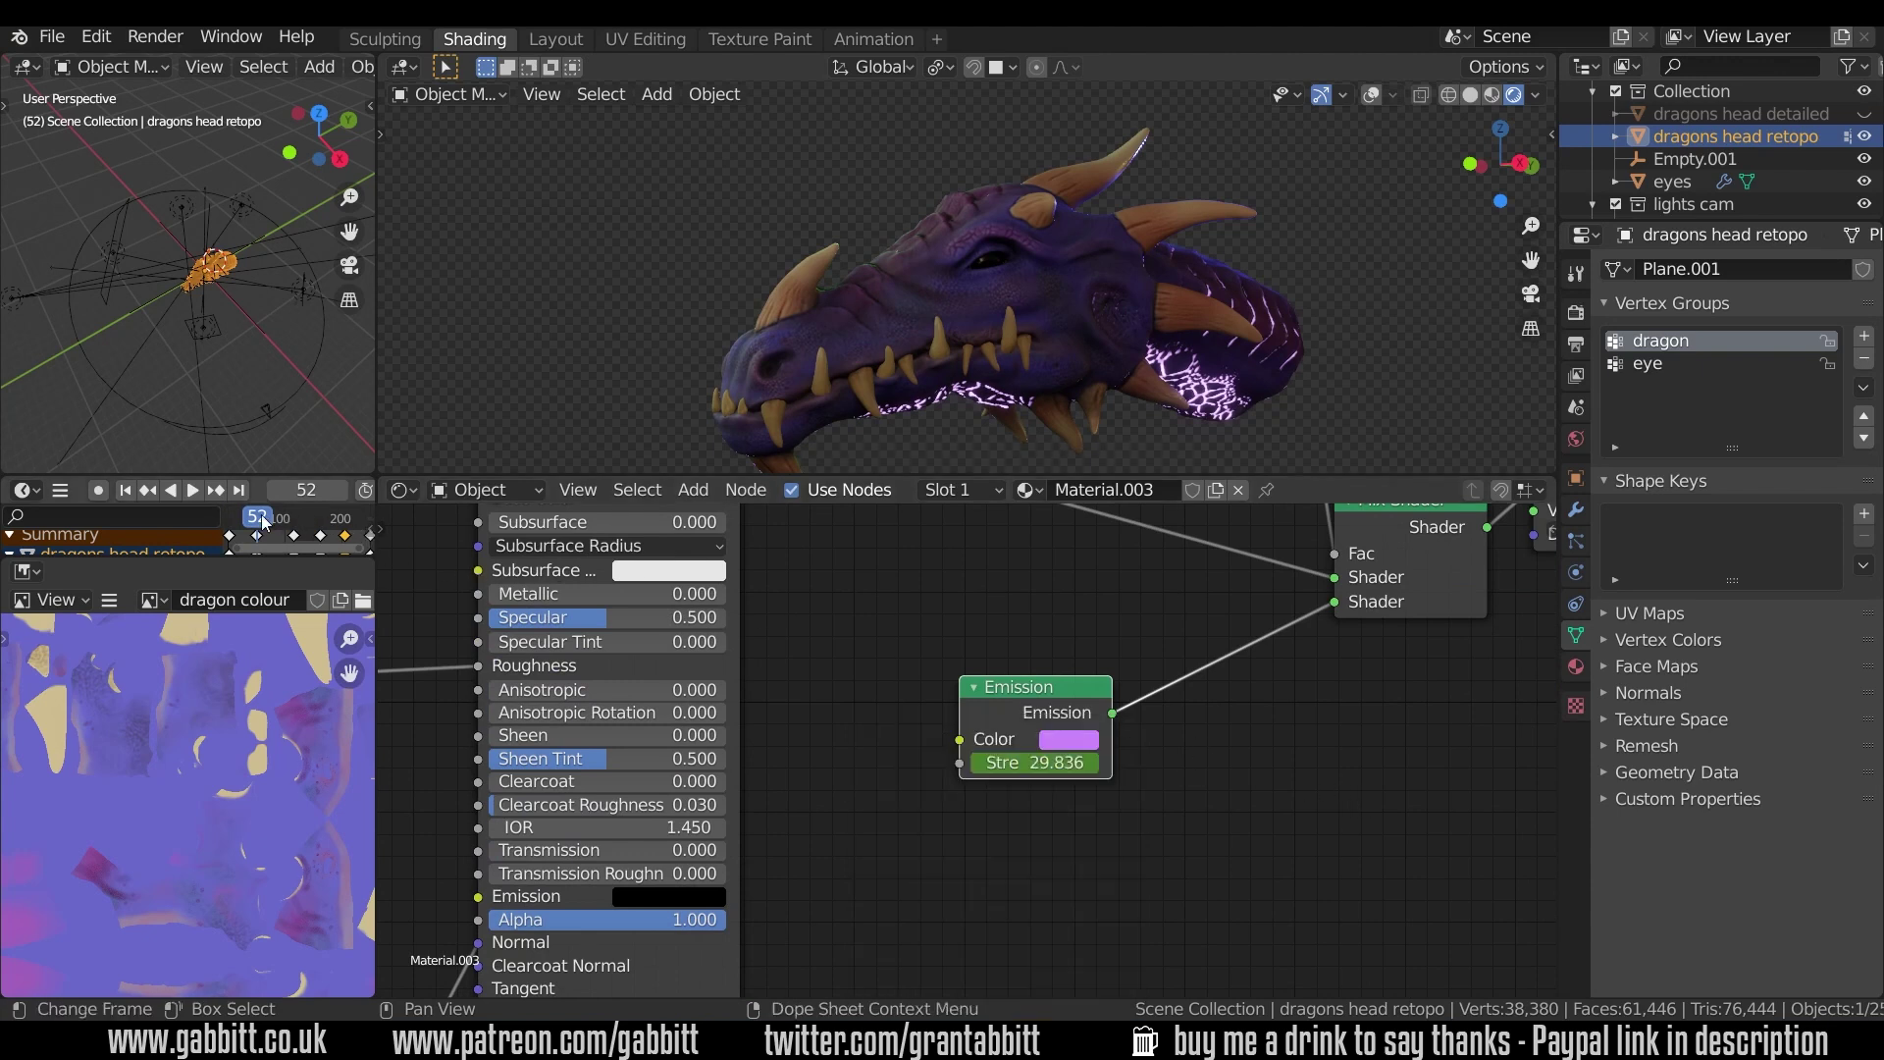
{"action": "left_click_drag", "start_coordinate": [263, 521], "coordinate": [305, 532]}
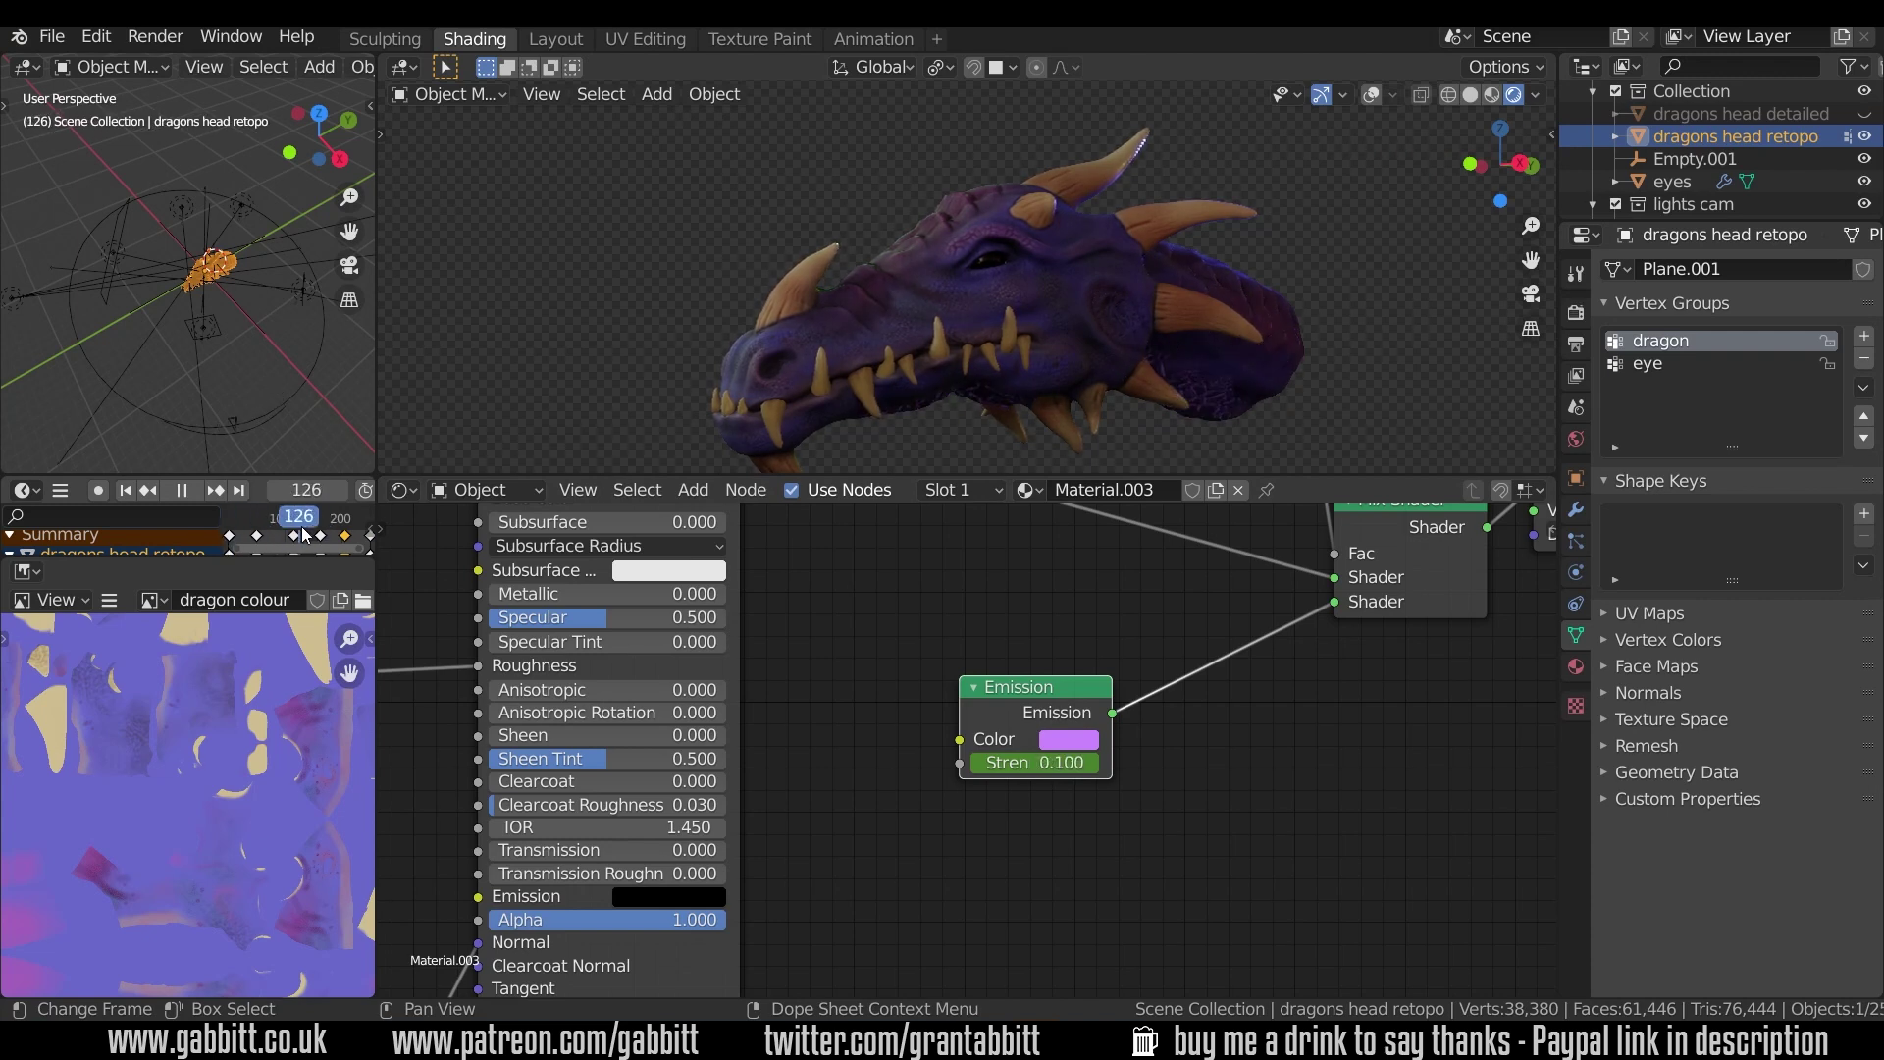
- Stop playback at frame 69 and frame the Mix Shader, Material Output and Emission nodes
{"action": "scroll", "coordinate": [1179, 652], "scroll_direction": "up", "scroll_amount": 5, "text": "shift"}
{"action": "key", "text": "space"}
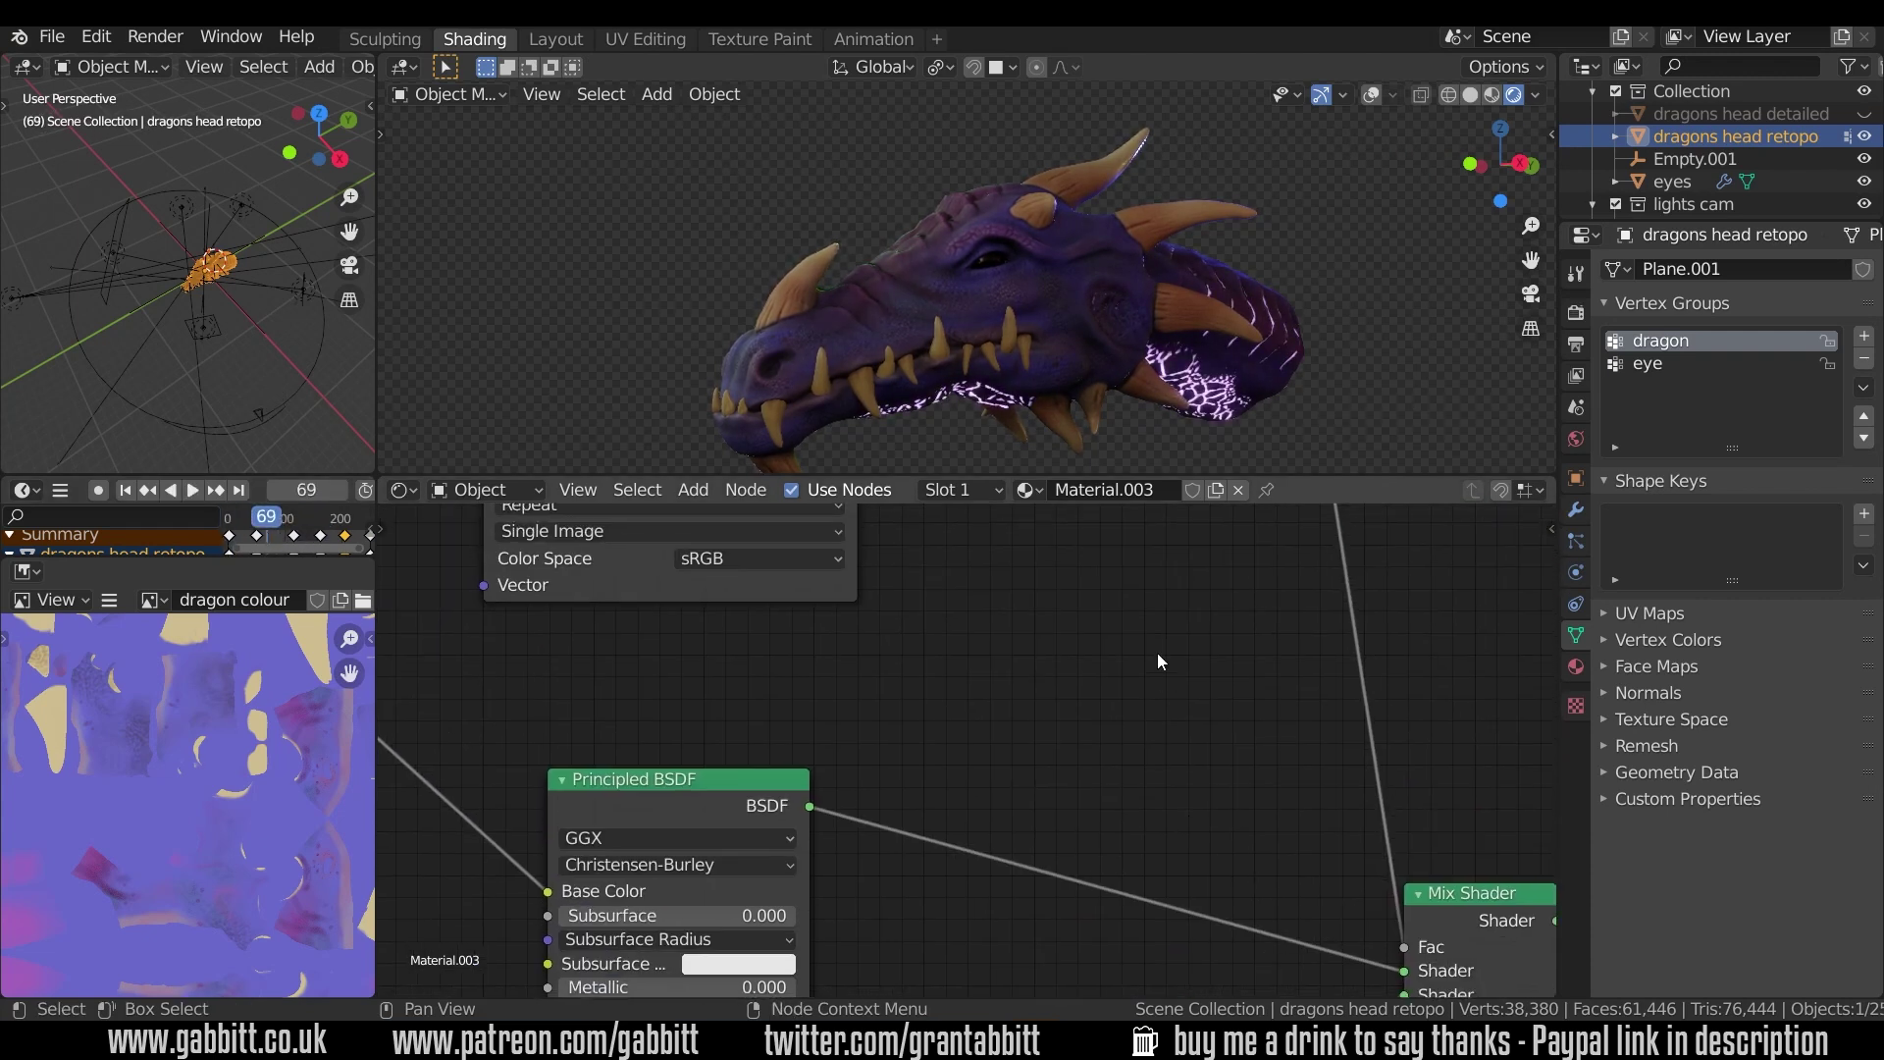
{"action": "scroll", "coordinate": [1157, 662], "scroll_direction": "up", "scroll_amount": 3, "text": "shift"}
{"action": "scroll", "coordinate": [1139, 740], "scroll_direction": "down", "scroll_amount": 3}
{"action": "middle_click_drag", "start_coordinate": [1186, 846], "coordinate": [1074, 642]}
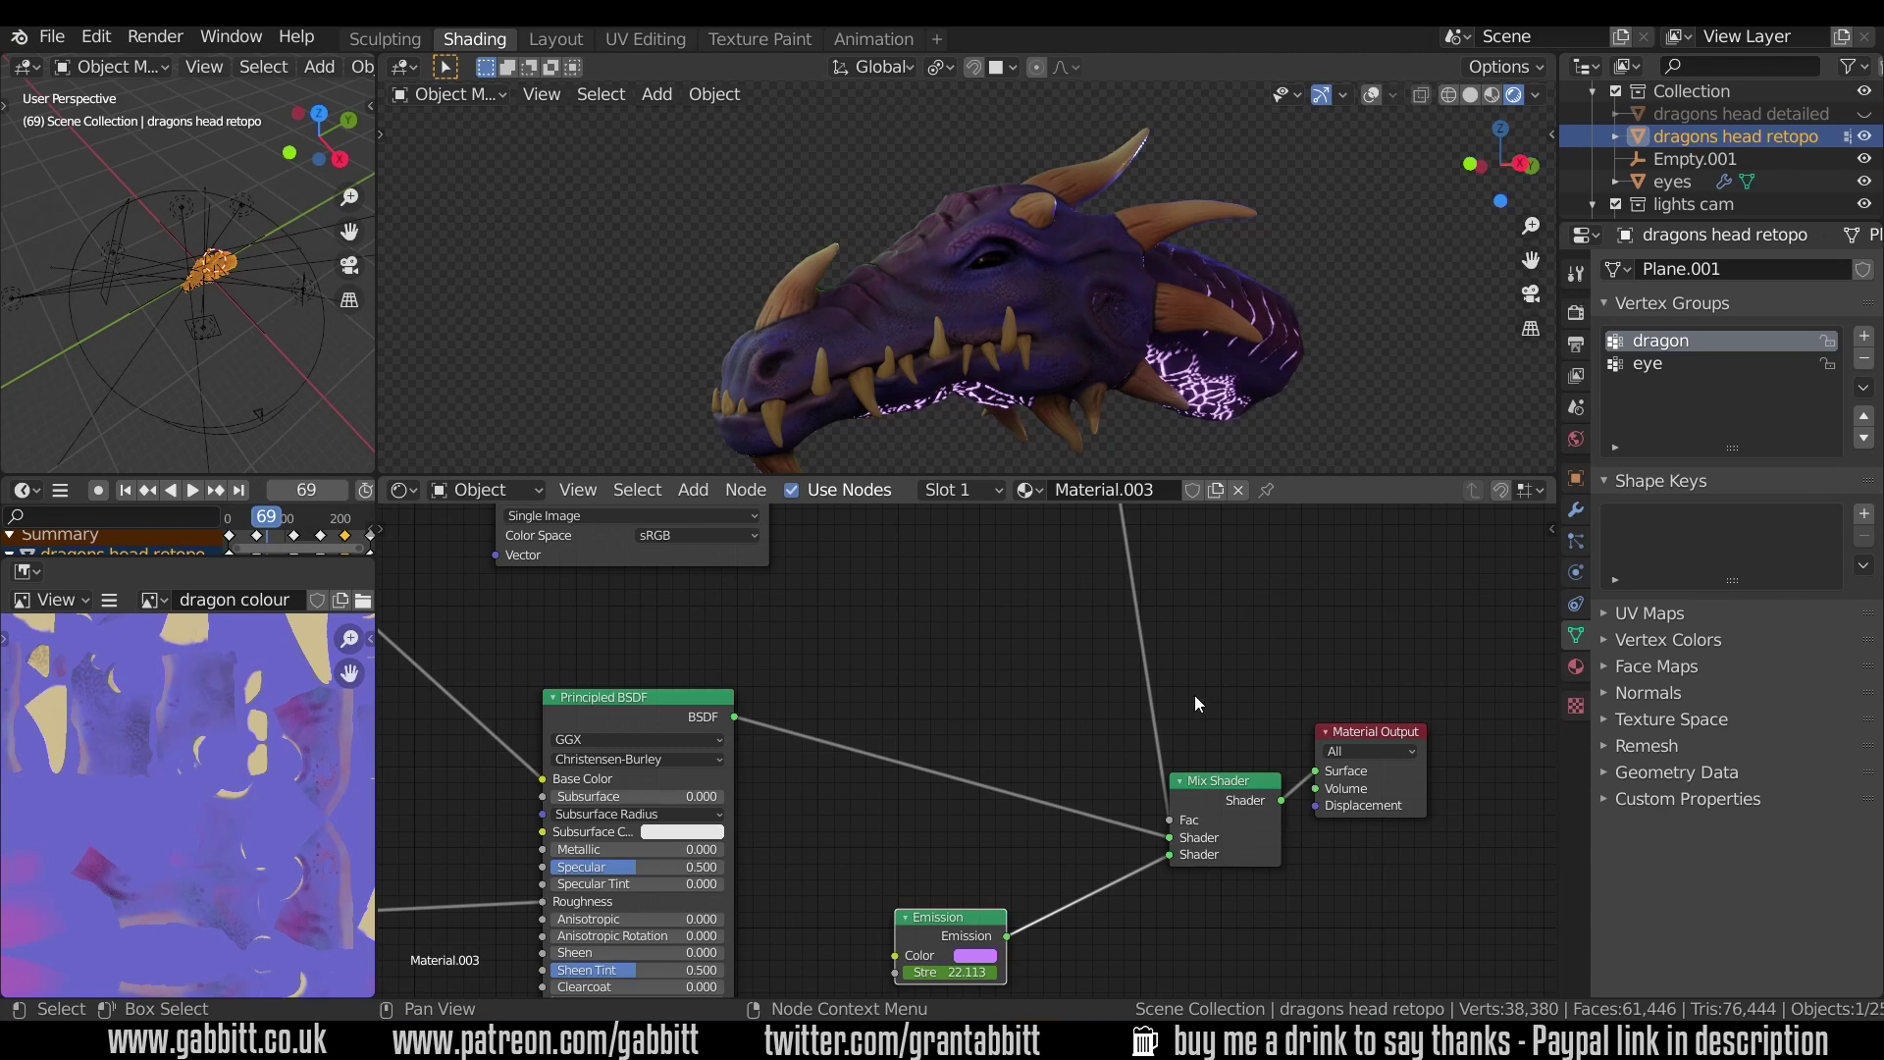
- Preview the cavity texture, then its ColorRamp-adjusted crackle mask, viewing the head from below
{"action": "scroll", "coordinate": [1193, 695], "scroll_direction": "up", "scroll_amount": 5, "text": "shift"}
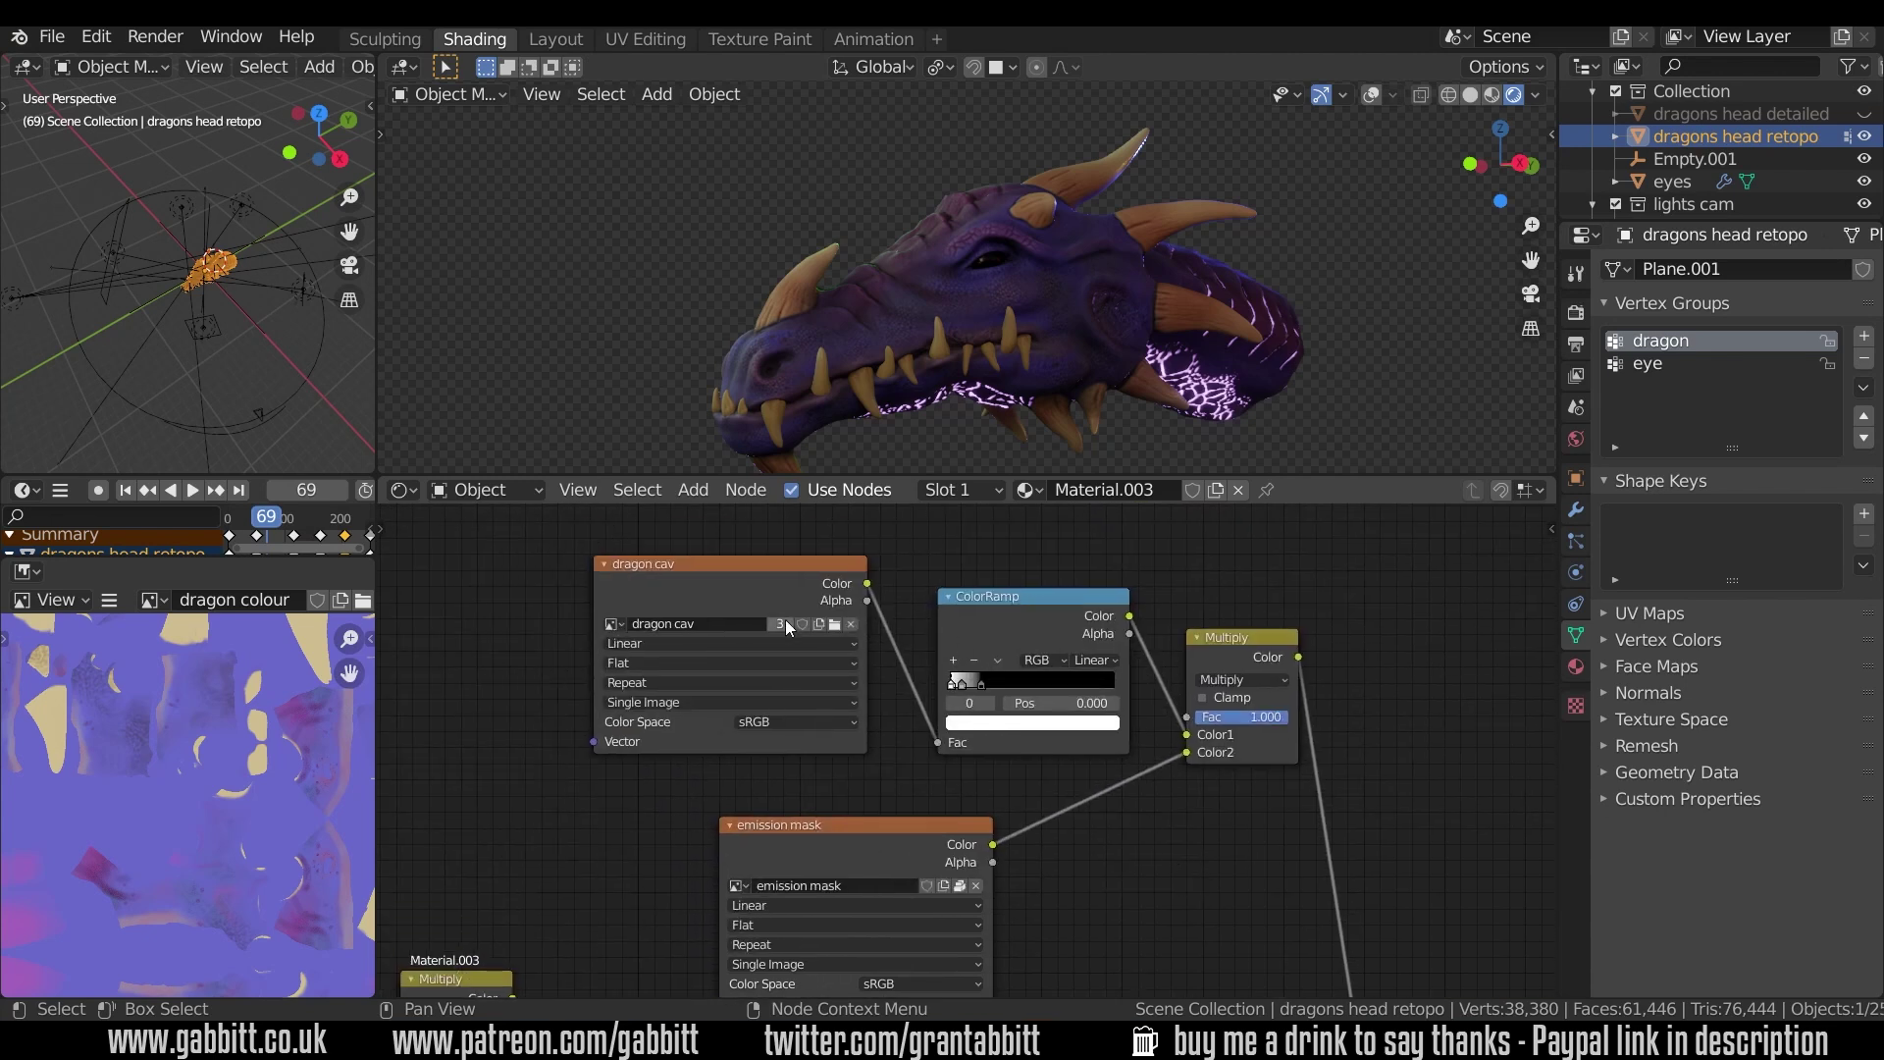
{"action": "left_click", "coordinate": [750, 559], "text": "ctrl+shift"}
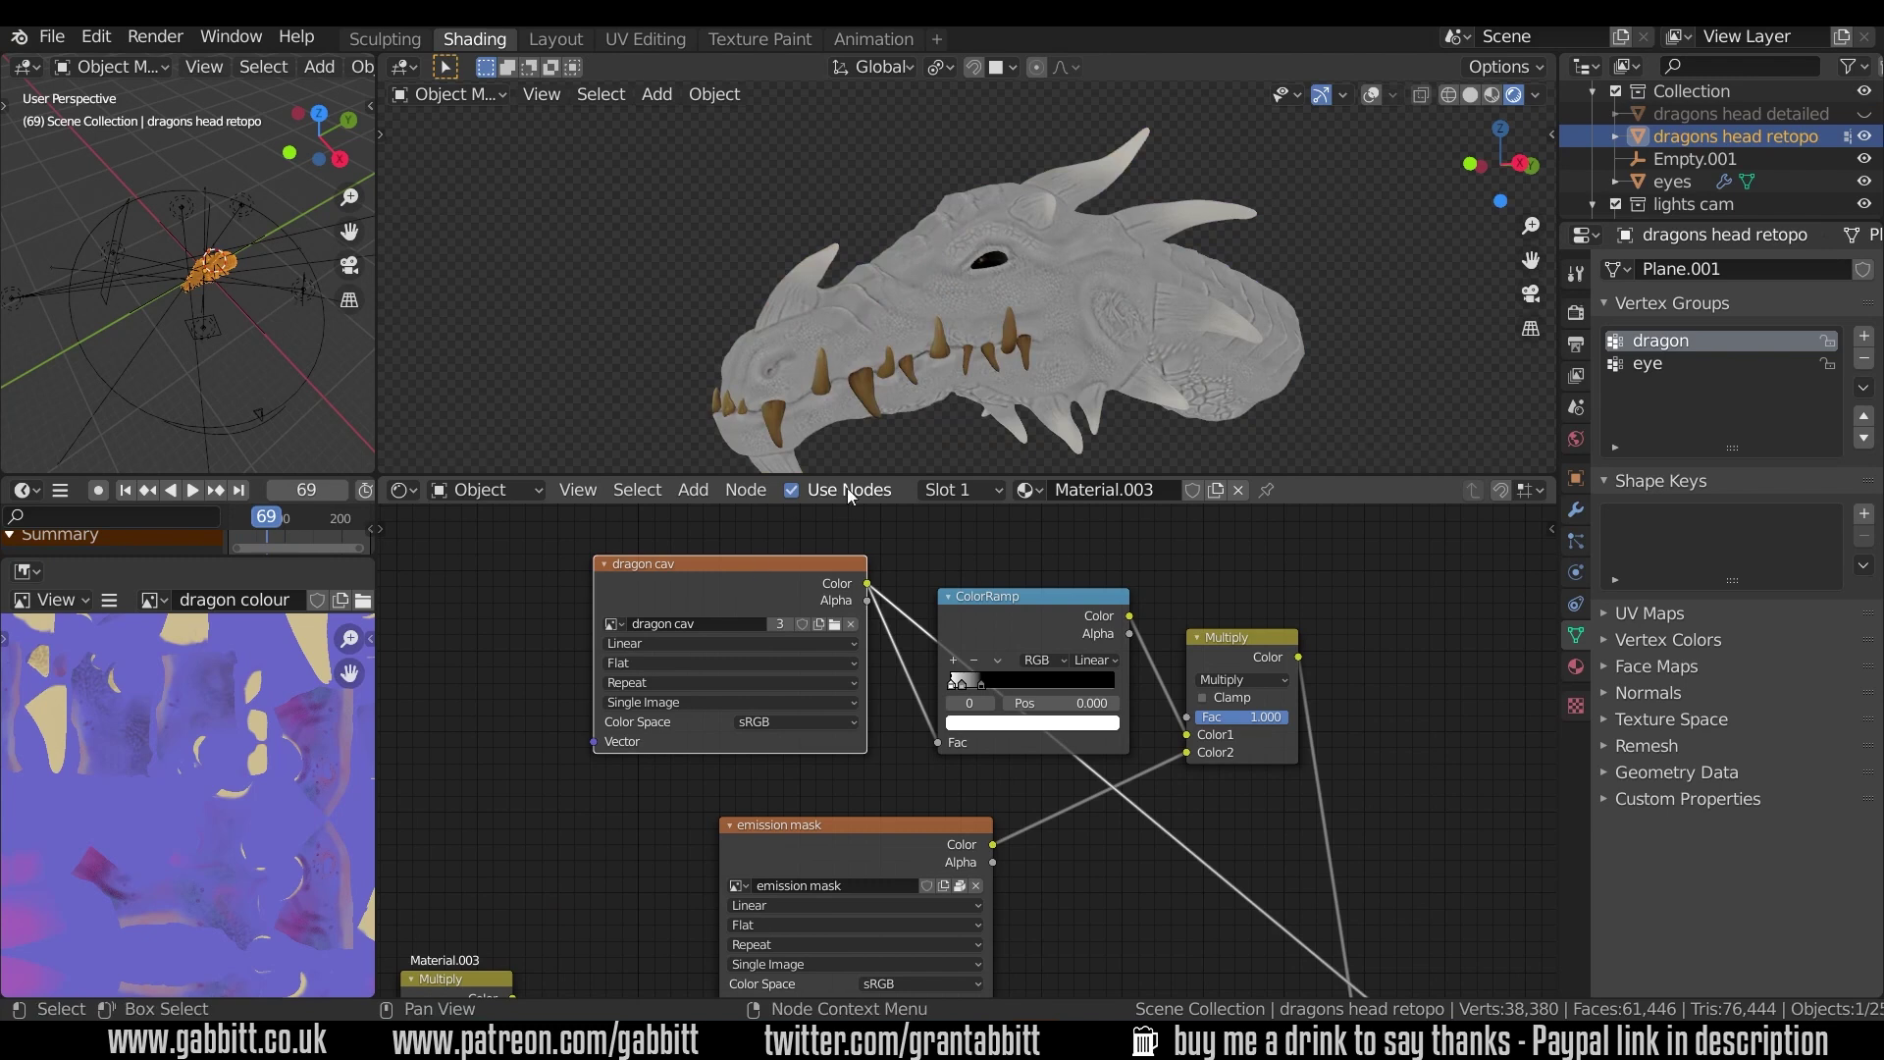
{"action": "left_click", "coordinate": [1022, 597], "text": "ctrl+shift"}
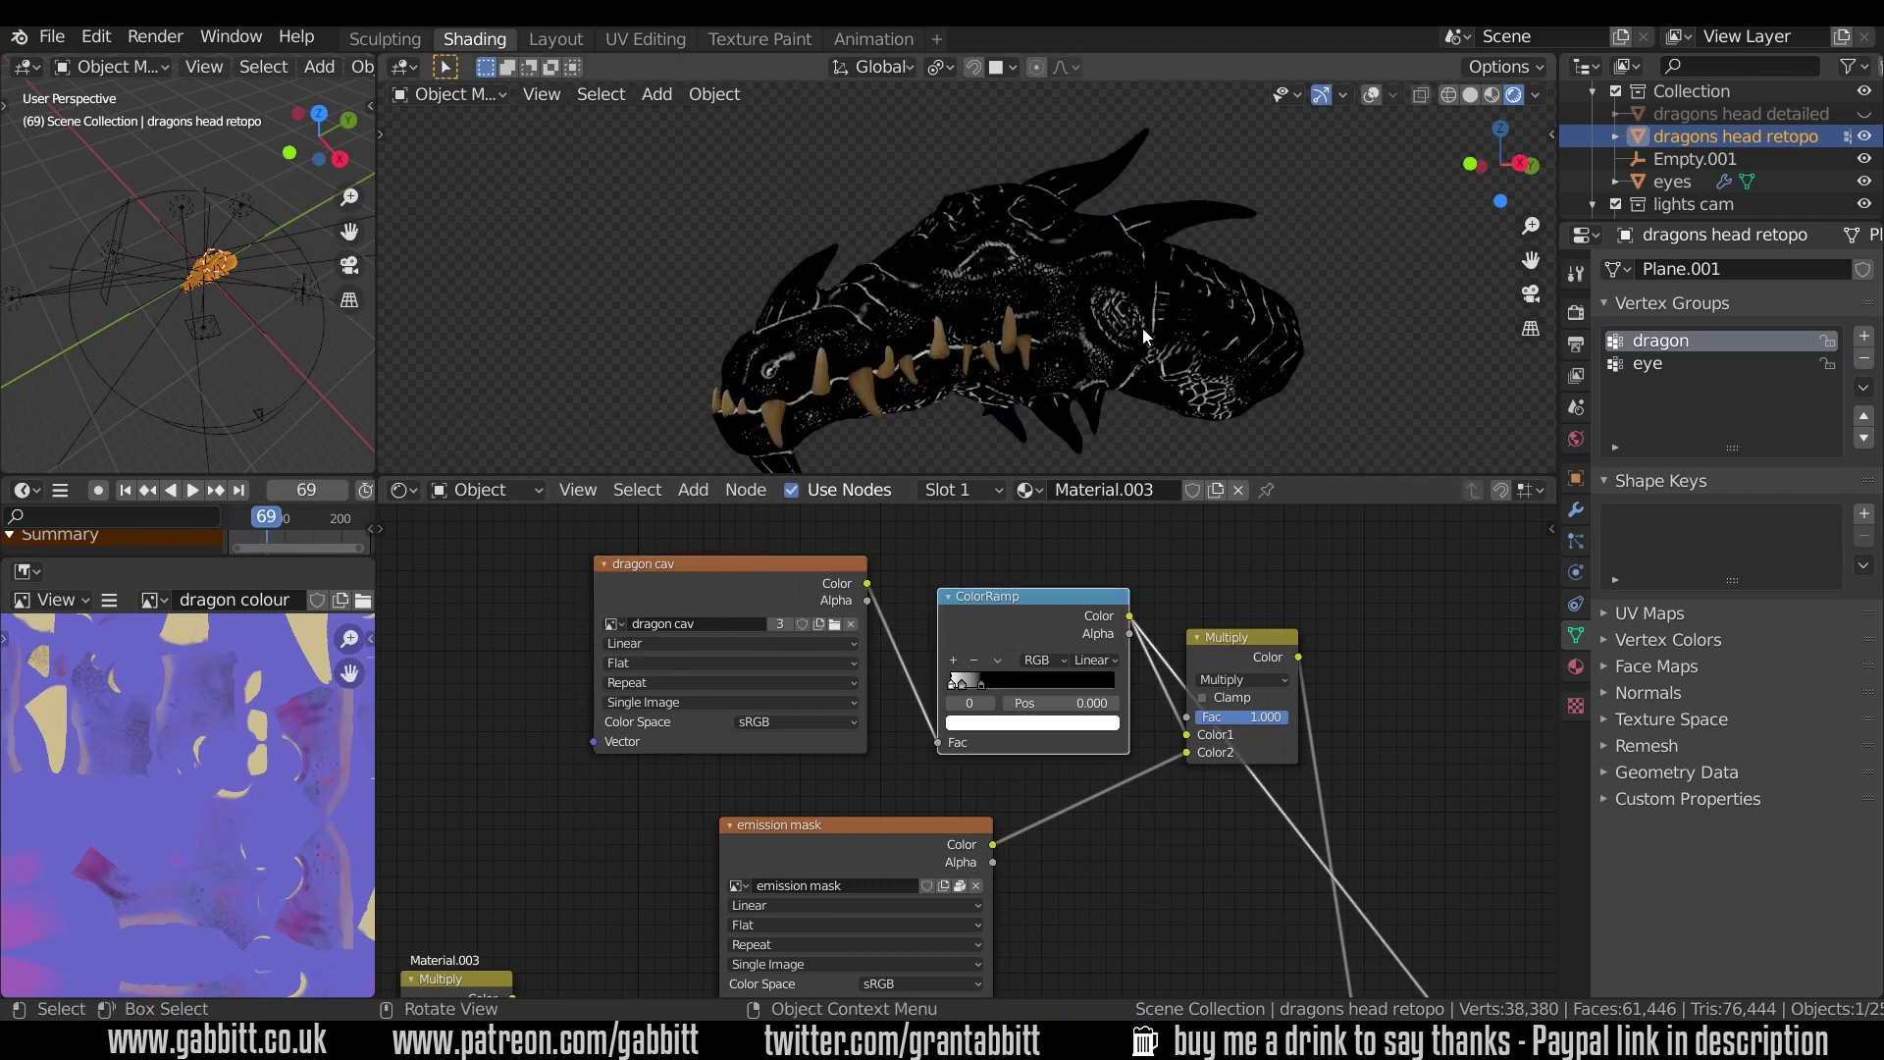
{"action": "middle_click_drag", "start_coordinate": [1142, 328], "coordinate": [1174, 314]}
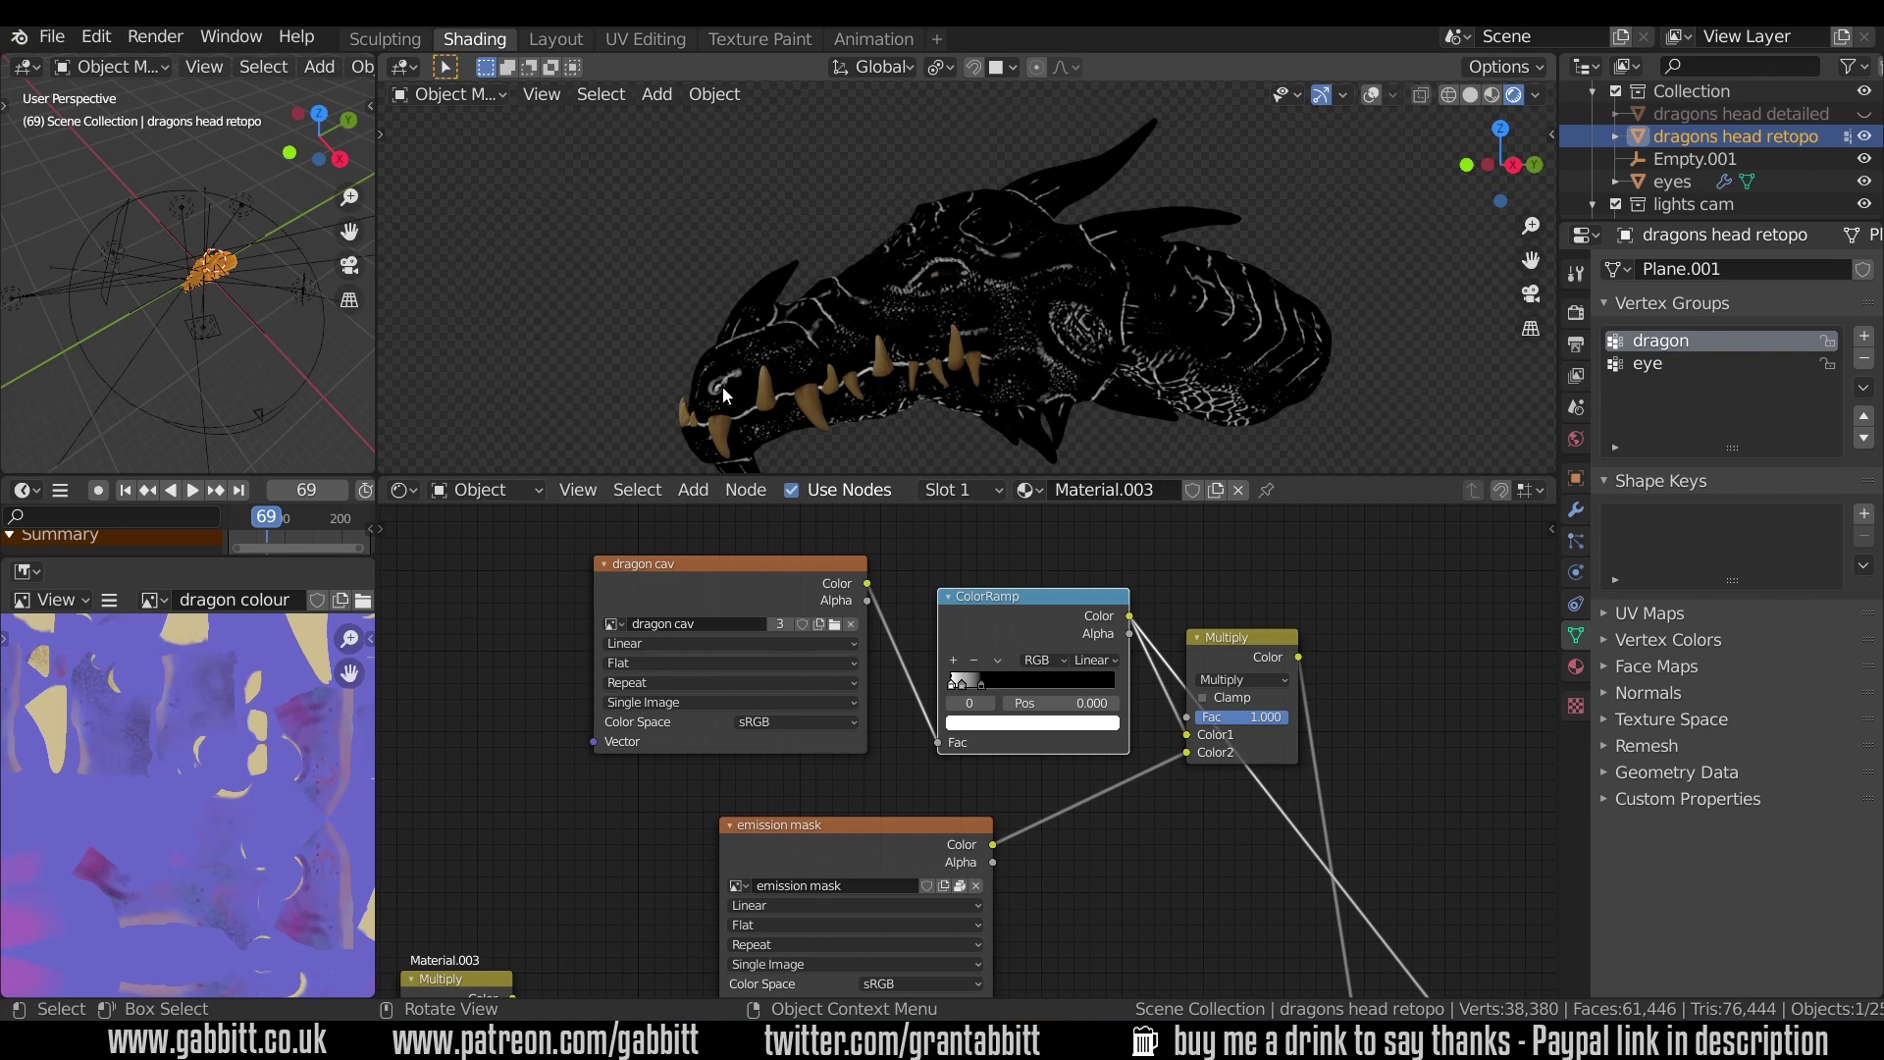
{"action": "middle_click_drag", "start_coordinate": [1093, 408], "coordinate": [1214, 351]}
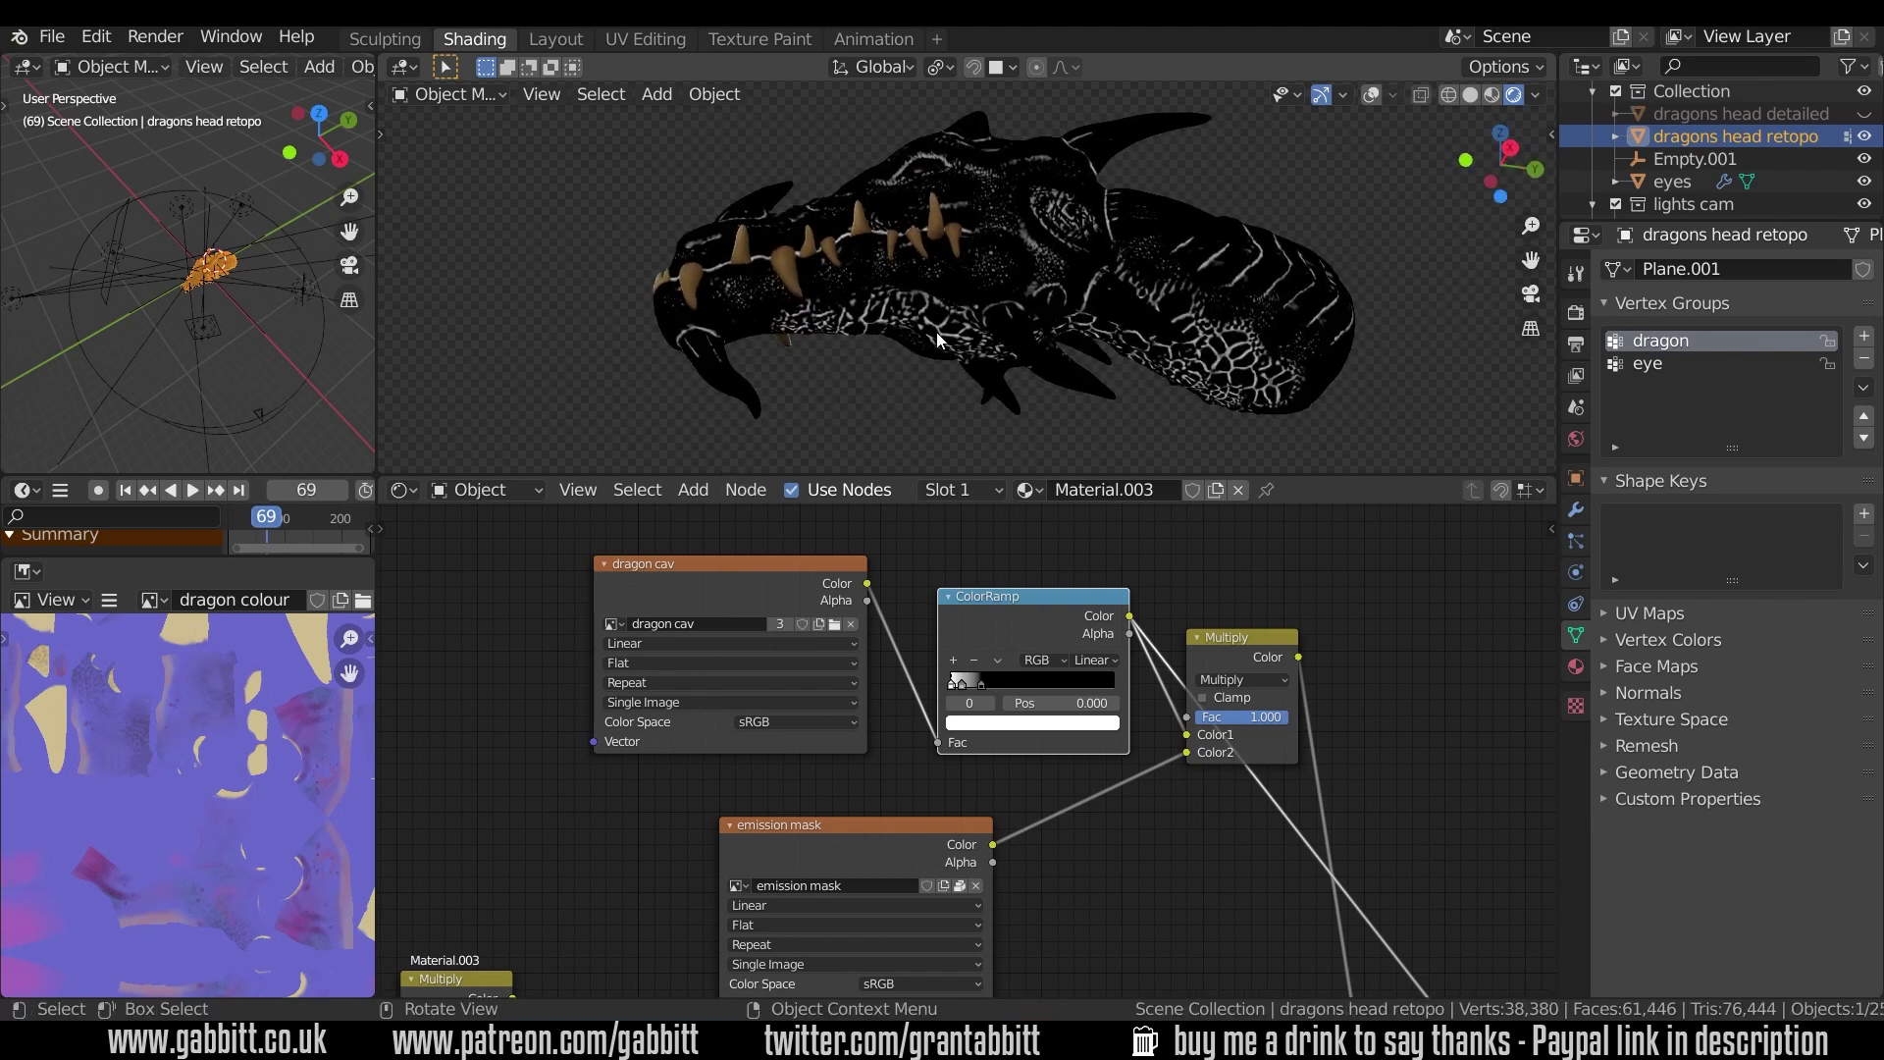
{"action": "scroll", "coordinate": [1059, 782], "scroll_direction": "down", "scroll_amount": 3, "text": "shift"}
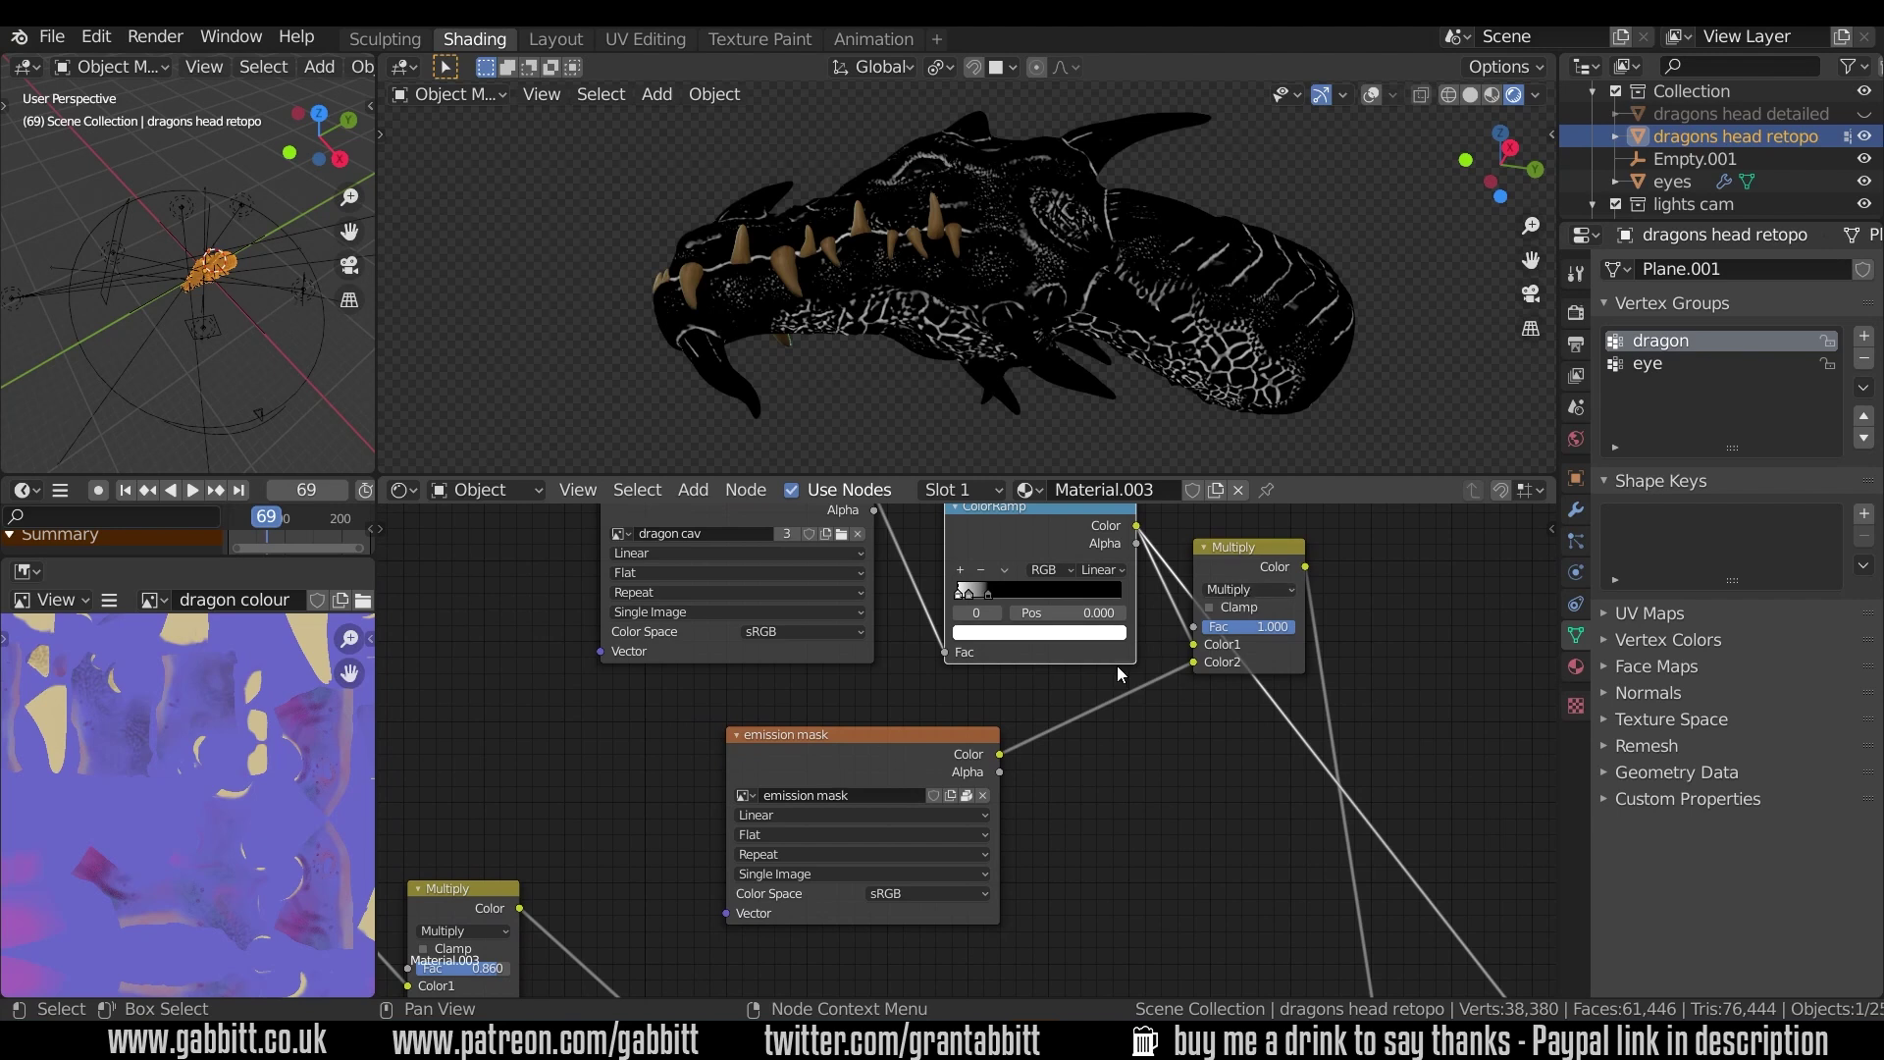
- Preview the emission mask on the dragon head and orbit around it
{"action": "left_click", "coordinate": [830, 740], "text": "ctrl+shift"}
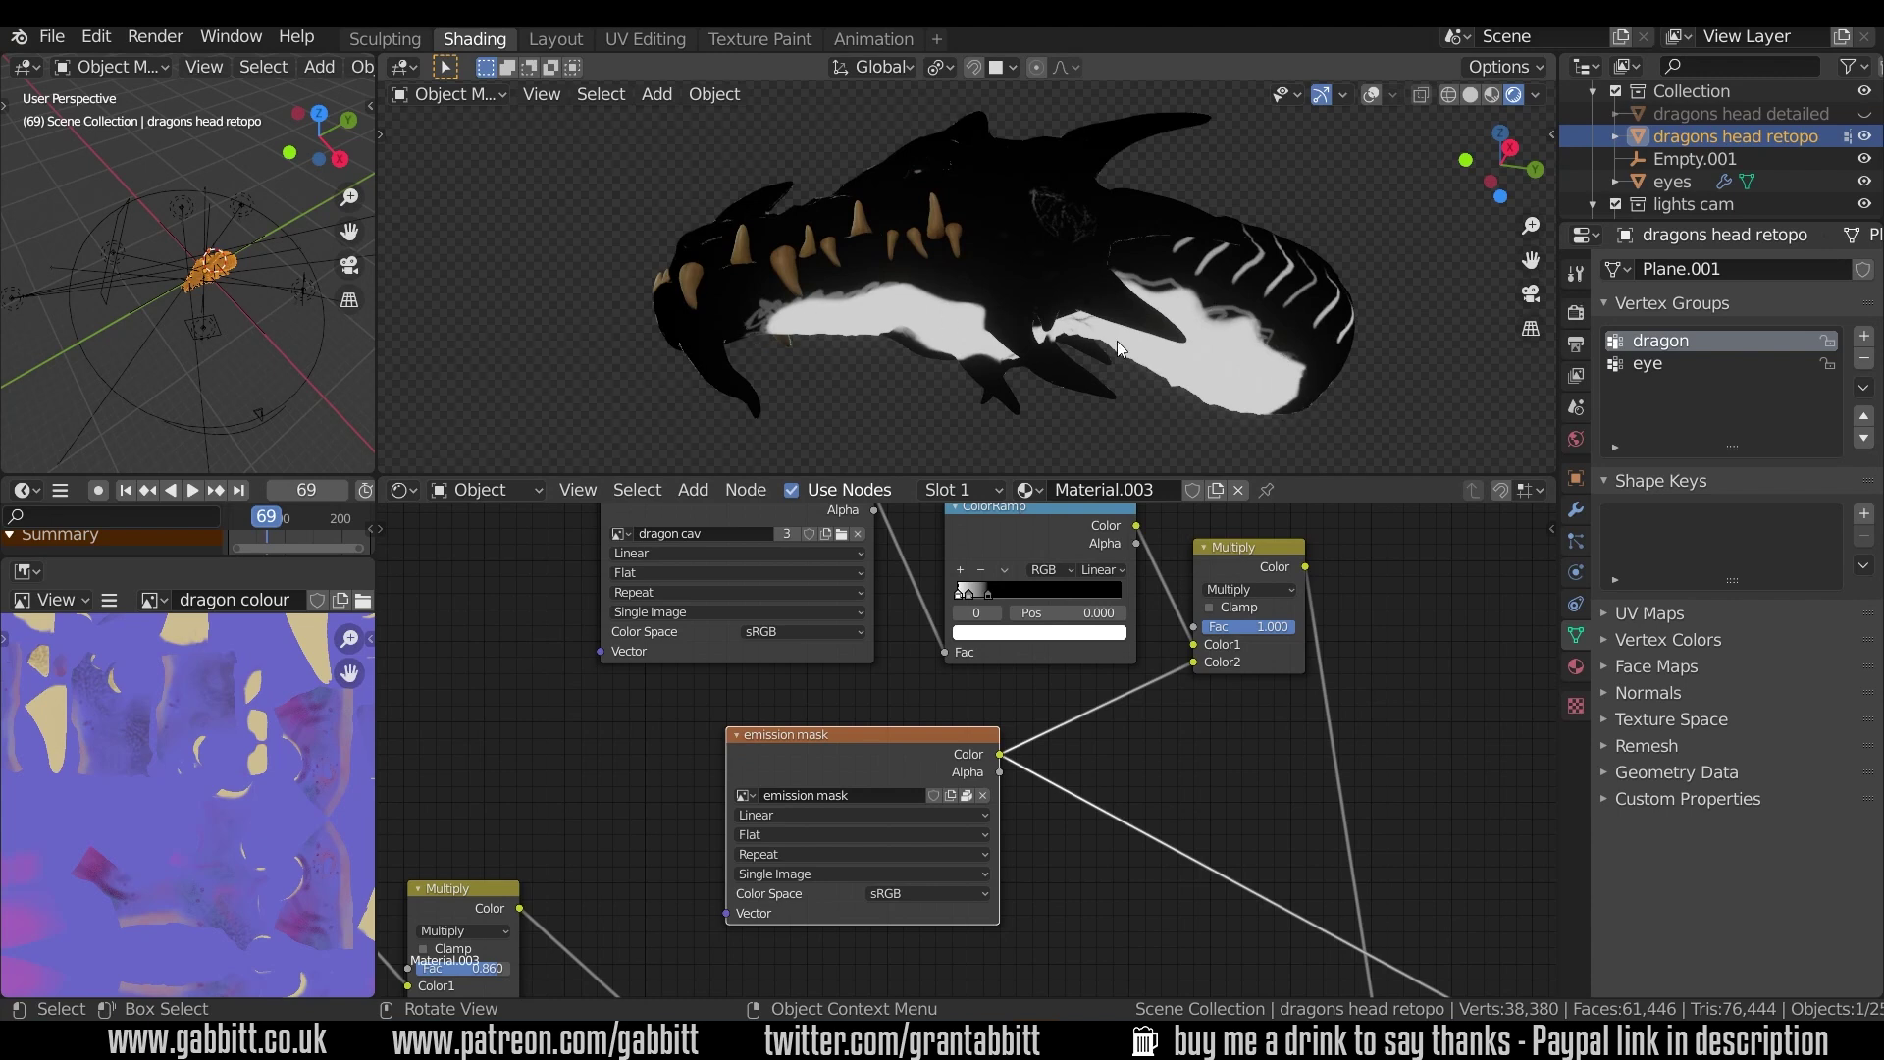
{"action": "middle_click_drag", "start_coordinate": [1228, 339], "coordinate": [1152, 255]}
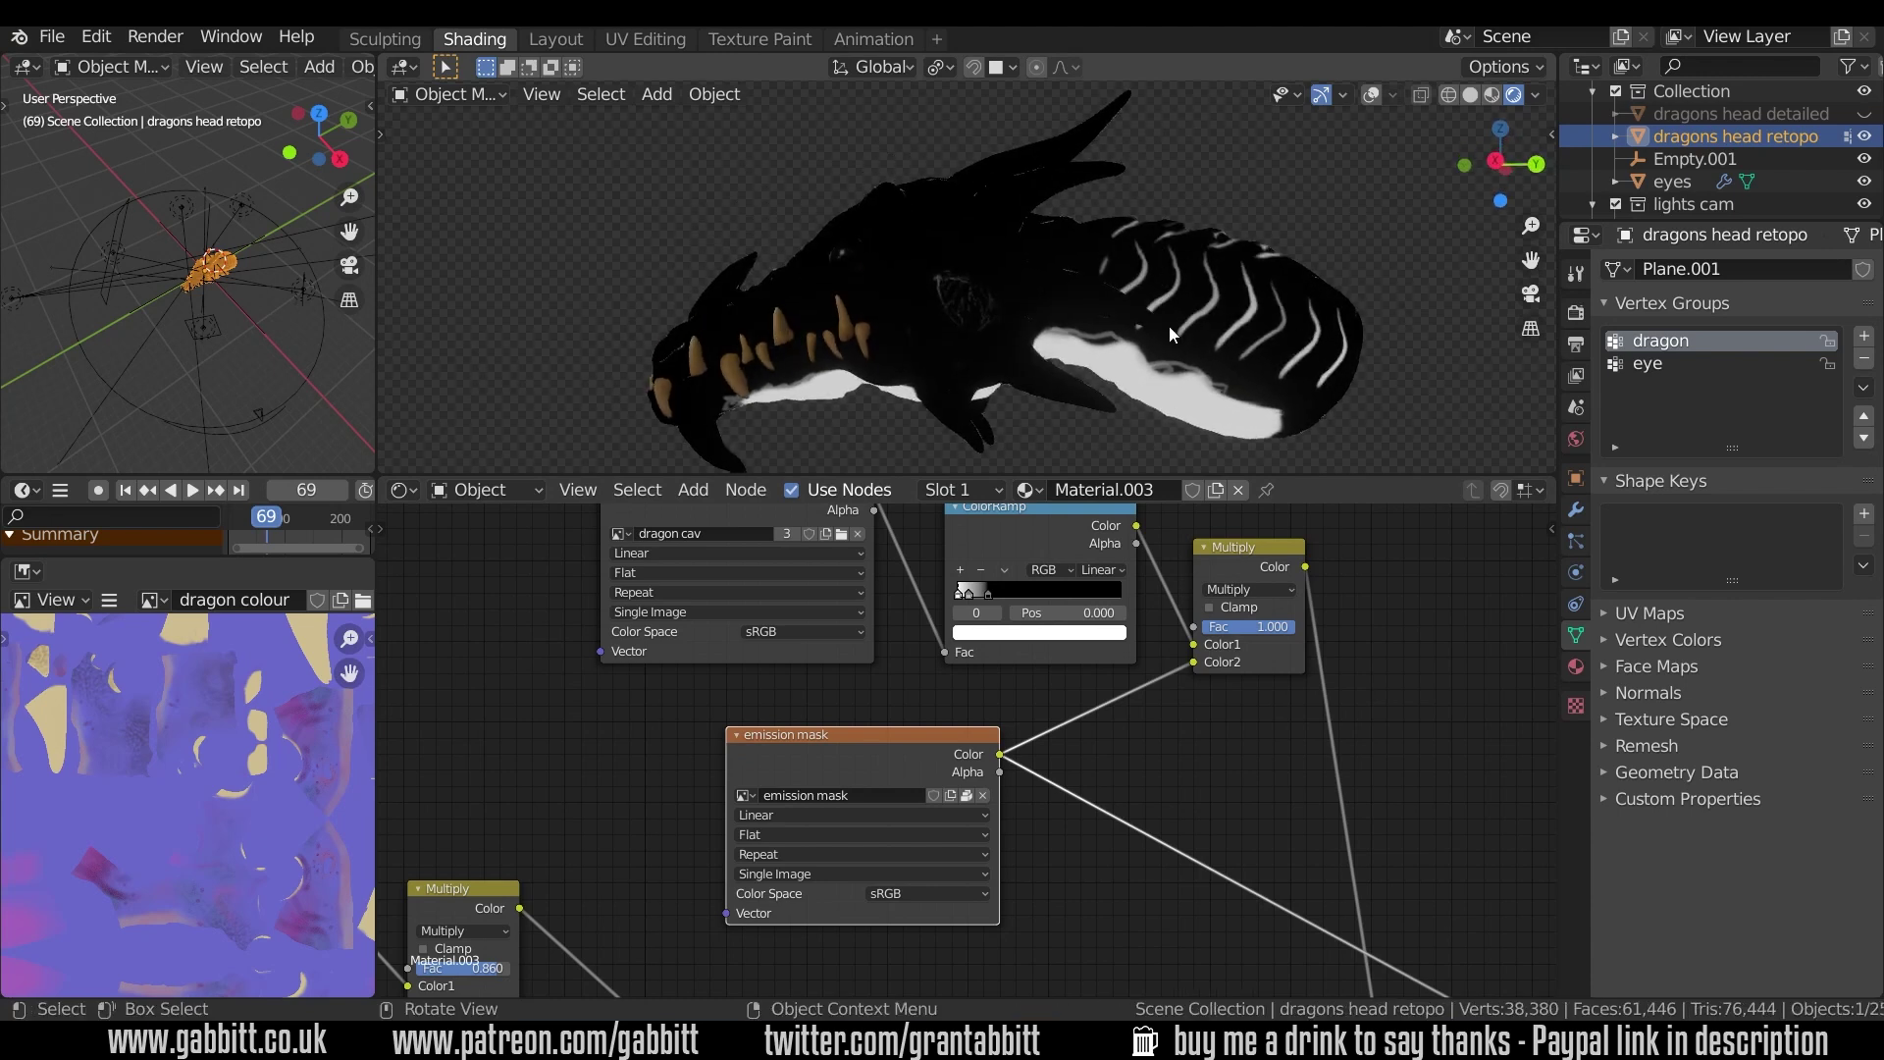
{"action": "middle_click_drag", "start_coordinate": [1169, 326], "coordinate": [1258, 534]}
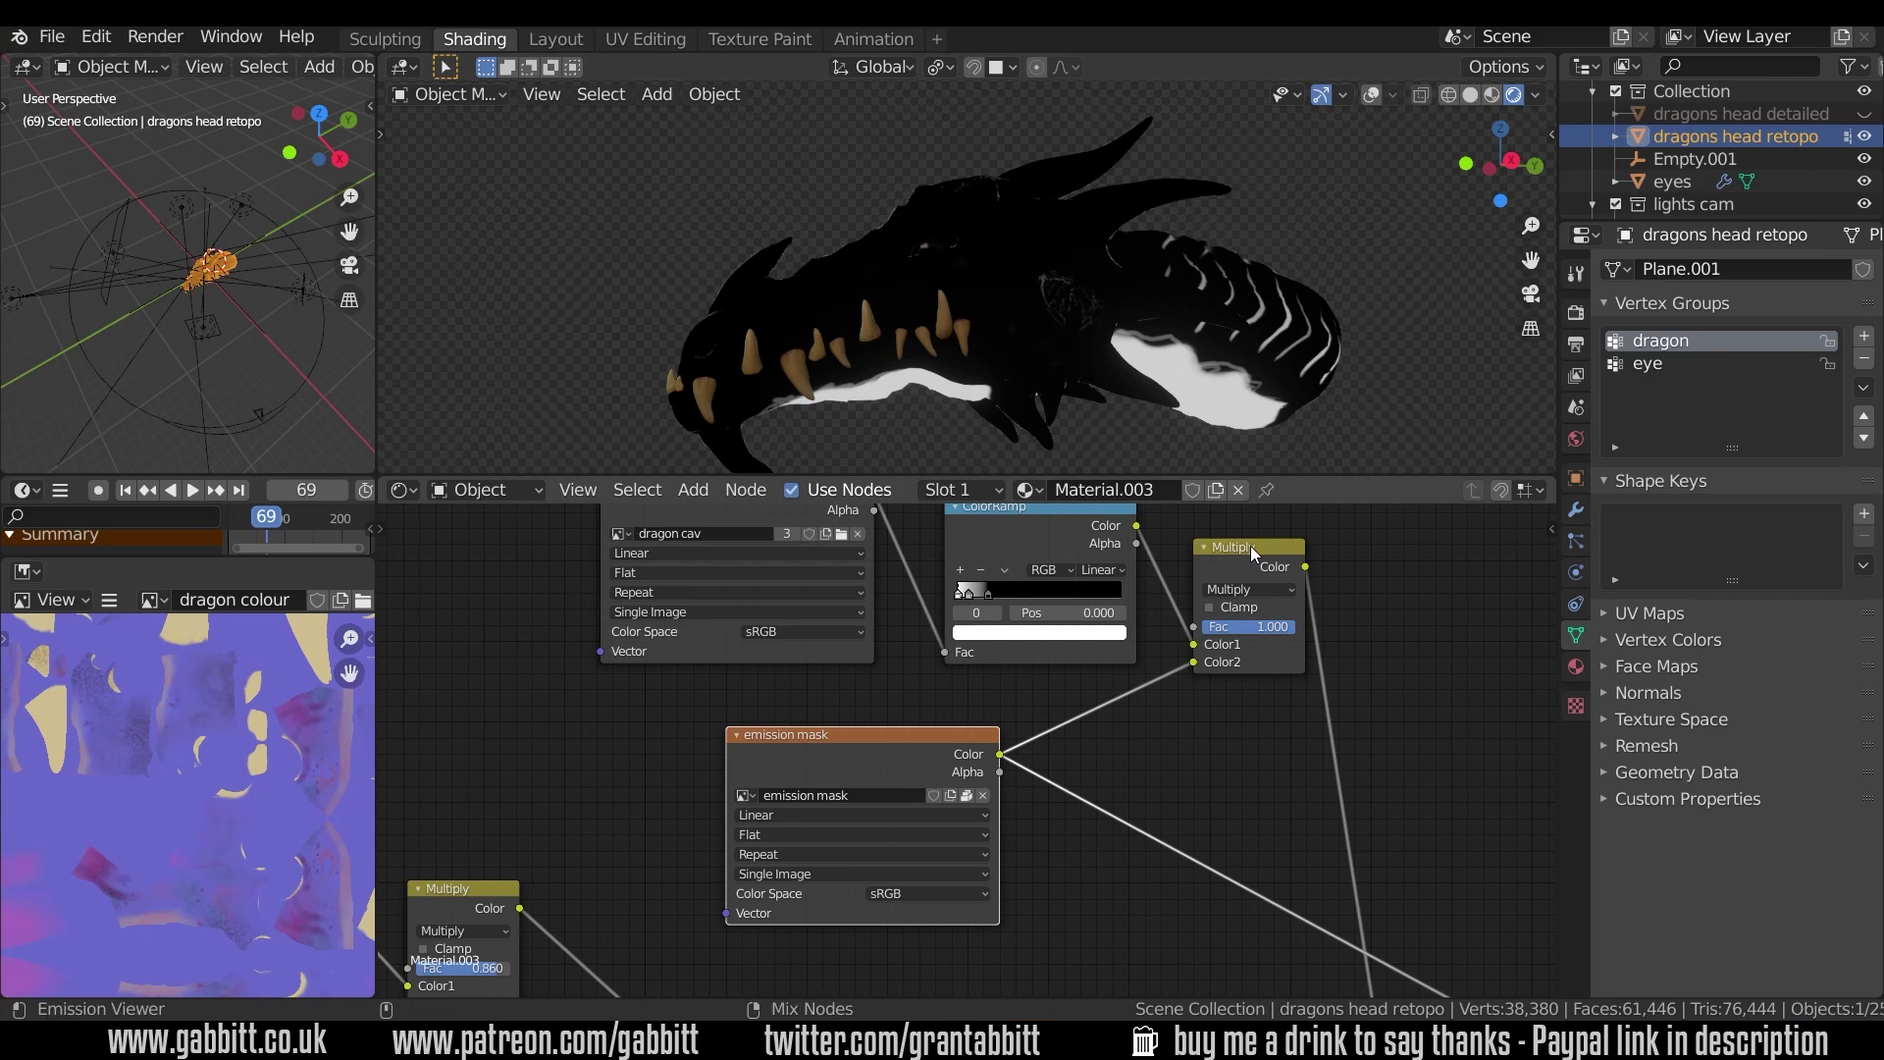
- Preview the Multiply node's underside-only crackle result and bring the Emission node into view
{"action": "left_click", "coordinate": [1250, 546], "text": "ctrl+shift"}
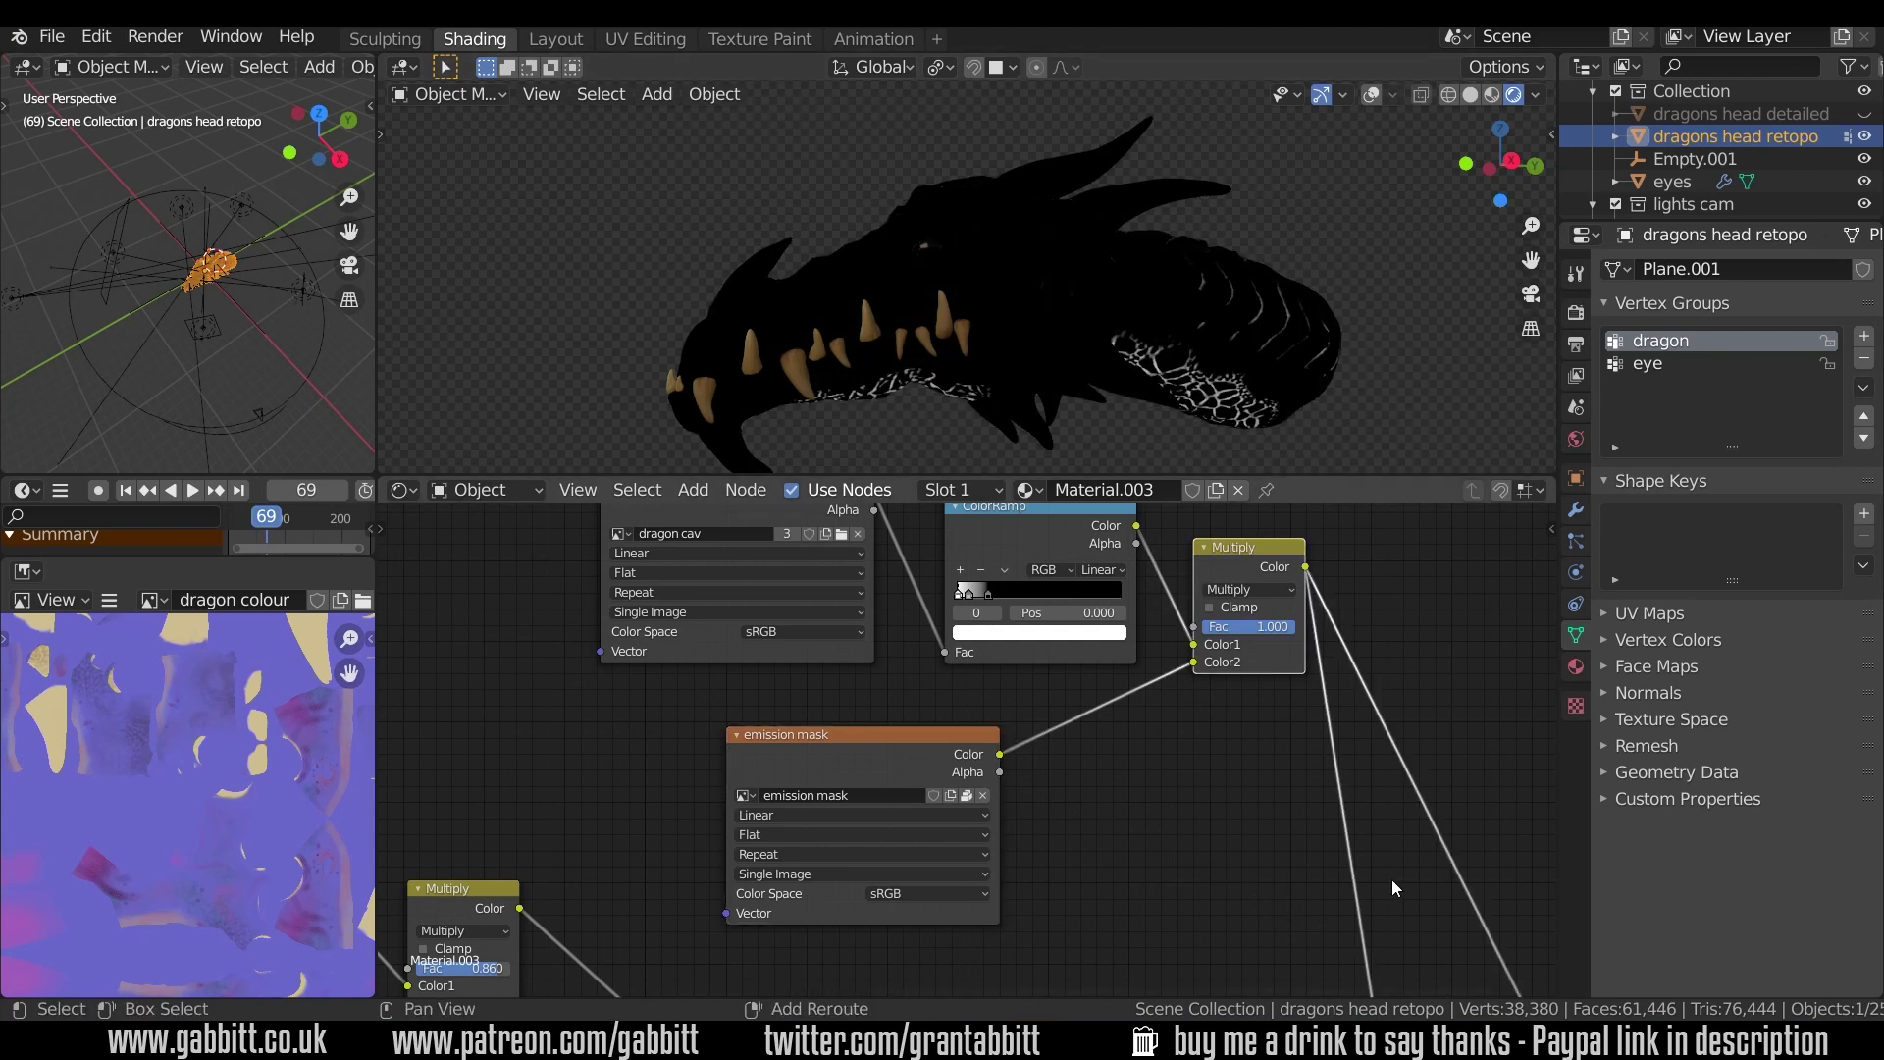
{"action": "middle_click_drag", "start_coordinate": [1392, 879], "coordinate": [1250, 788]}
{"action": "scroll", "coordinate": [1263, 802], "scroll_direction": "down", "scroll_amount": 3}
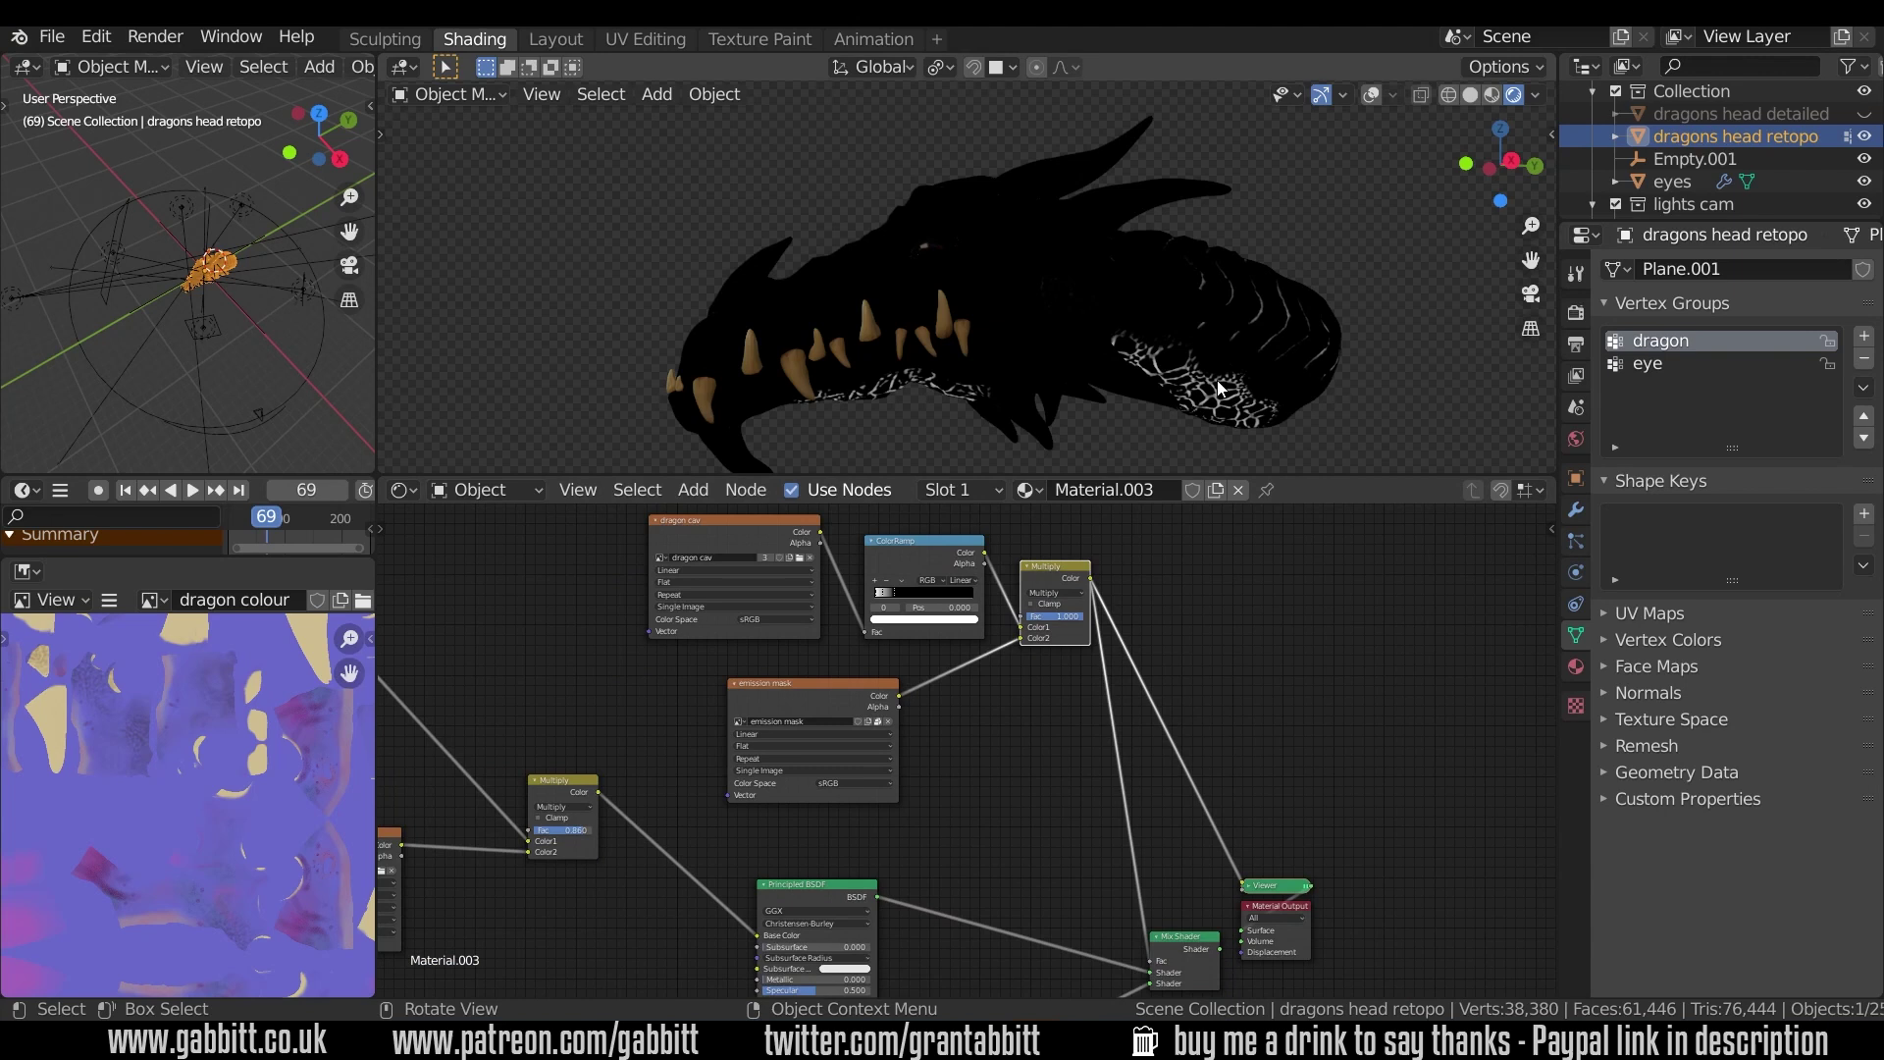
{"action": "middle_click_drag", "start_coordinate": [1223, 389], "coordinate": [1219, 327]}
{"action": "middle_click_drag", "start_coordinate": [1262, 814], "coordinate": [1217, 662]}
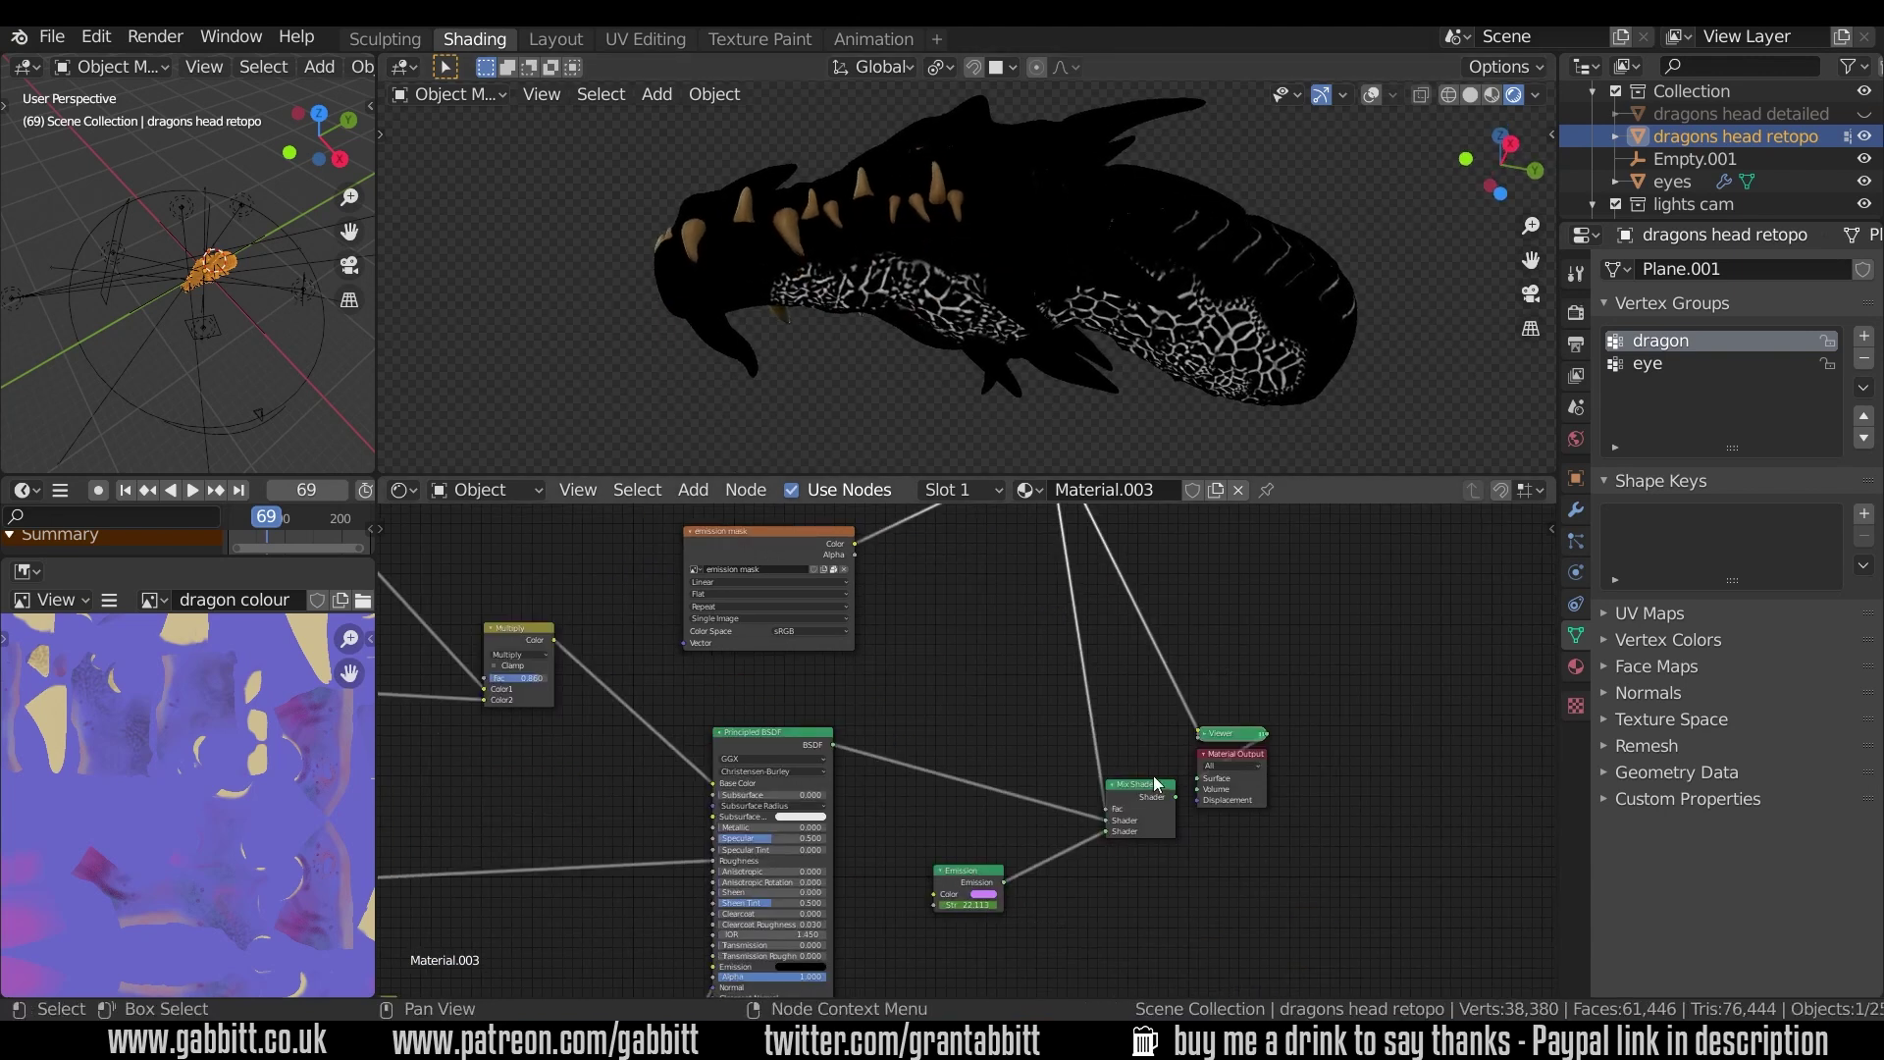
- Restore the Mix Shader output to the dragon and check it in Material Preview shading
{"action": "left_click", "coordinate": [1145, 783], "text": "ctrl+shift"}
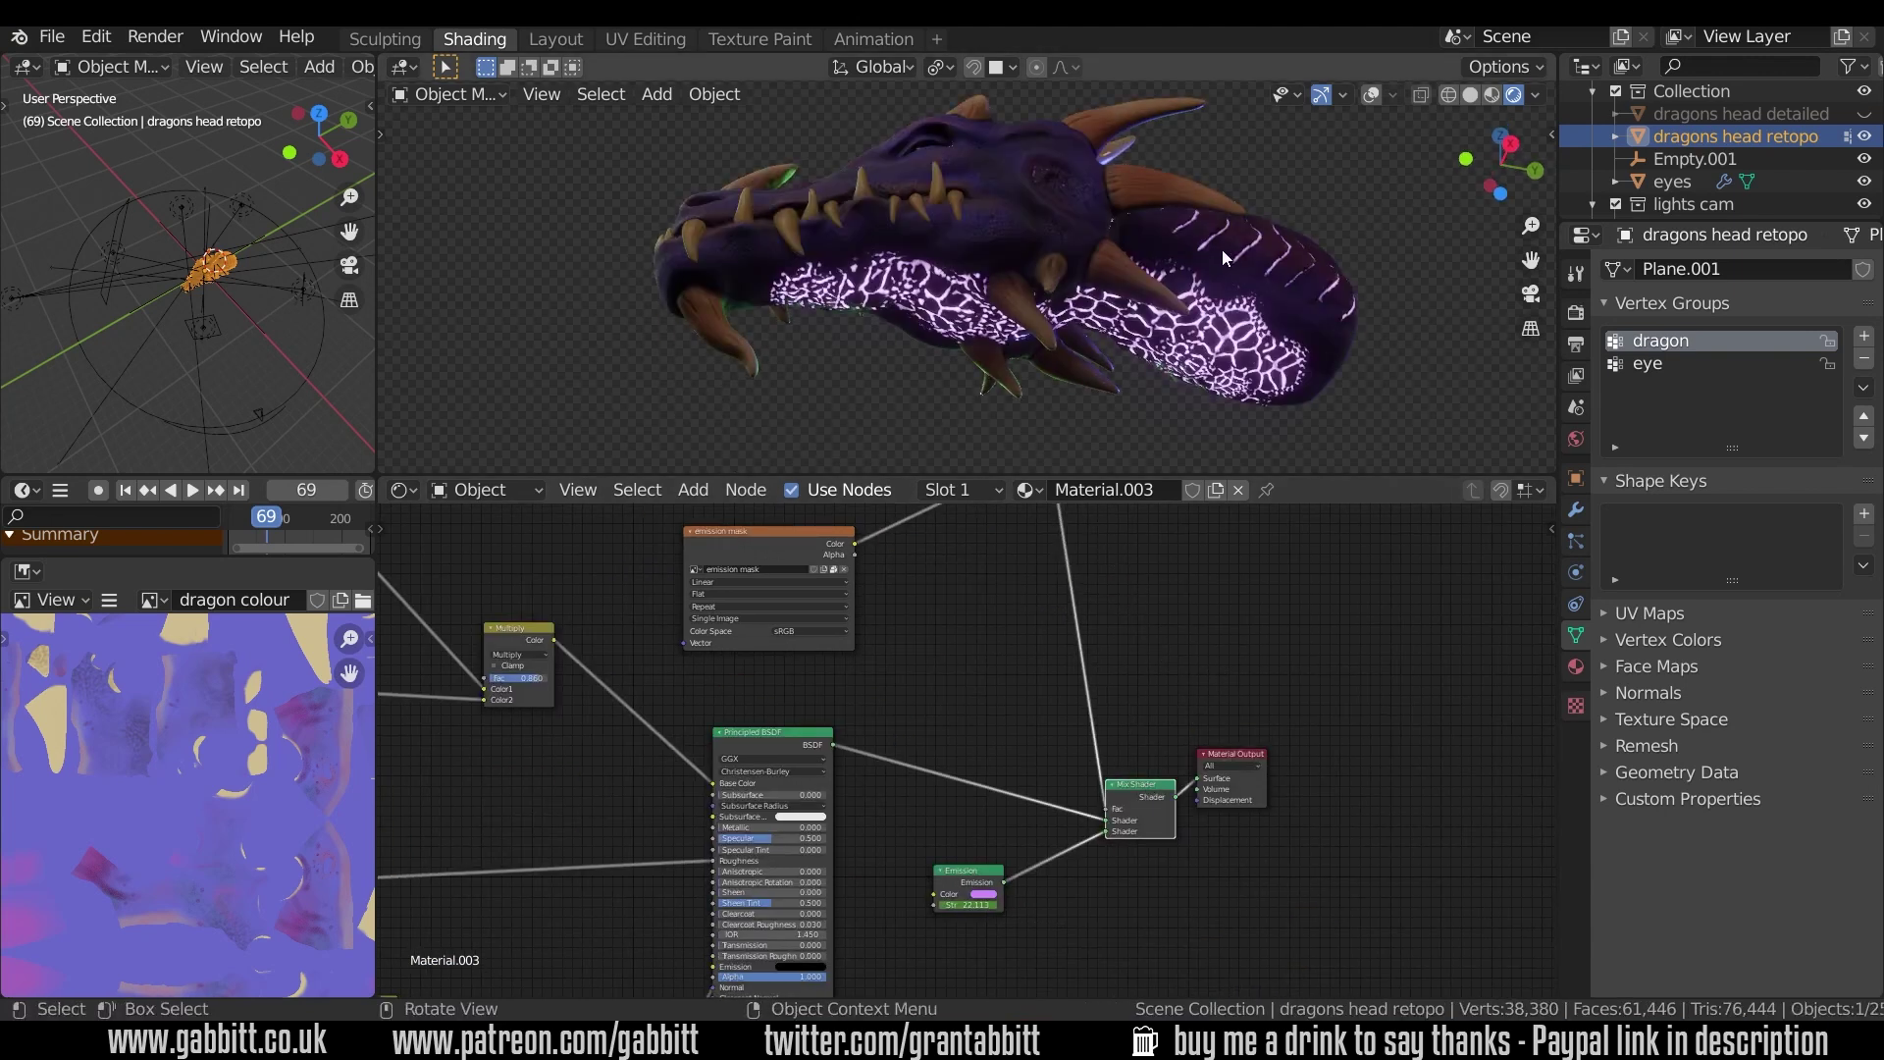
{"action": "mouse_move", "coordinate": [1222, 249]}
{"action": "middle_mouse_down"}
{"action": "mouse_move", "coordinate": [1205, 397]}
{"action": "mouse_move", "coordinate": [1150, 306]}
{"action": "mouse_move", "coordinate": [1191, 237]}
{"action": "mouse_move", "coordinate": [1264, 243]}
{"action": "mouse_move", "coordinate": [1284, 269]}
{"action": "mouse_move", "coordinate": [1256, 332]}
{"action": "mouse_move", "coordinate": [1207, 339]}
{"action": "middle_mouse_up"}
{"action": "left_click", "coordinate": [1492, 94]}
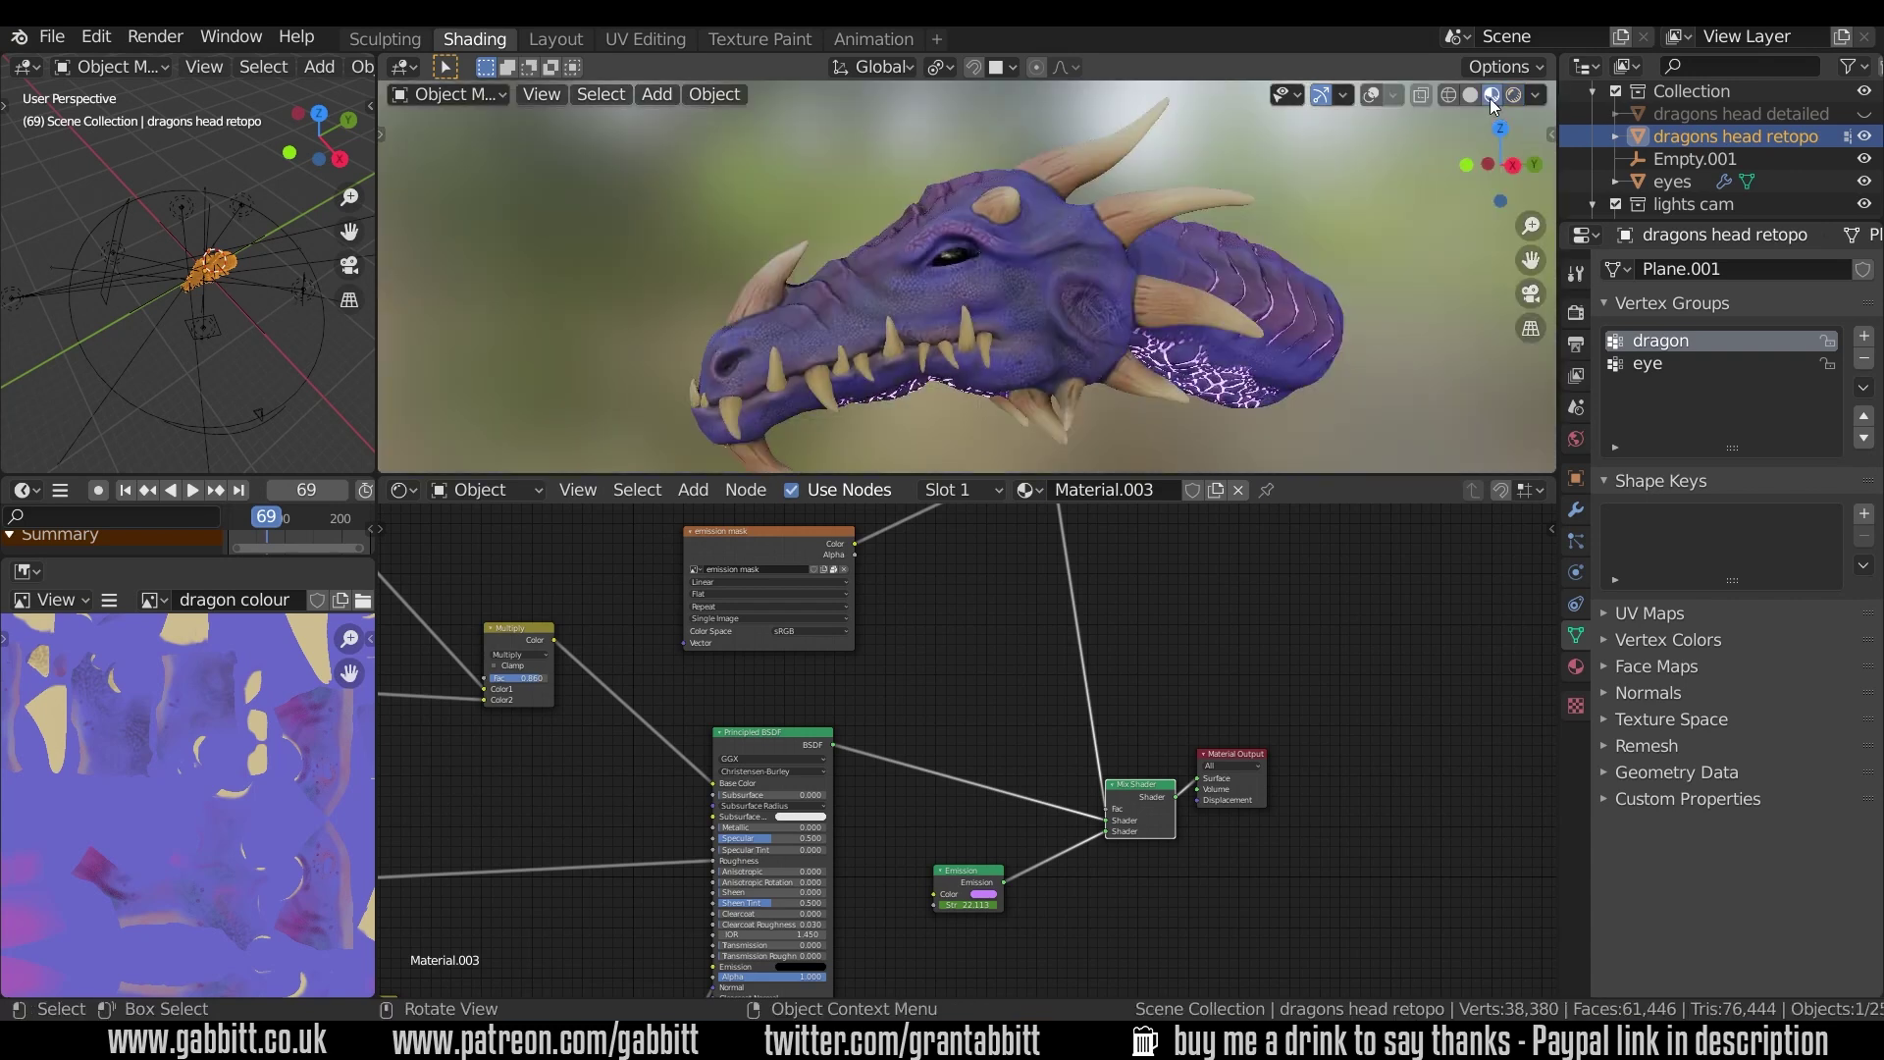
{"action": "scroll", "coordinate": [1087, 296], "scroll_direction": "up", "scroll_amount": 2}
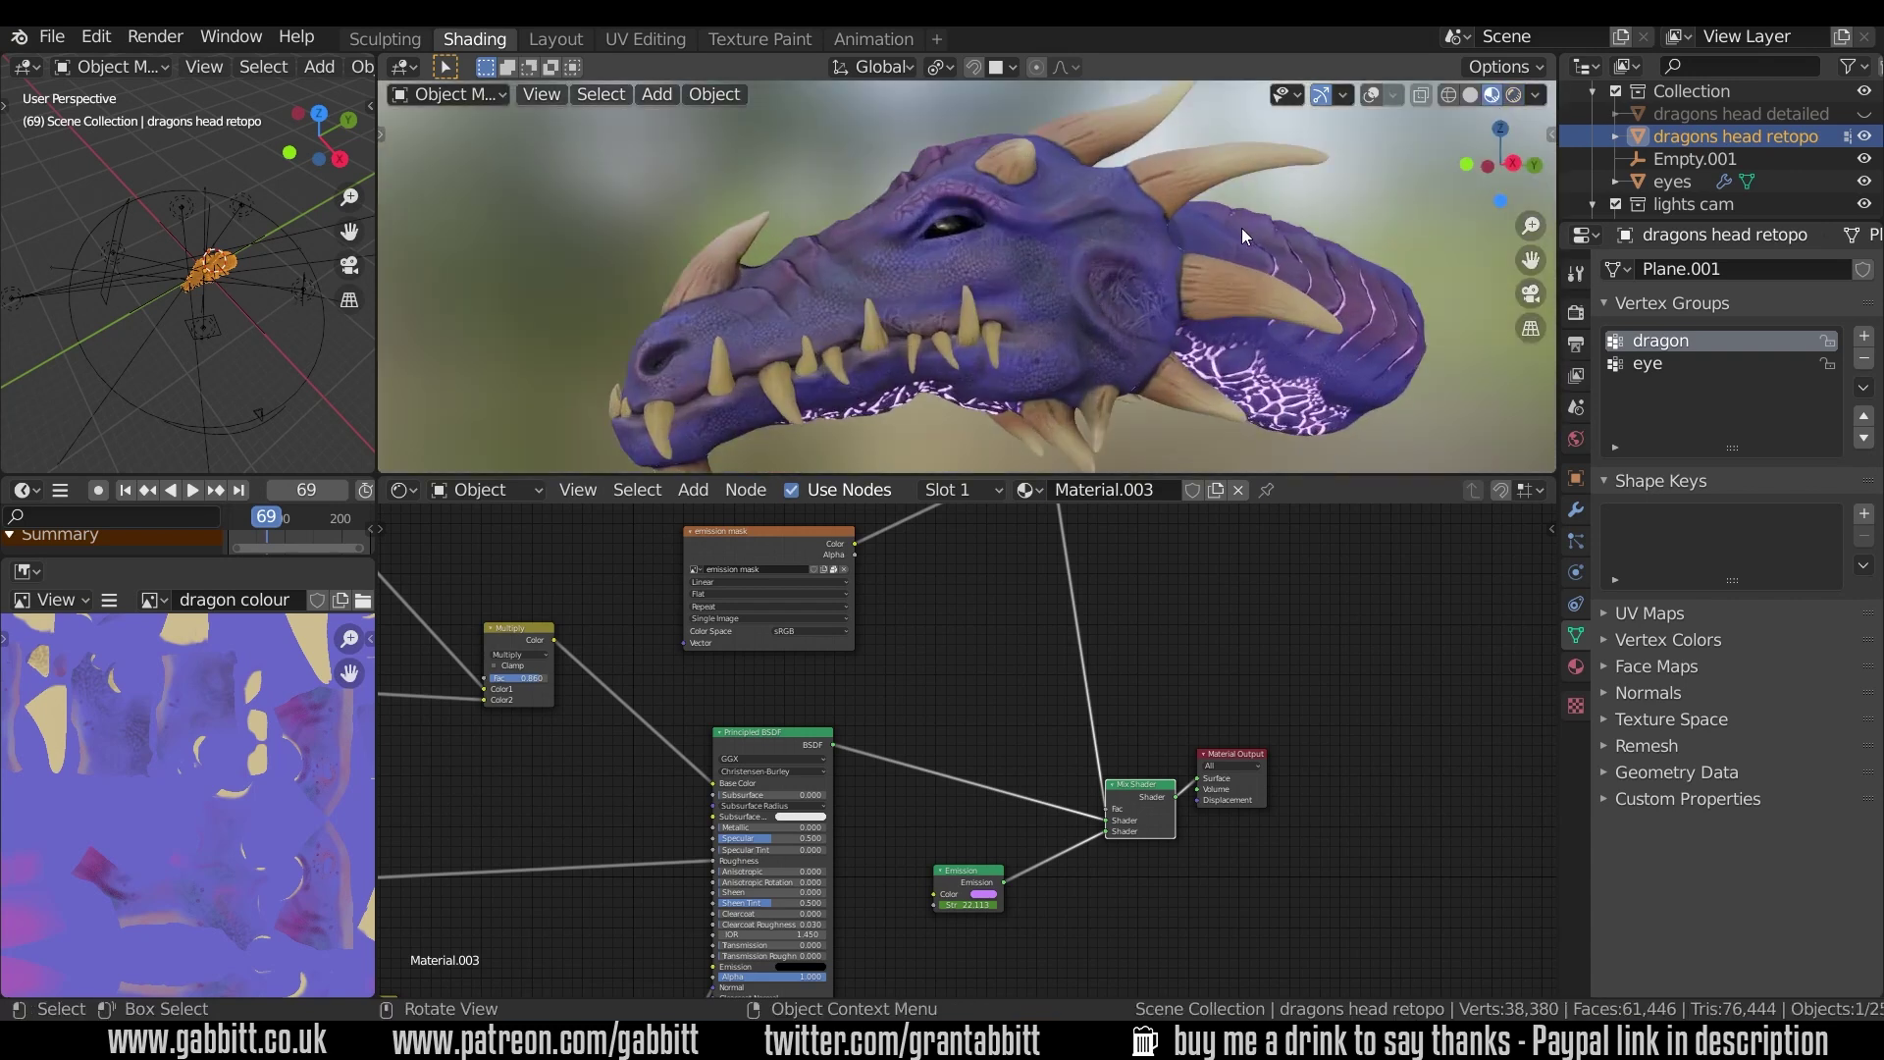
- Switch back to Rendered shading and orbit the dragon head and the scene overview
{"action": "left_click", "coordinate": [1514, 94]}
{"action": "middle_click_drag", "start_coordinate": [1310, 214], "coordinate": [1244, 249]}
{"action": "scroll", "coordinate": [1245, 249], "scroll_direction": "down", "scroll_amount": 2}
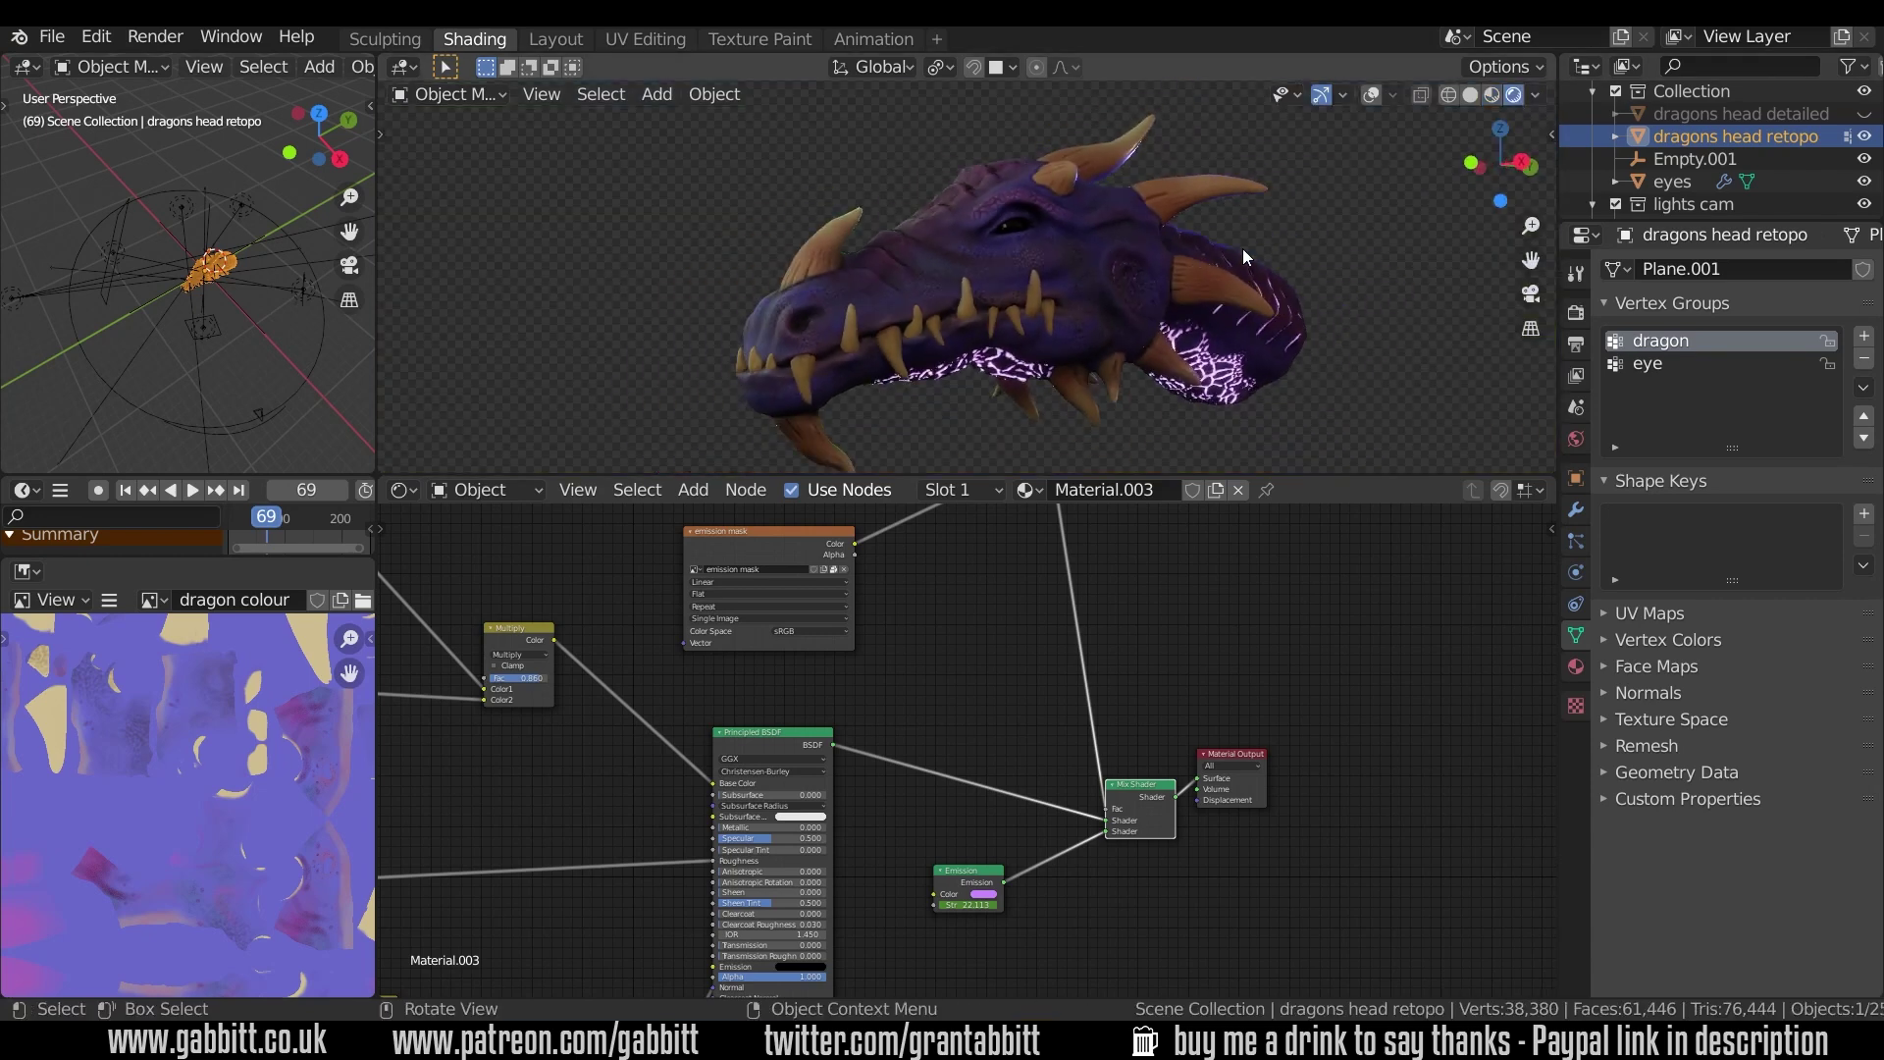
{"action": "middle_click_drag", "start_coordinate": [235, 294], "coordinate": [245, 233]}
- Select the red spot light Light.005 and set the overview to top orthographic view
{"action": "left_click", "coordinate": [263, 196]}
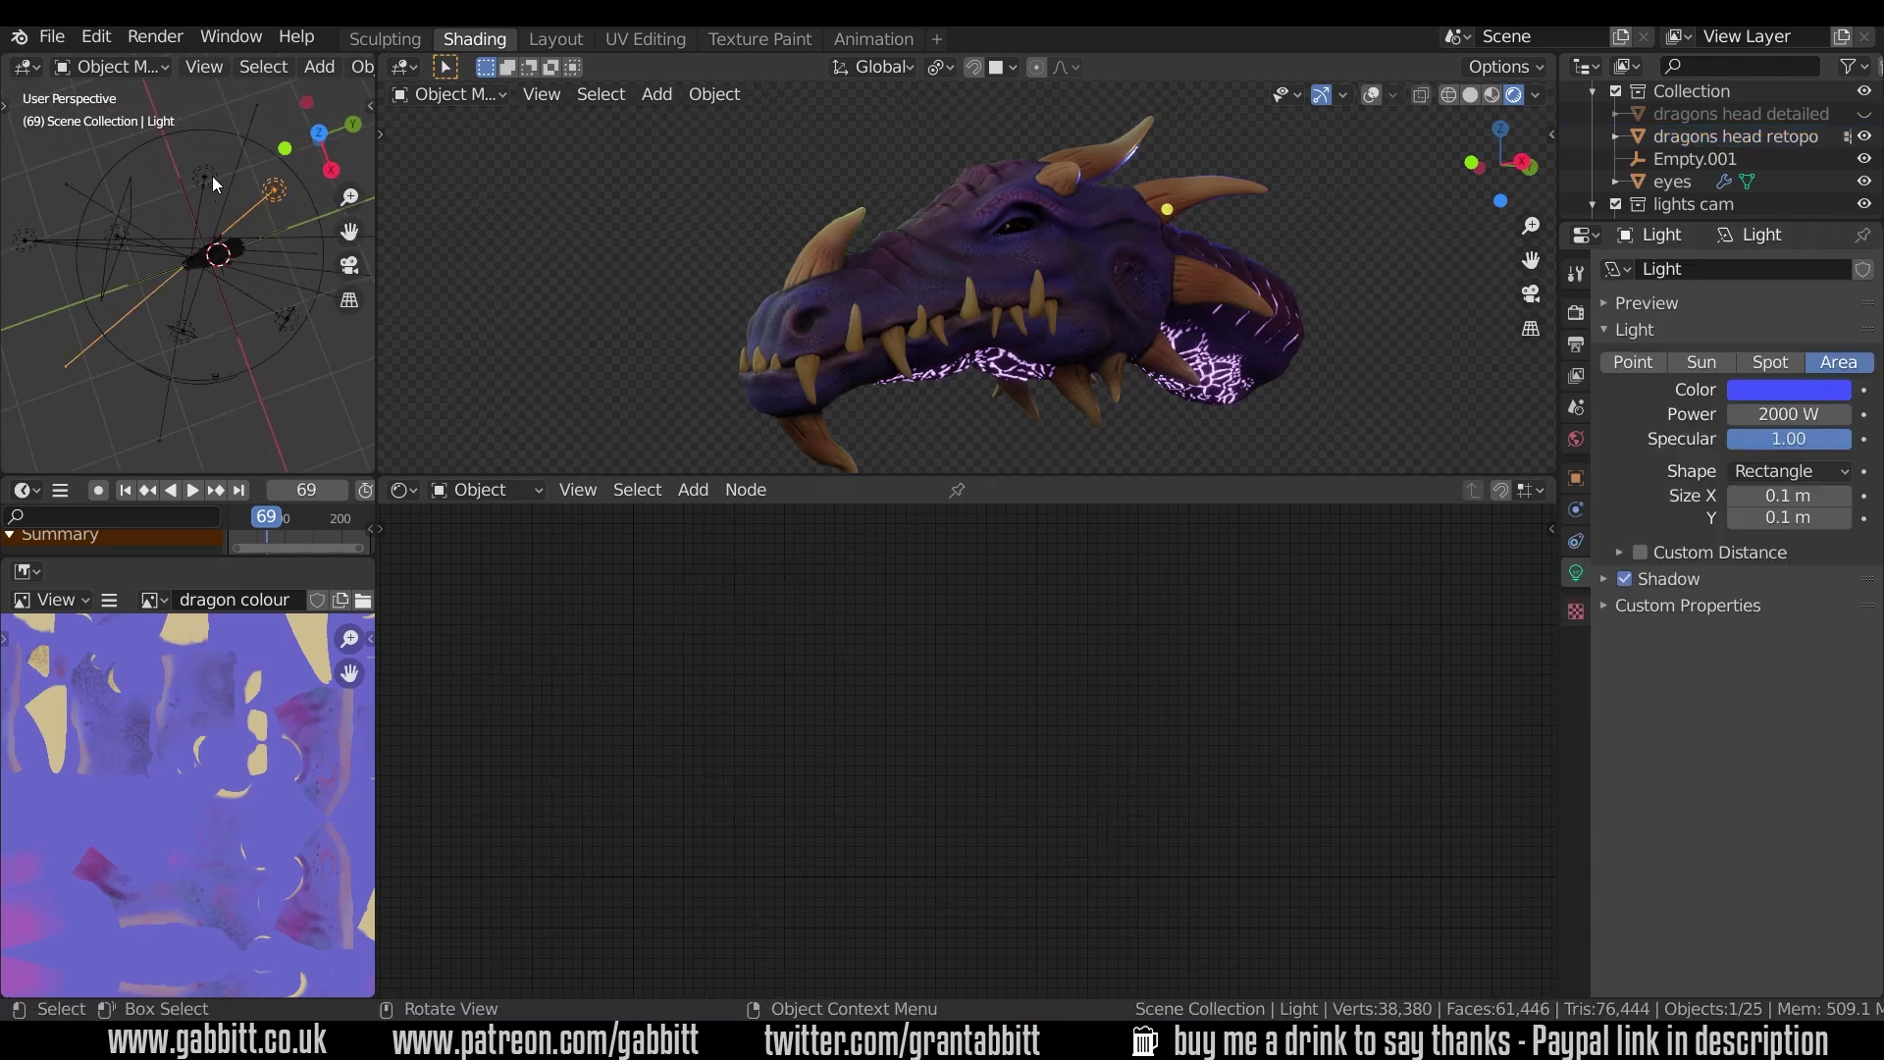
{"action": "scroll", "coordinate": [215, 285], "scroll_direction": "up", "scroll_amount": 2}
{"action": "left_click", "coordinate": [246, 263]}
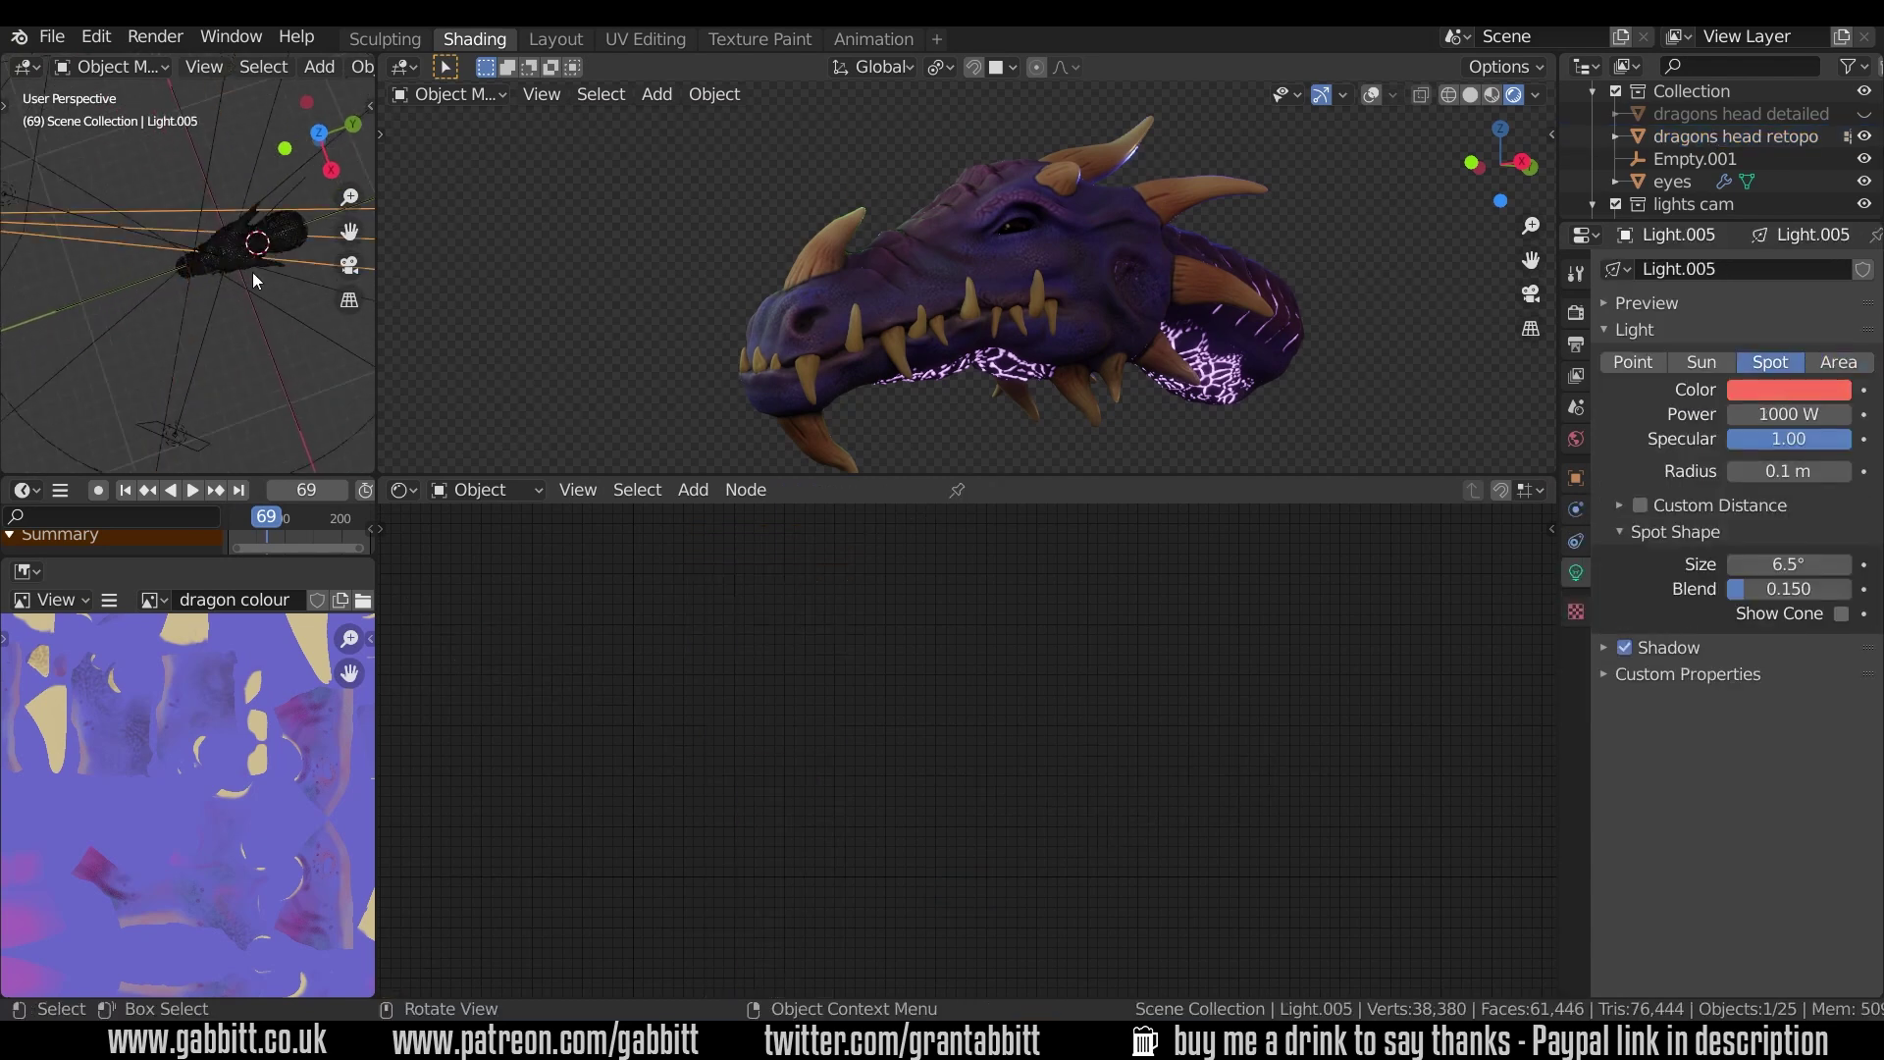
{"action": "scroll", "coordinate": [251, 272], "scroll_direction": "down", "scroll_amount": 2}
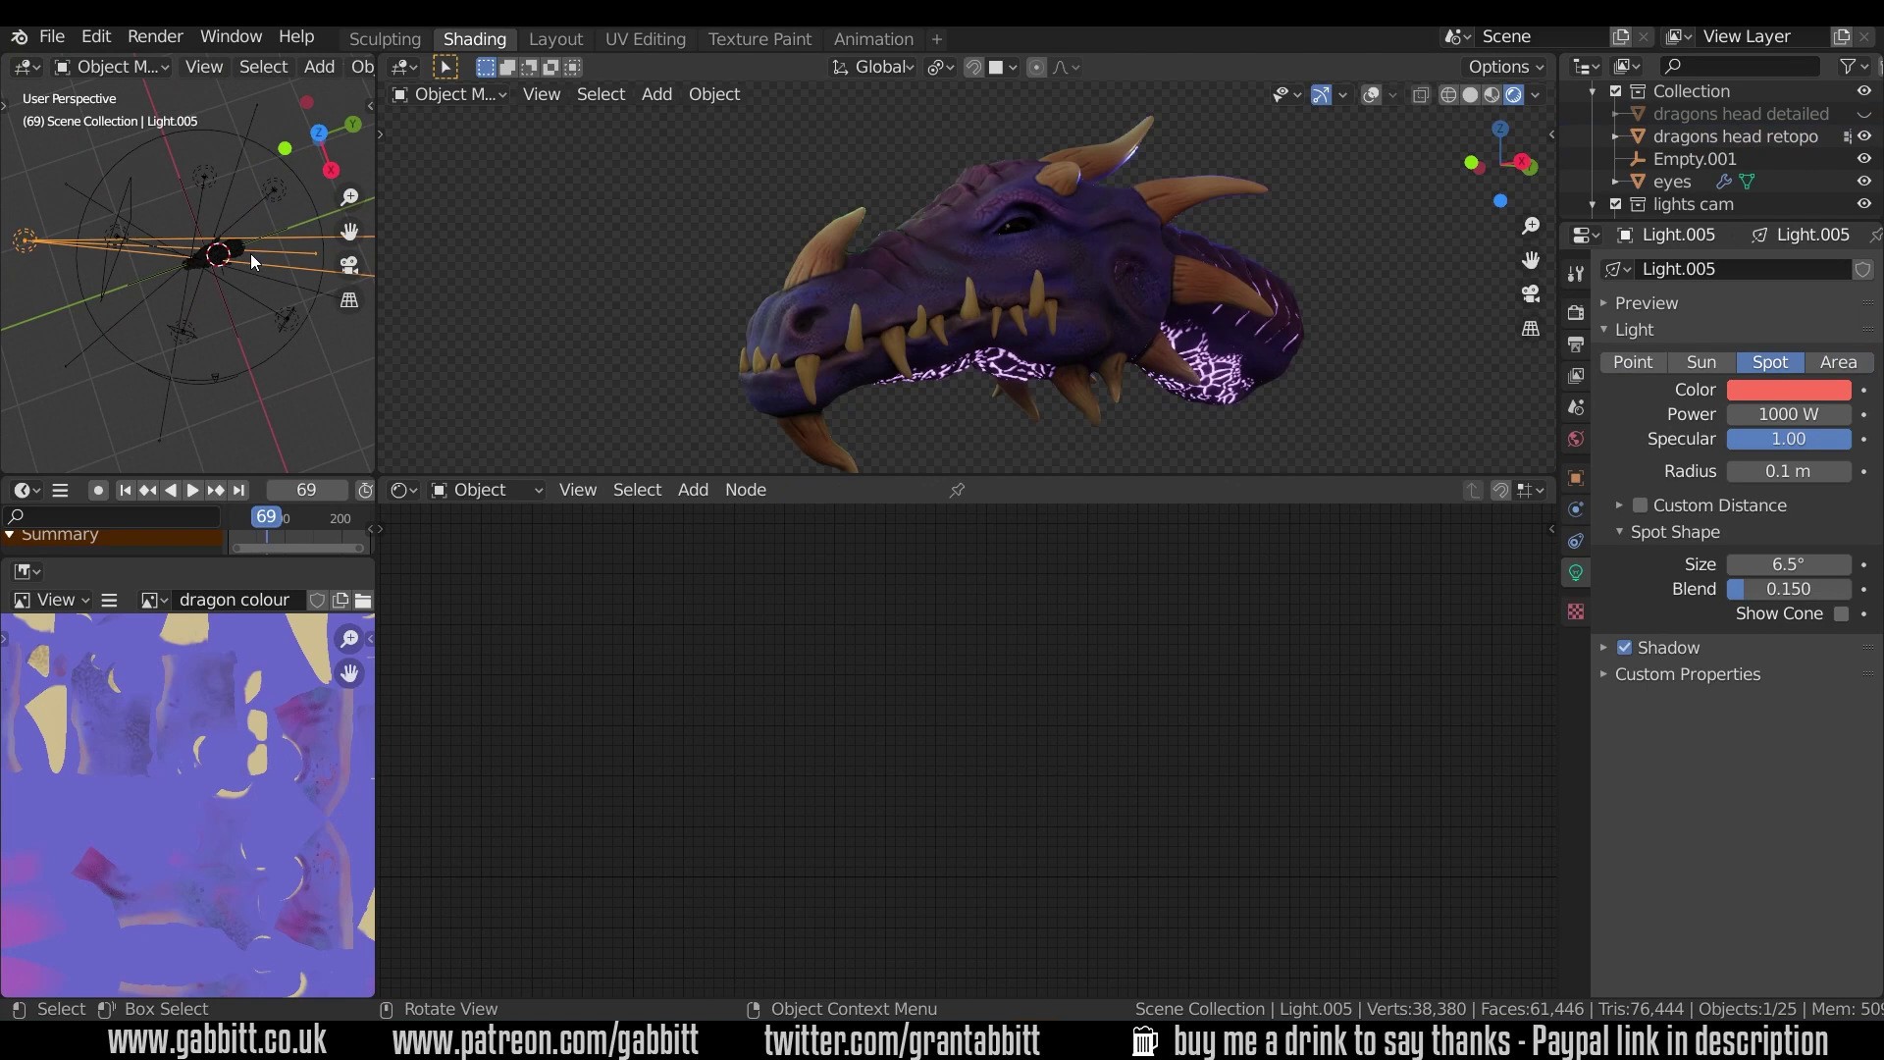
{"action": "key", "text": "KP_7"}
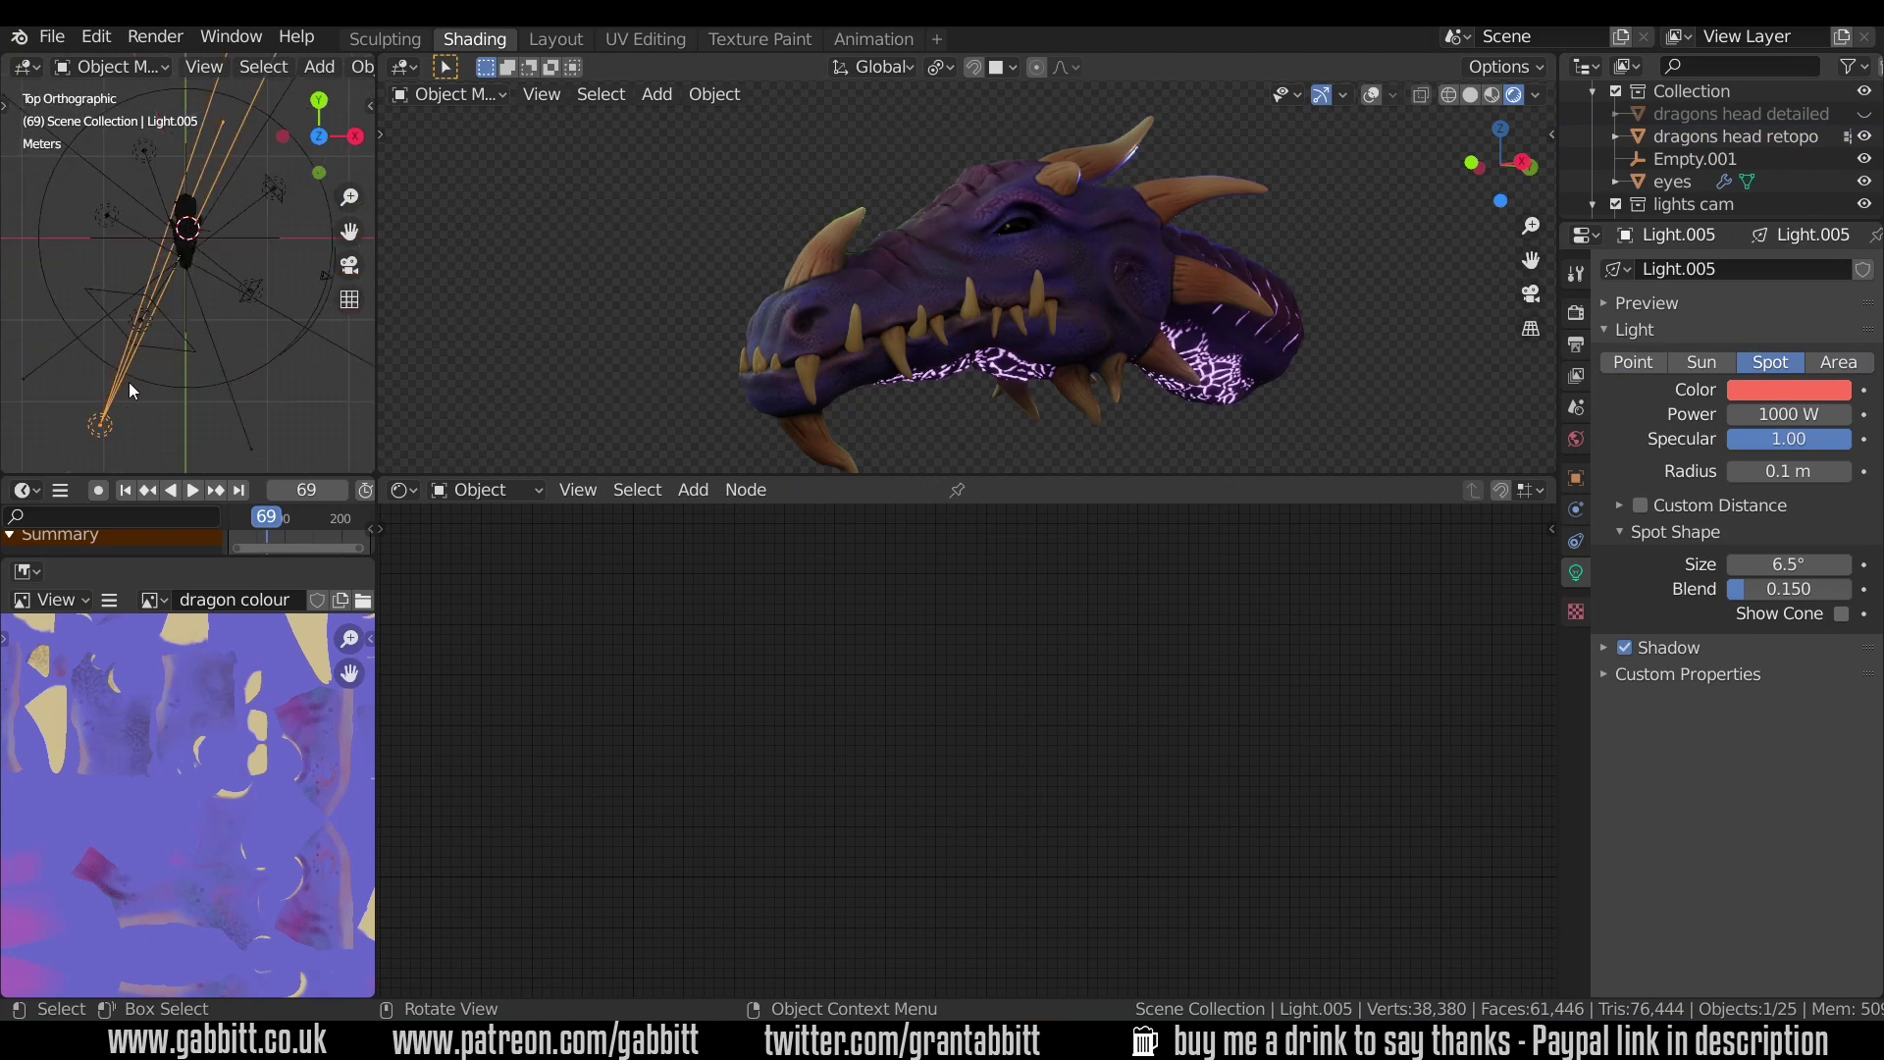
- Inspect Light.002, blue Light, peach Light.001, green Light.003 and red spot Light.005
{"action": "left_click", "coordinate": [121, 314]}
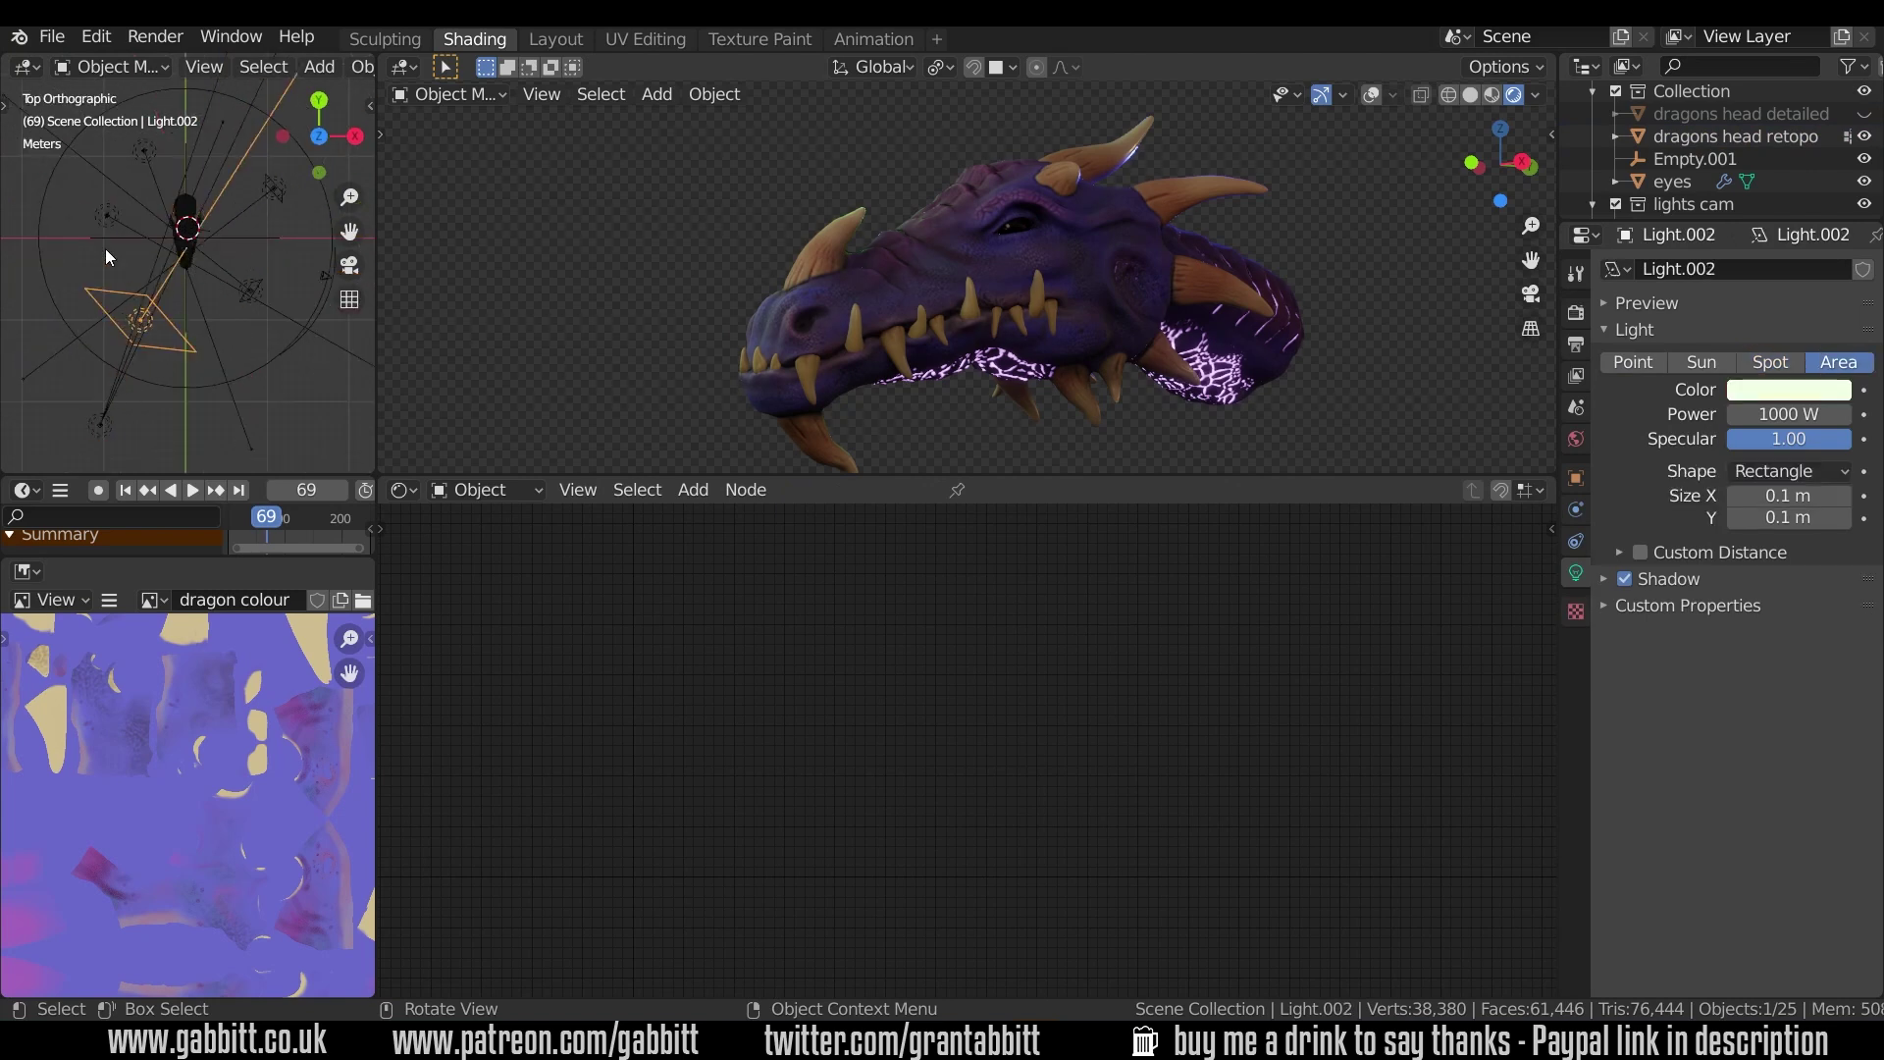
{"action": "left_click", "coordinate": [144, 150]}
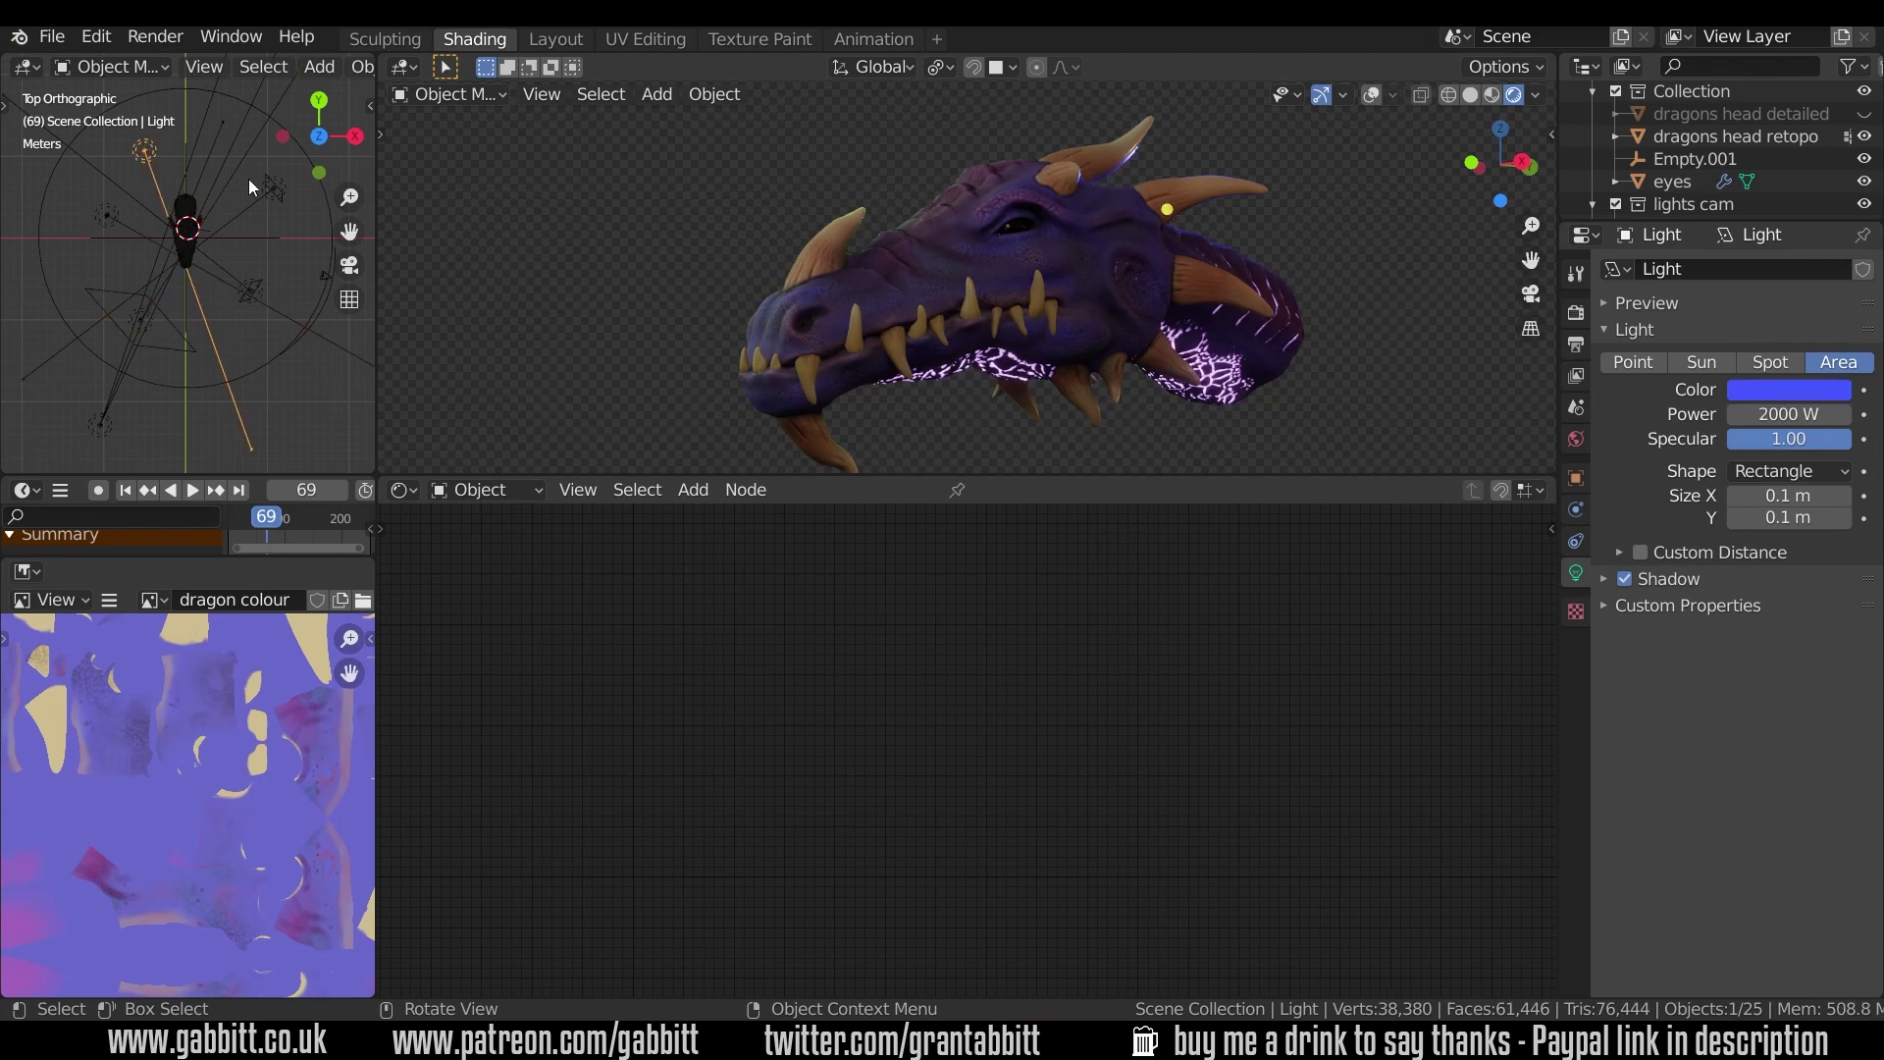
{"action": "left_click", "coordinate": [266, 288]}
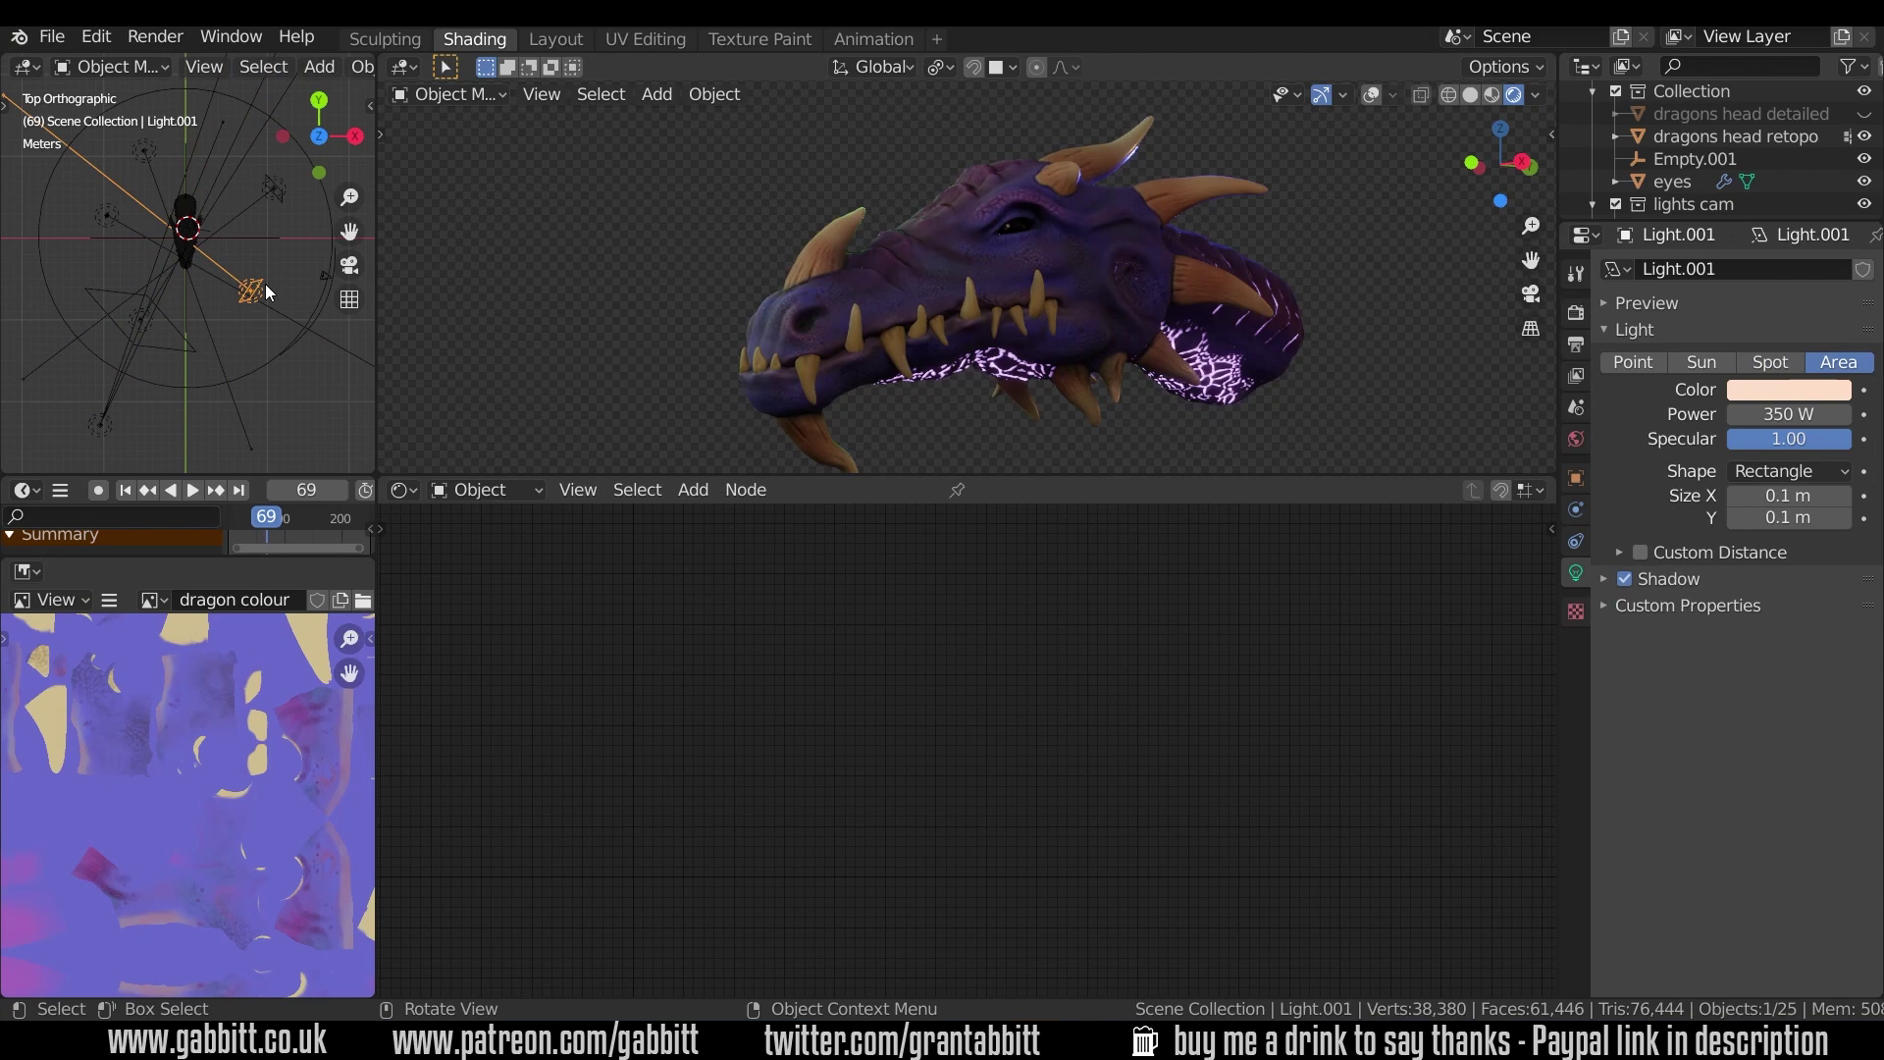
{"action": "left_click", "coordinate": [168, 168]}
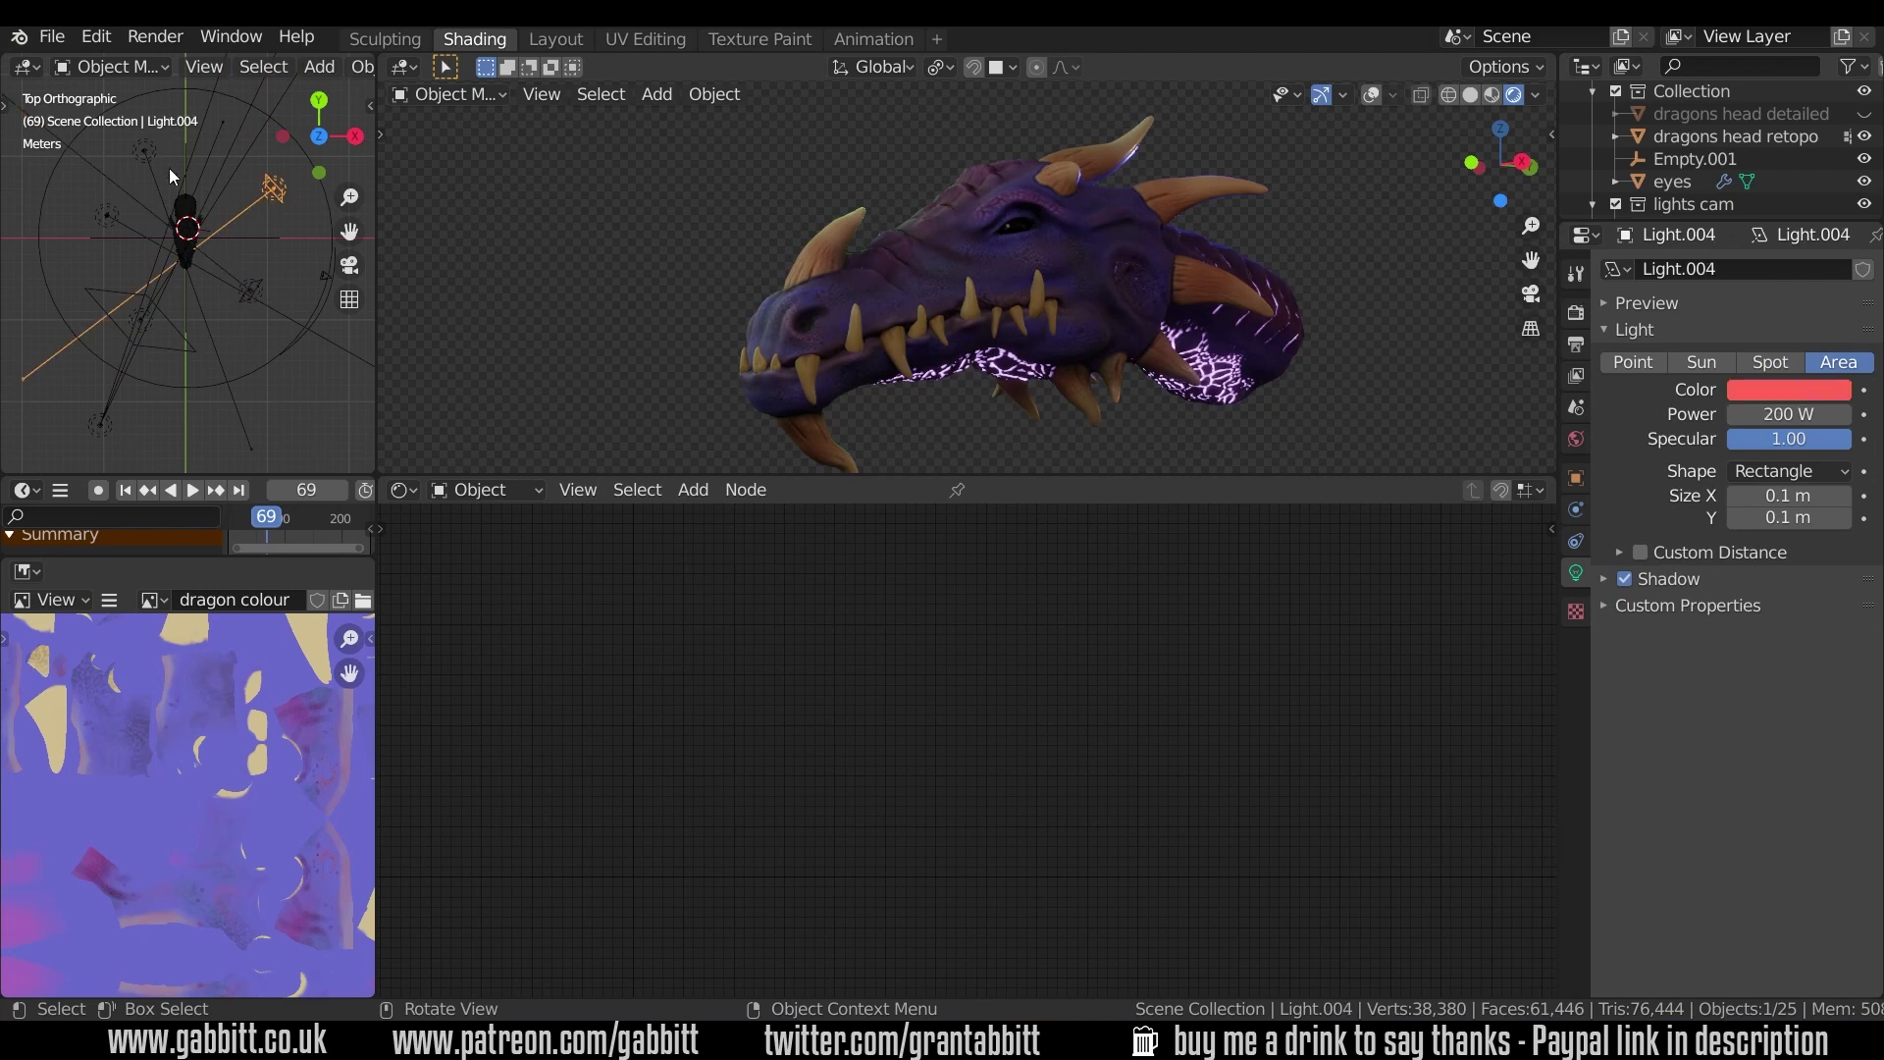
{"action": "left_click", "coordinate": [115, 221]}
{"action": "left_click", "coordinate": [101, 425]}
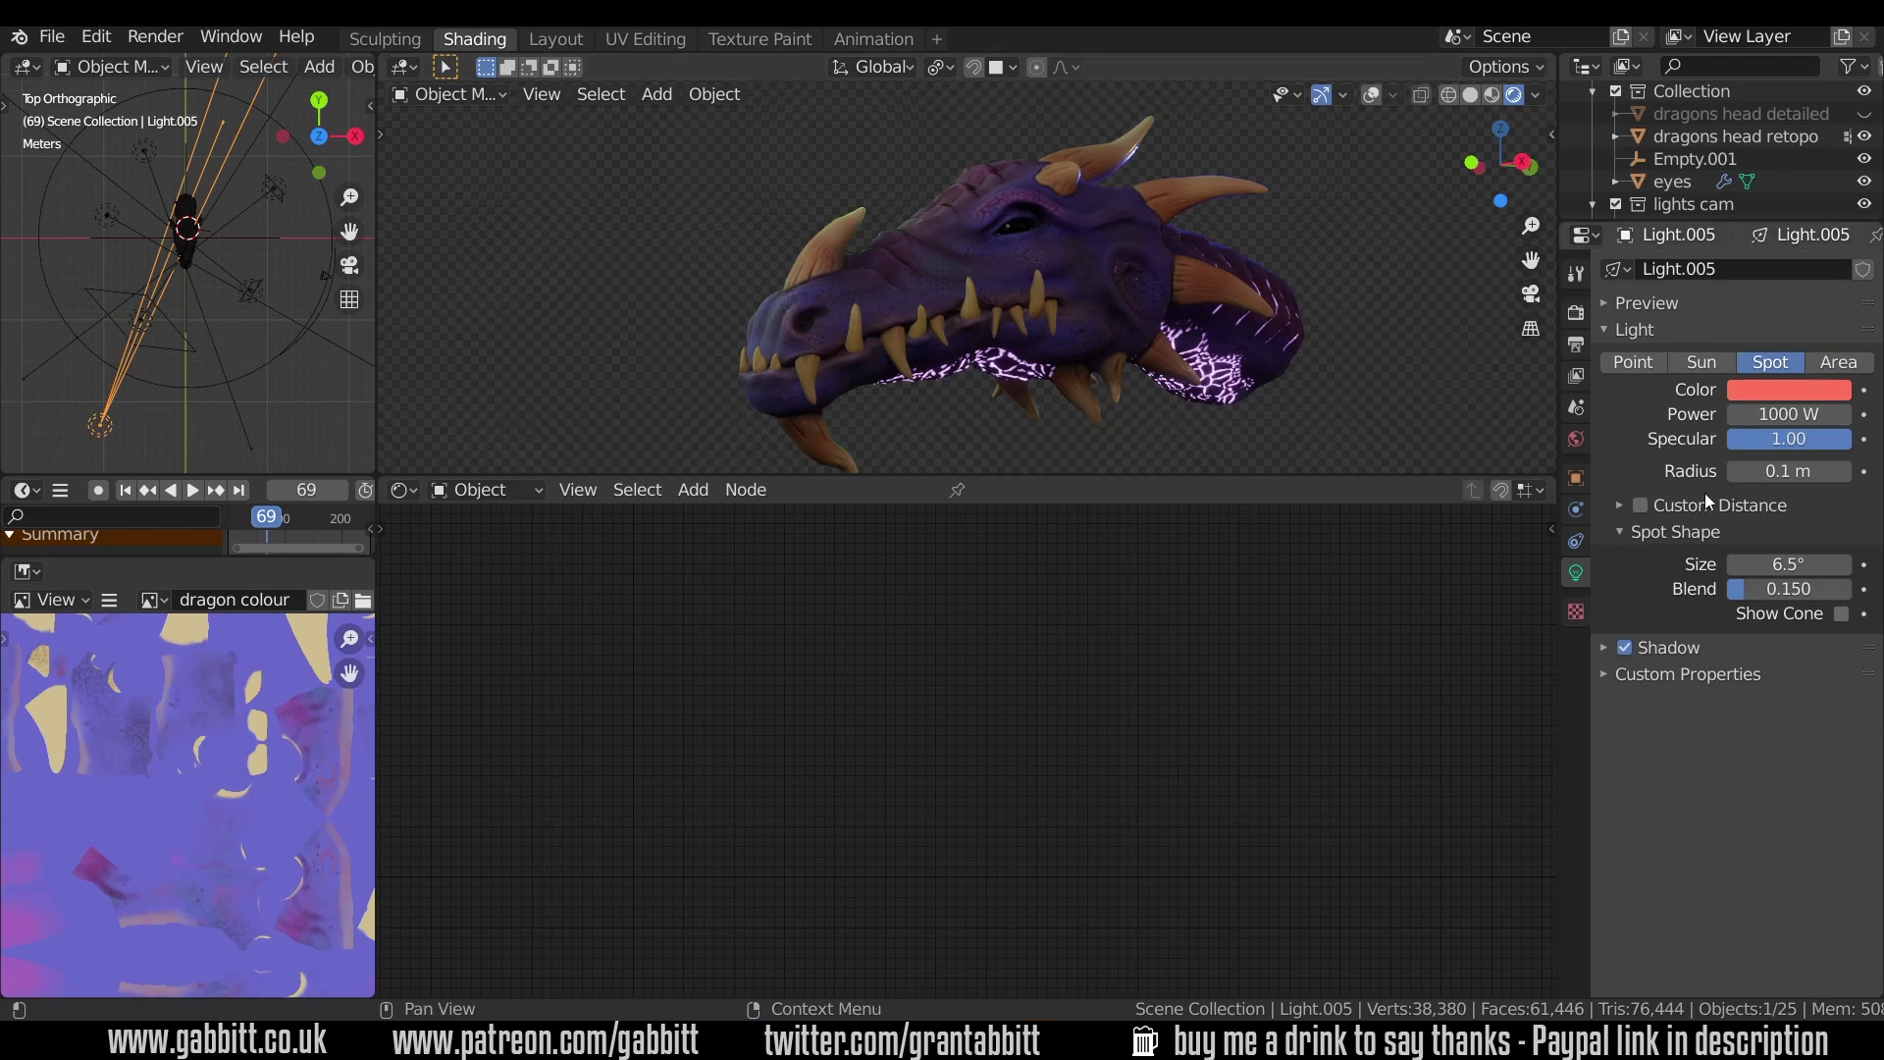
- Recheck Light.002, the red area light Light.004, blue Light and green Light.003
{"action": "left_click", "coordinate": [174, 322]}
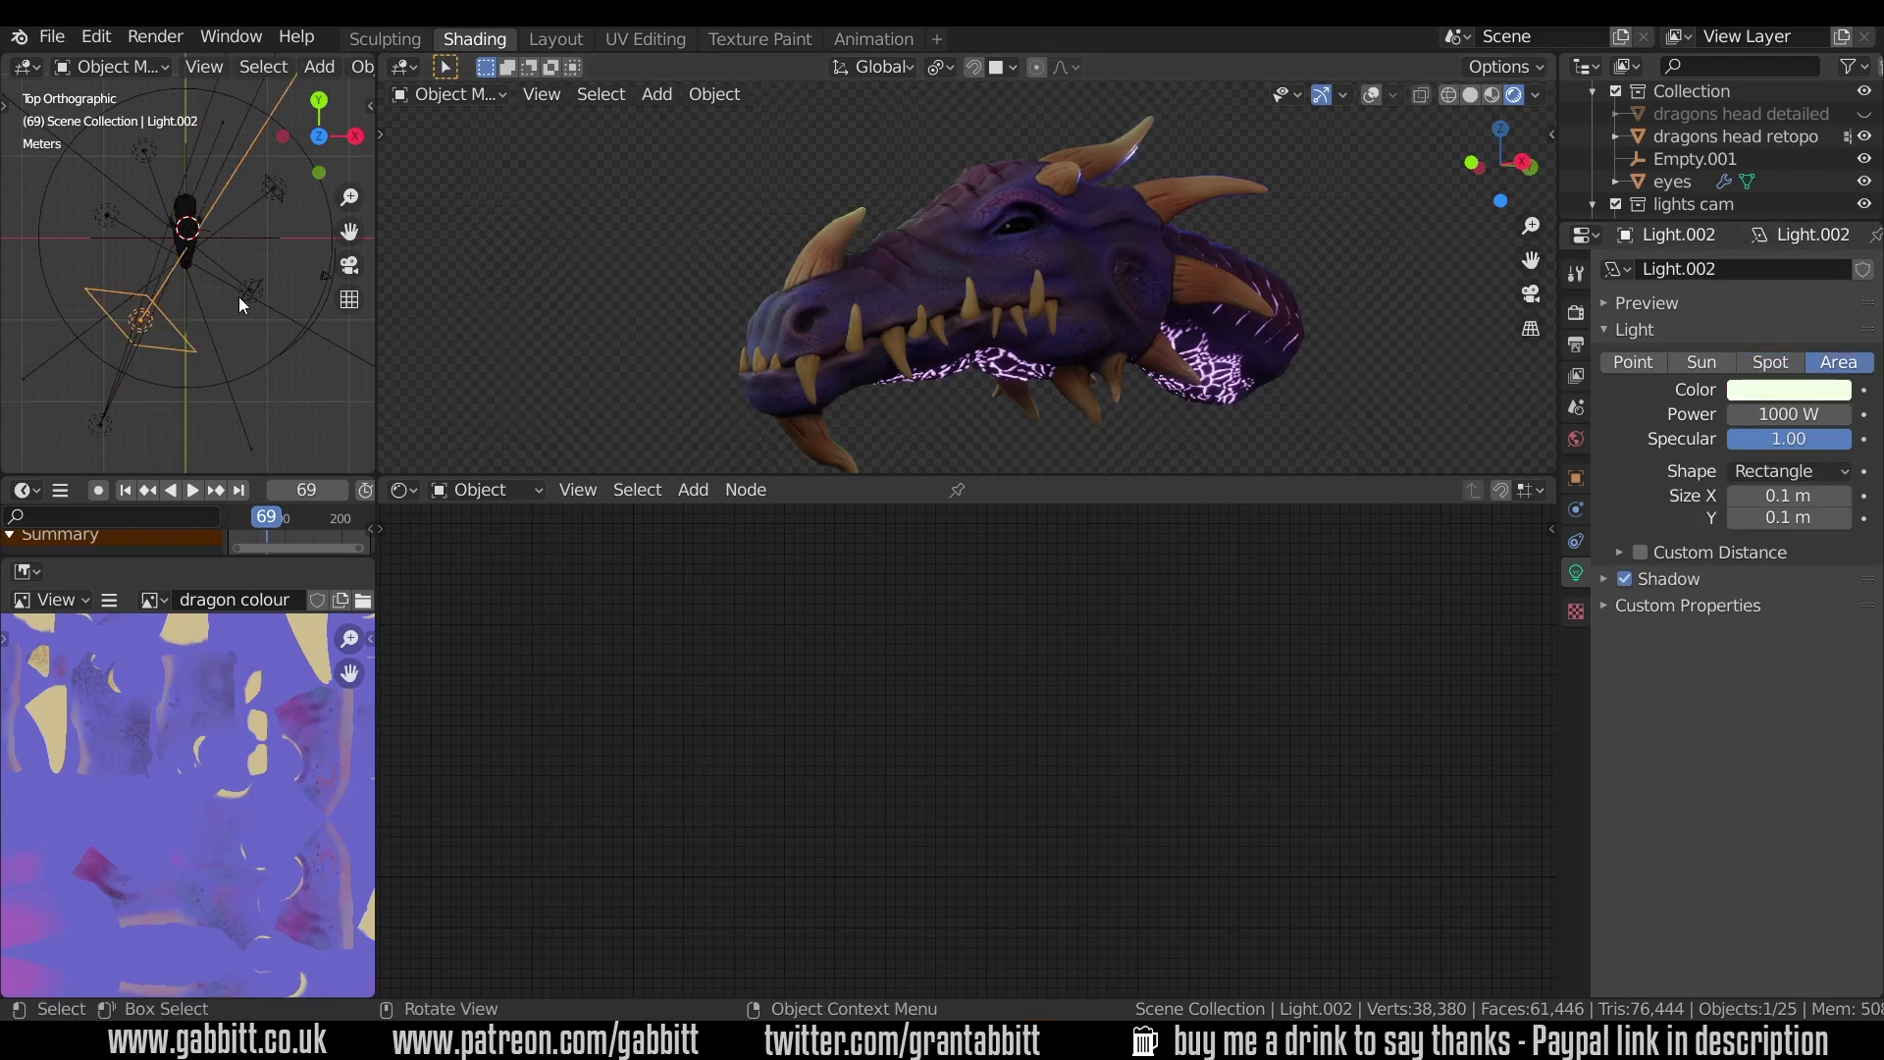
{"action": "left_click", "coordinate": [250, 291]}
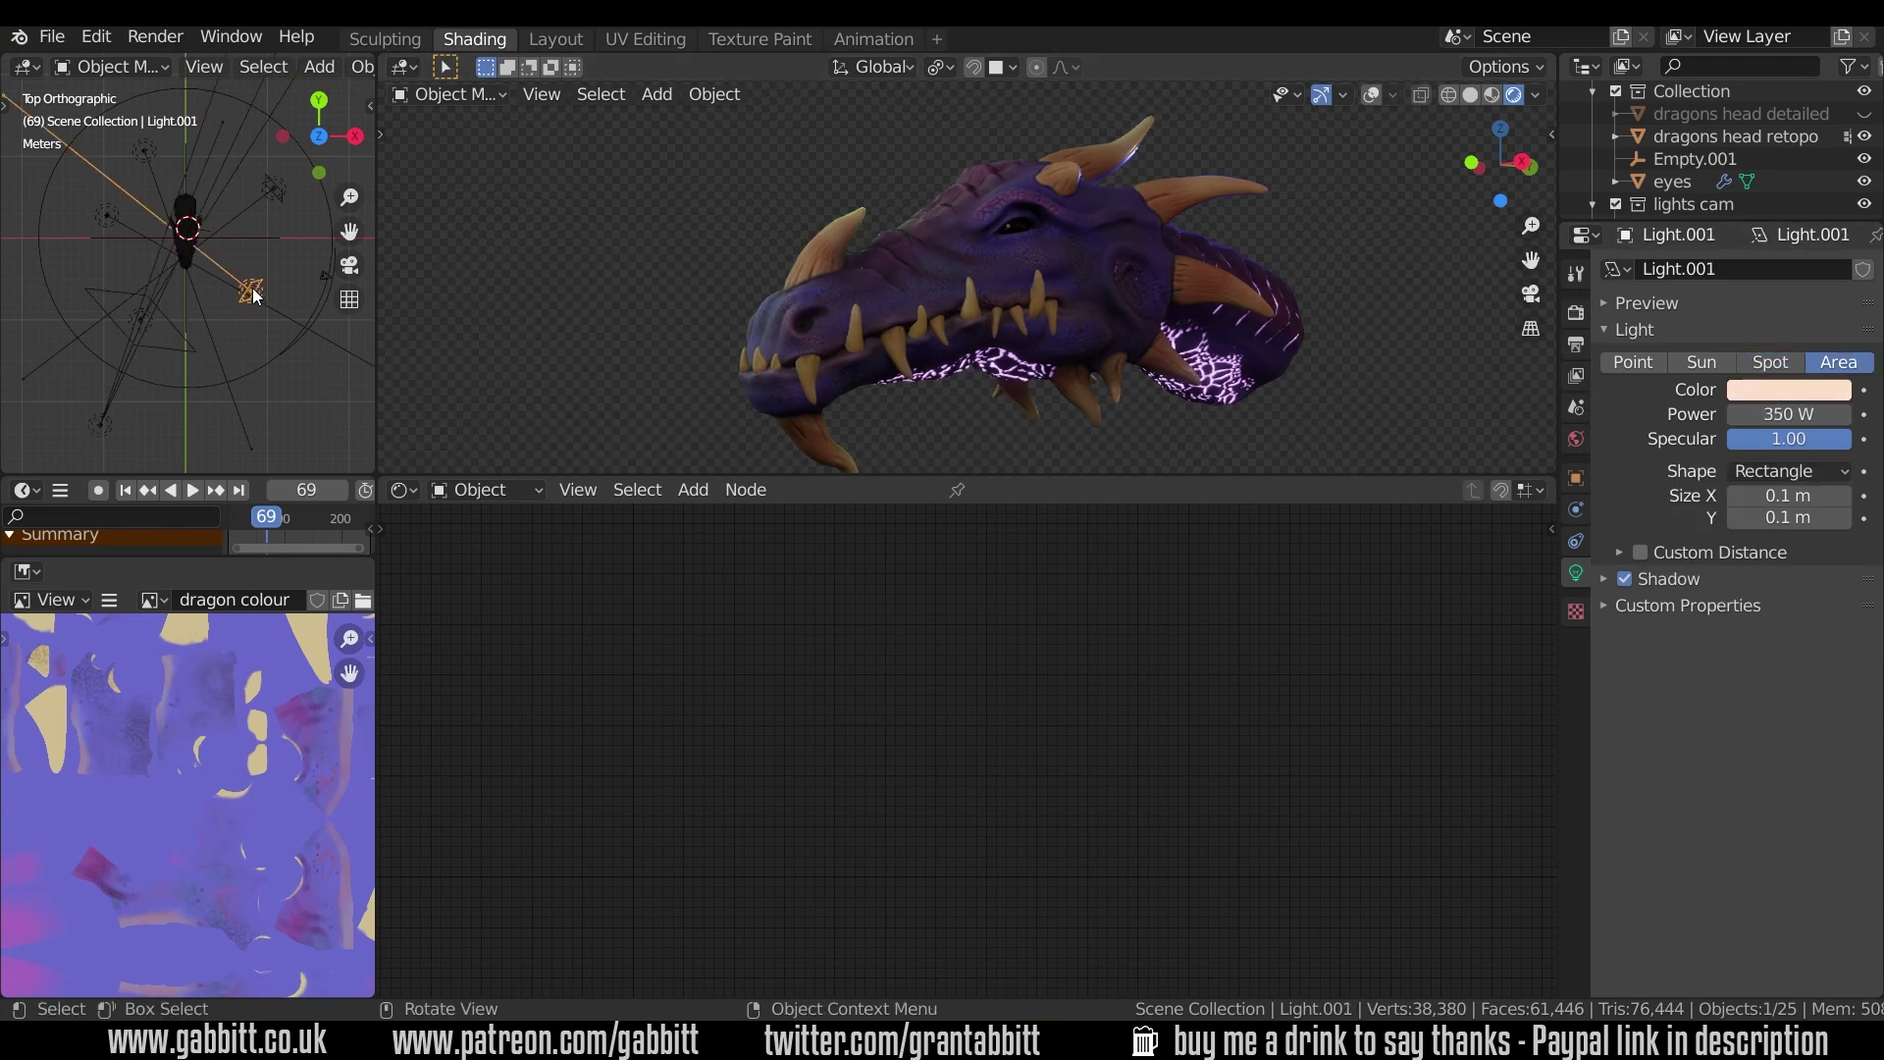
{"action": "left_click", "coordinate": [275, 190]}
{"action": "left_click", "coordinate": [142, 155]}
{"action": "left_click", "coordinate": [105, 220]}
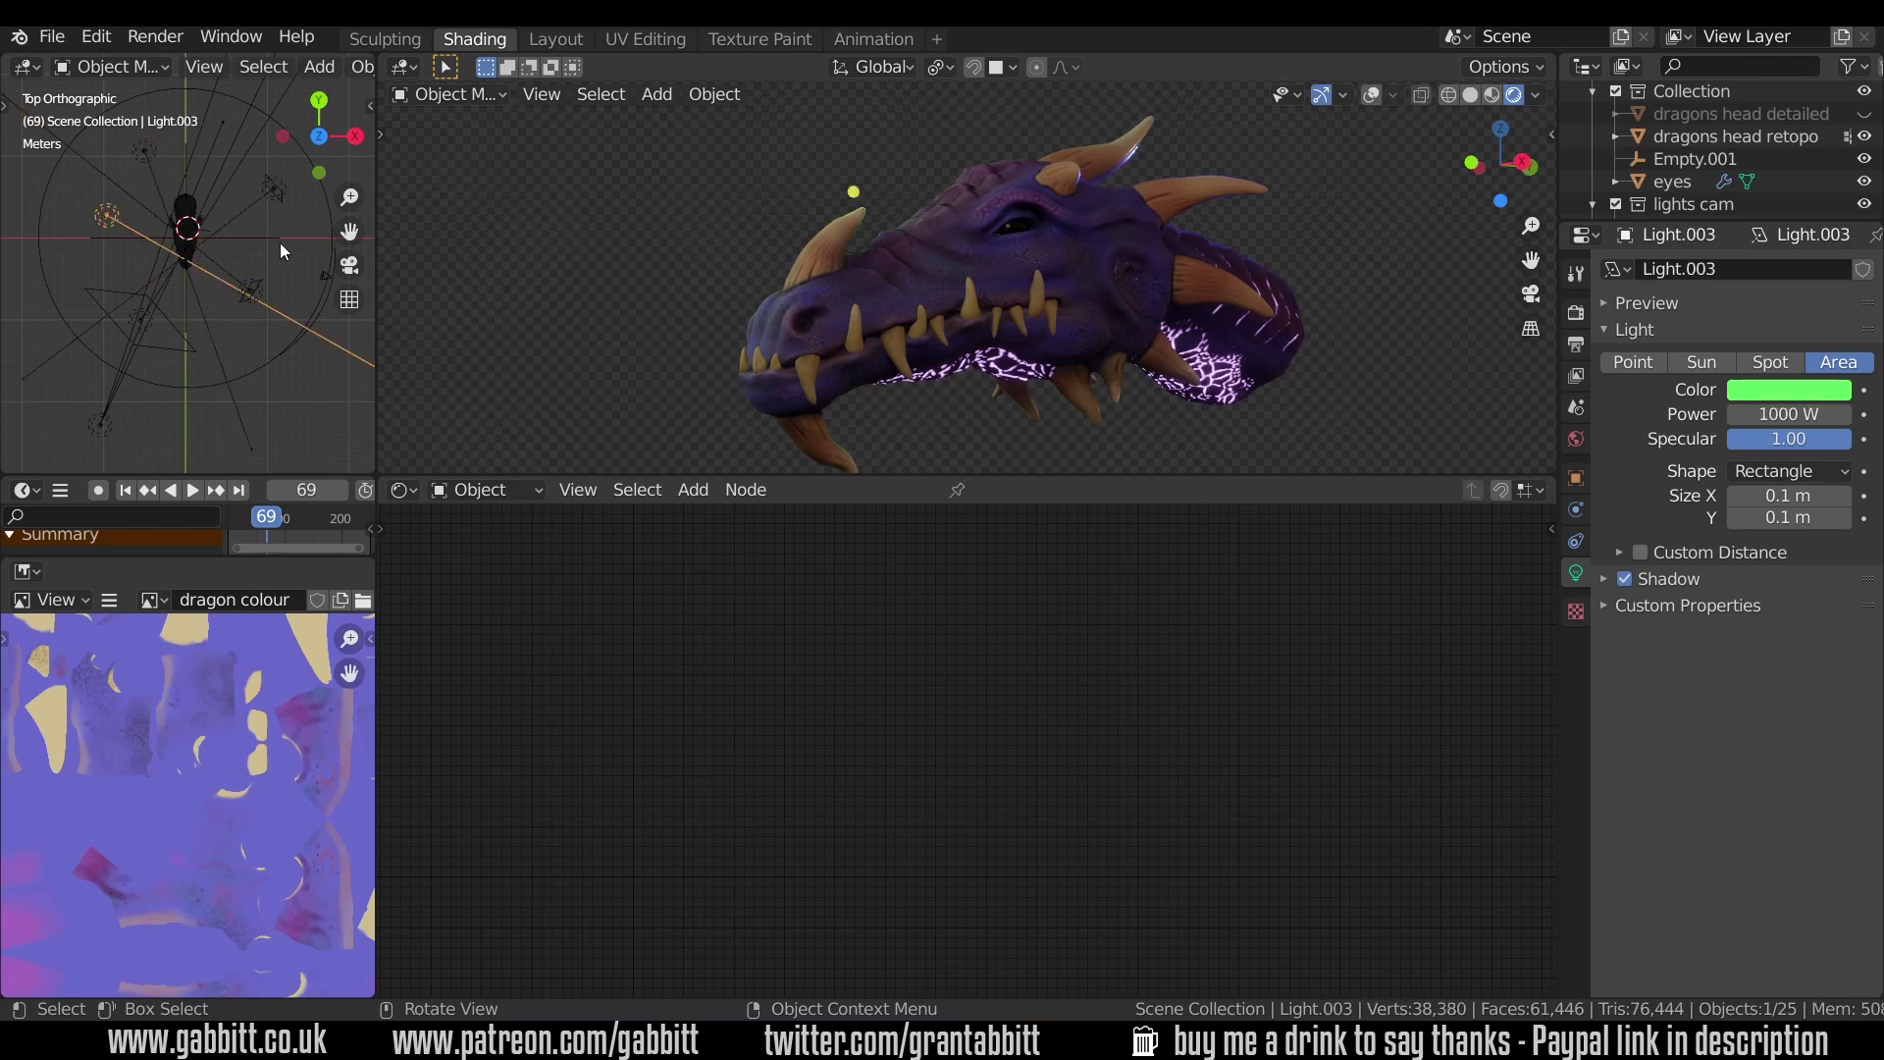
- Orbit the rendered dragon head to face right, left, from above and from the side
{"action": "middle_click_drag", "start_coordinate": [1061, 273], "coordinate": [1268, 285]}
{"action": "middle_click_drag", "start_coordinate": [1044, 273], "coordinate": [905, 234]}
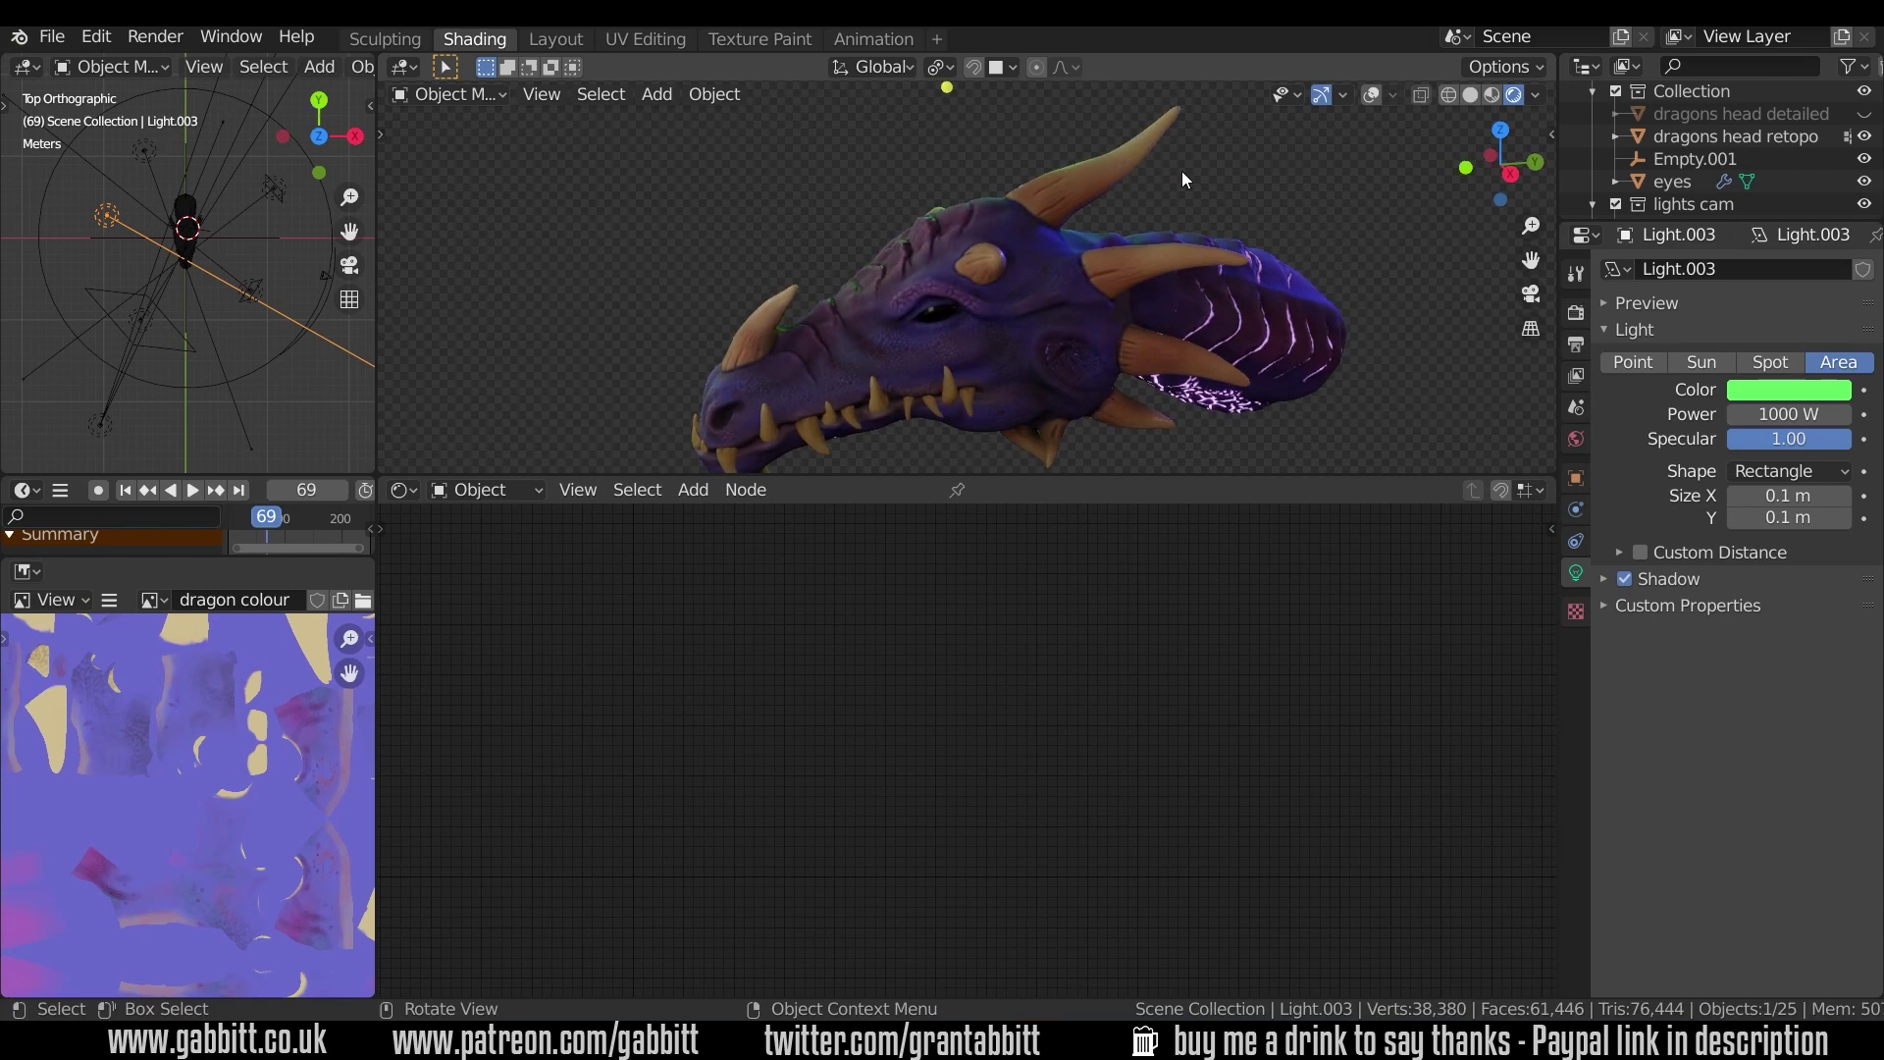
{"action": "middle_click_drag", "start_coordinate": [1183, 179], "coordinate": [1177, 253]}
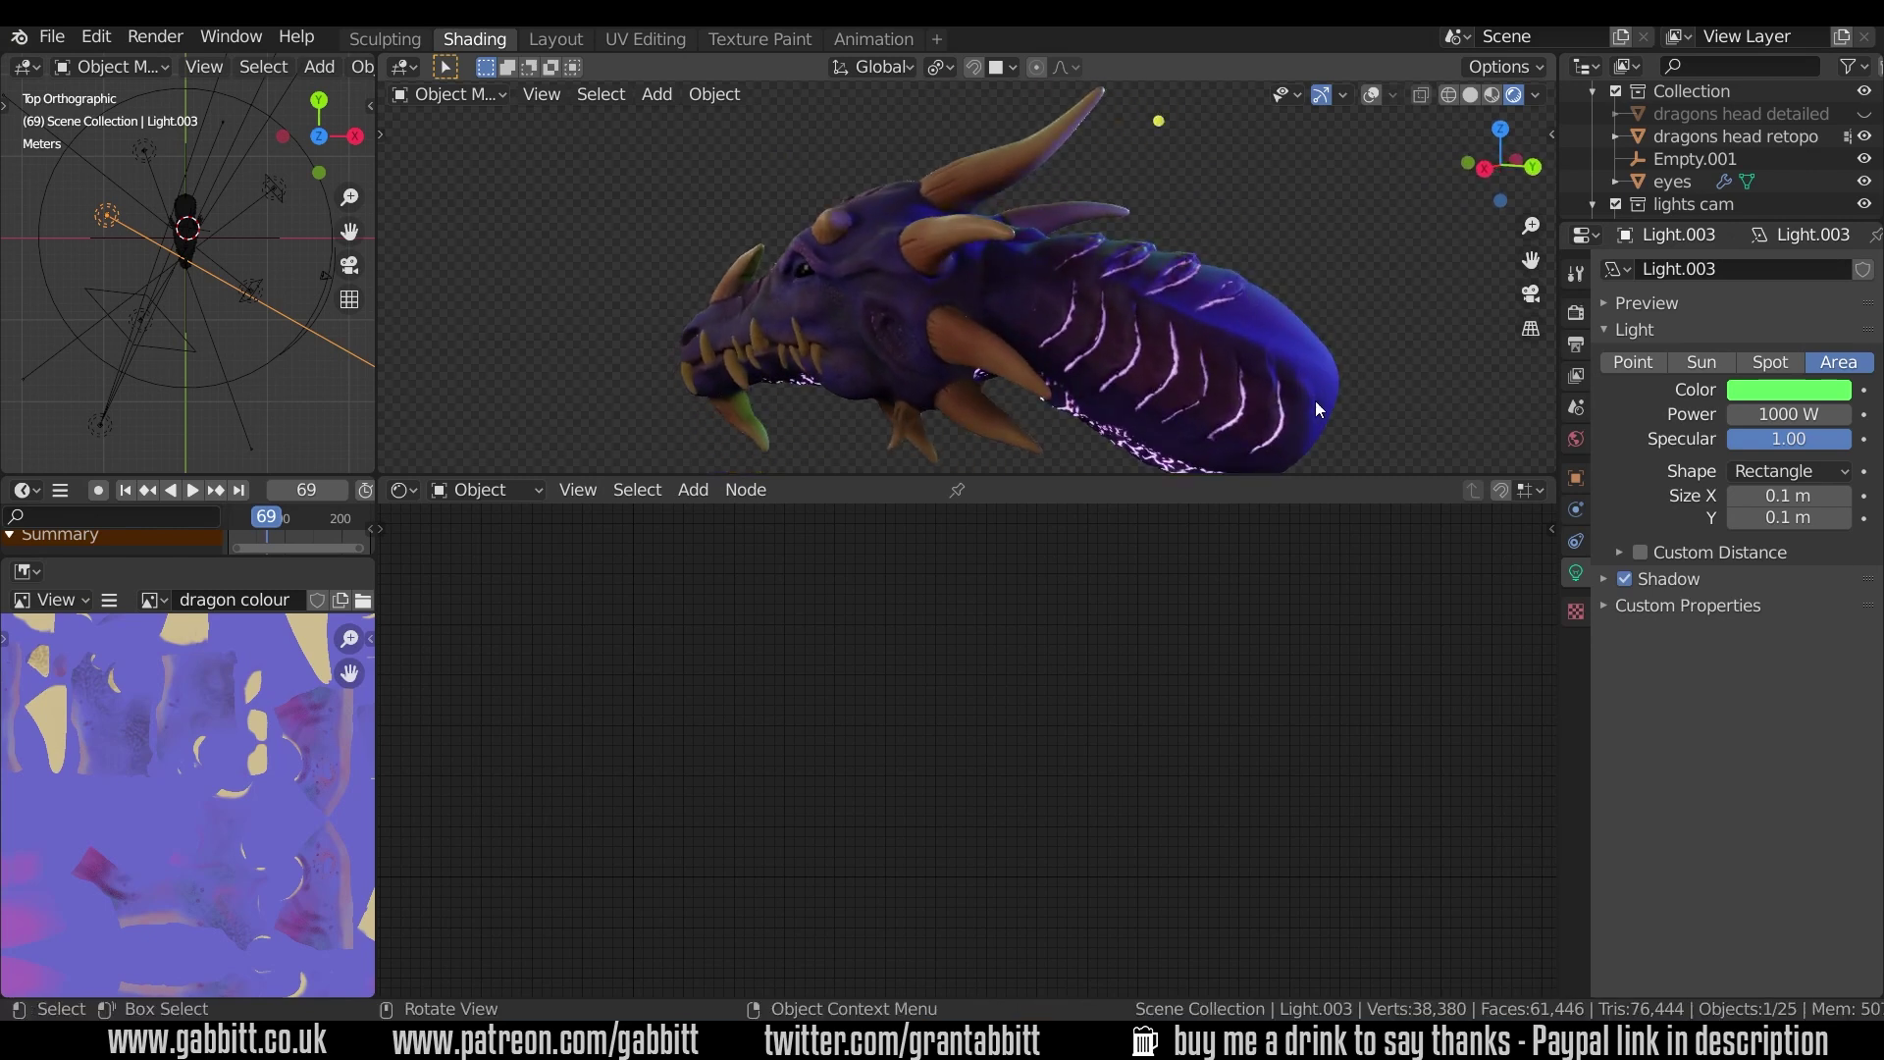
{"action": "middle_click_drag", "start_coordinate": [1314, 401], "coordinate": [997, 192]}
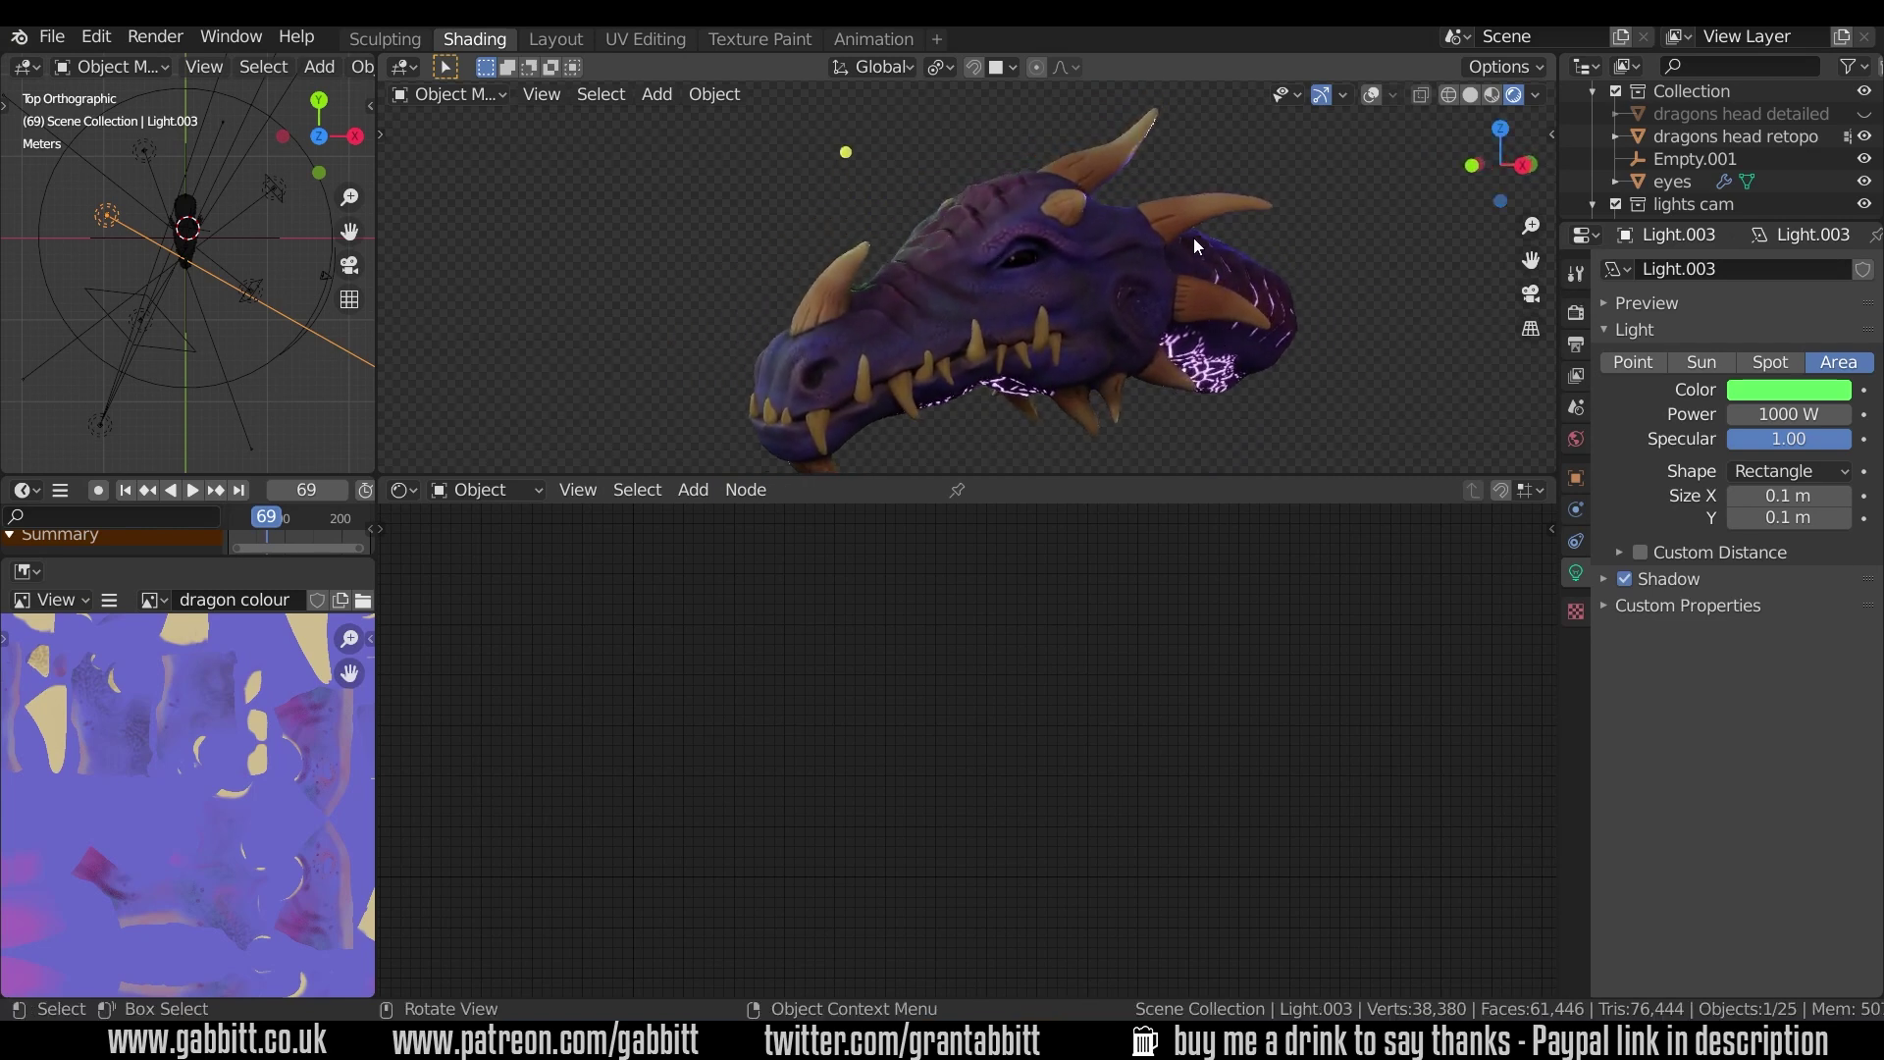